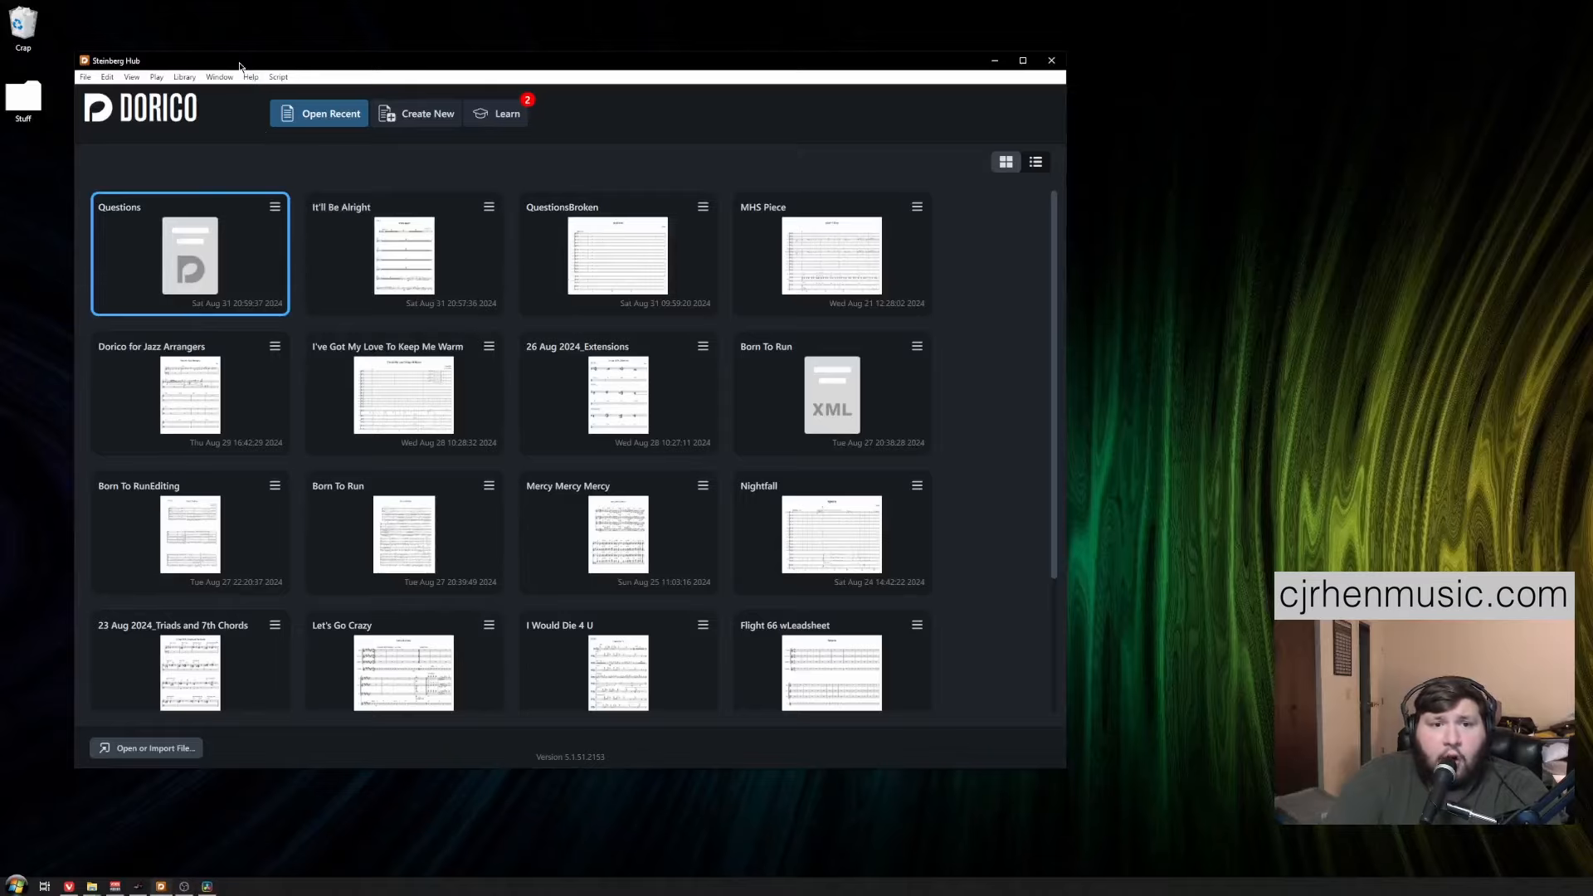
Start a new project and choose the Jazz quartet template from the Jazz category.
left_click_drag(239, 66, 247, 75)
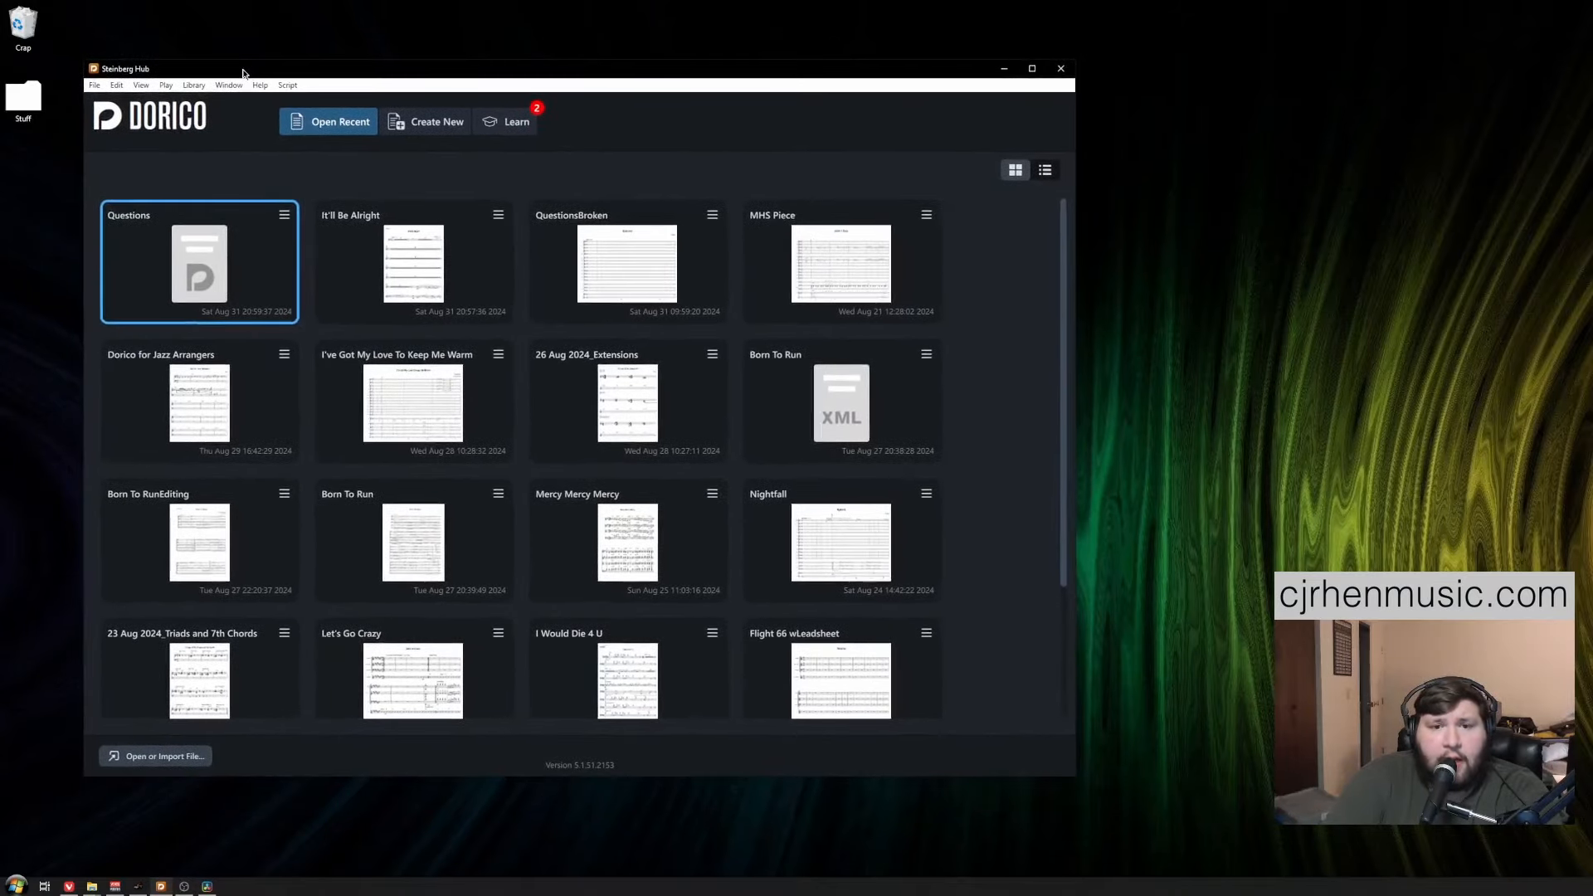
left_click(388, 121)
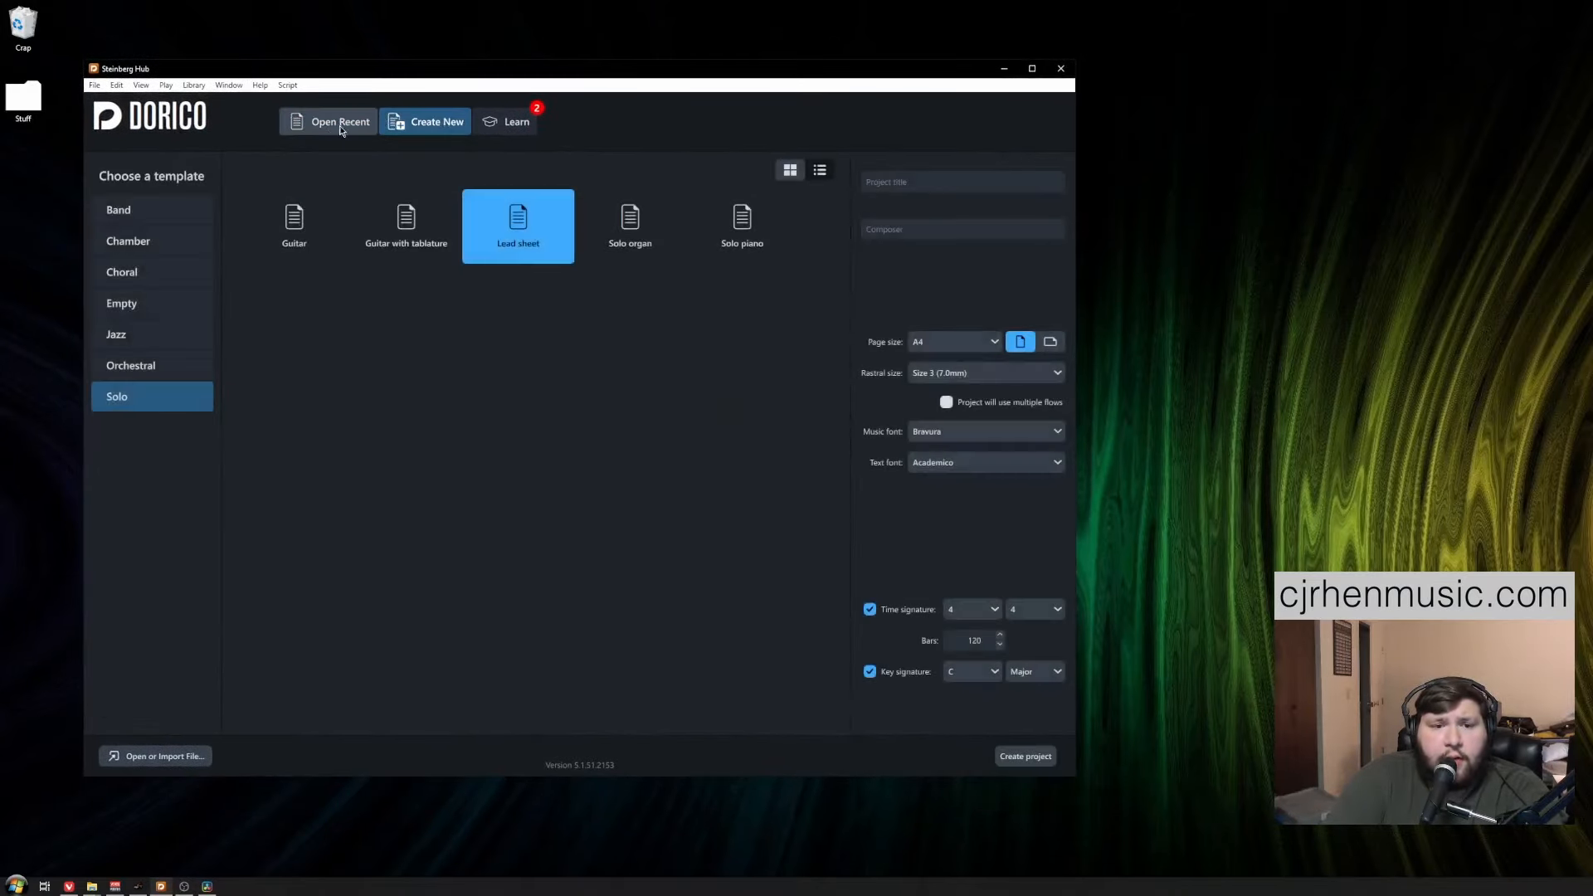
left_click(137, 337)
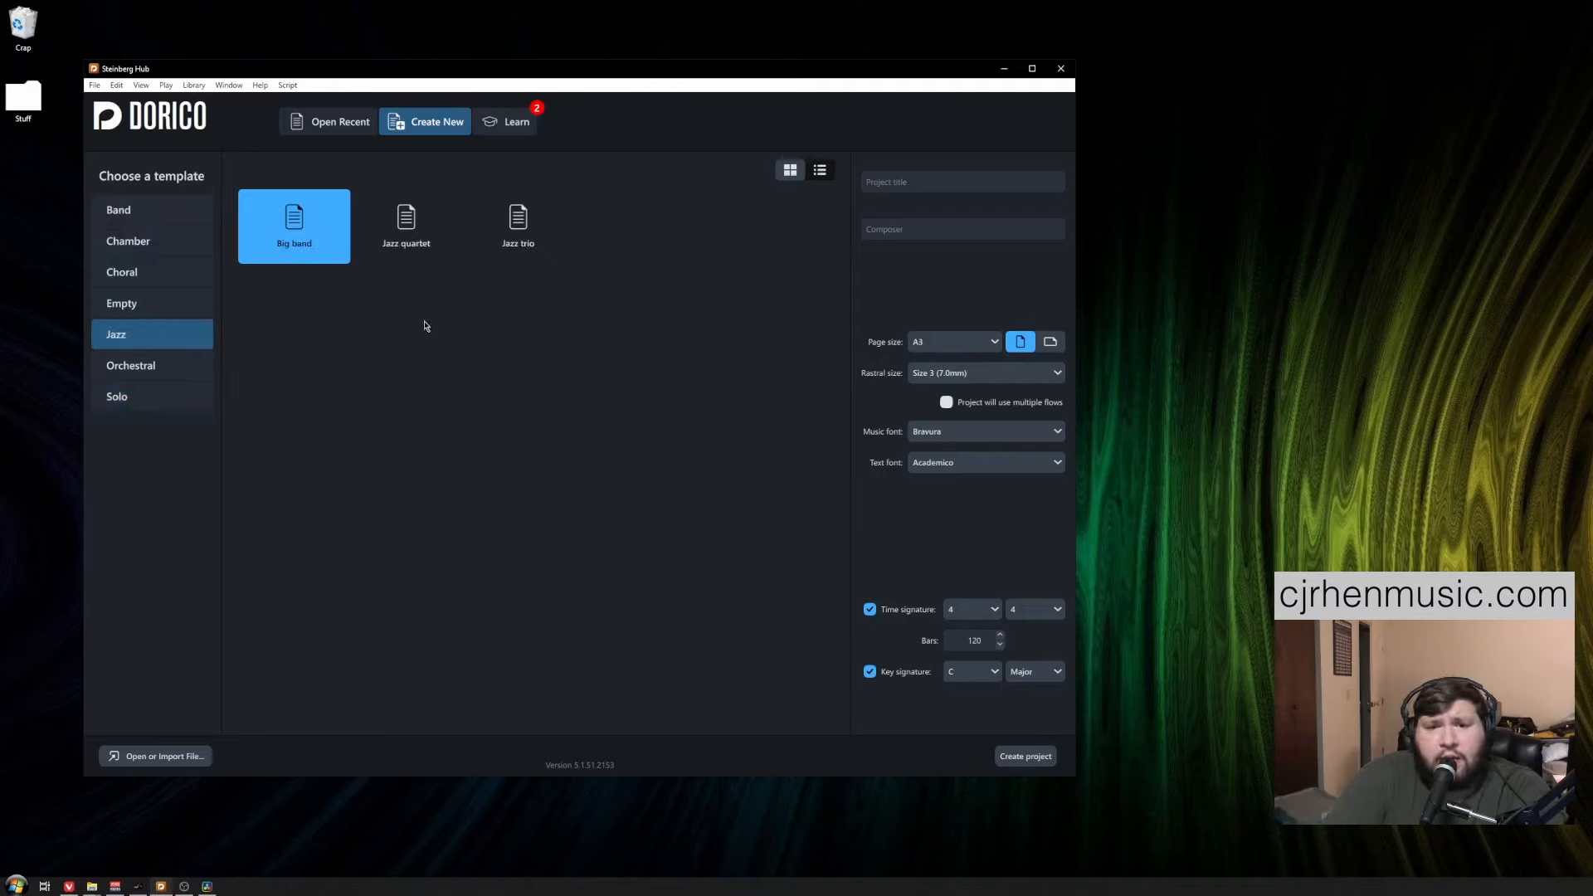
left_click(401, 235)
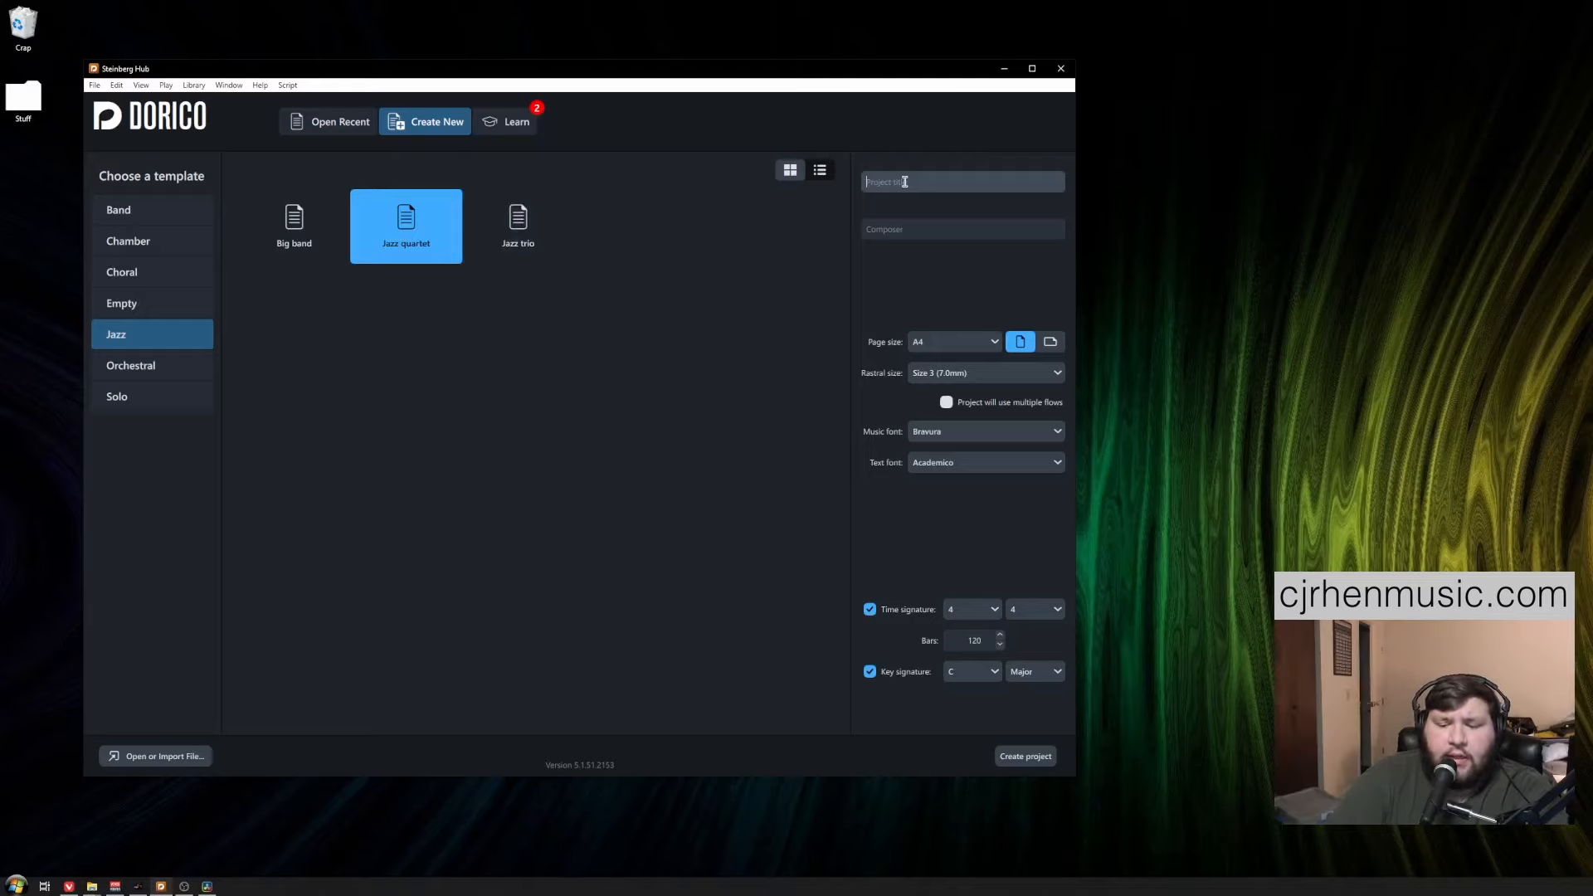
Title the project "Dorico for Jazz Arrangers Part 3", enter the composer's name and create the project.
type("Dorico for Jazz Arrangers Part 3")
left_click(943, 229)
type("Cj Rh")
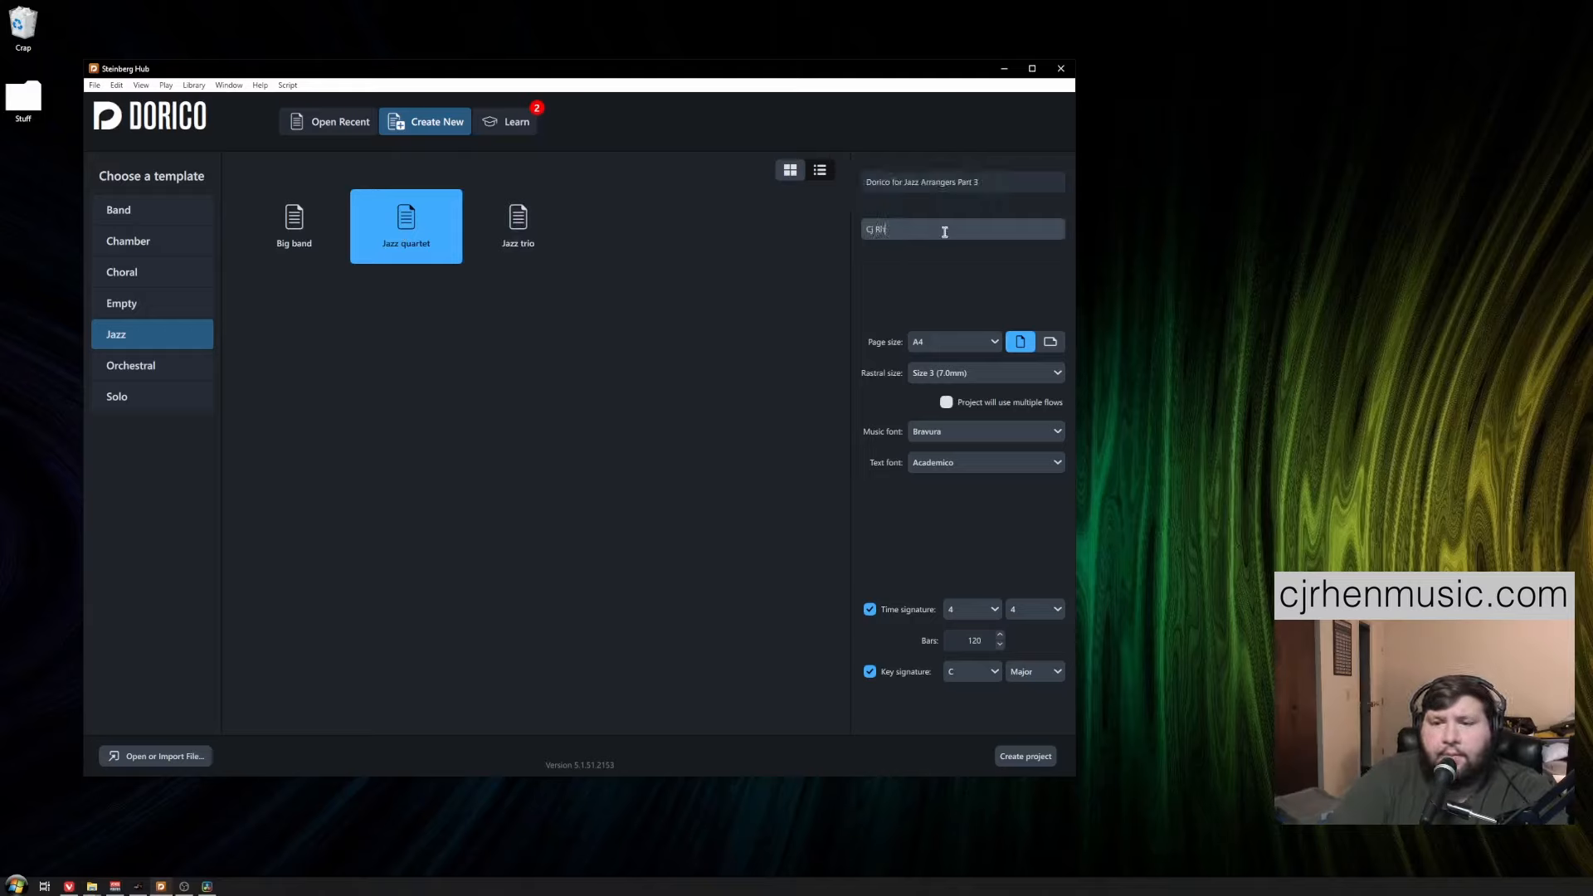
type("en")
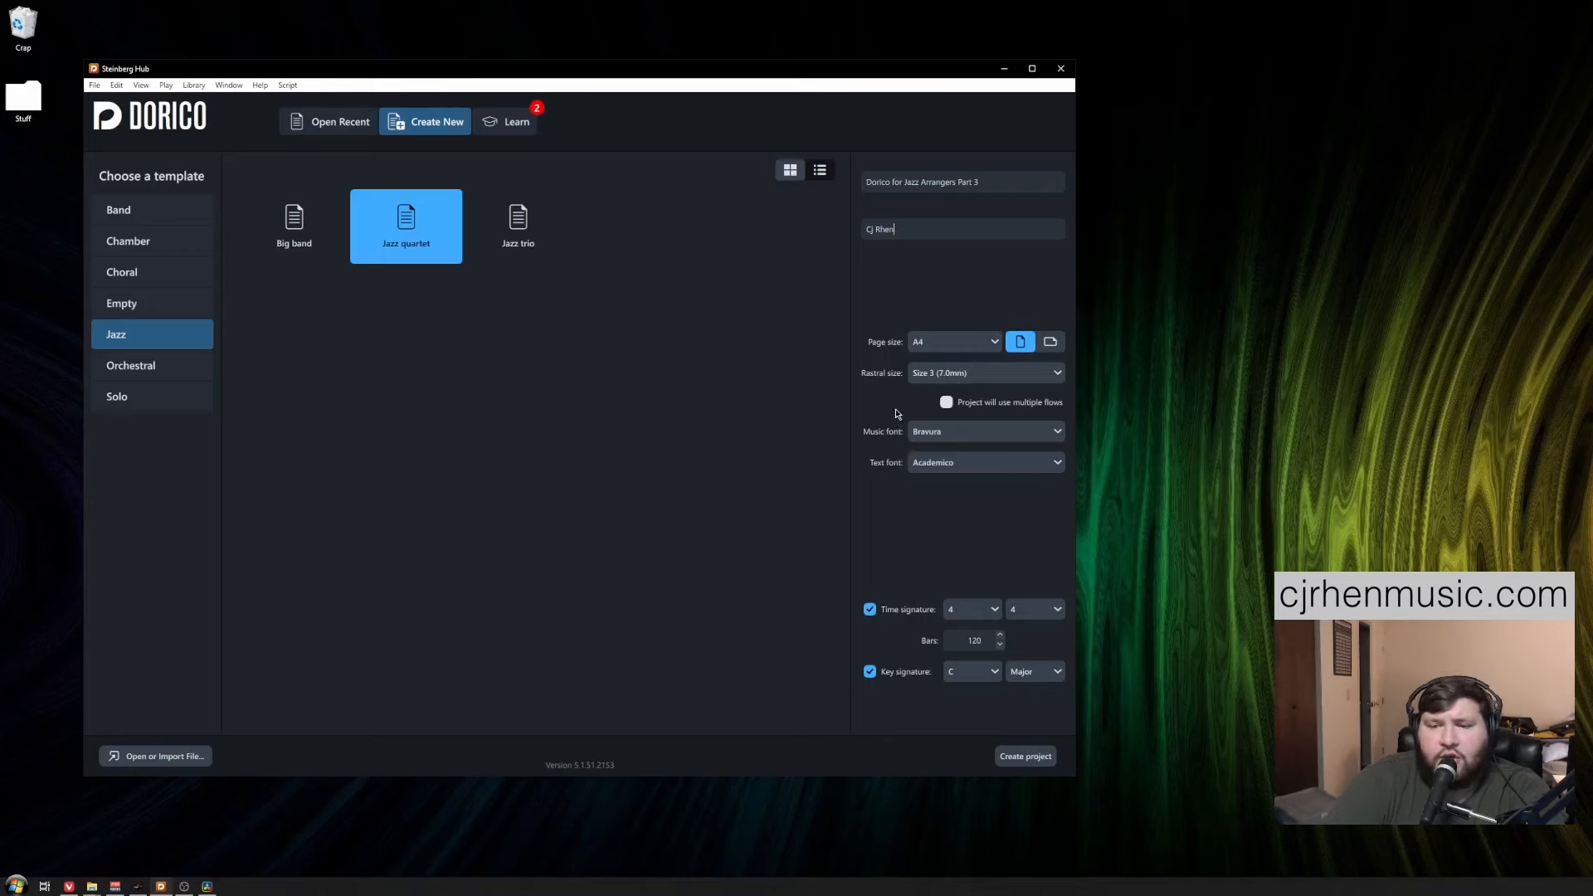
left_click(1027, 756)
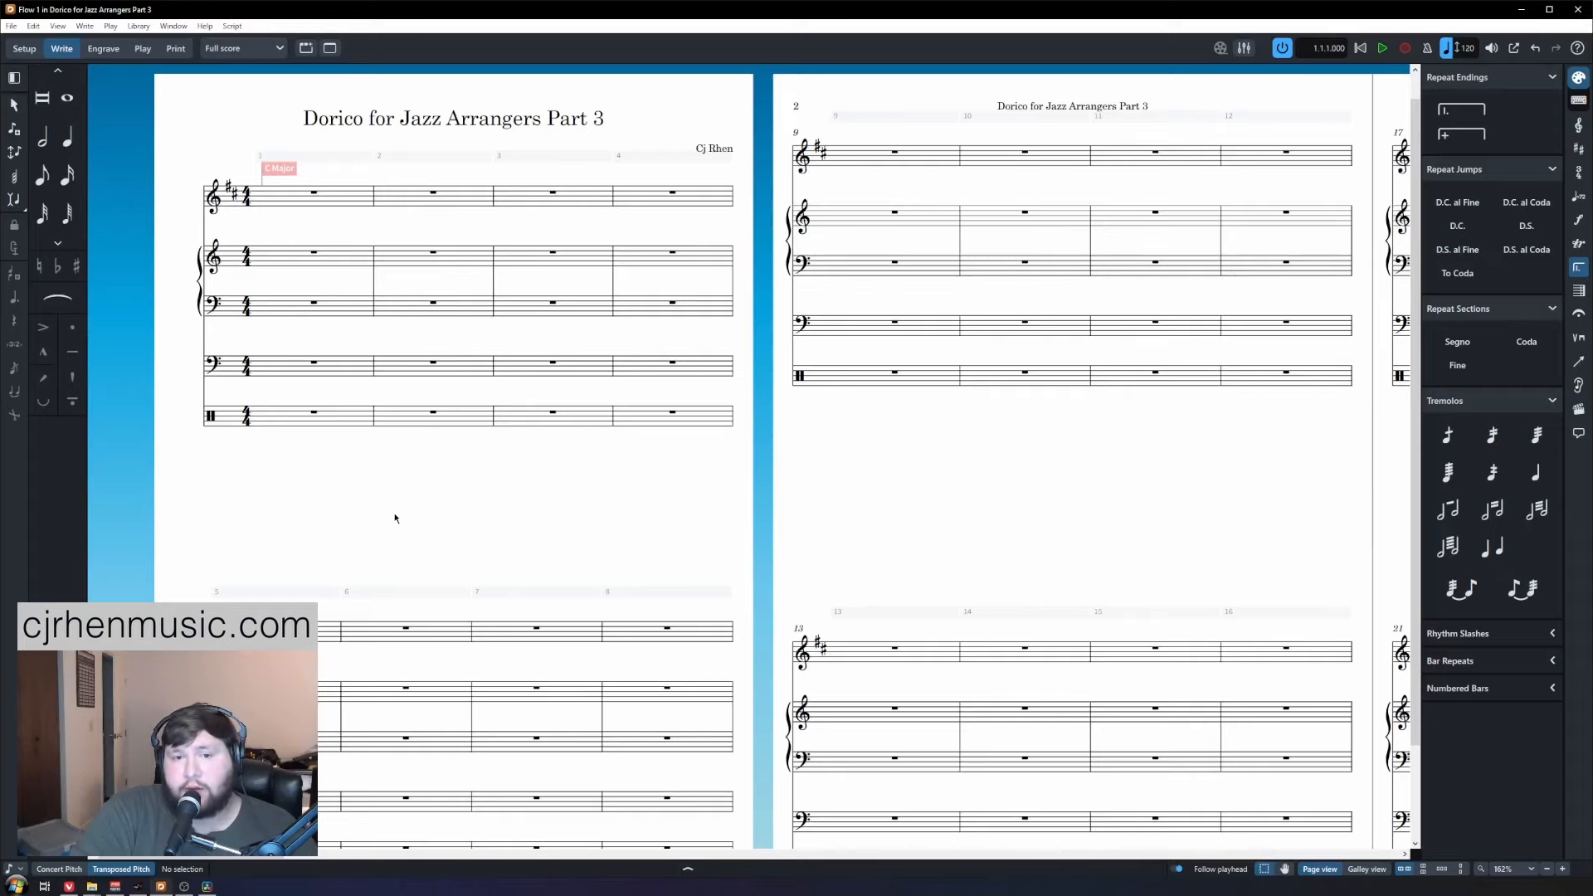
Set the key signature to E flat major at bar 1 of the score.
left_click(1578, 149)
left_click(1458, 319)
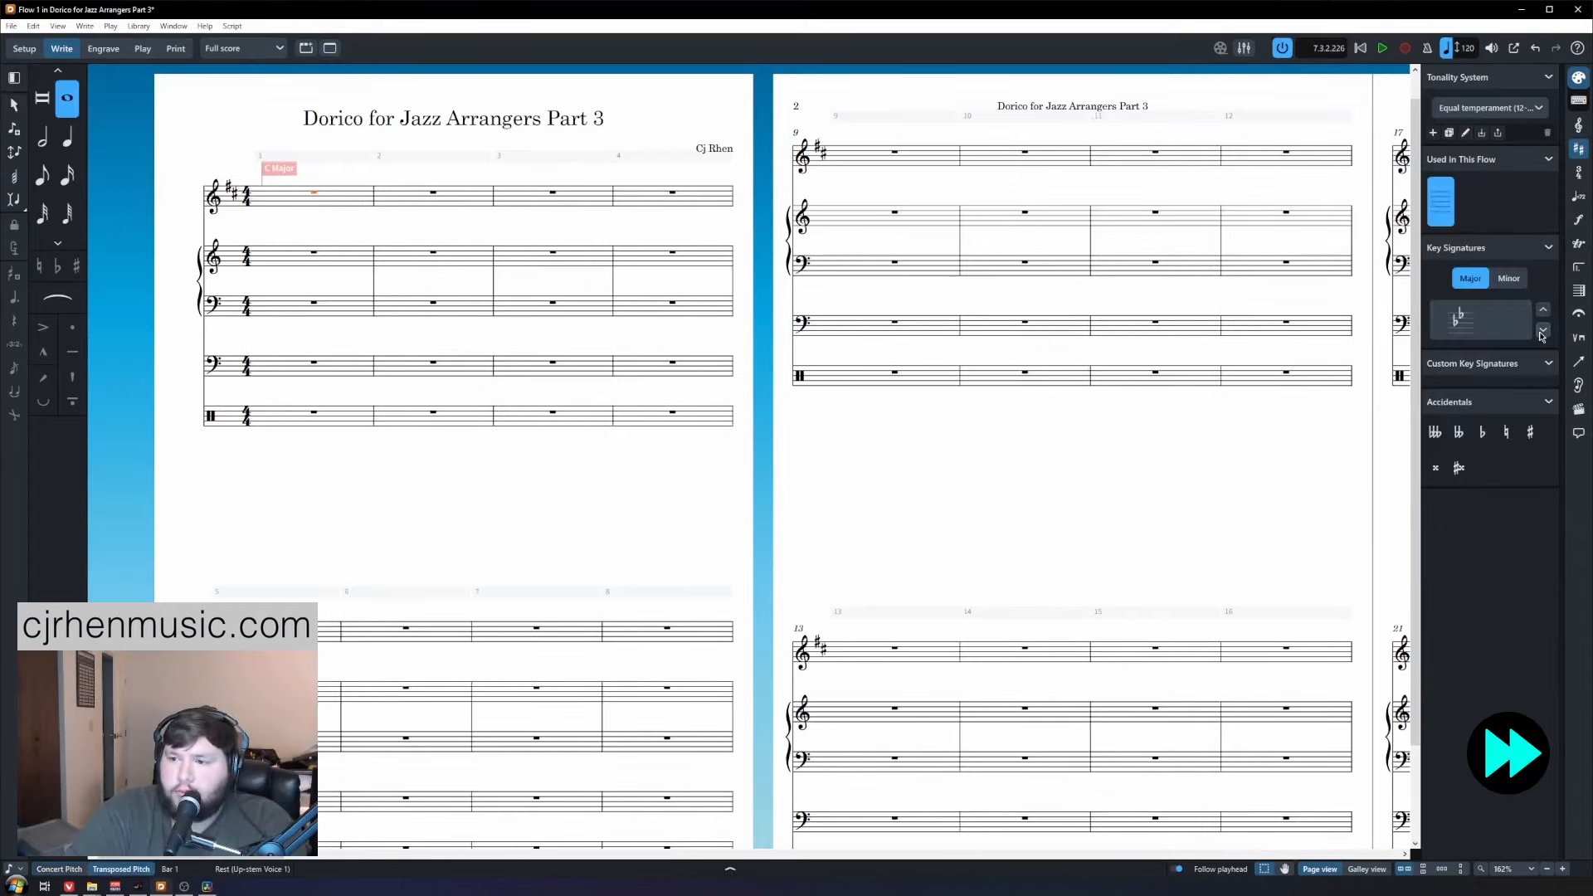
left_click(320, 200)
Enter the syncopated melody in bars 1–7 of the top staff and save the project.
key("Return")
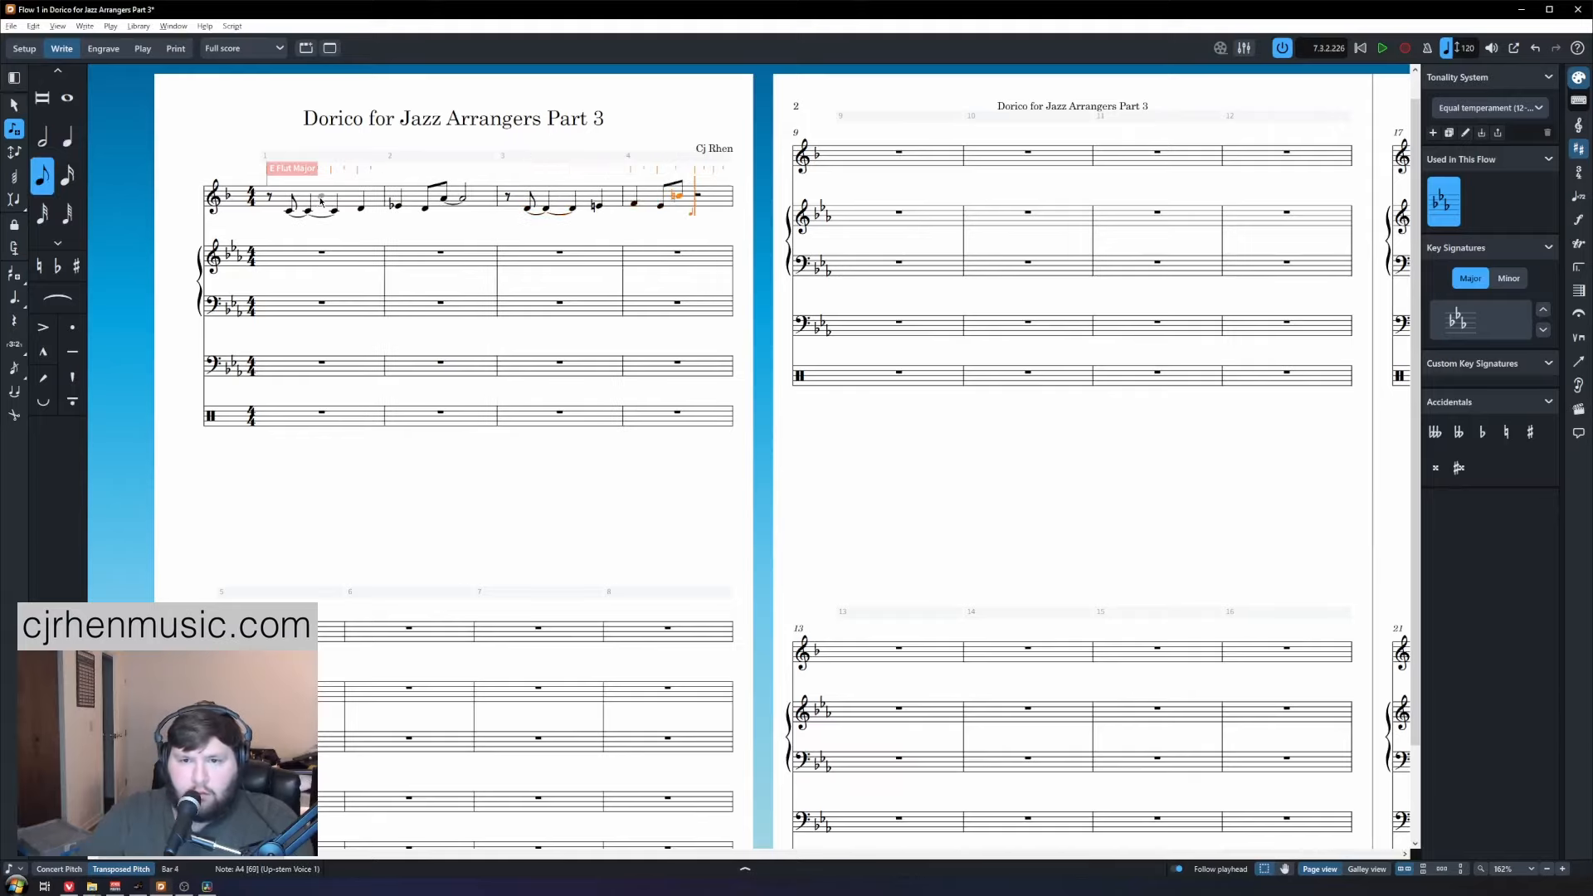
key("6")
key("5")
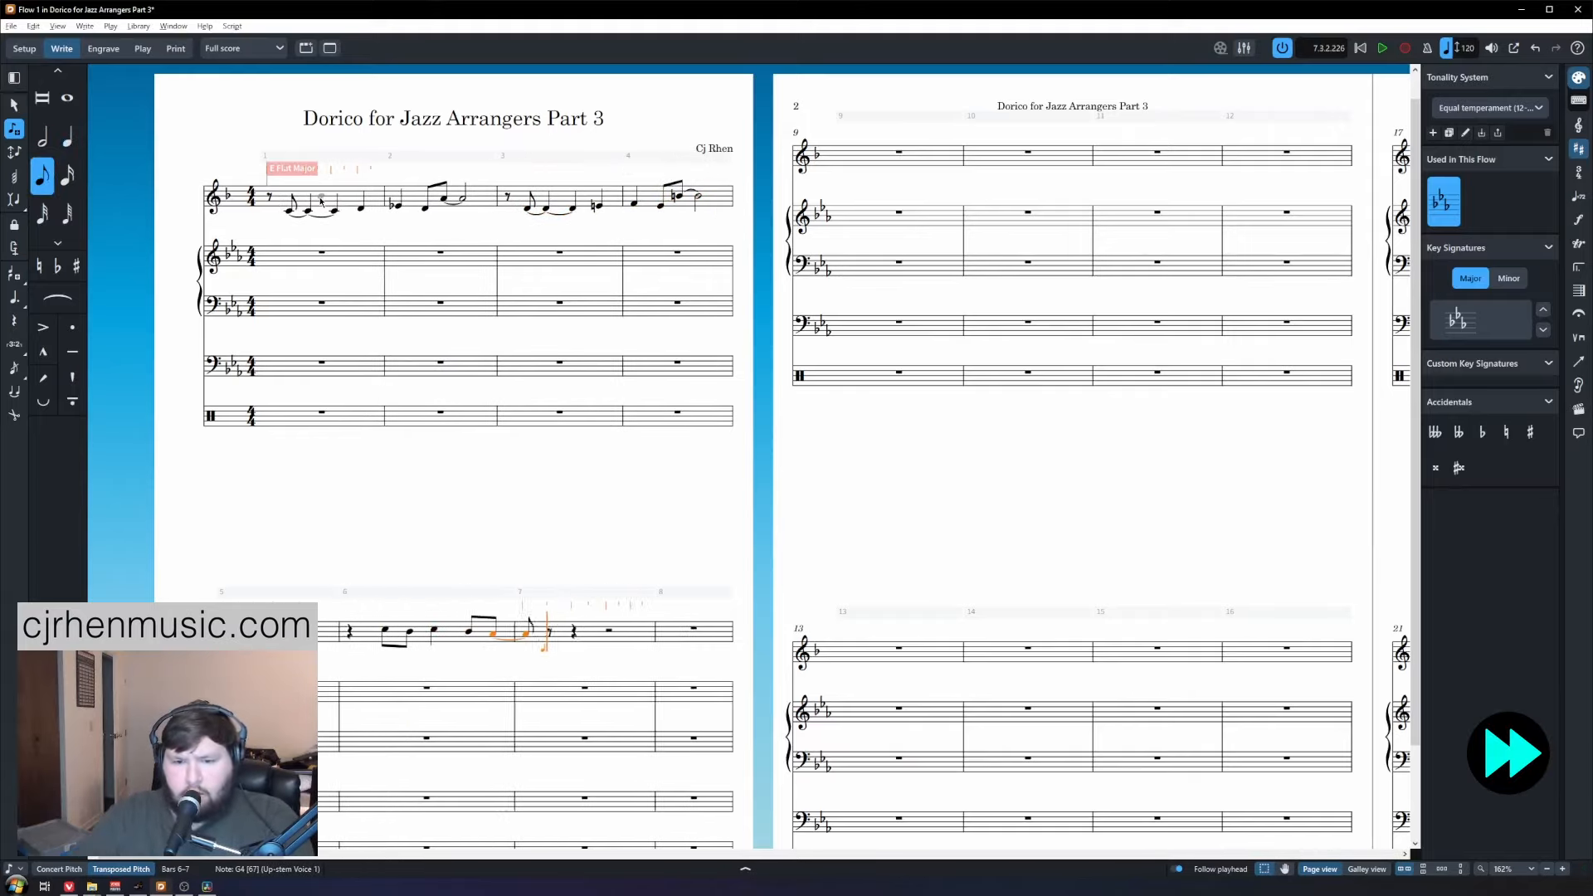
key("Escape")
key("Escape")
key("ctrl+s")
Create a slash region over bars 1–8 of the piano's upper staff.
scroll(442, 440, "down", 1)
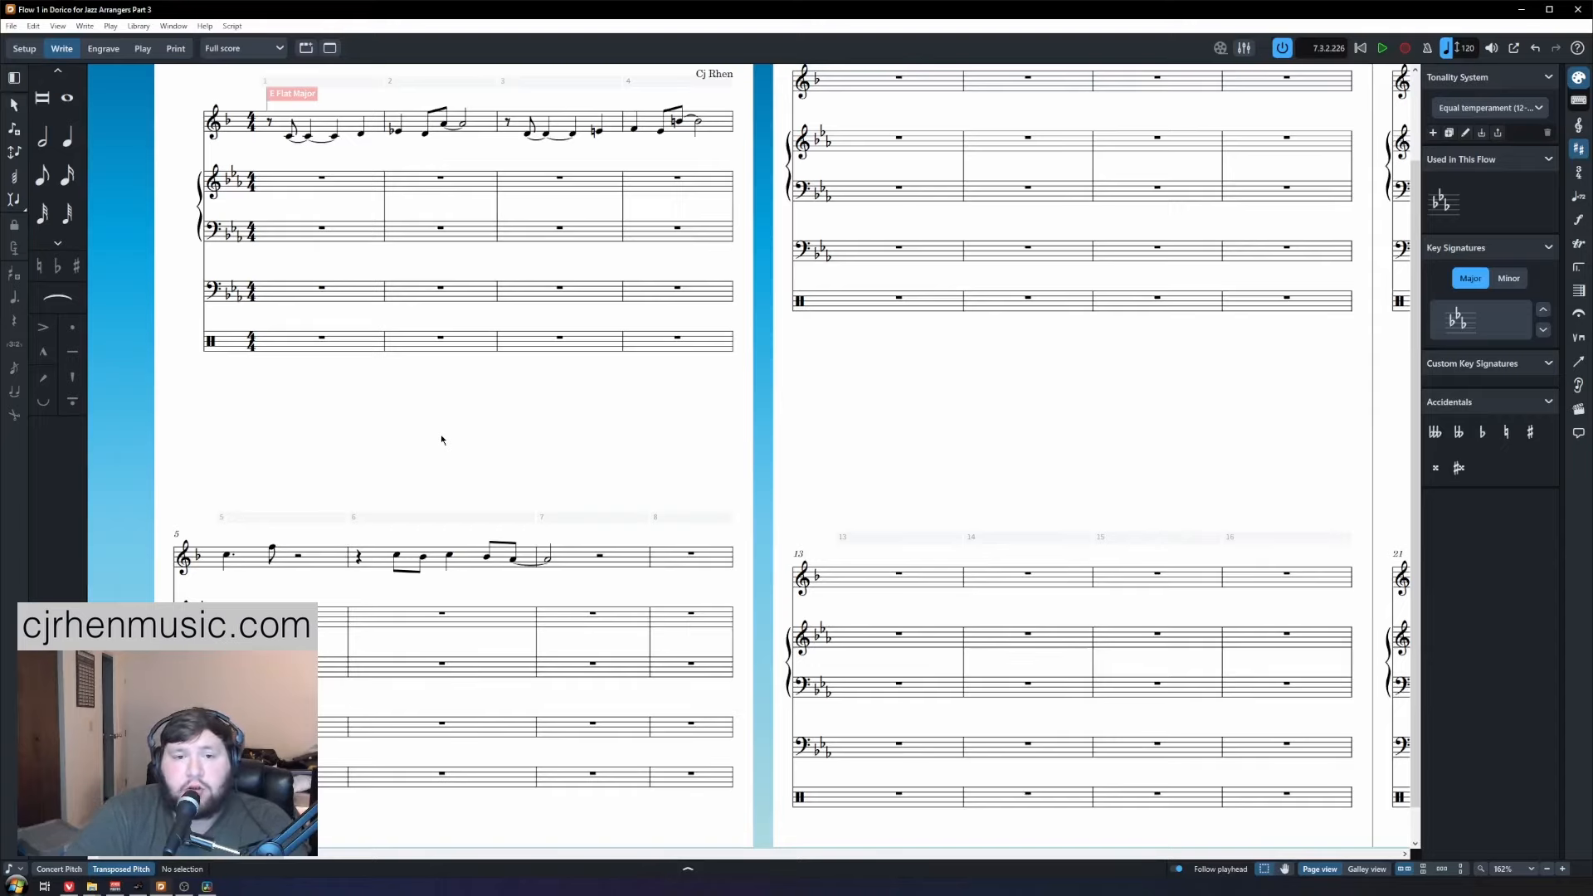
key("ctrl+equal")
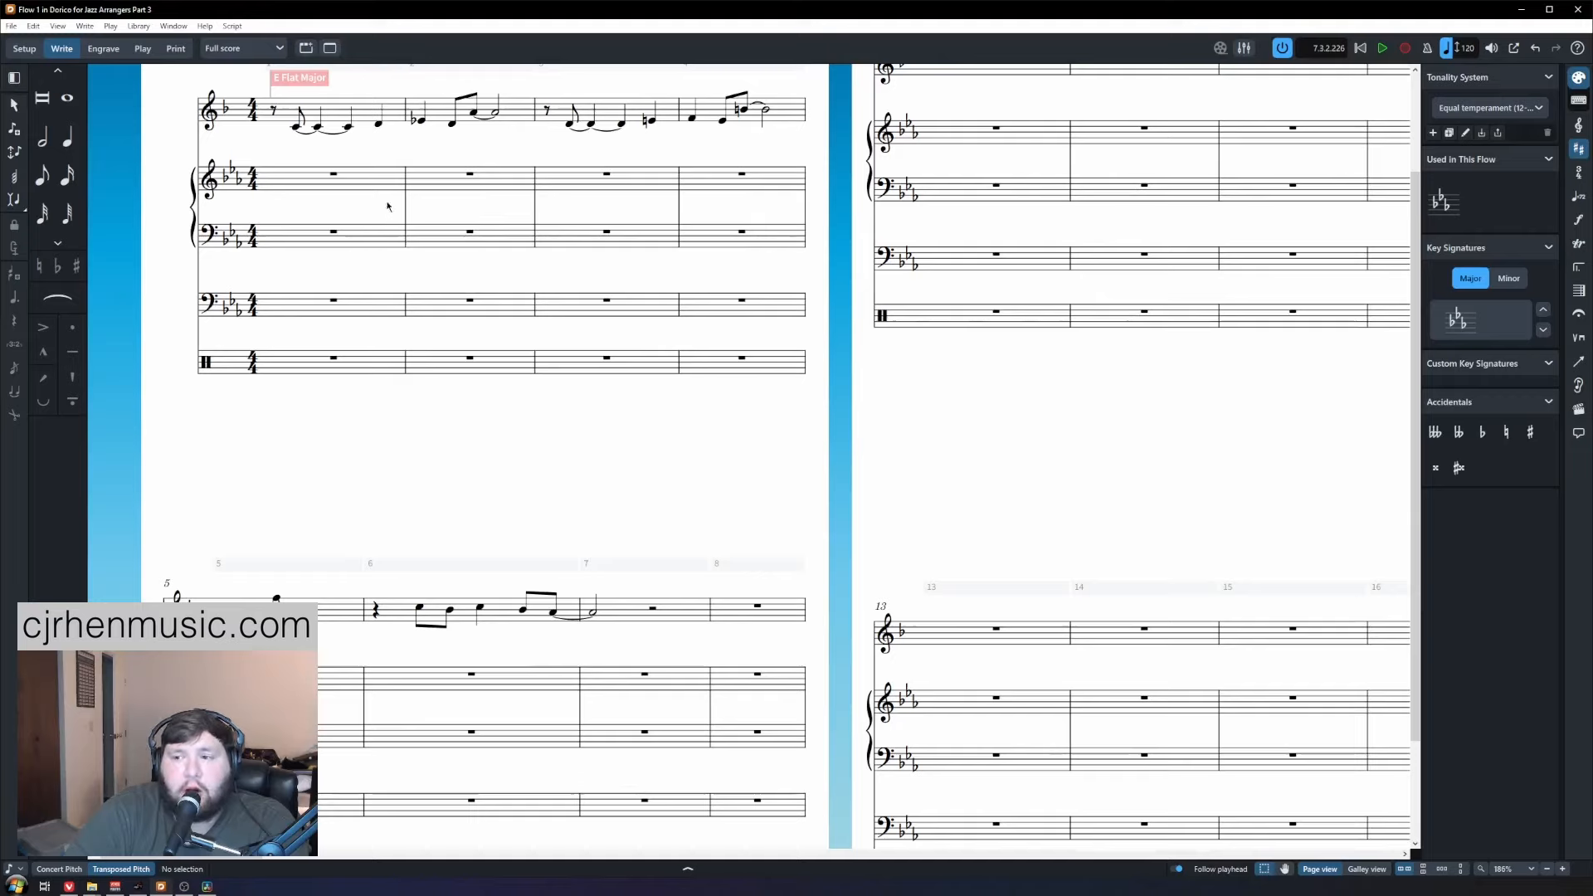
left_click(334, 175)
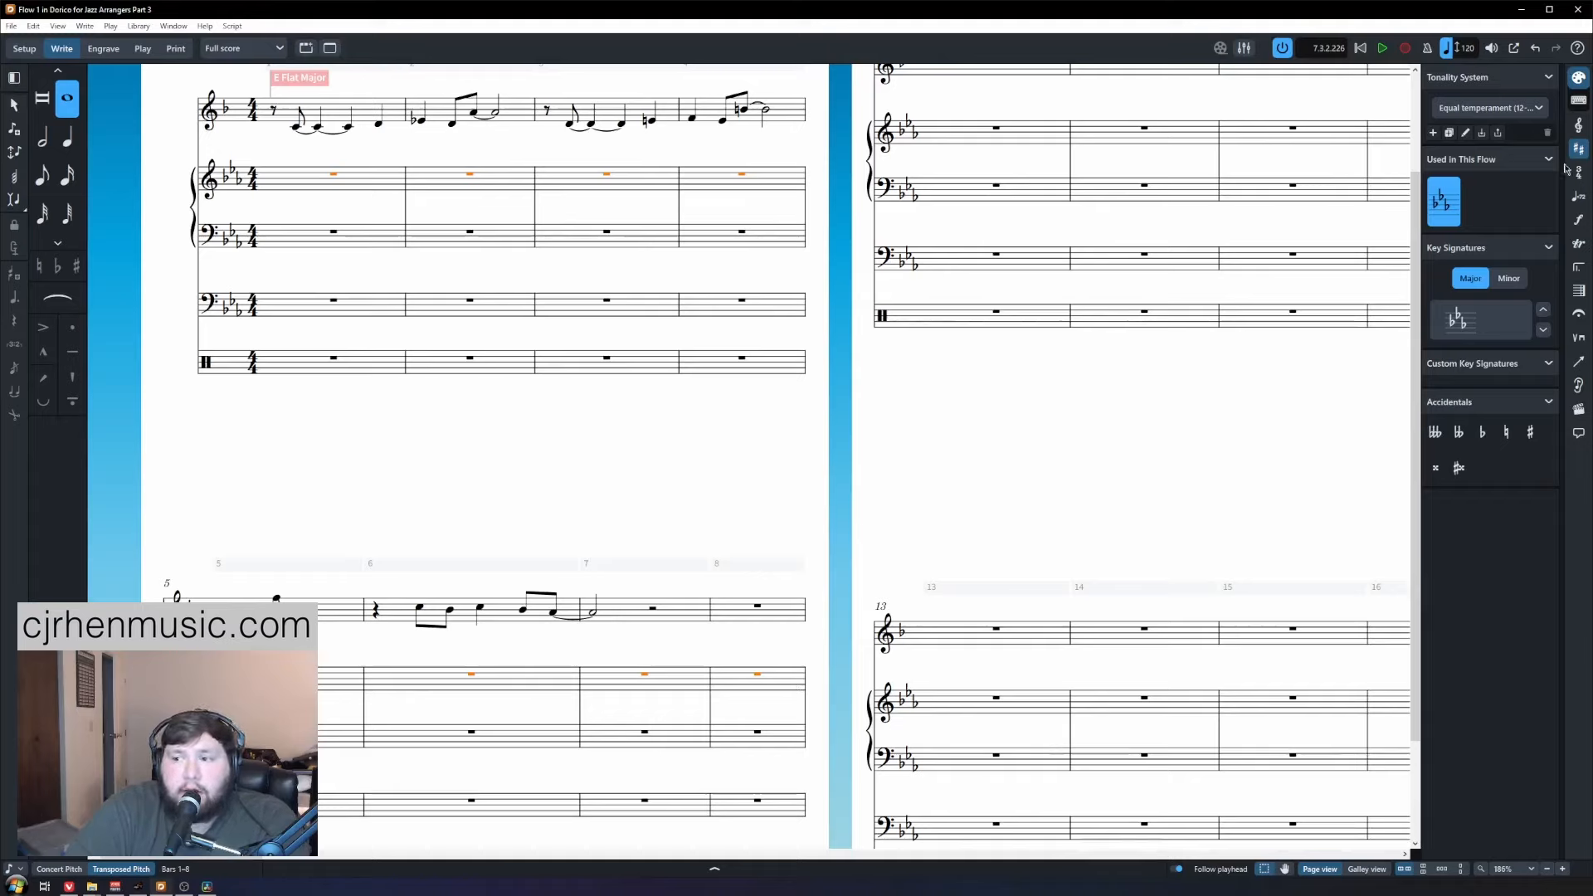
left_click(1580, 269)
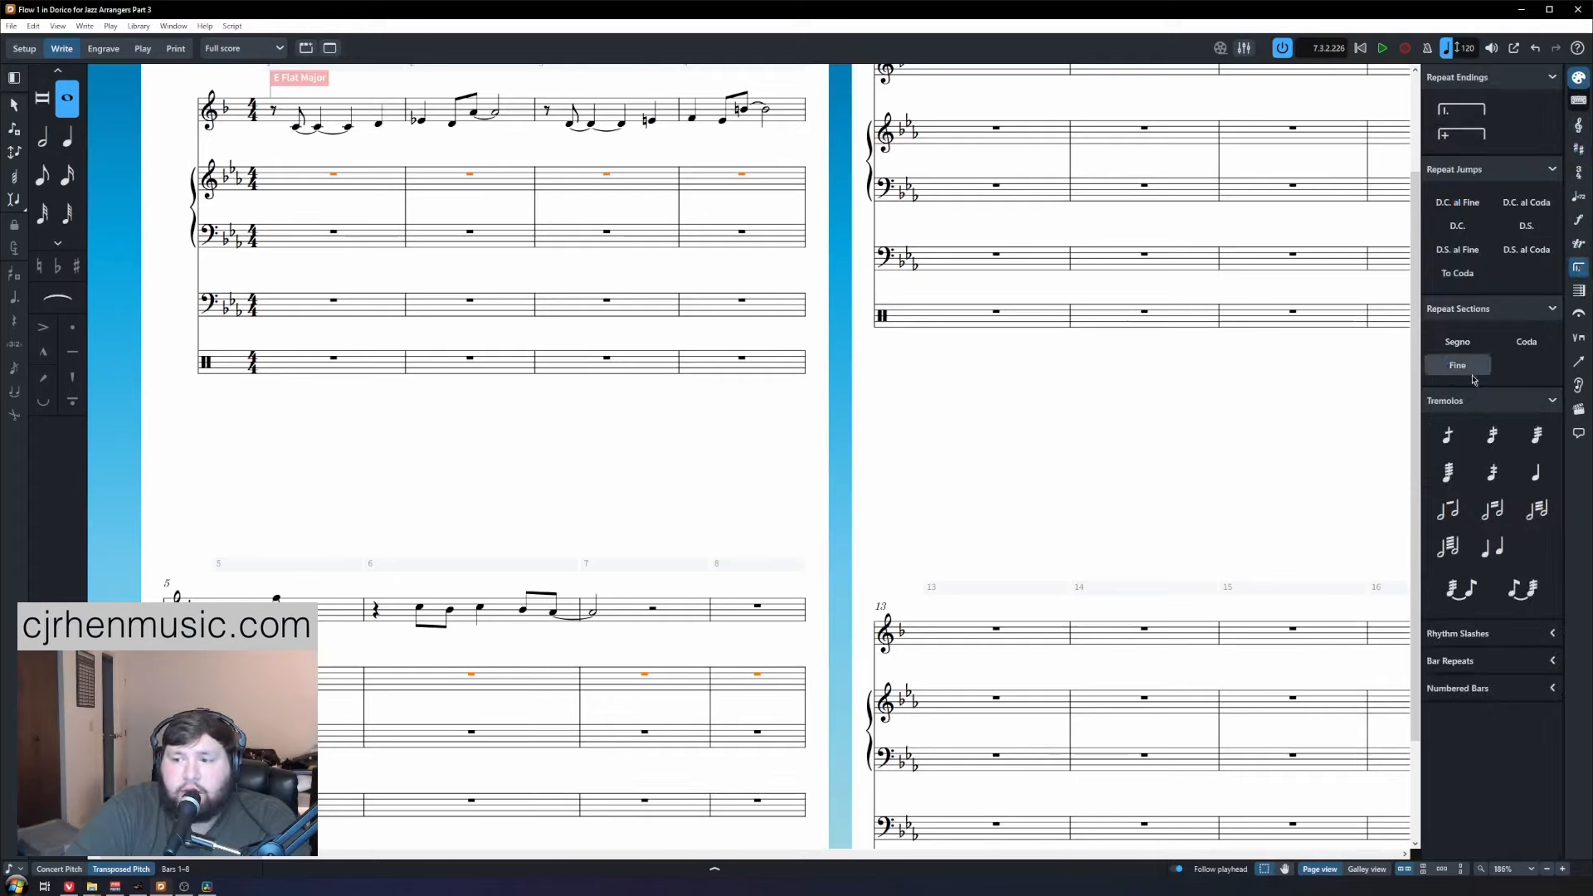
left_click(1506, 633)
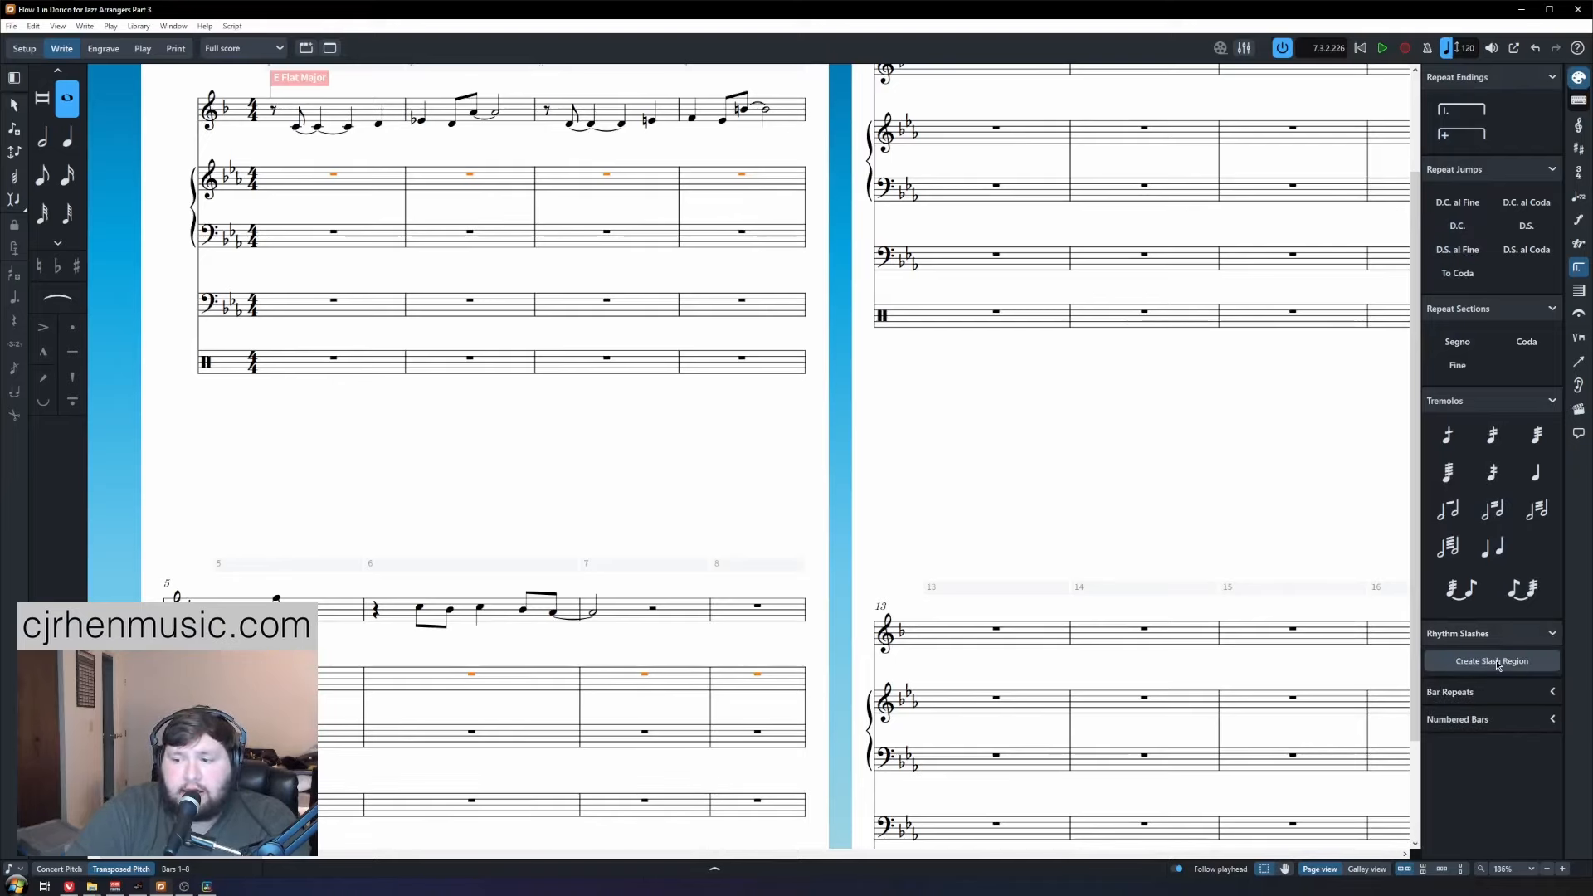
left_click(1499, 661)
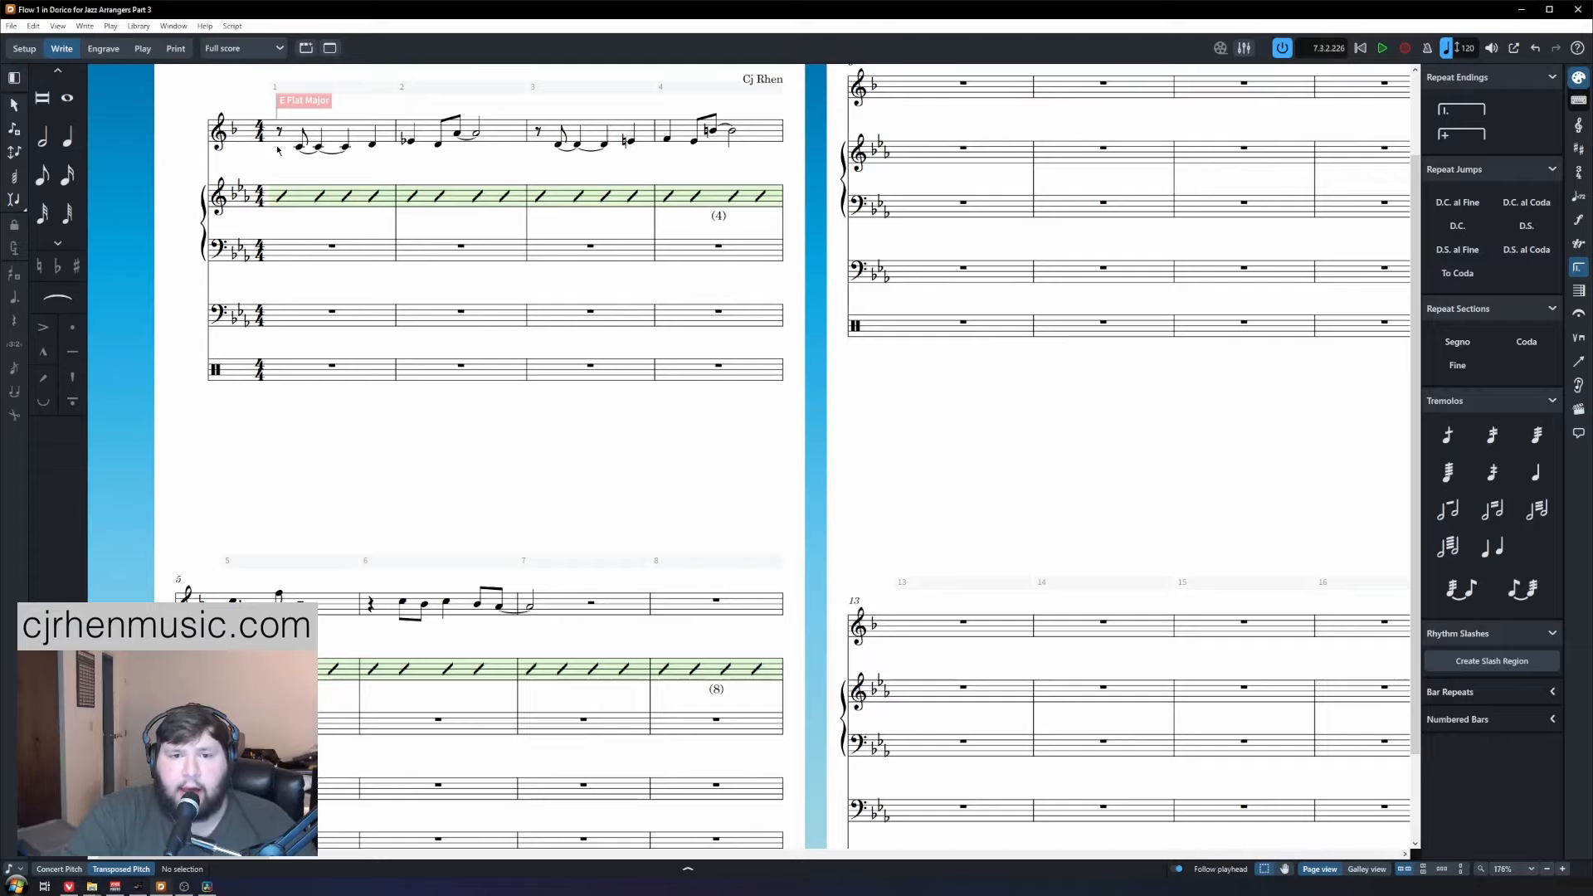
Delete the slash region covering bars 1–8 of the piano's upper staff.
left_click(458, 136)
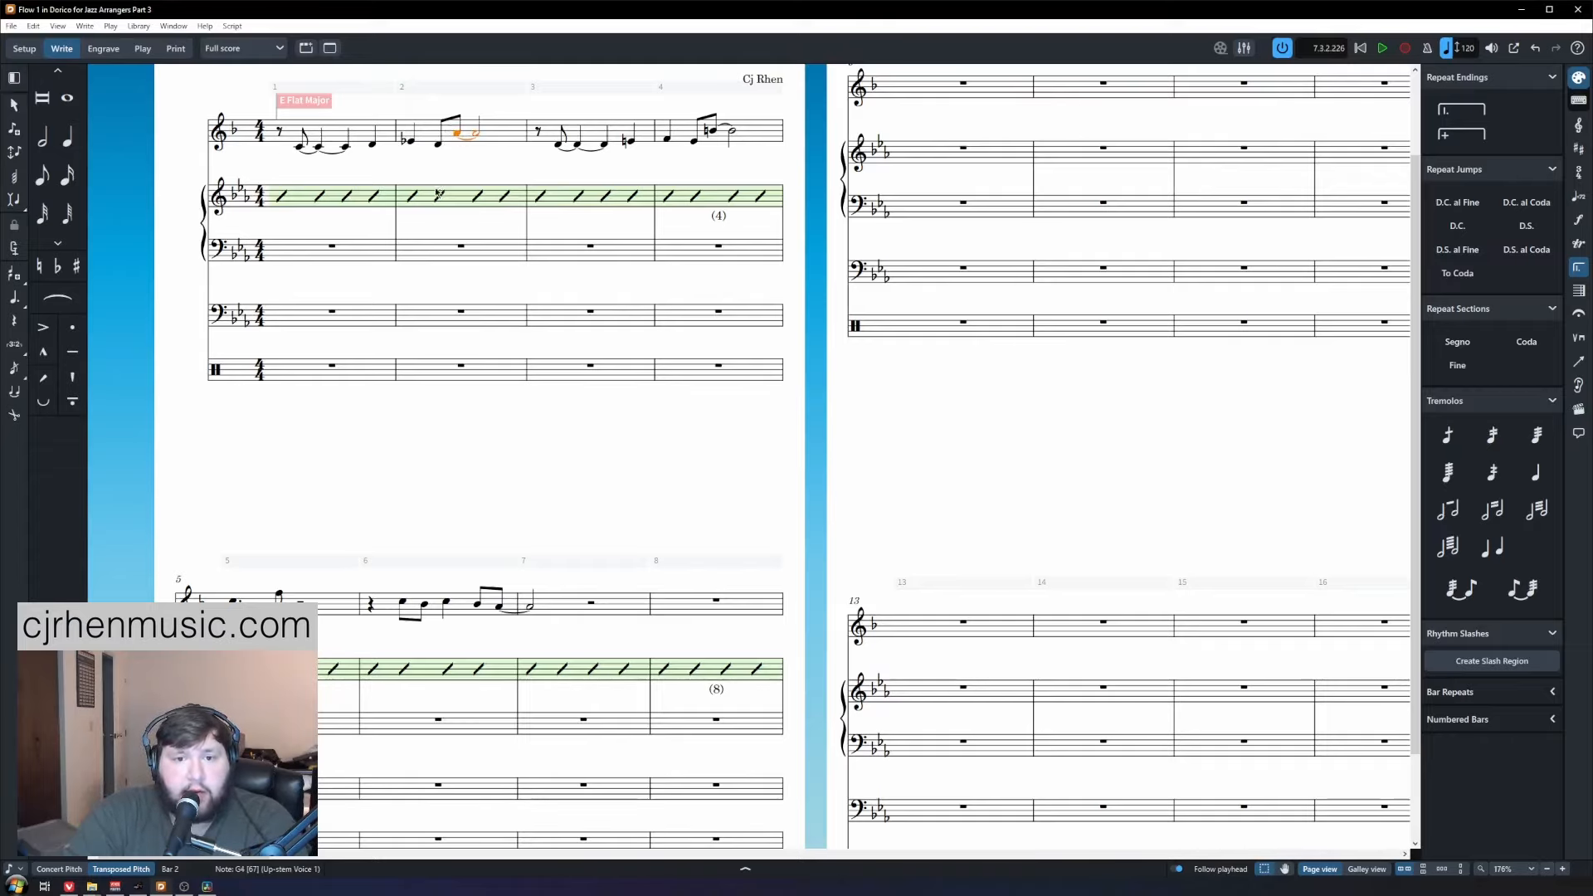
key("ctrl+equal")
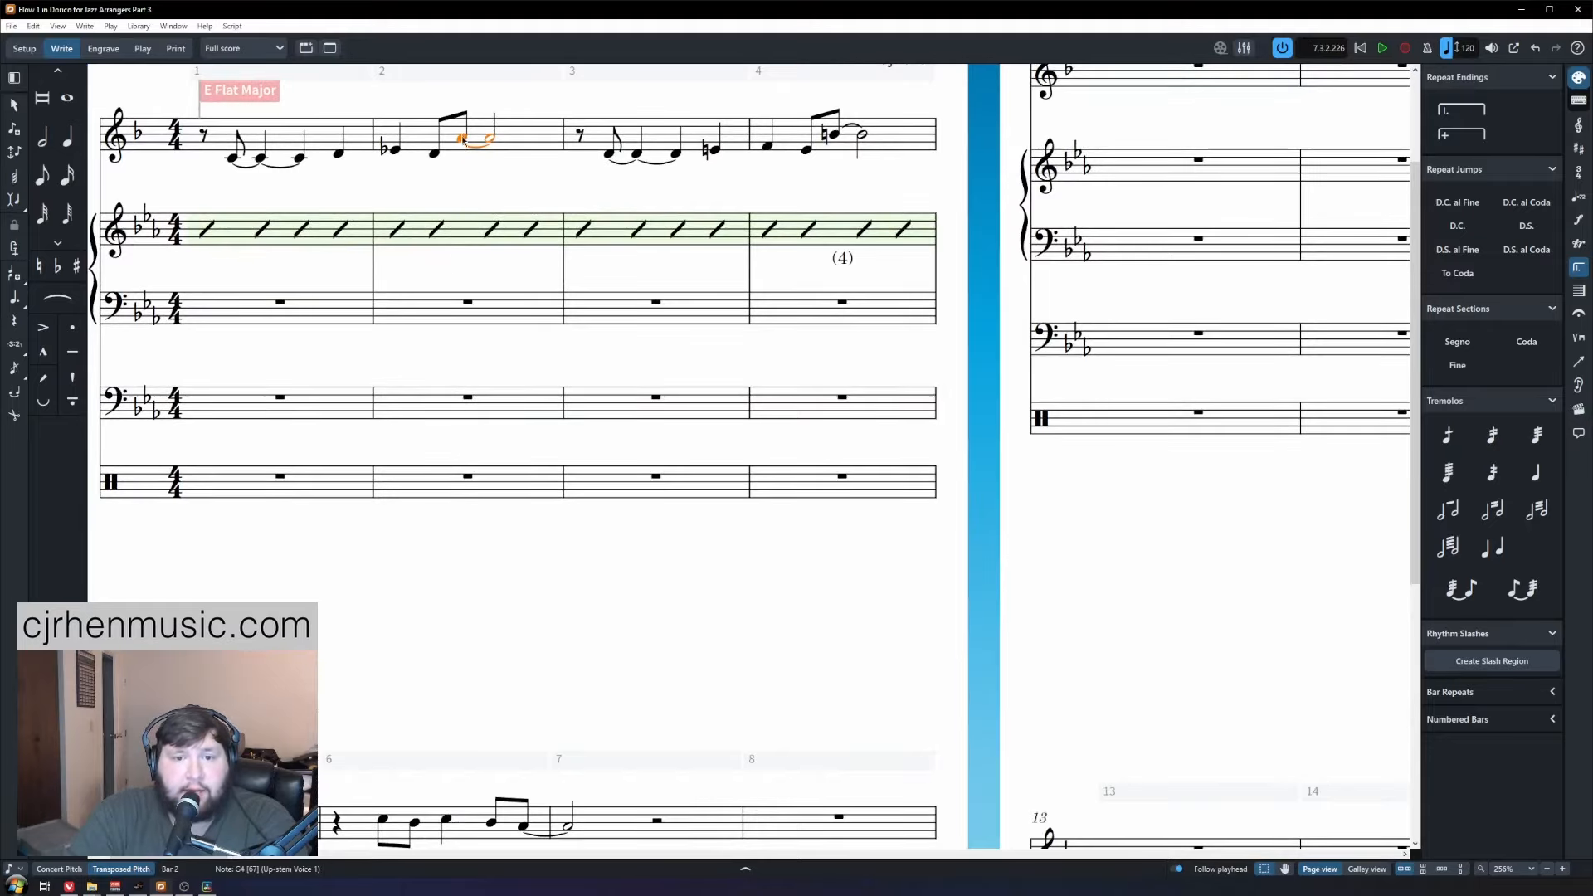
scroll(452, 245, "down", 6)
scroll(427, 243, "up", 3)
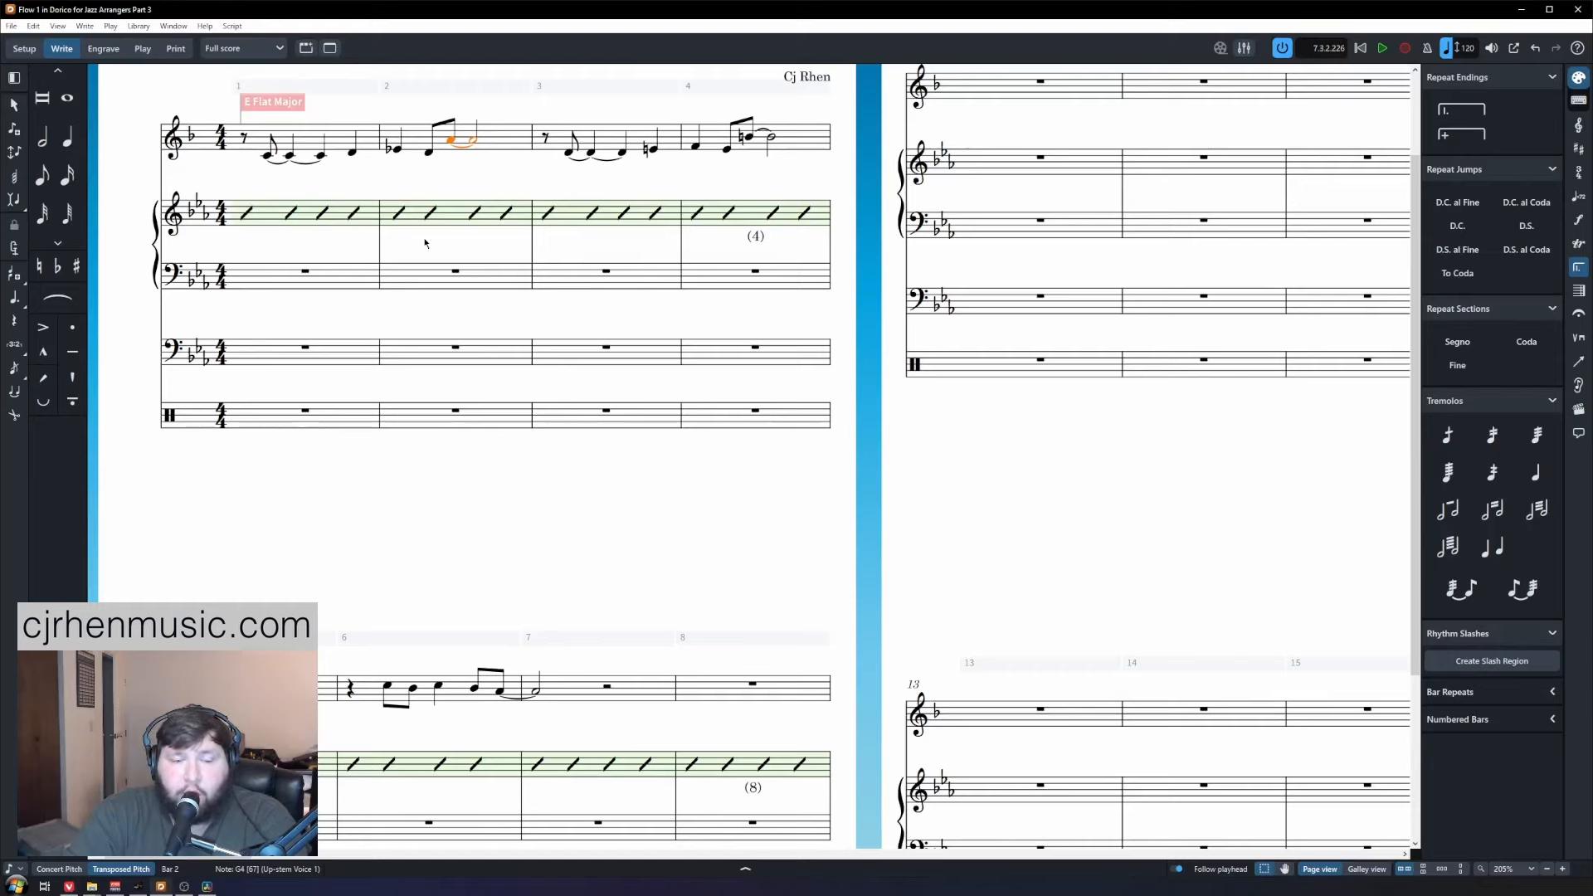
left_click(494, 258)
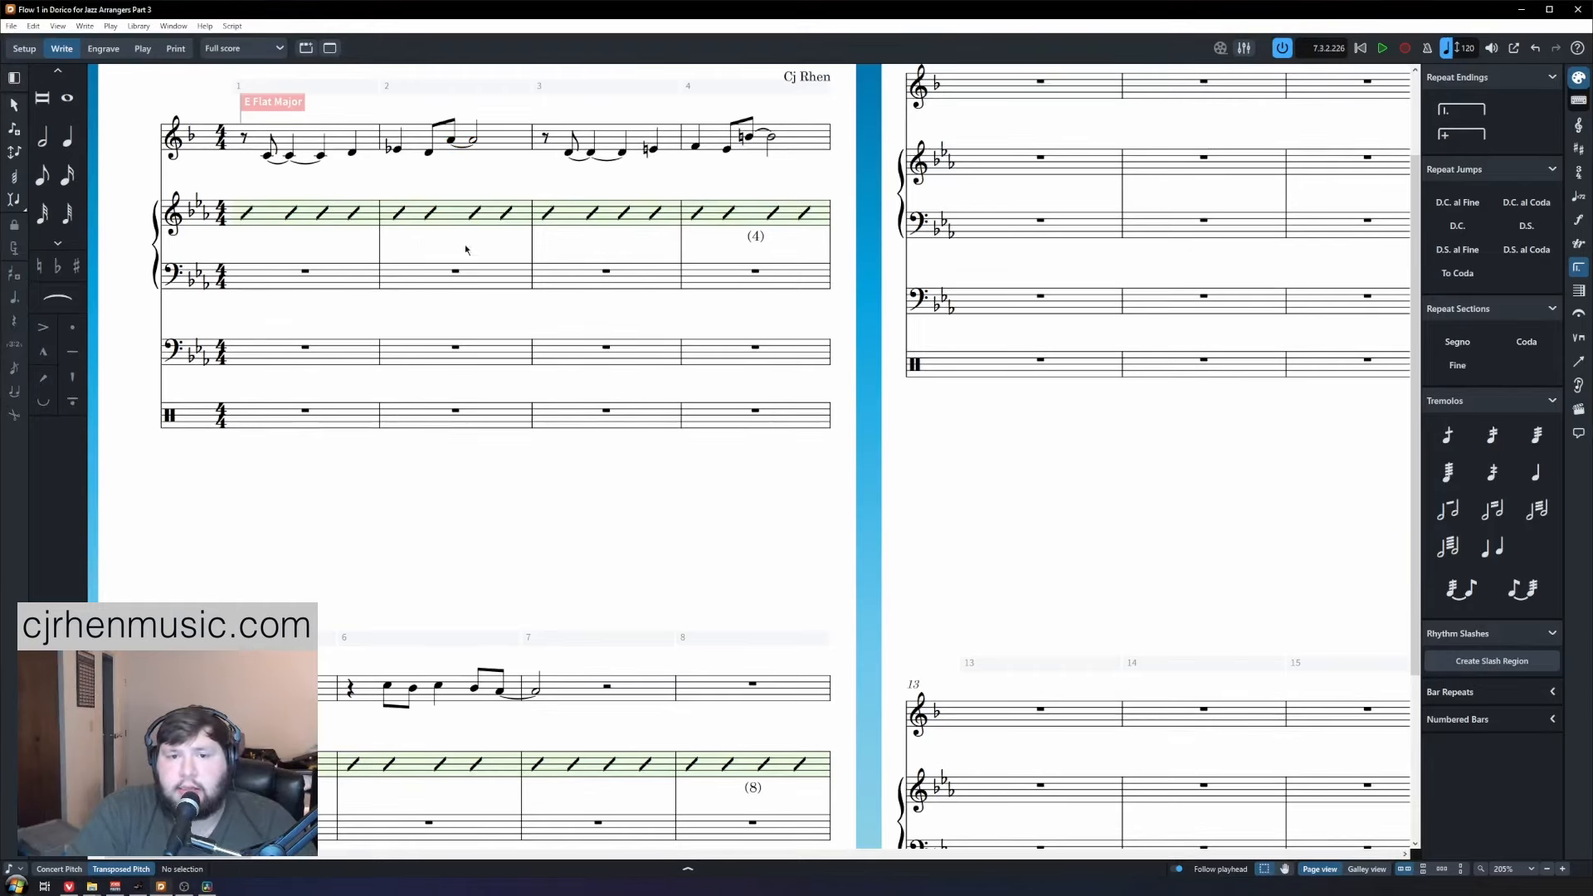
left_click(431, 216)
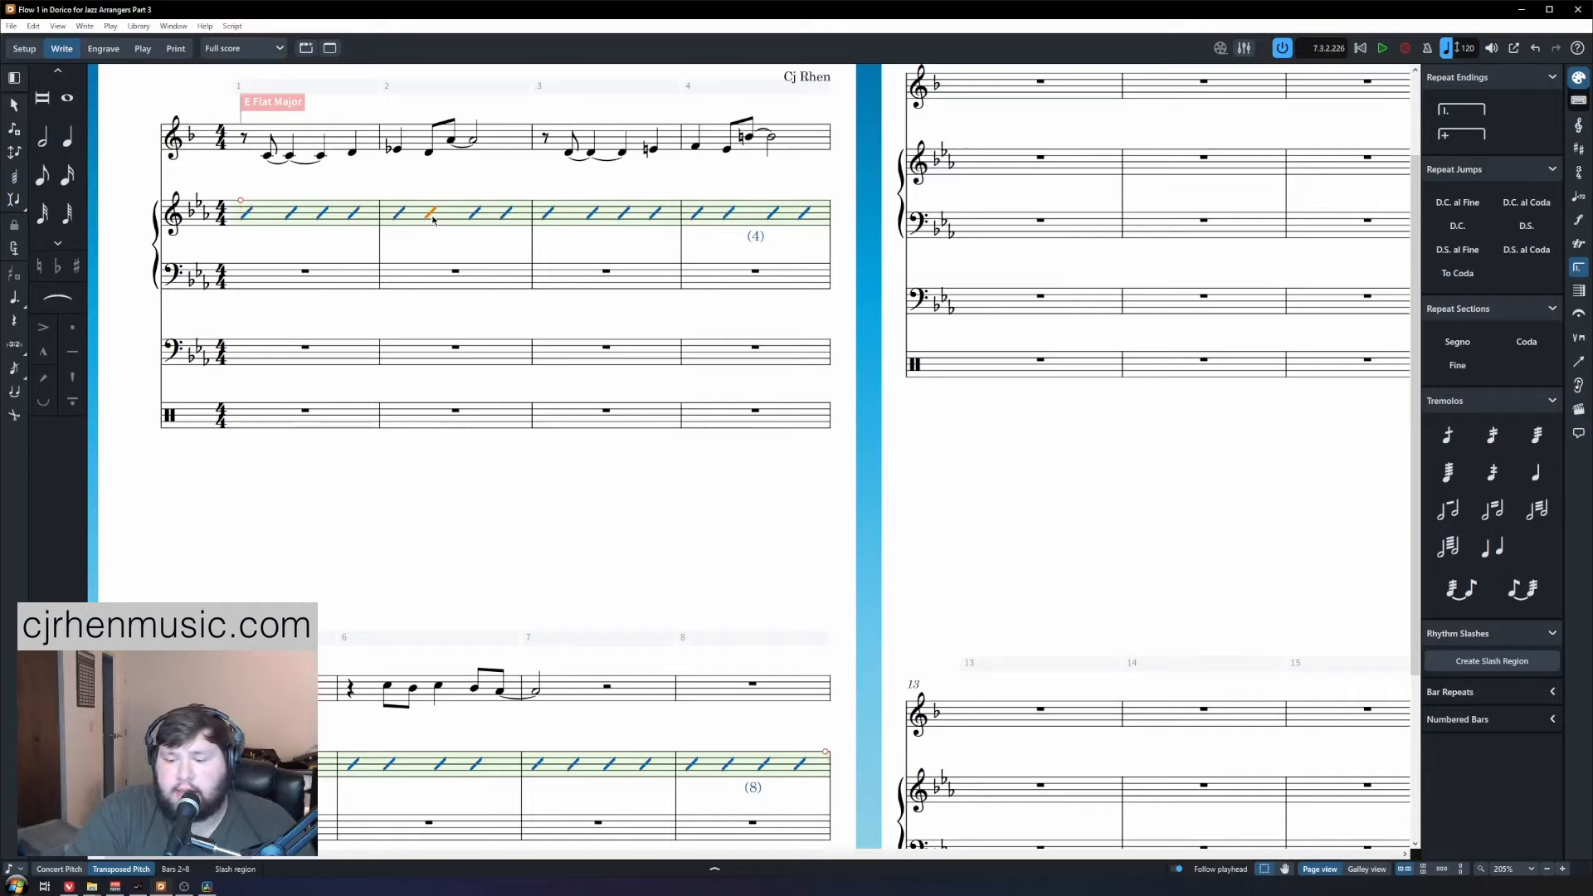
key("Delete")
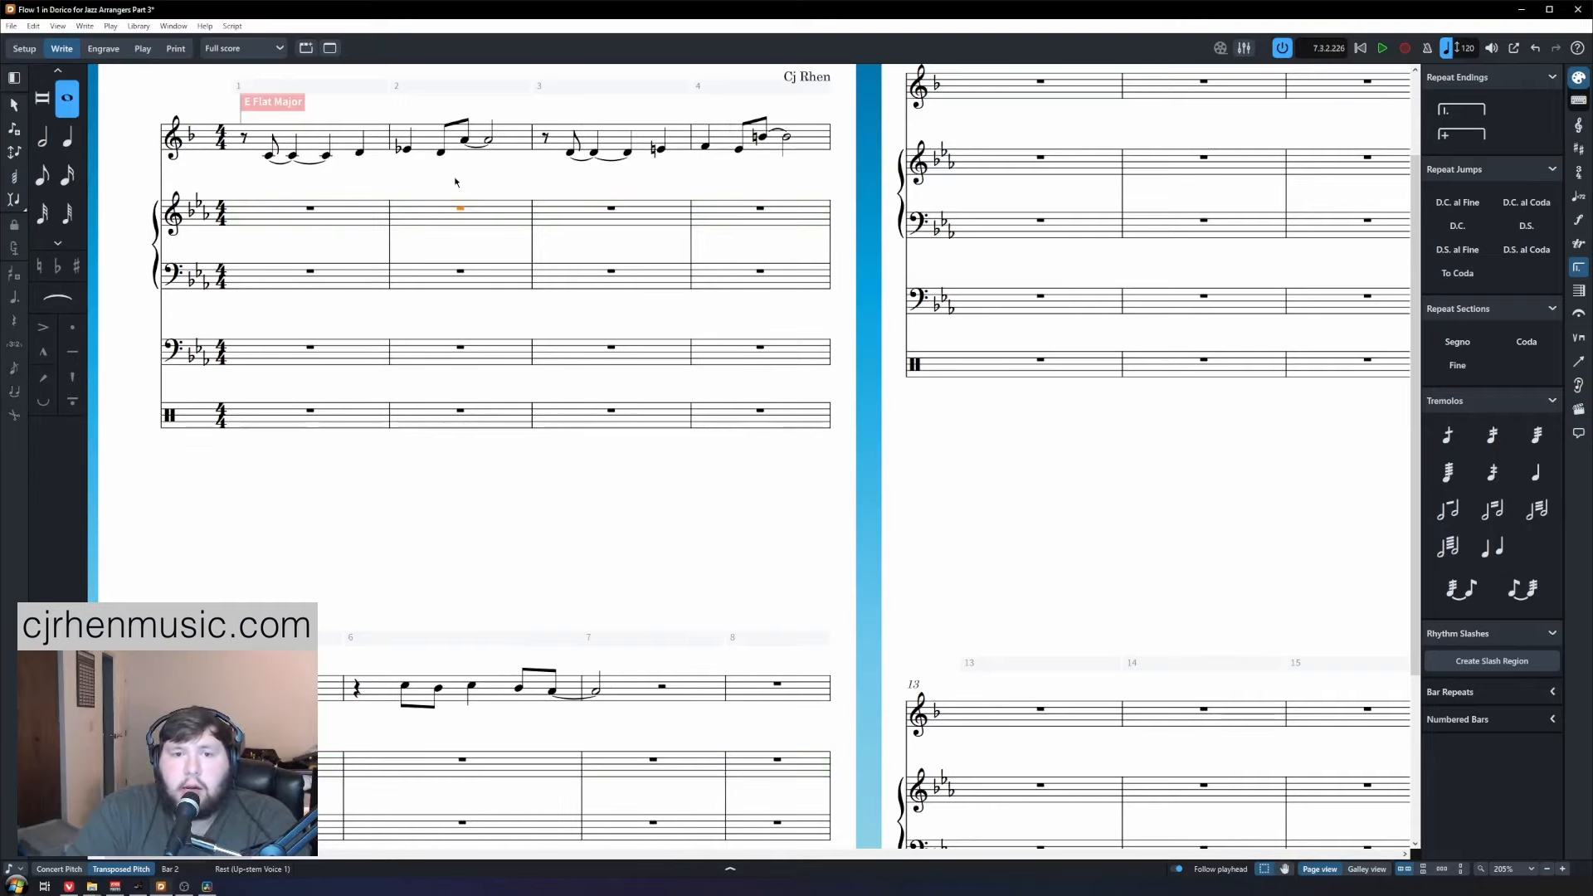
Start note input at bar 2 of the piano's upper staff and create a new slash voice.
left_click(457, 216)
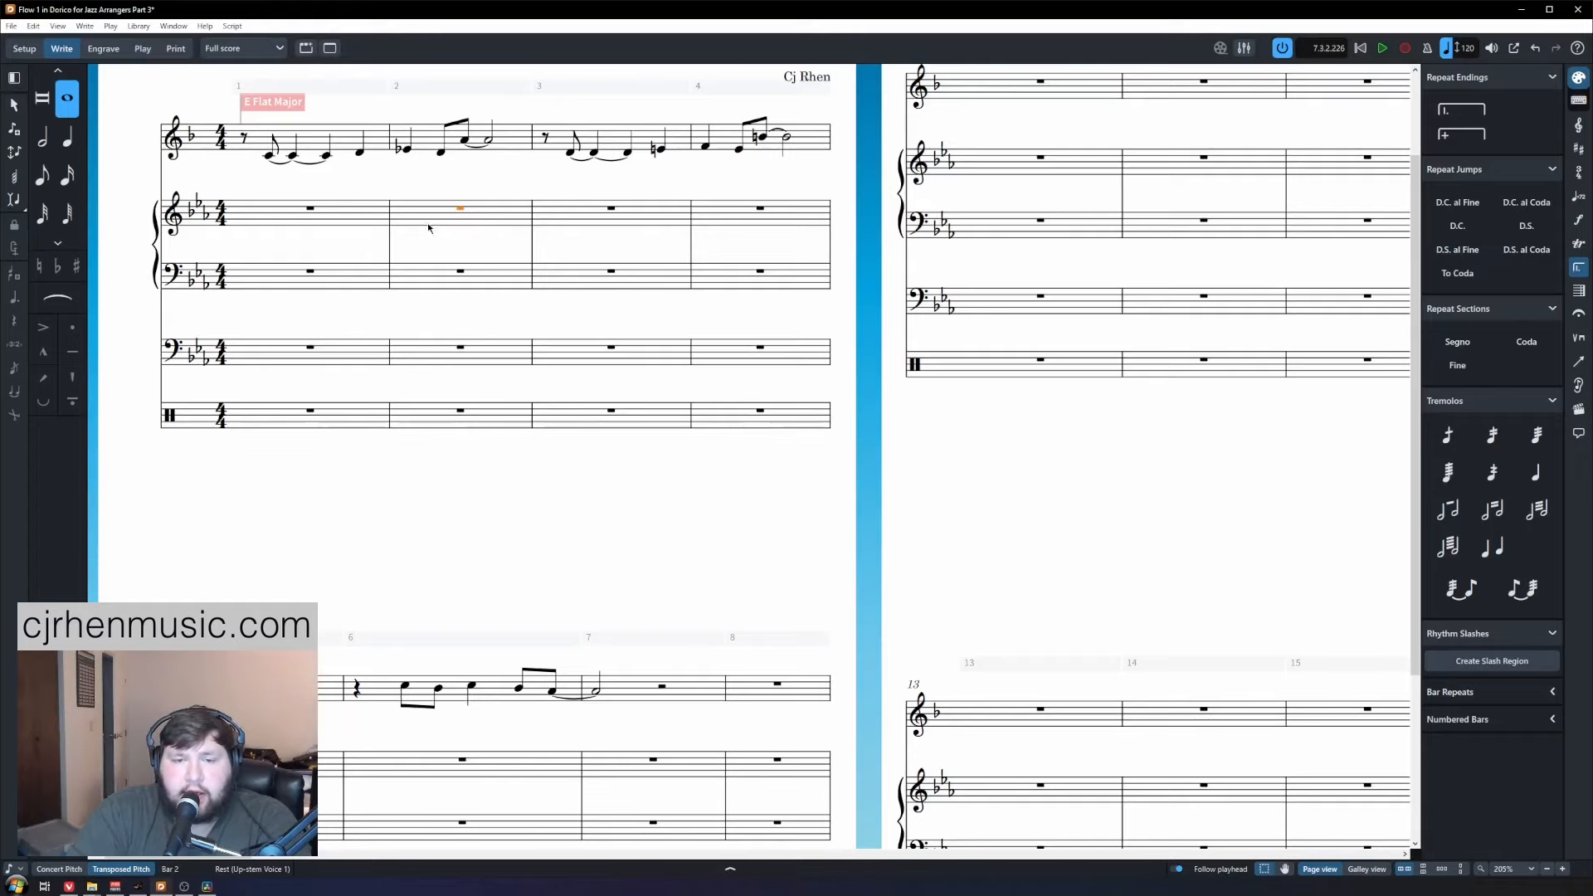
scroll(438, 214, "up", 2)
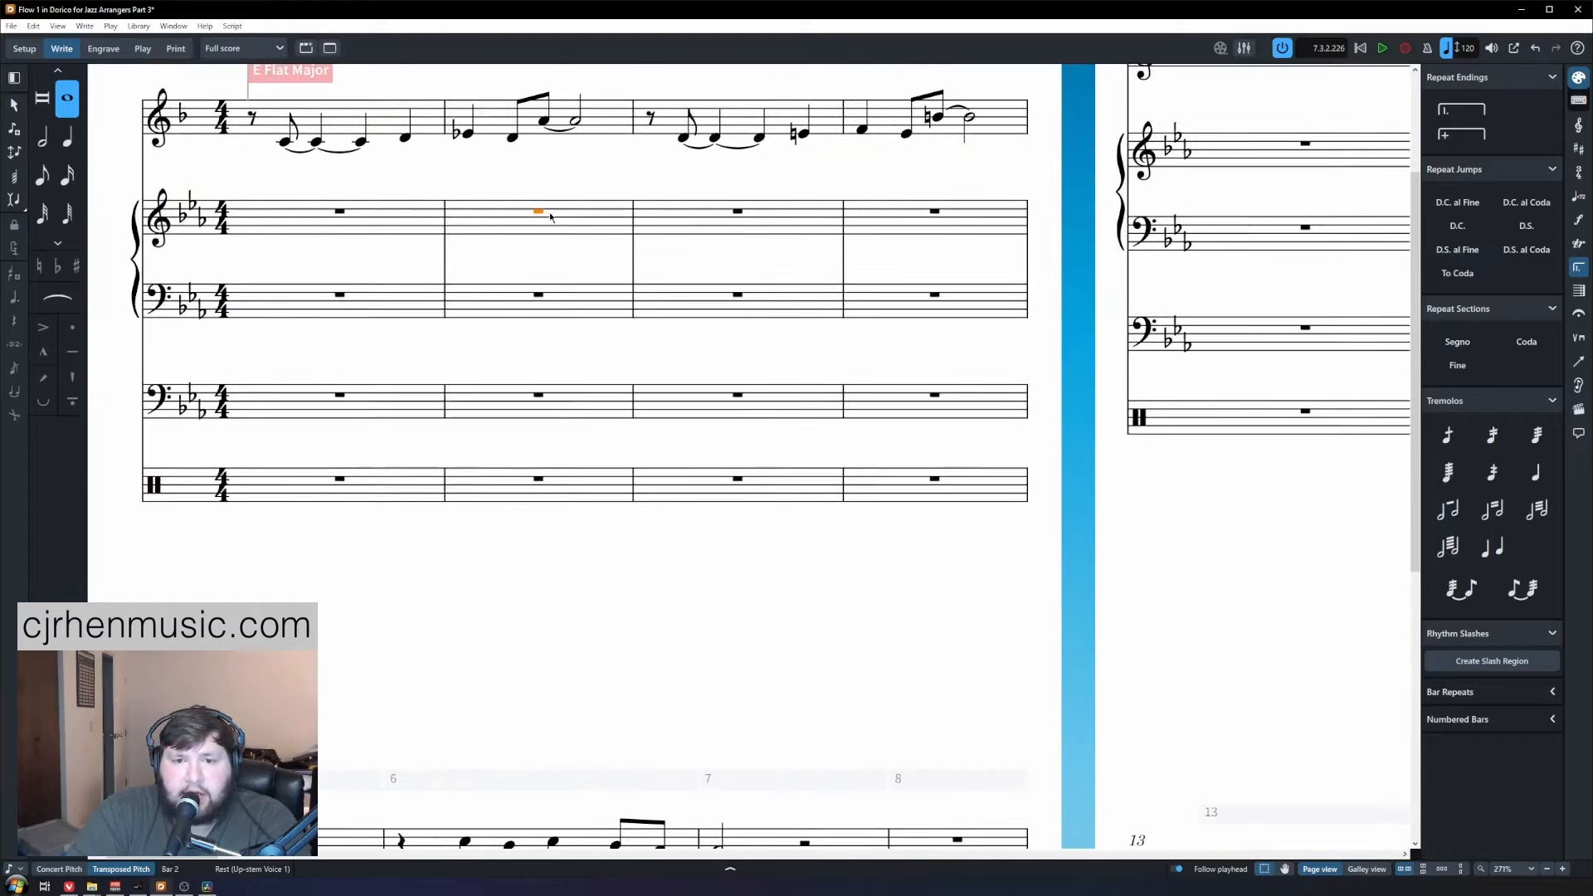
key("shift+n")
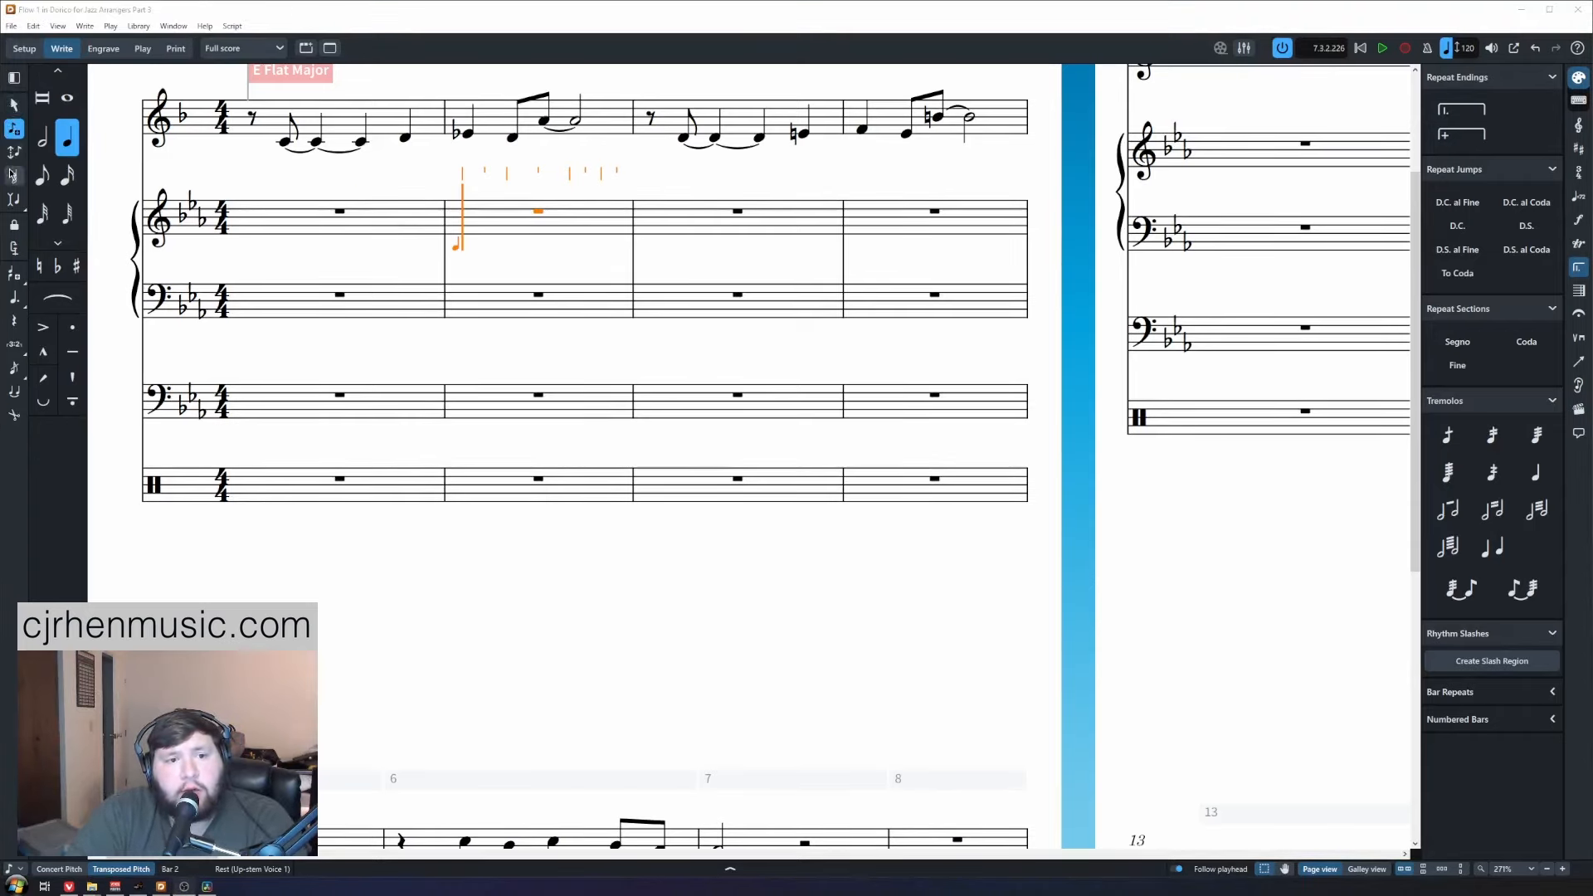
left_click(14, 278)
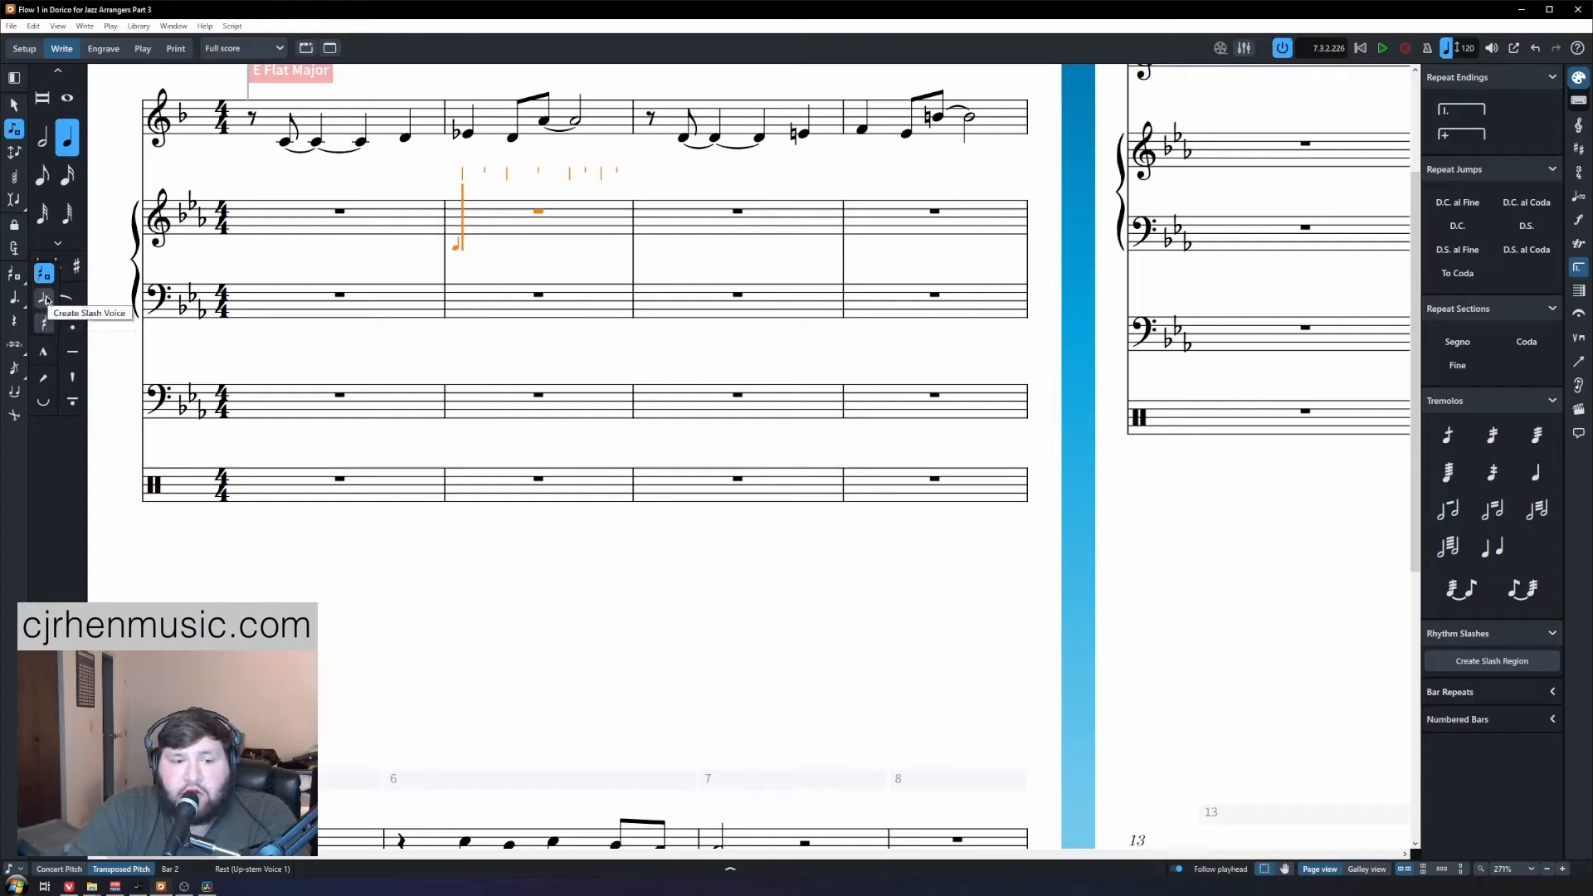
left_click(46, 300)
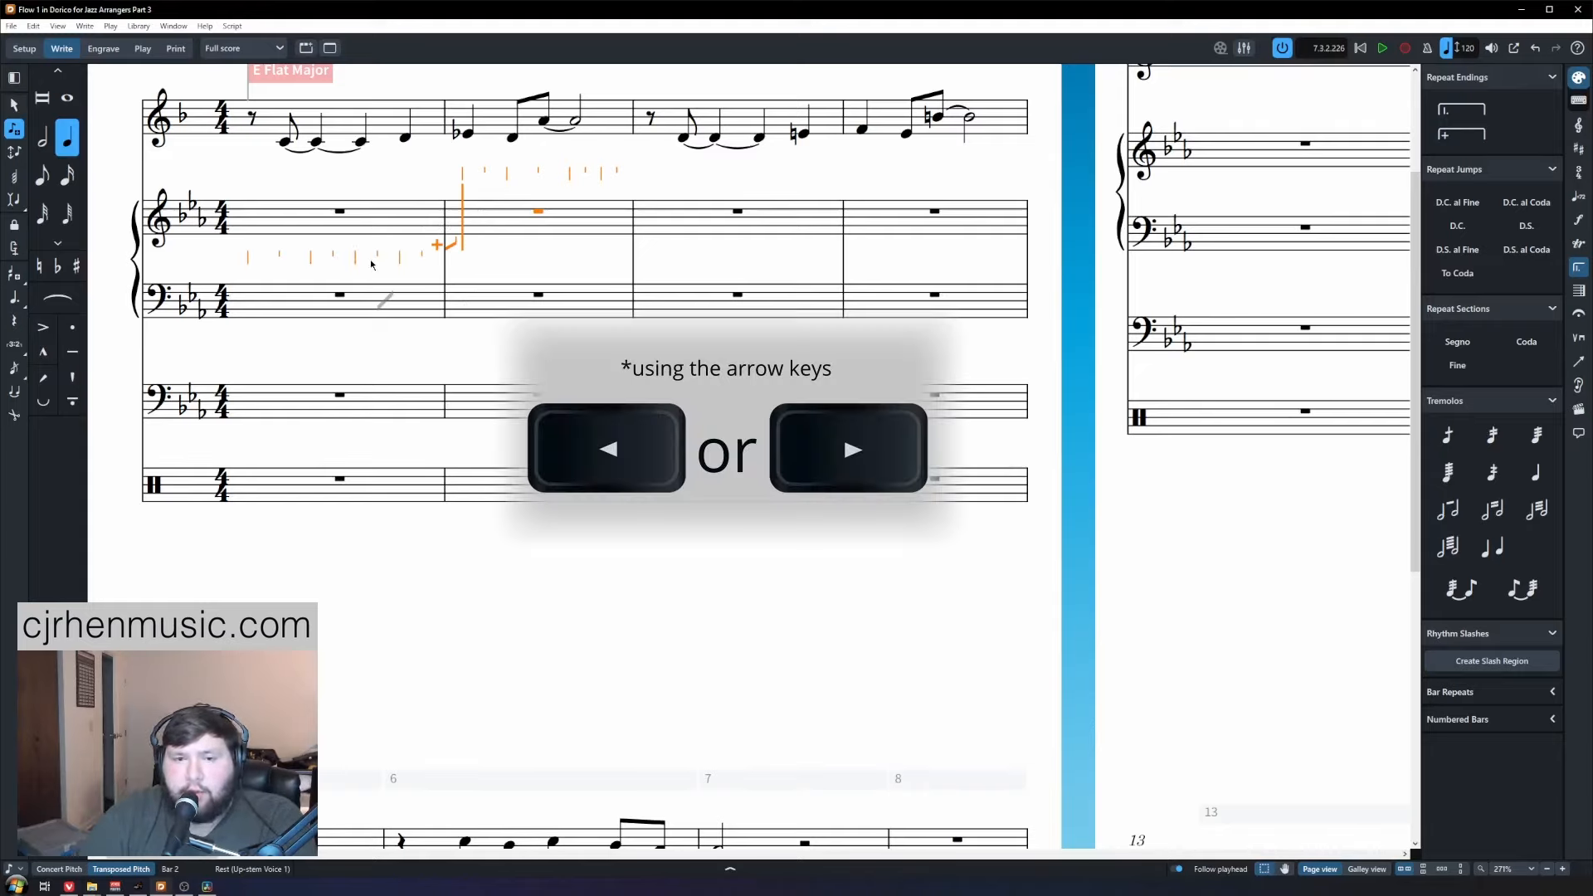
Enter an eighth-note rhythmic slash on the "and" of beat 2 in bar 2 of the piano's upper staff.
key("Right")
key("Right")
key("Right")
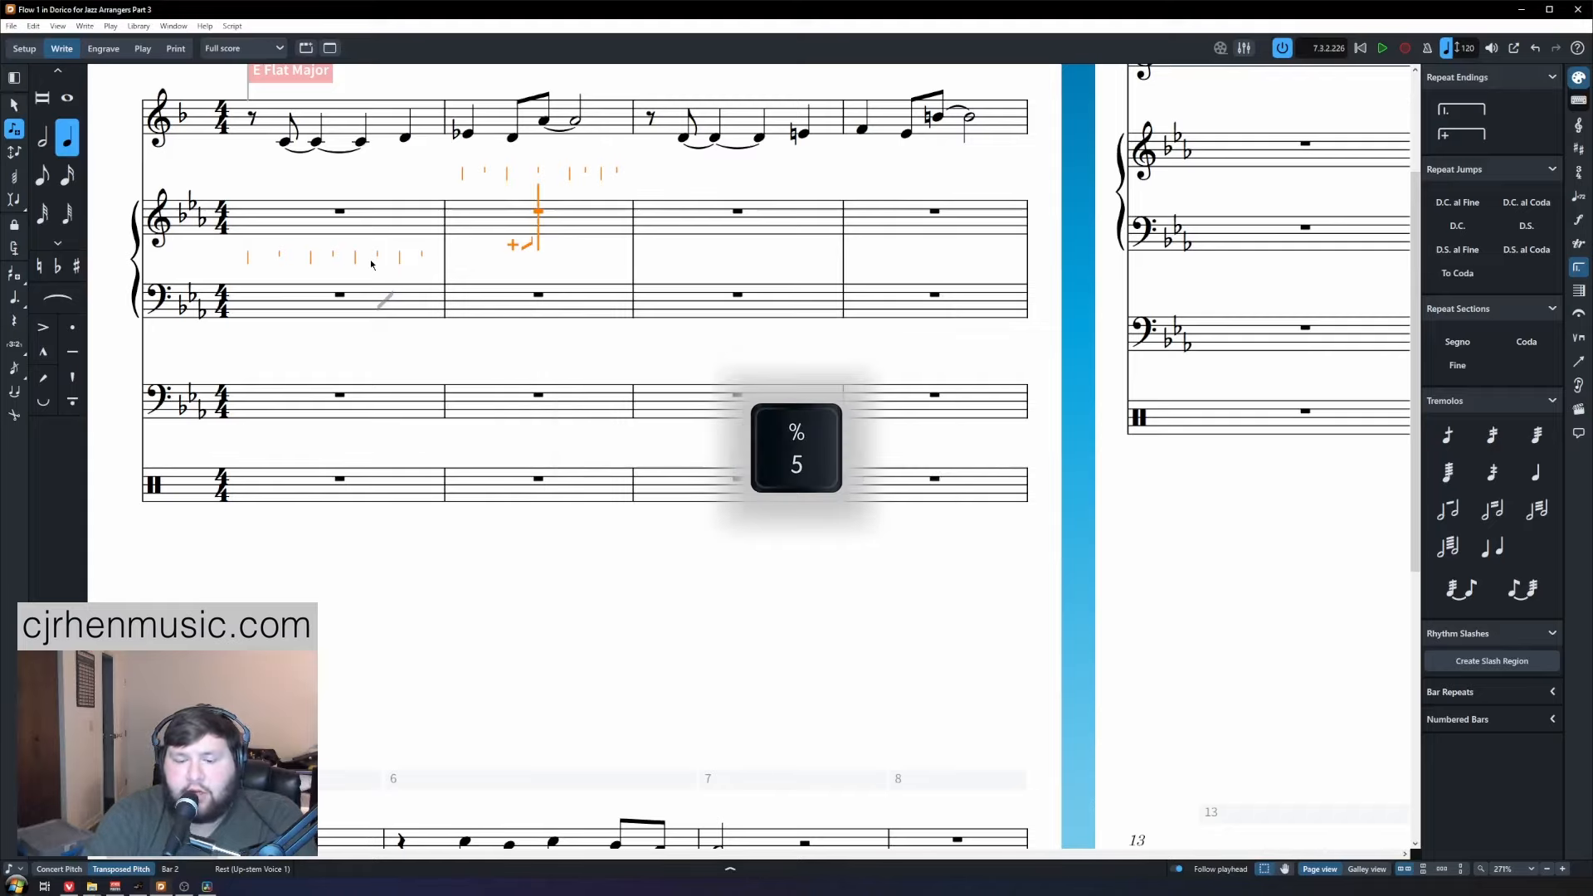
key("4")
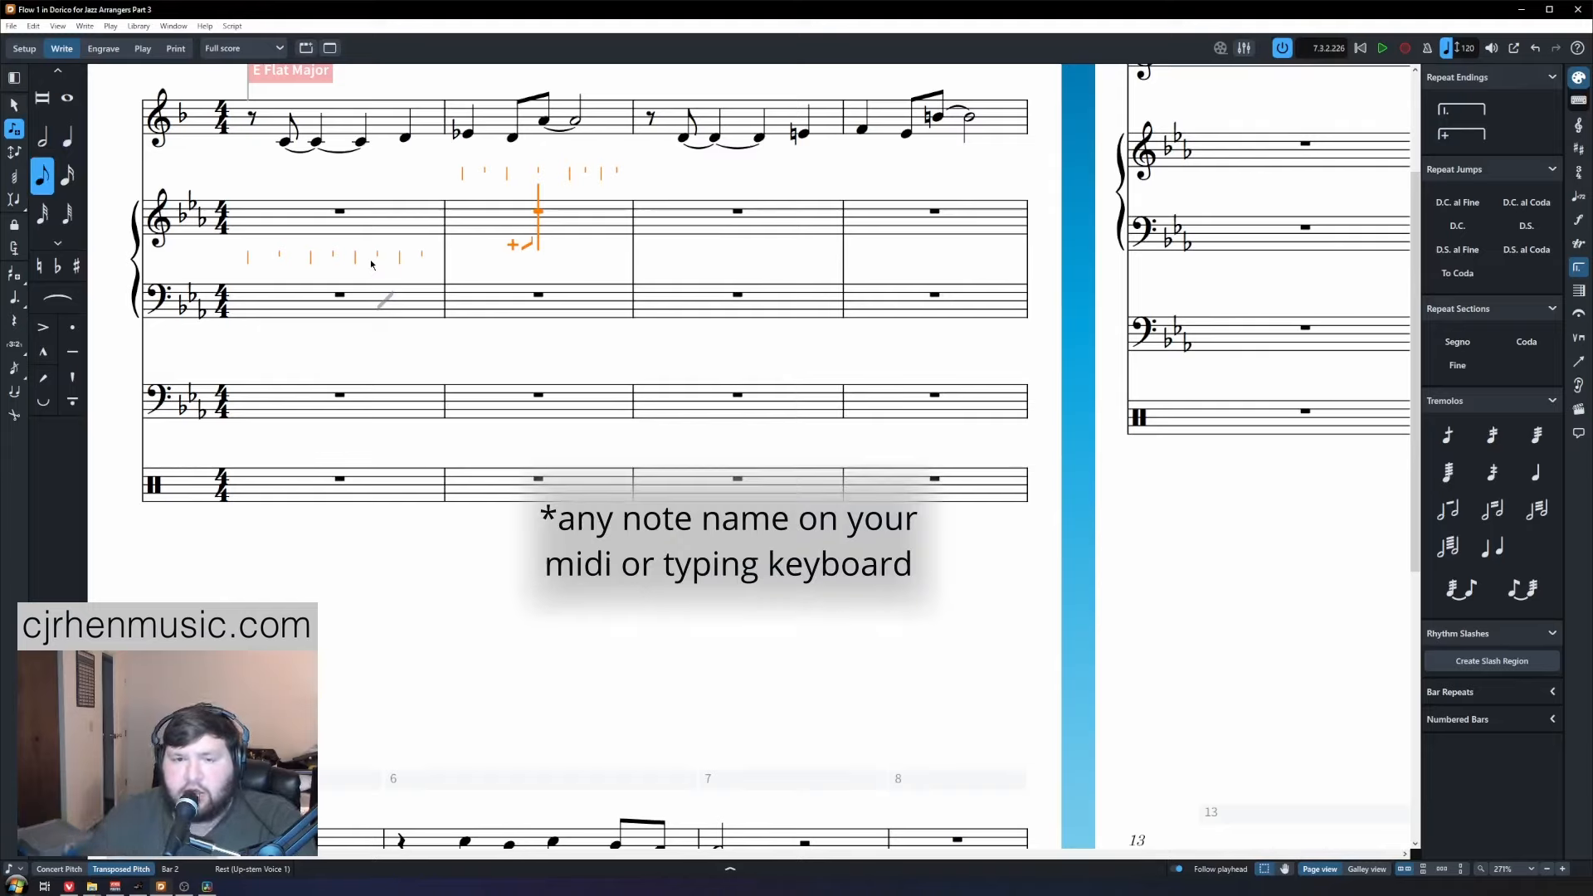
key("b")
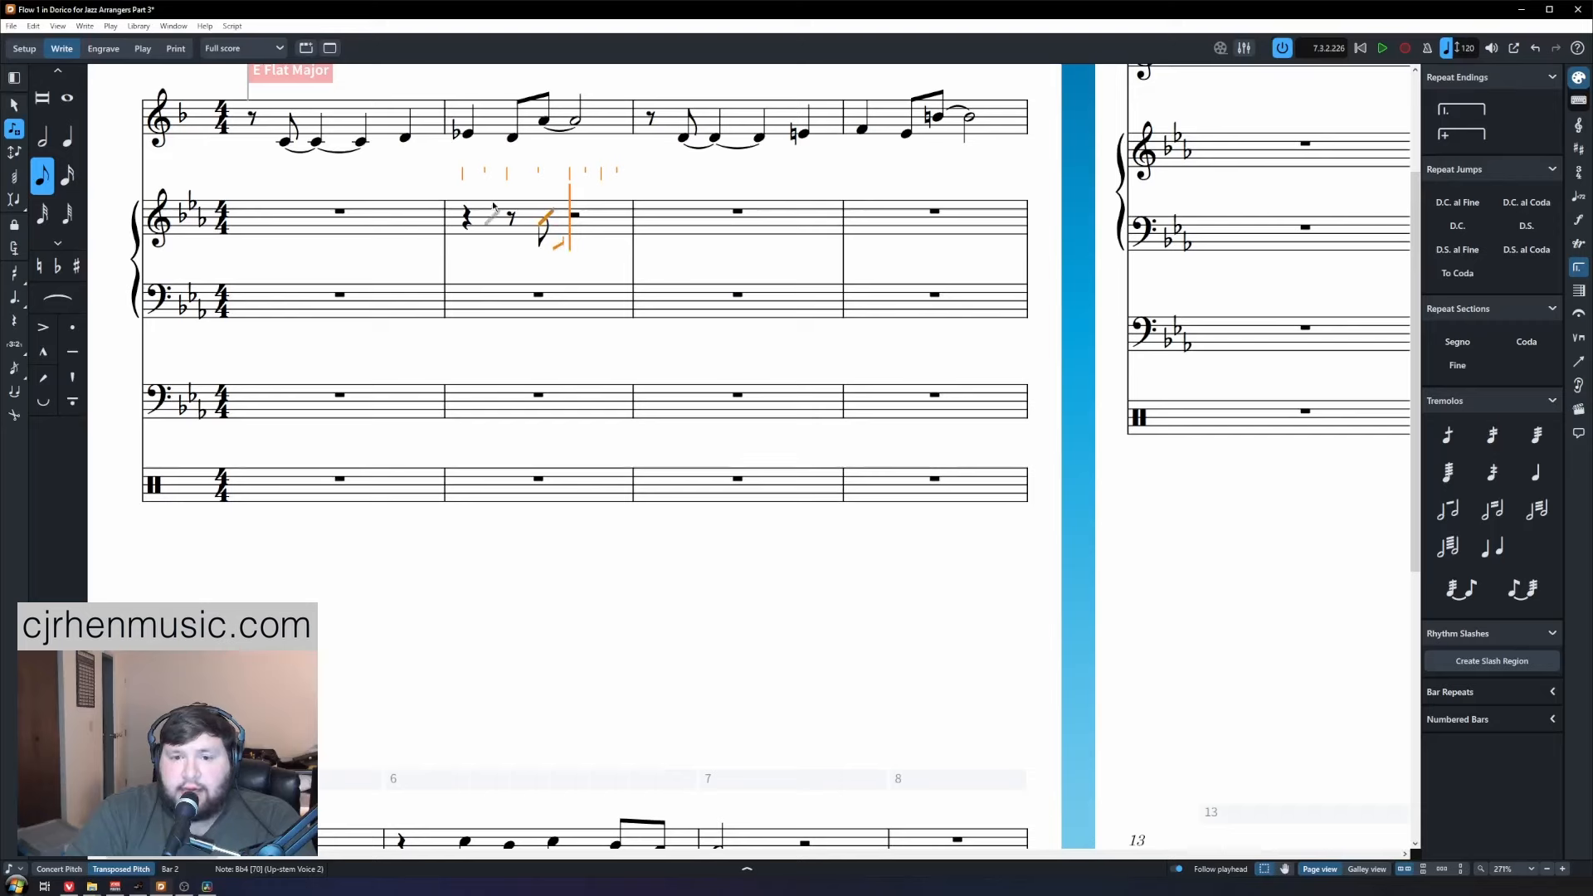
key("Escape")
key("Escape")
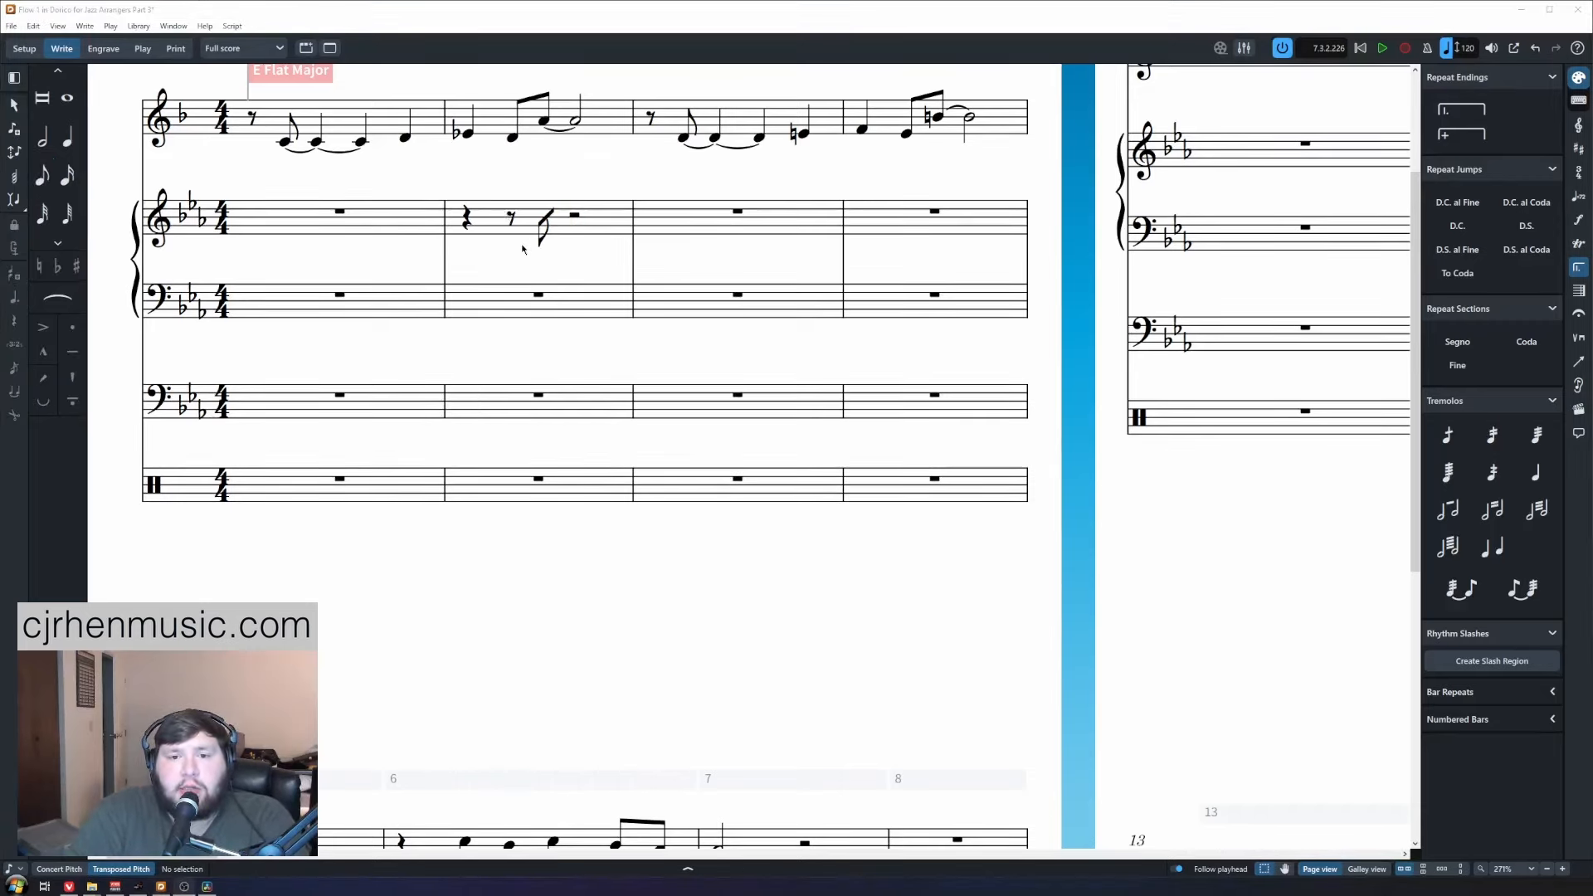
Enter an eighth-note rhythmic slash in the slash voice on the "and" of beat 2 in bar 4 of the piano's upper staff.
left_click(934, 213)
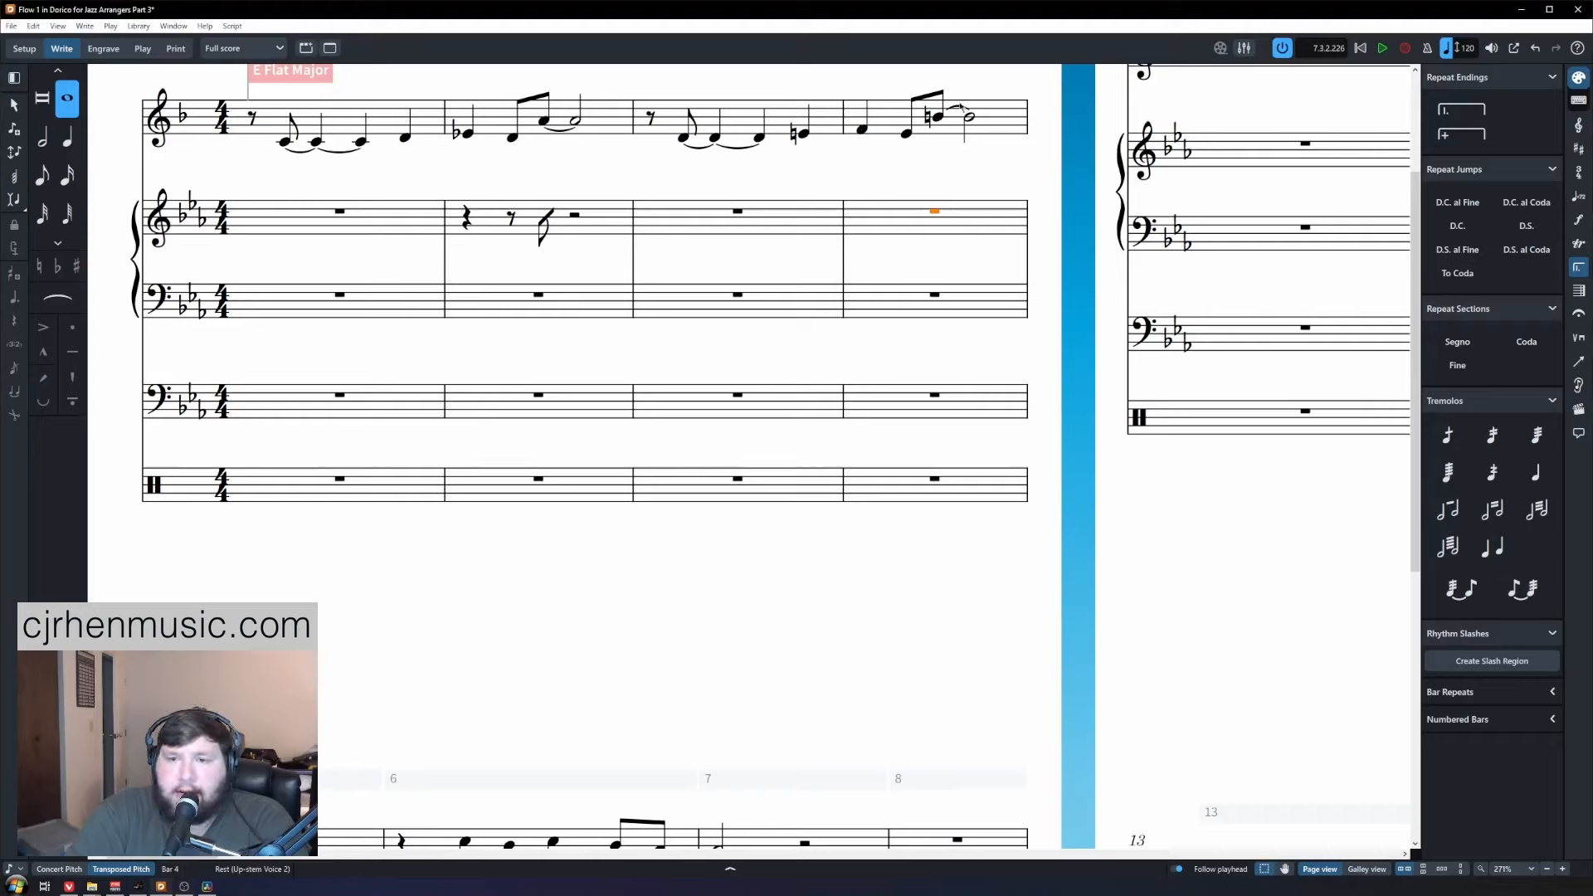
key("shift+n")
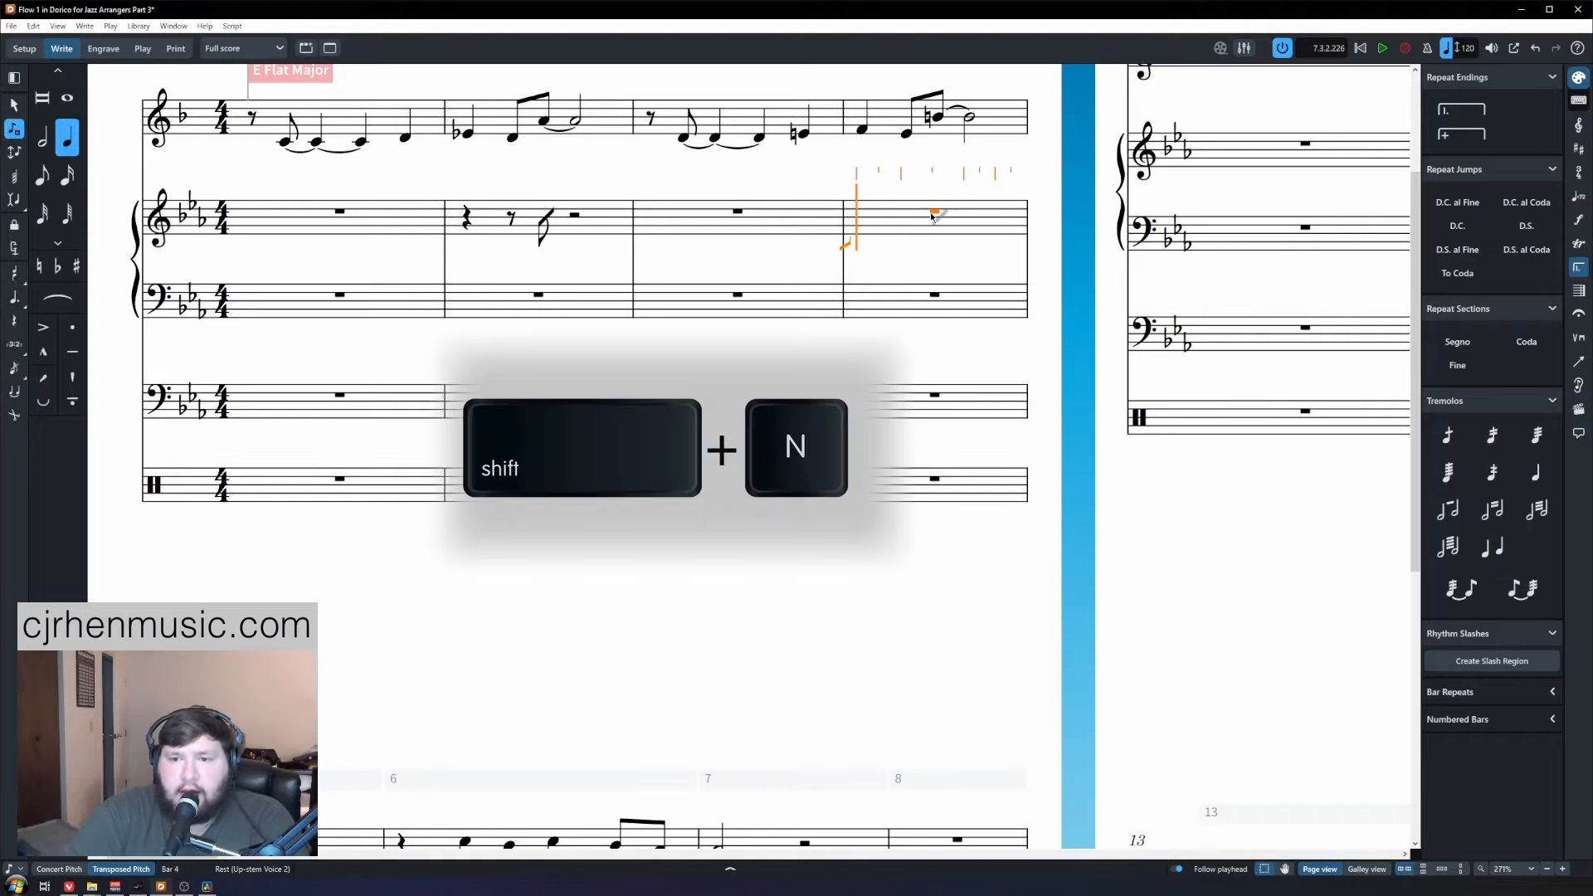
key("Right")
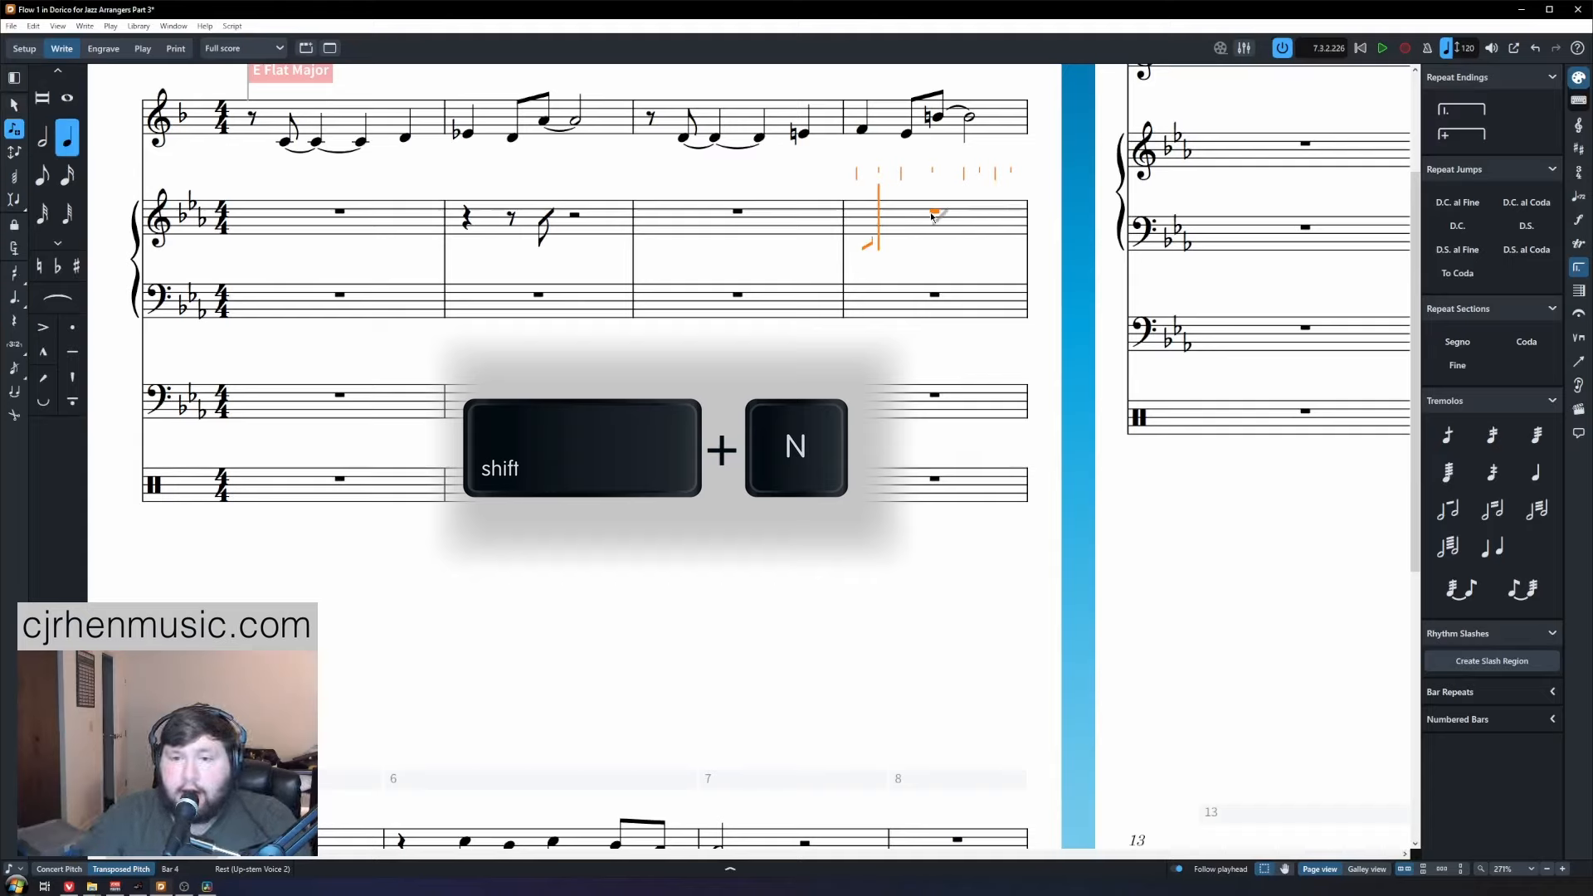
key("v")
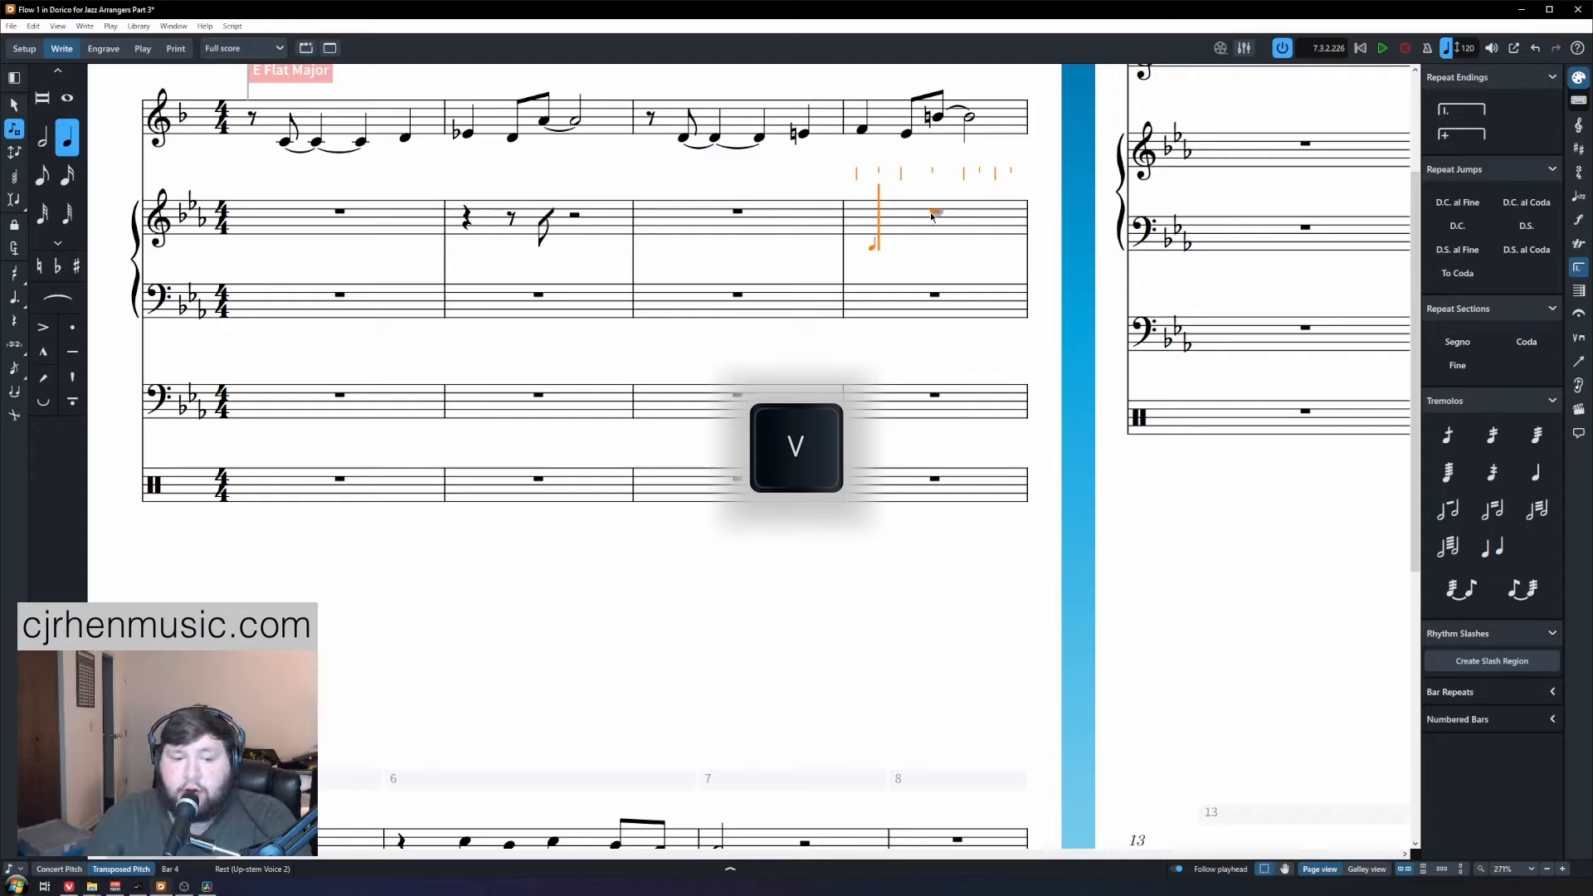
key("v")
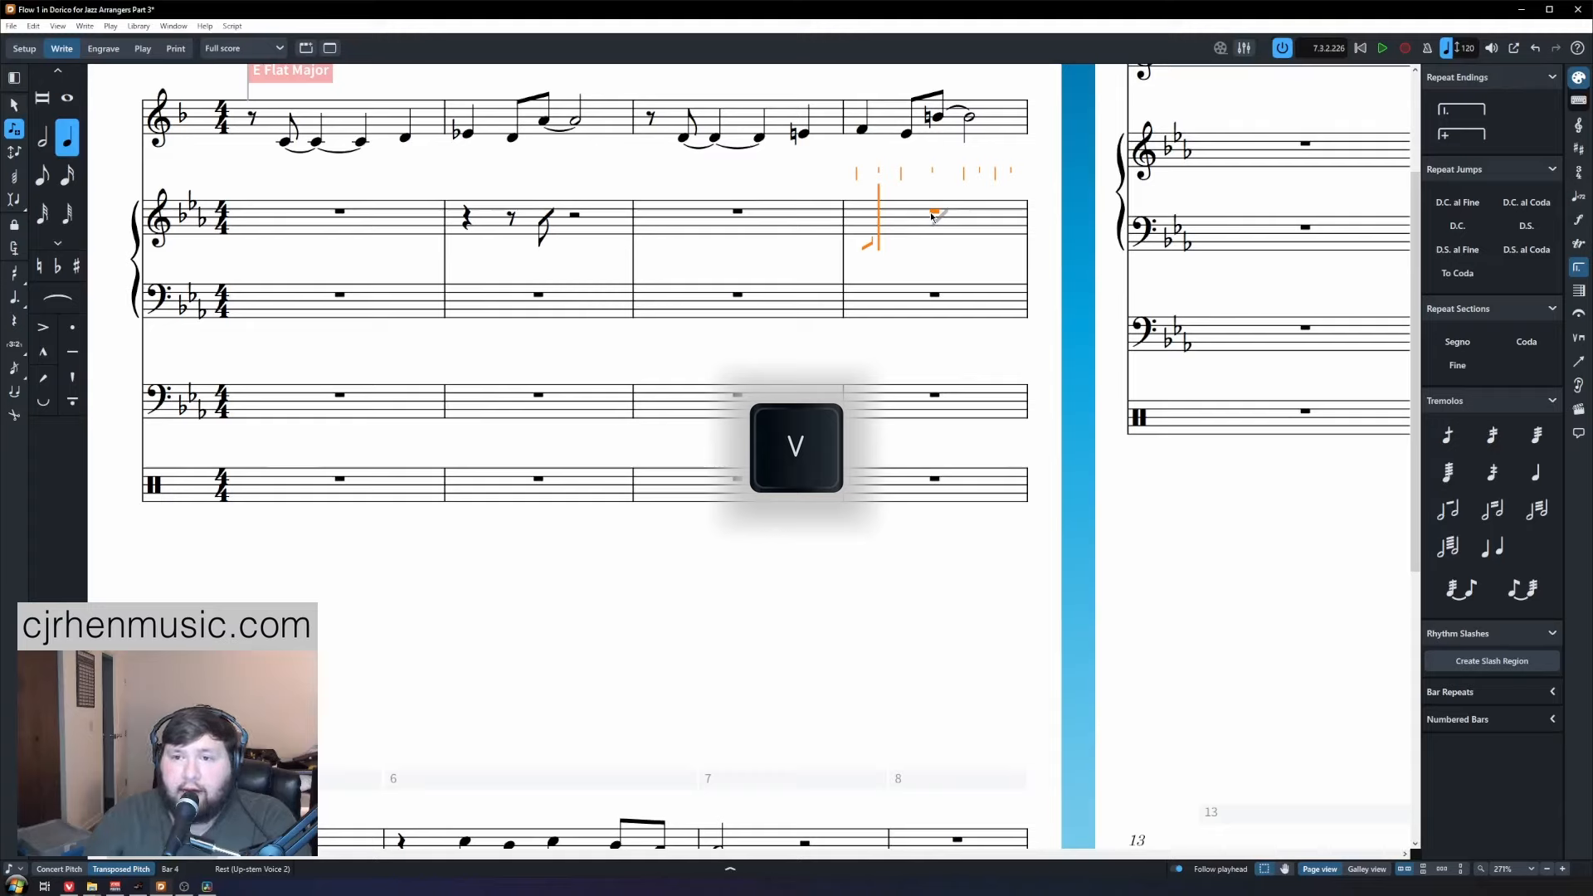
key("Right")
key("Right")
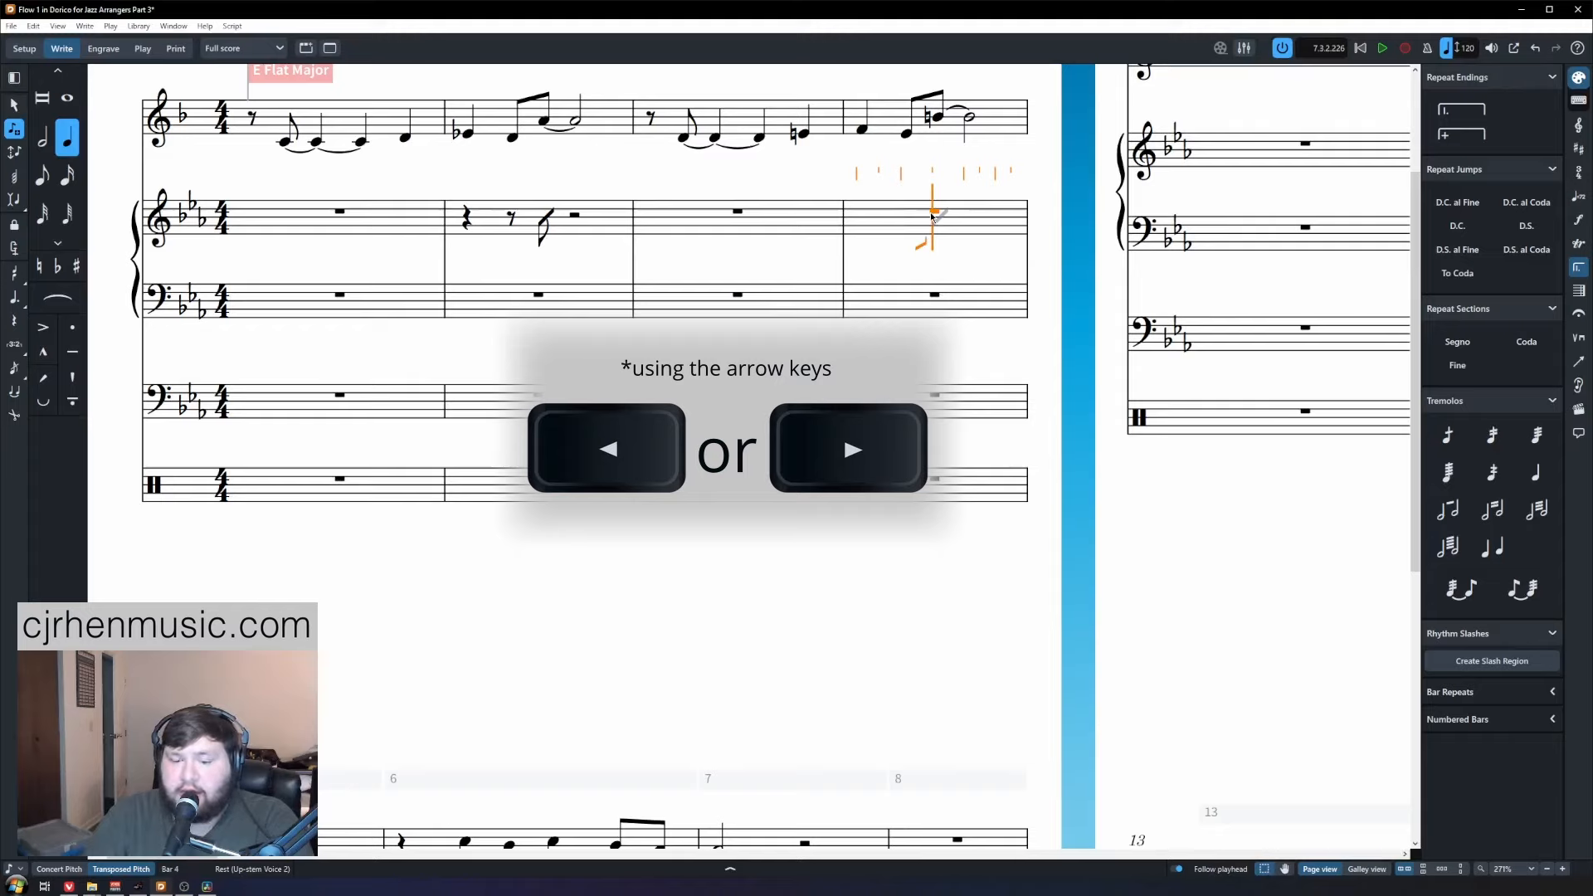
key("5")
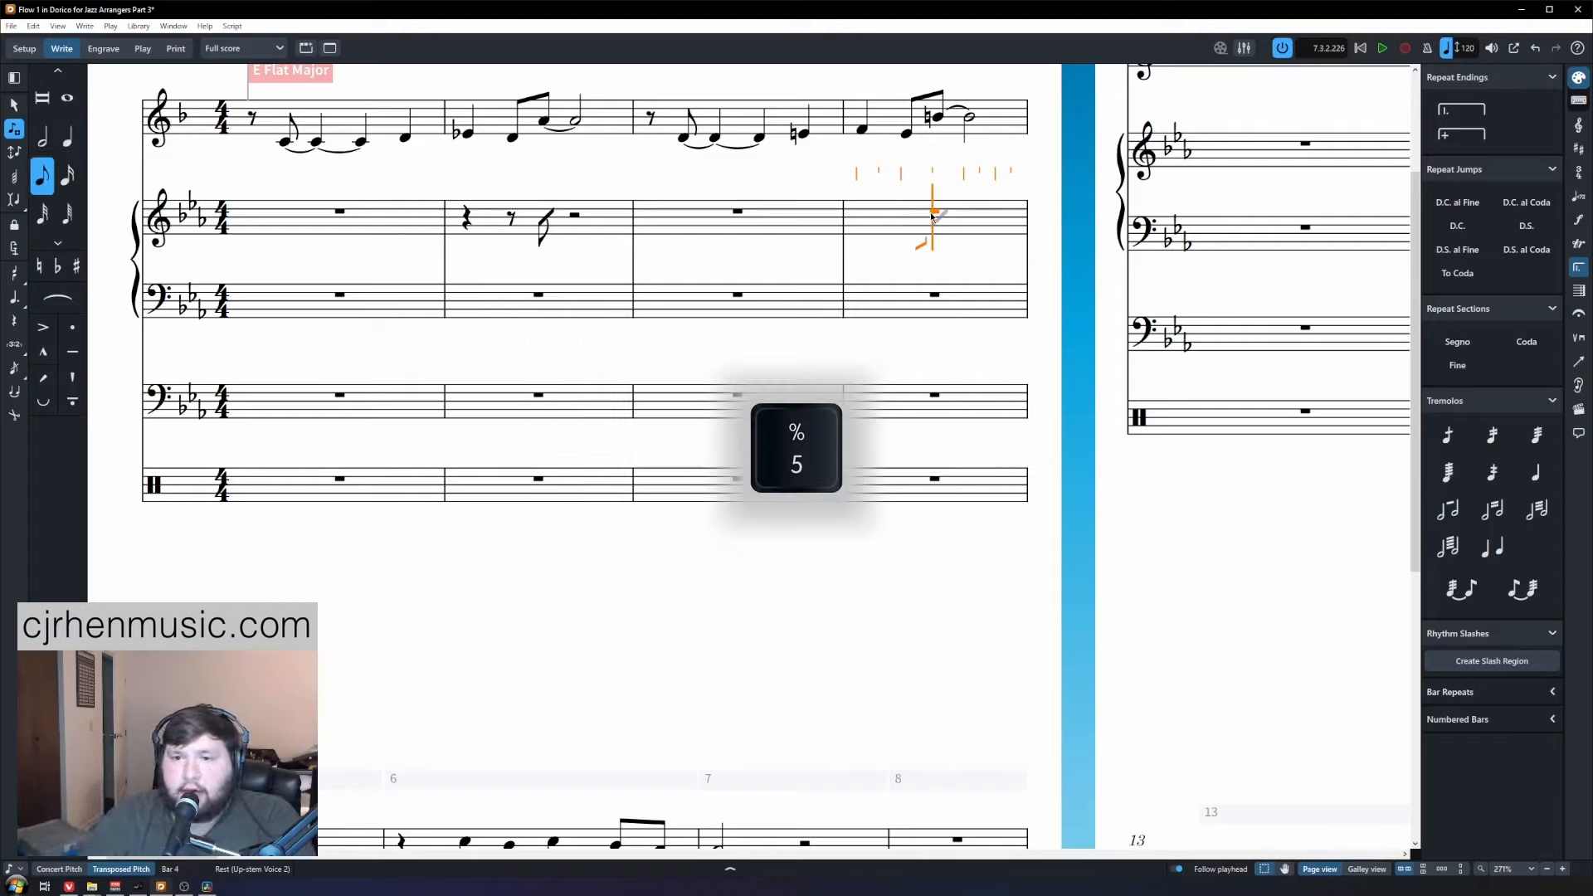
key("b")
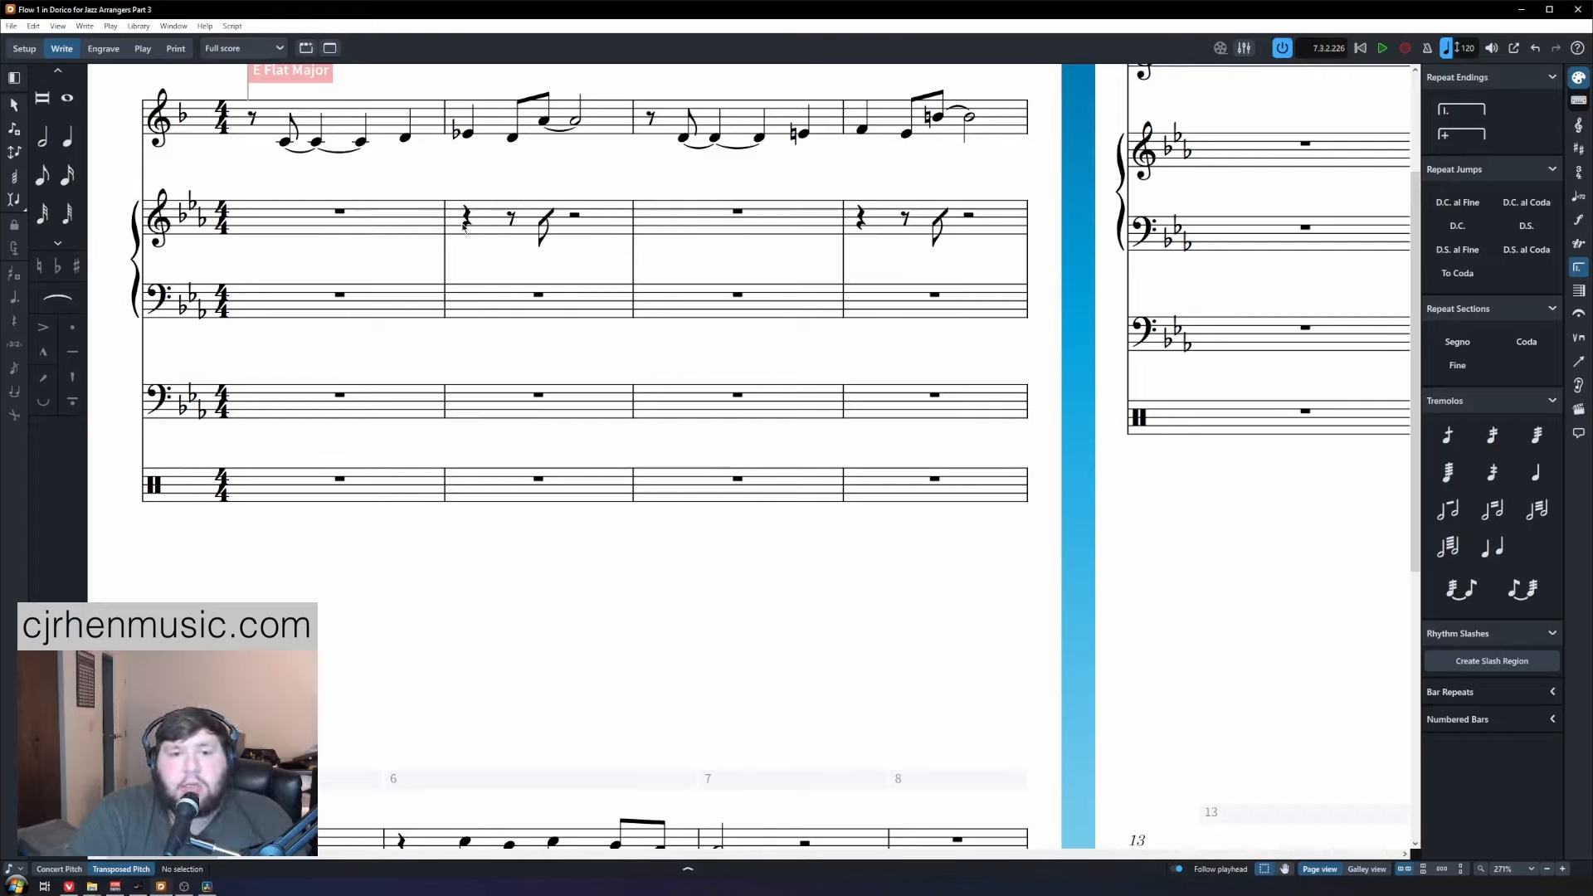
Create a slash region on the piano's upper staff from bar 1 through beat 1 of bar 2.
left_click(340, 213)
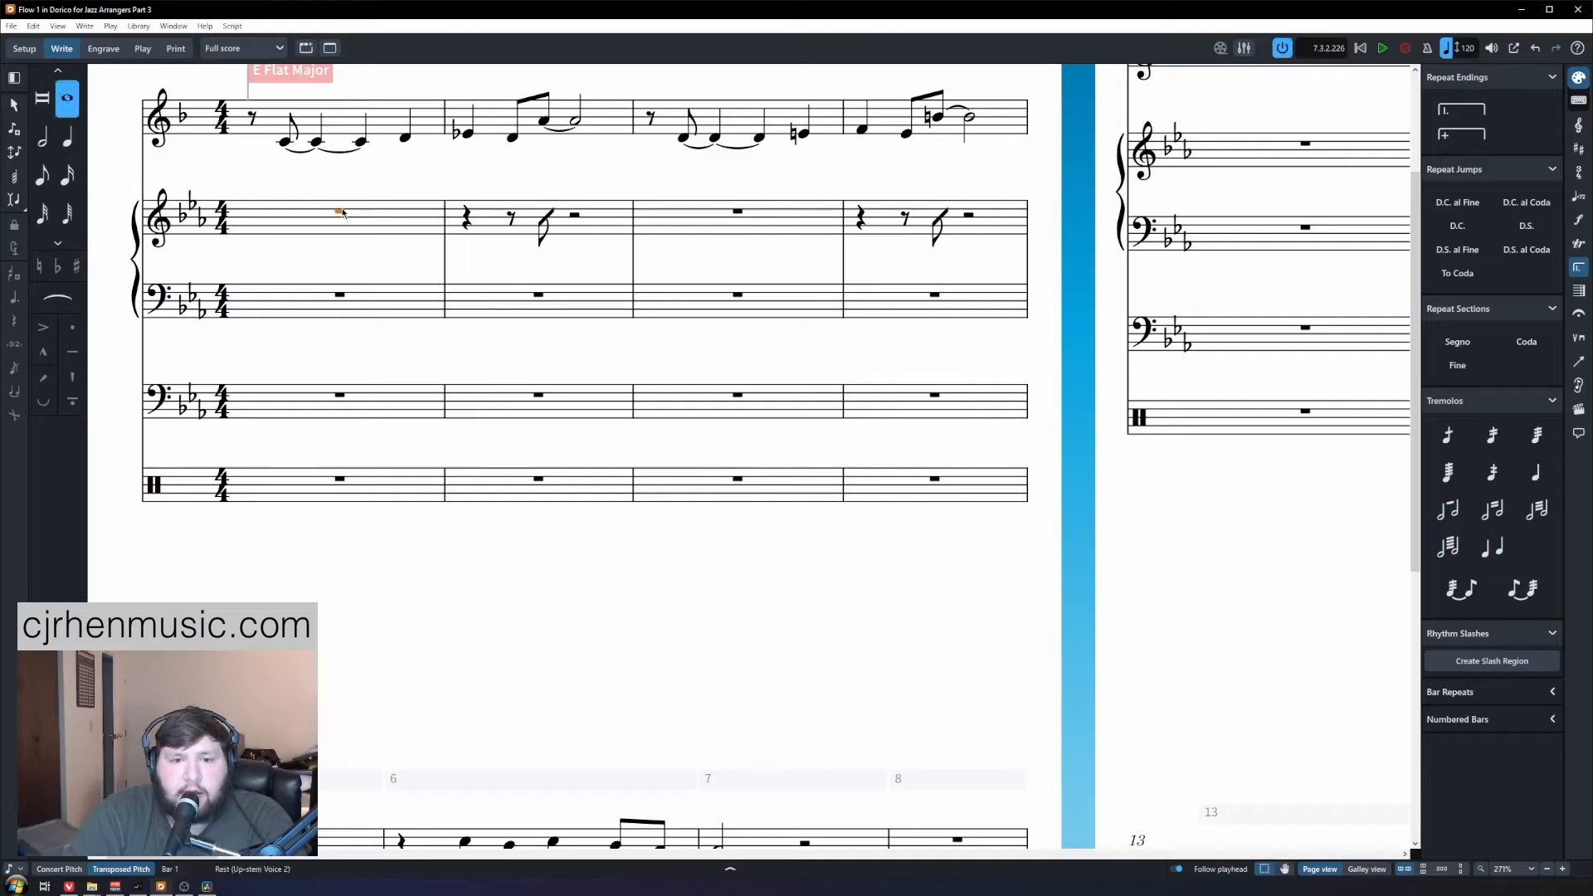
left_click(465, 220, "shift")
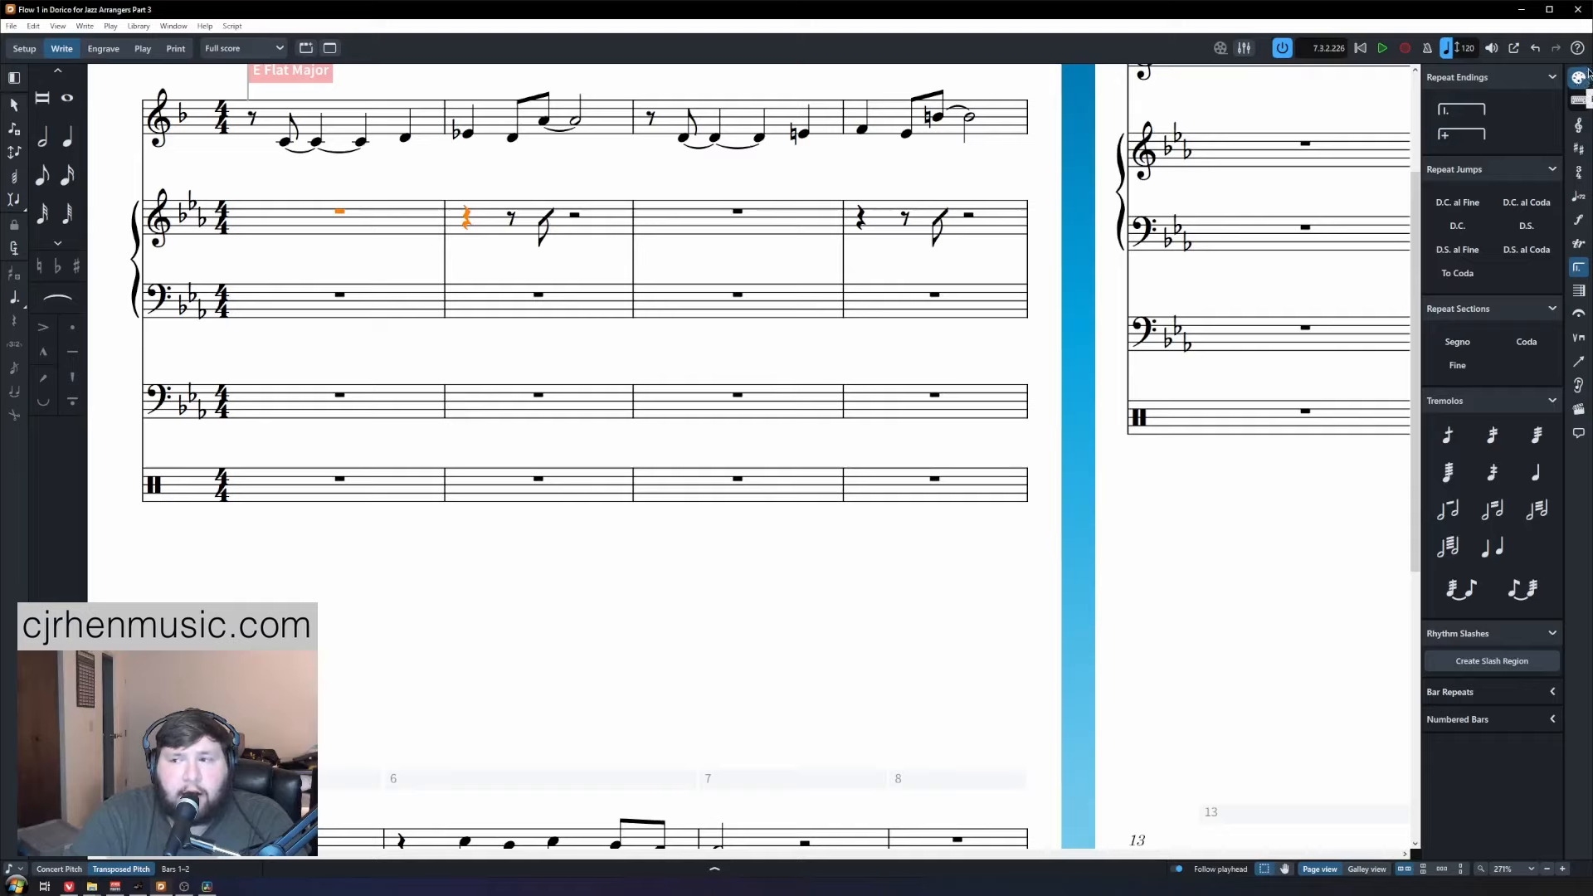
left_click(1580, 275)
left_click(1580, 273)
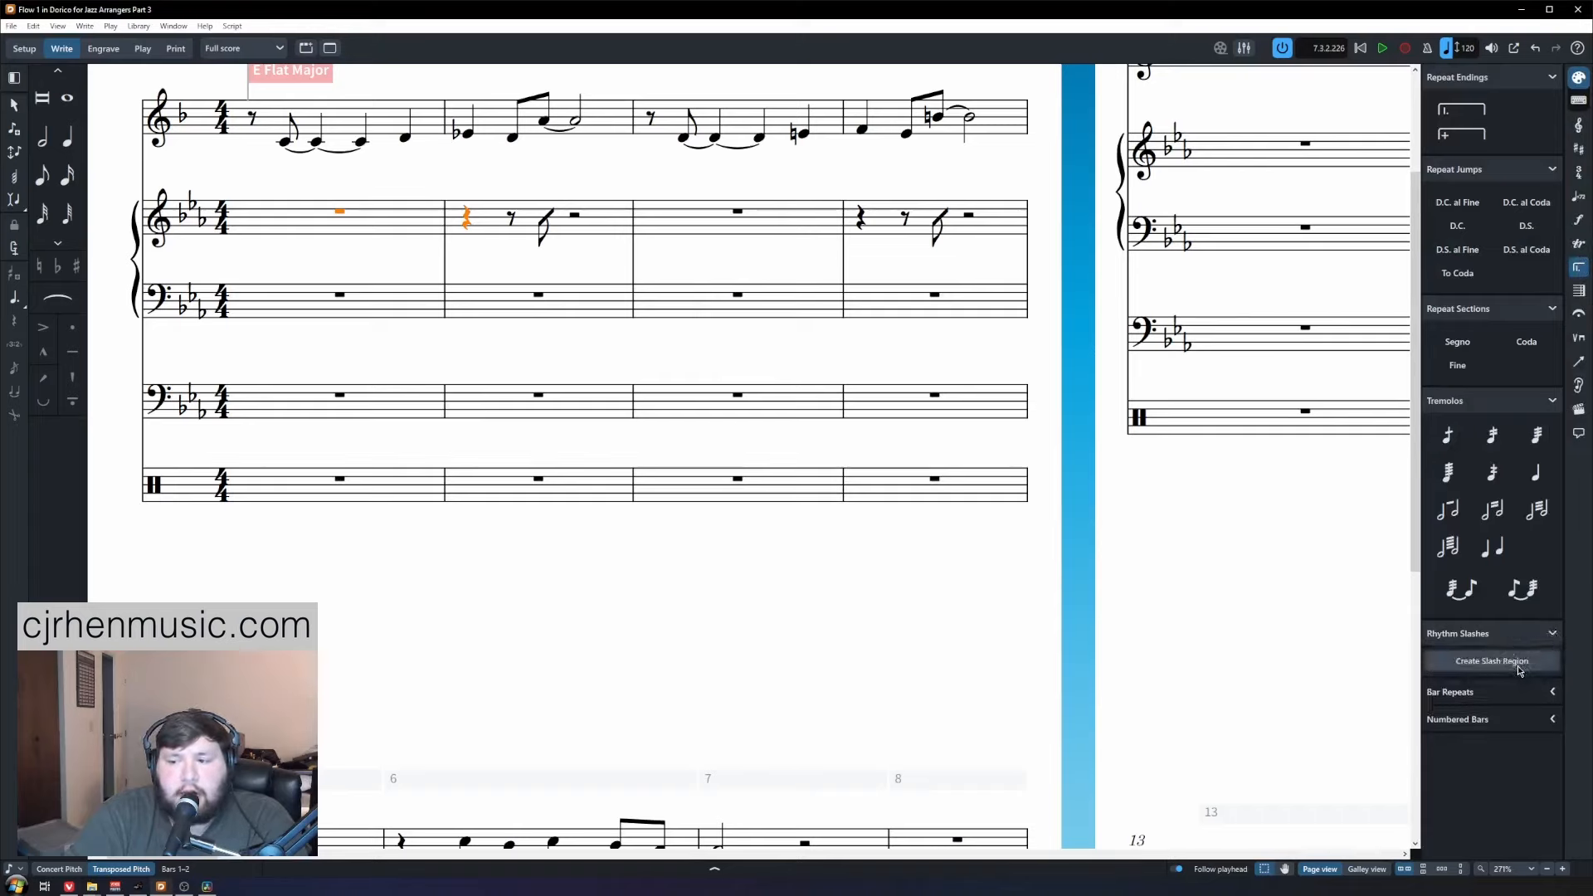
left_click(1520, 670)
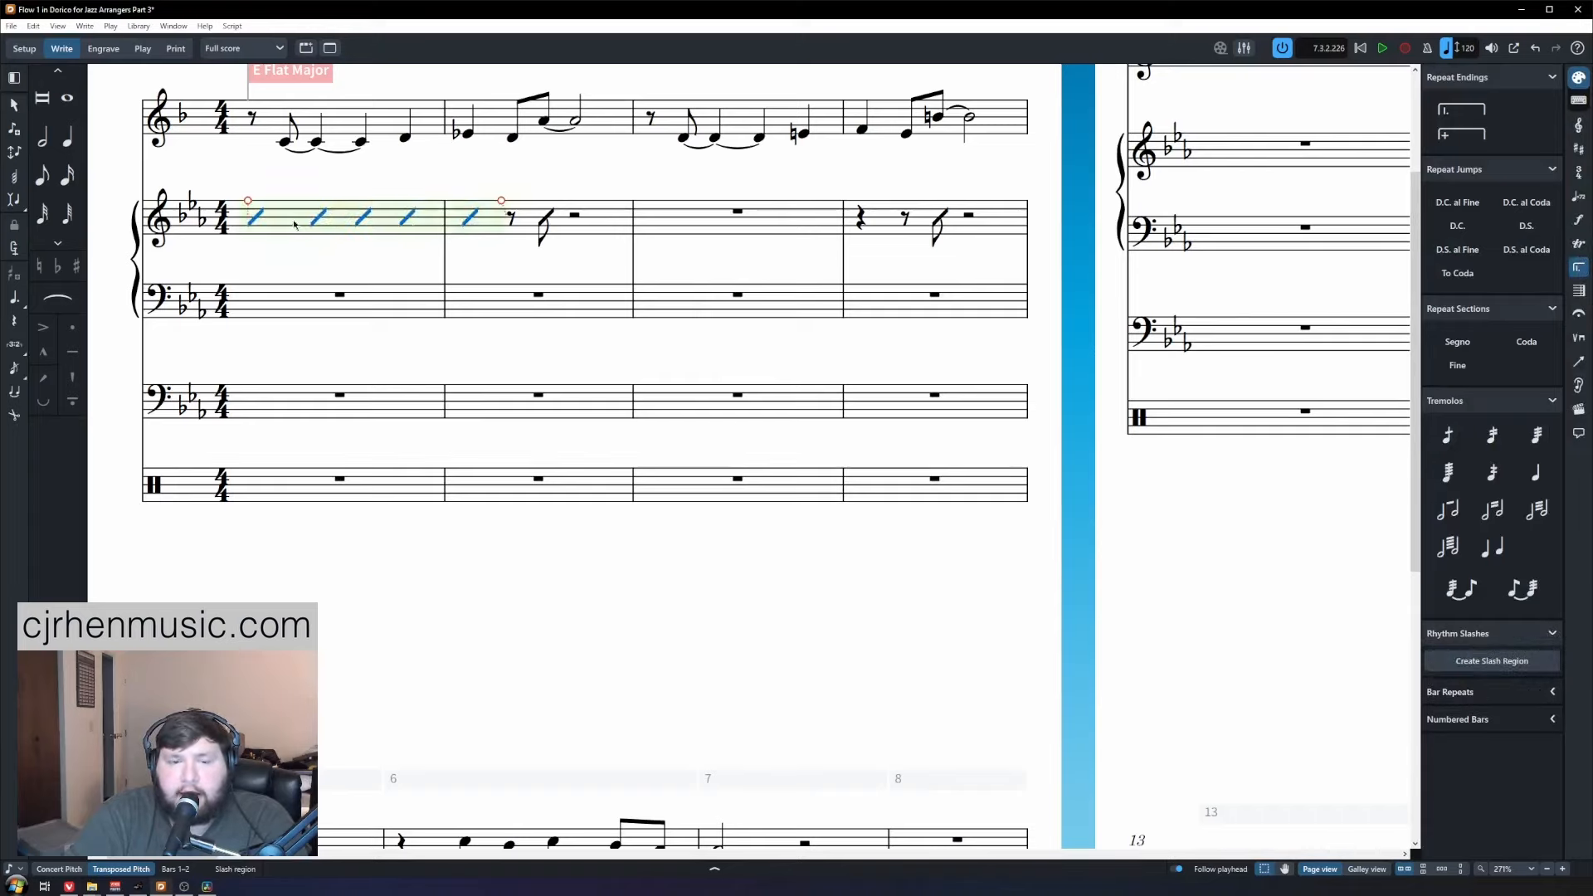
Create slash regions on the piano's upper staff from beat 3 of bar 2 through beat 1 of bar 4 and over beats 3–4 of bar 4.
left_click(576, 217)
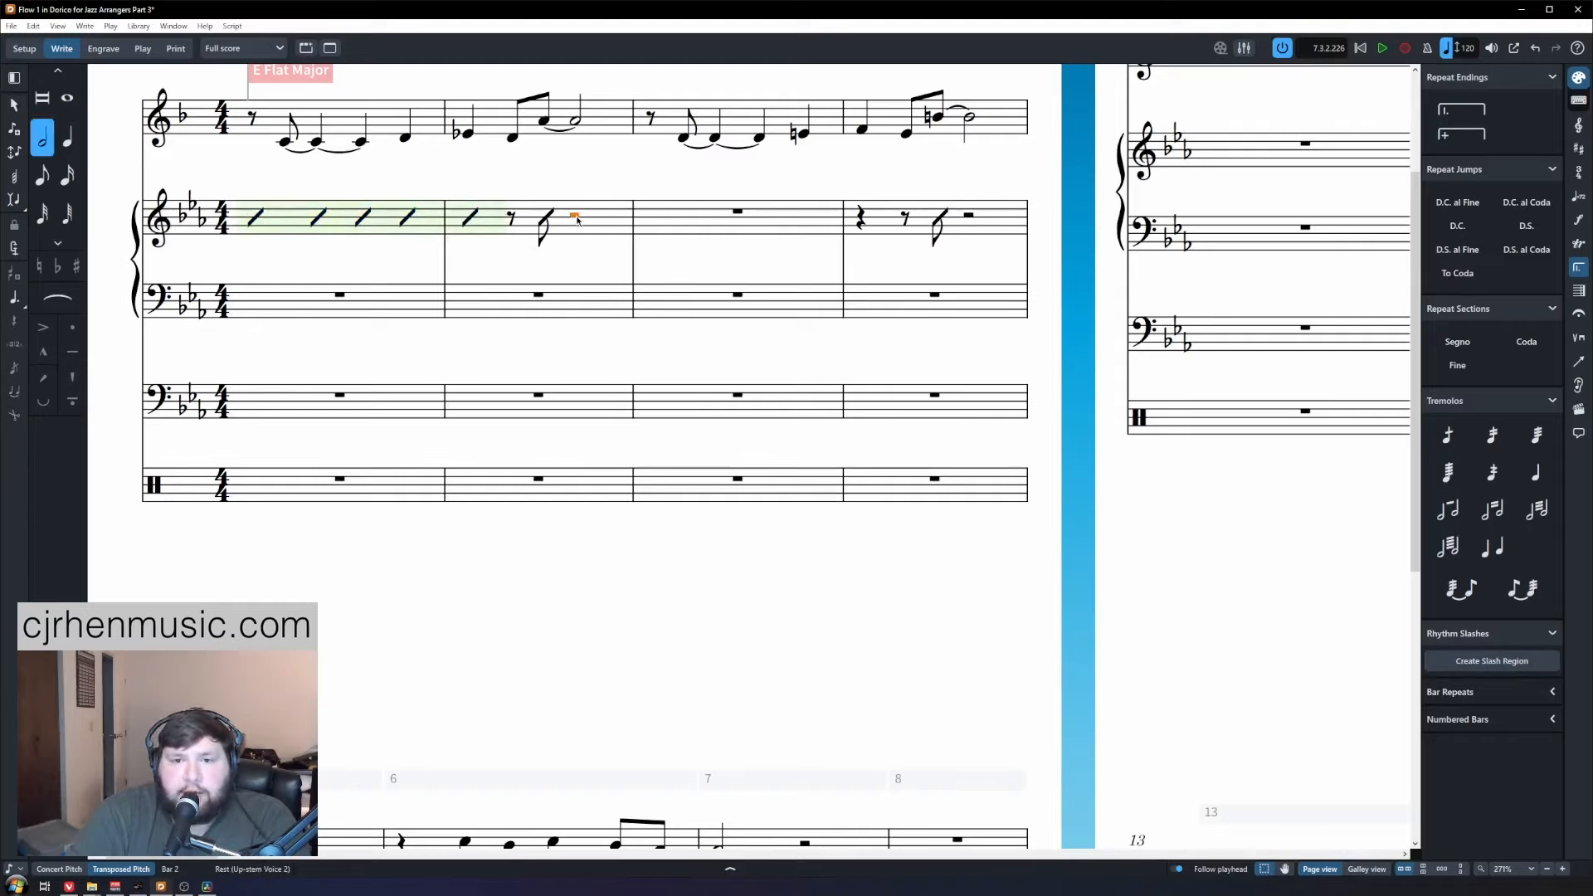
left_click(861, 221, "shift")
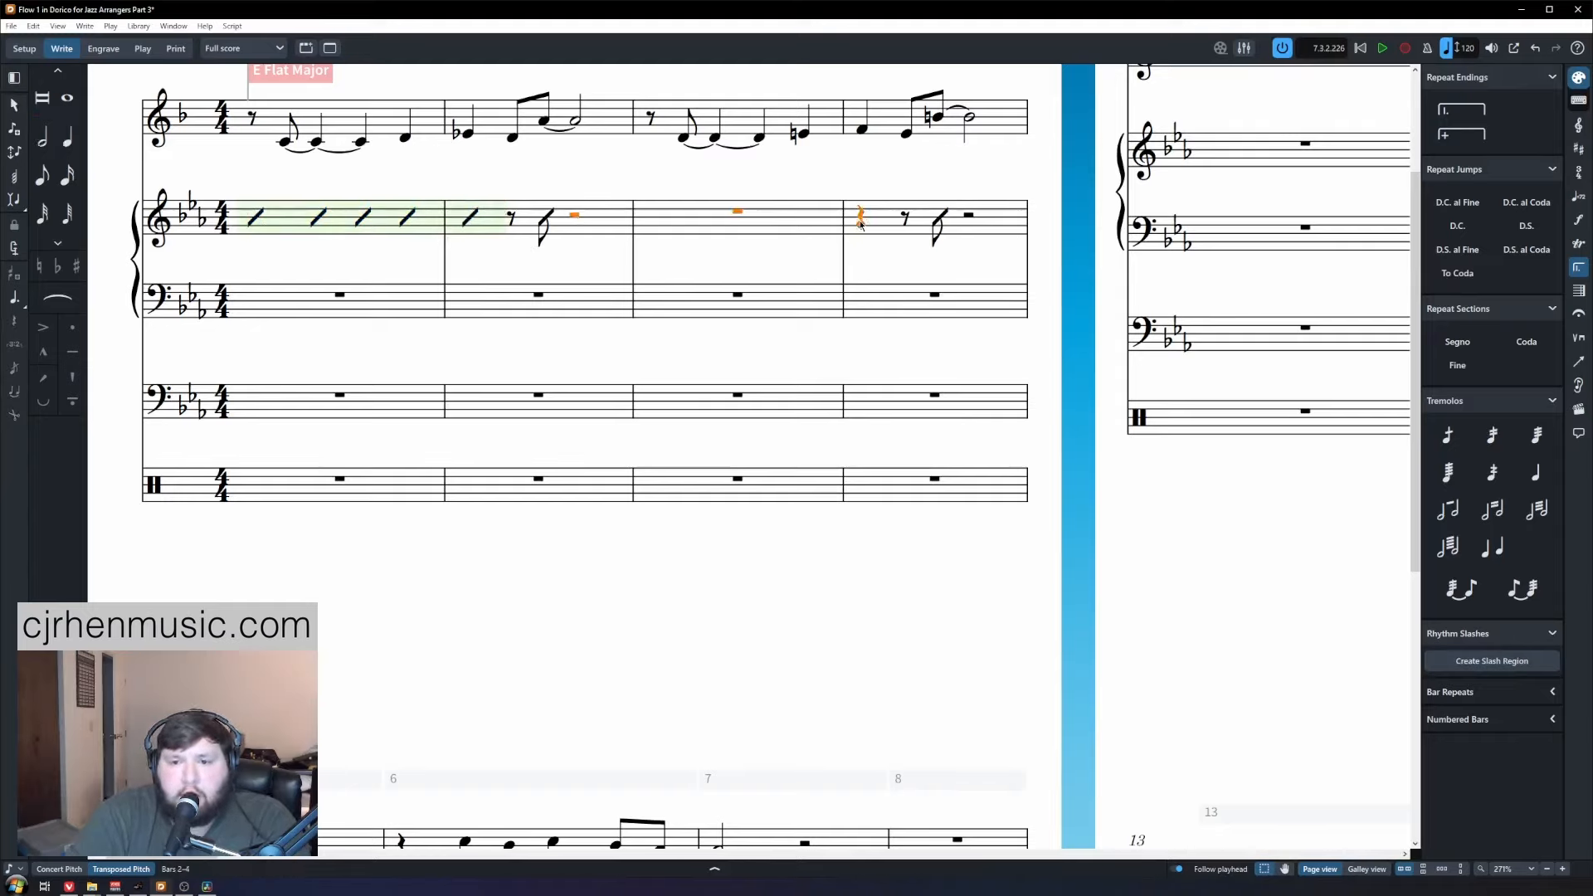
left_click(1466, 664)
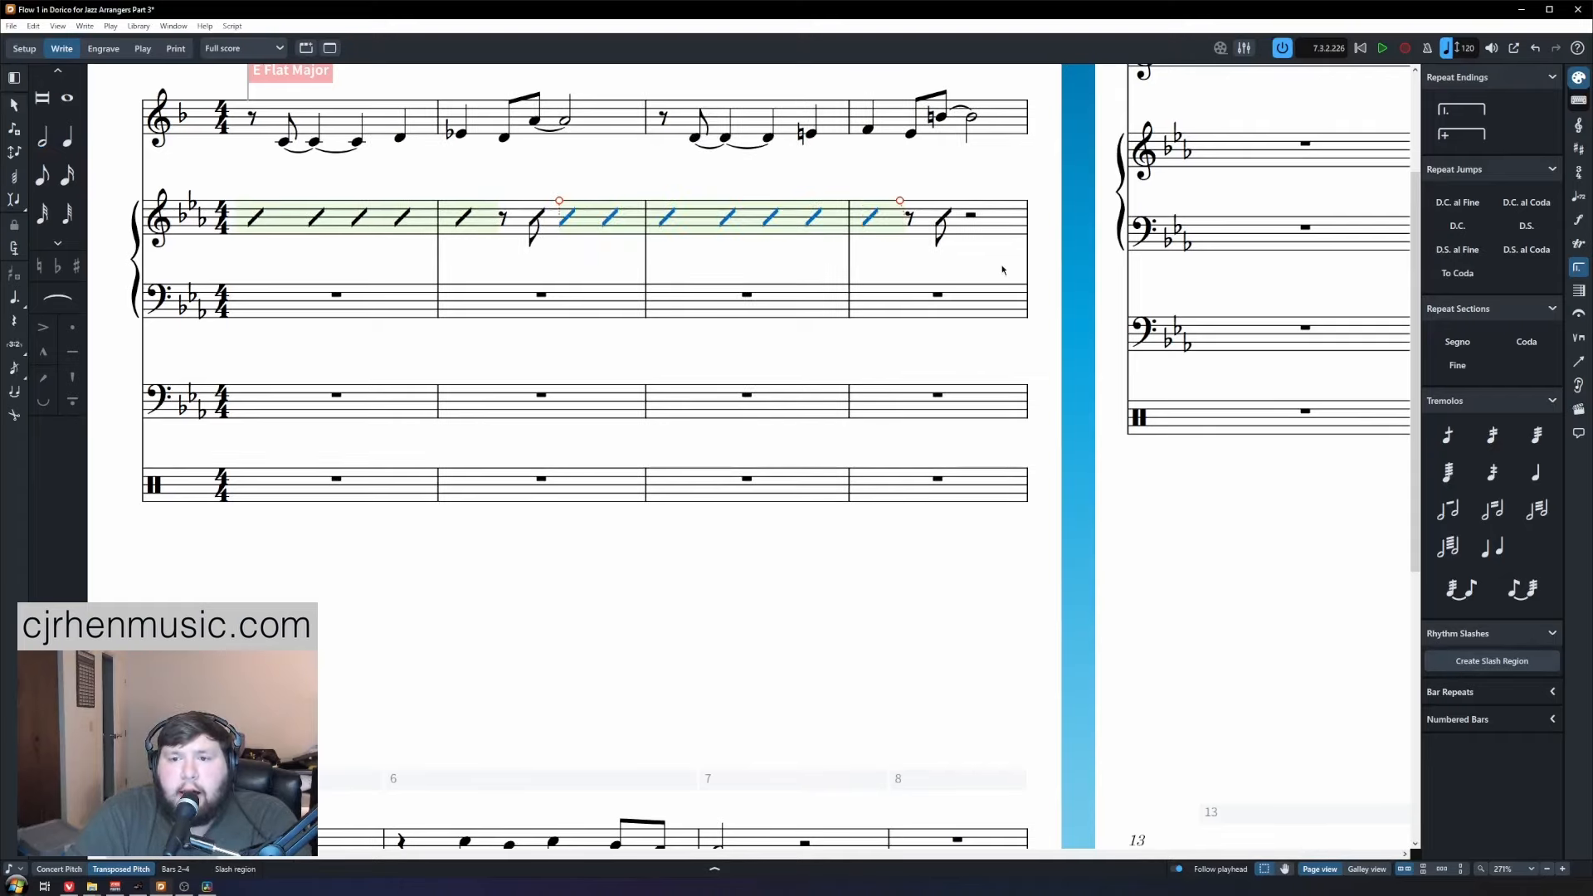
left_click(970, 218)
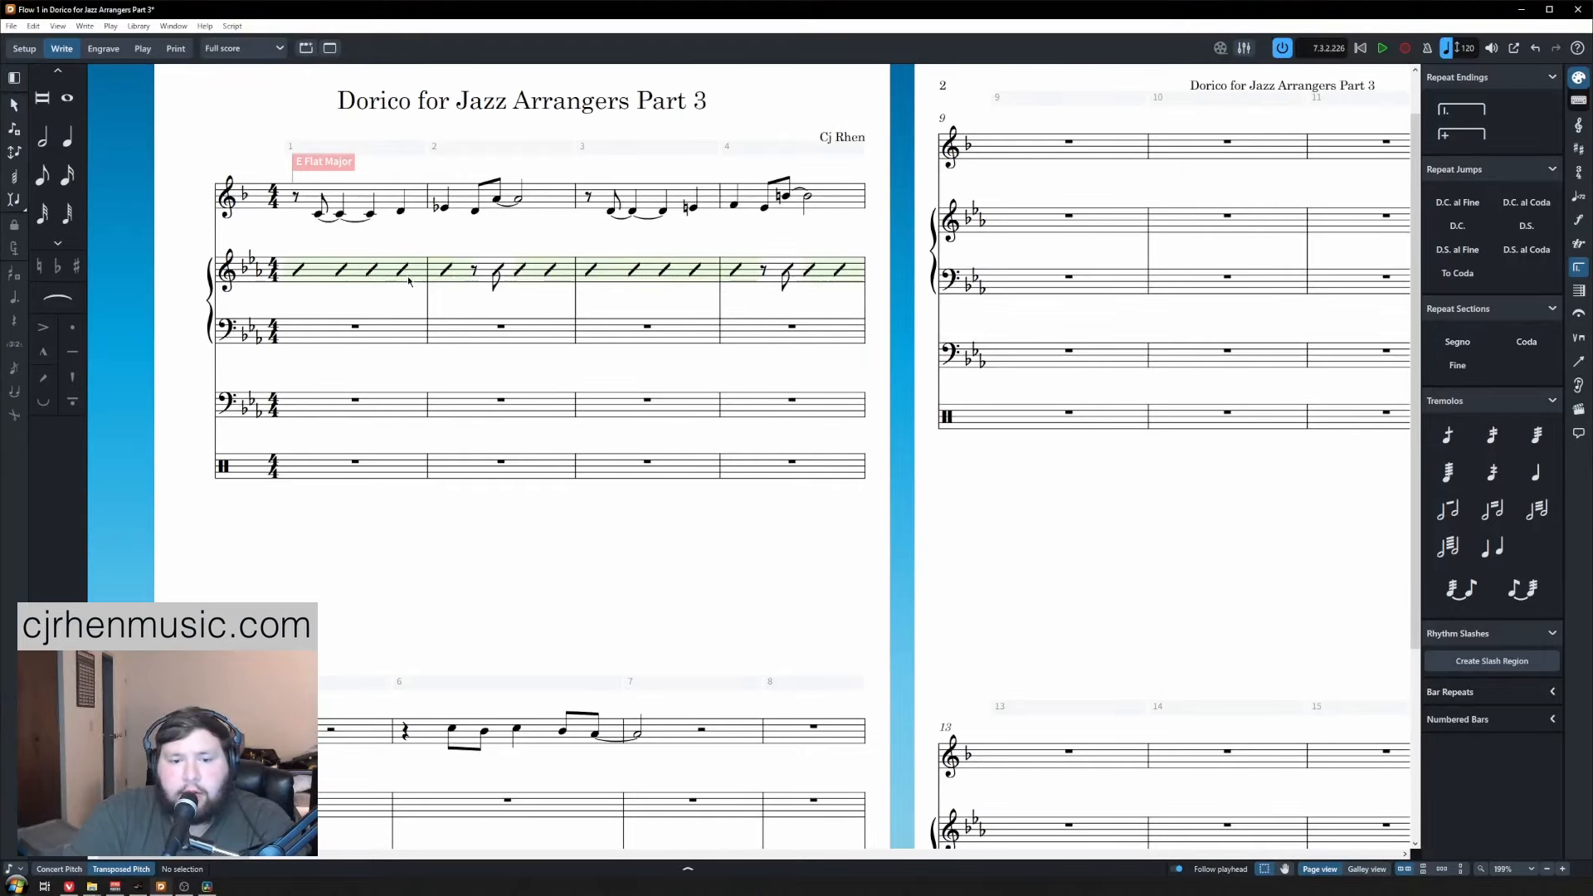
Enter an eighth-note rhythmic slash in the slash voice on the "and" of beat 4 in bar 6 of the piano's upper staff.
scroll(674, 329, "down", 4)
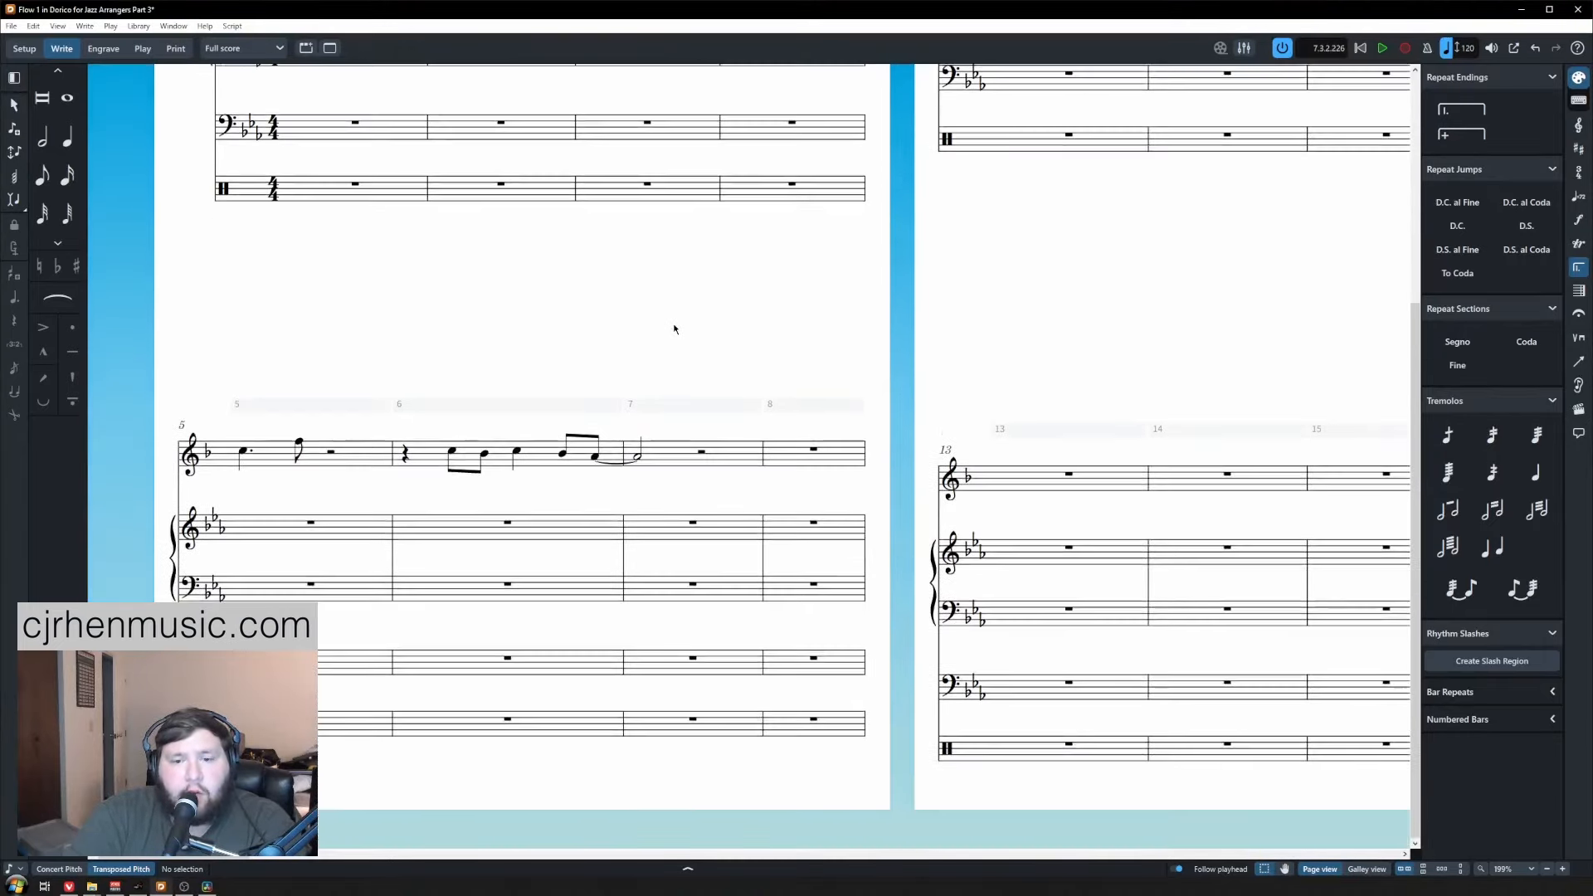
left_click(590, 459)
left_click(590, 484)
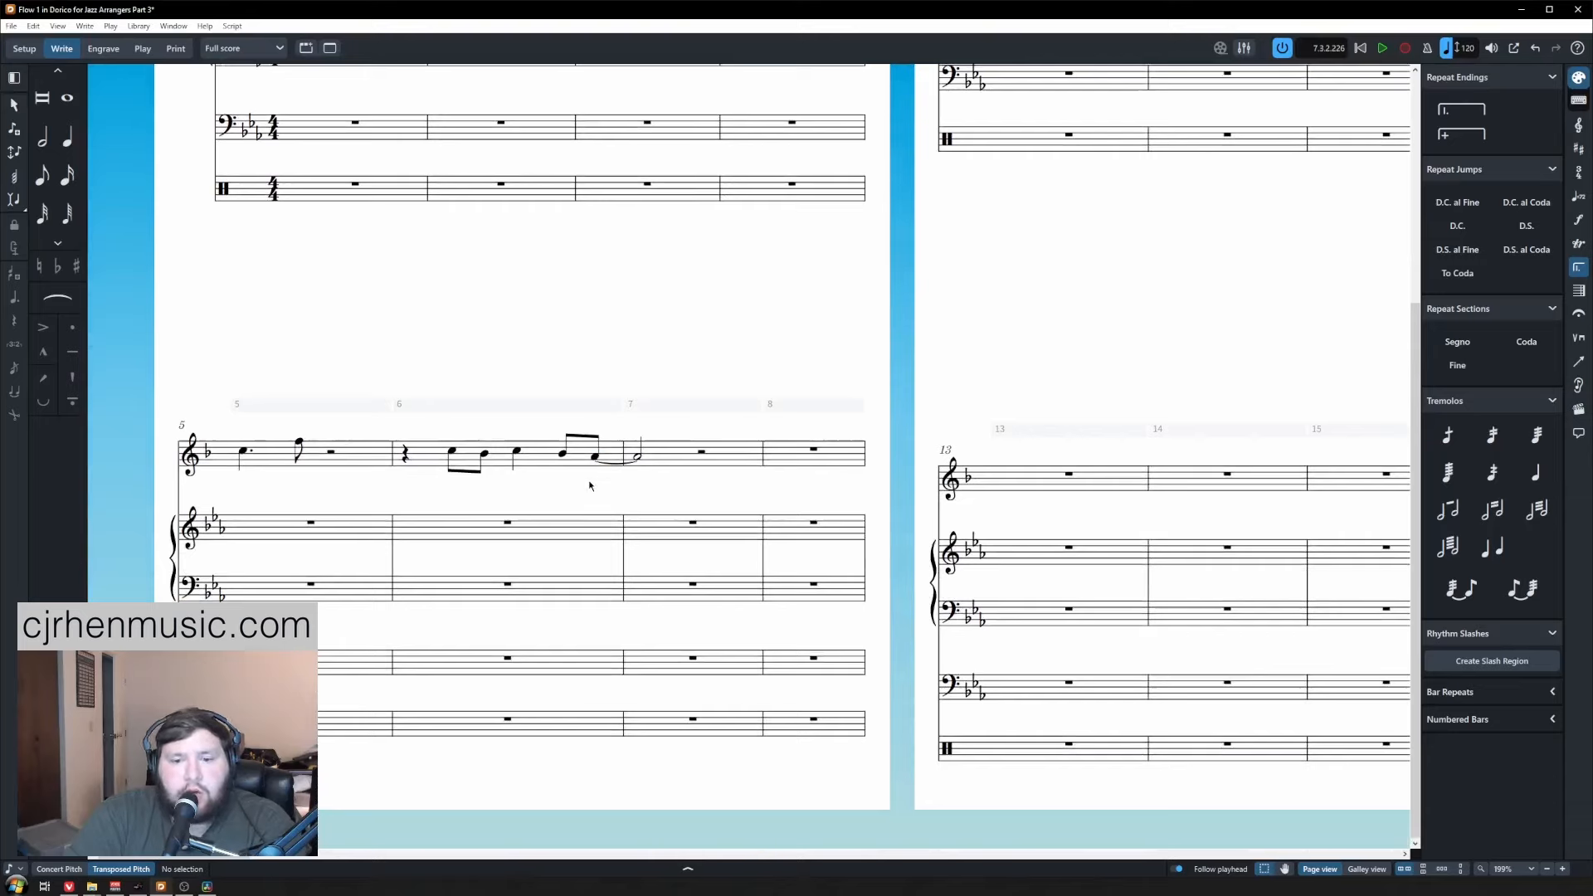
left_click(509, 526)
key("shift+n")
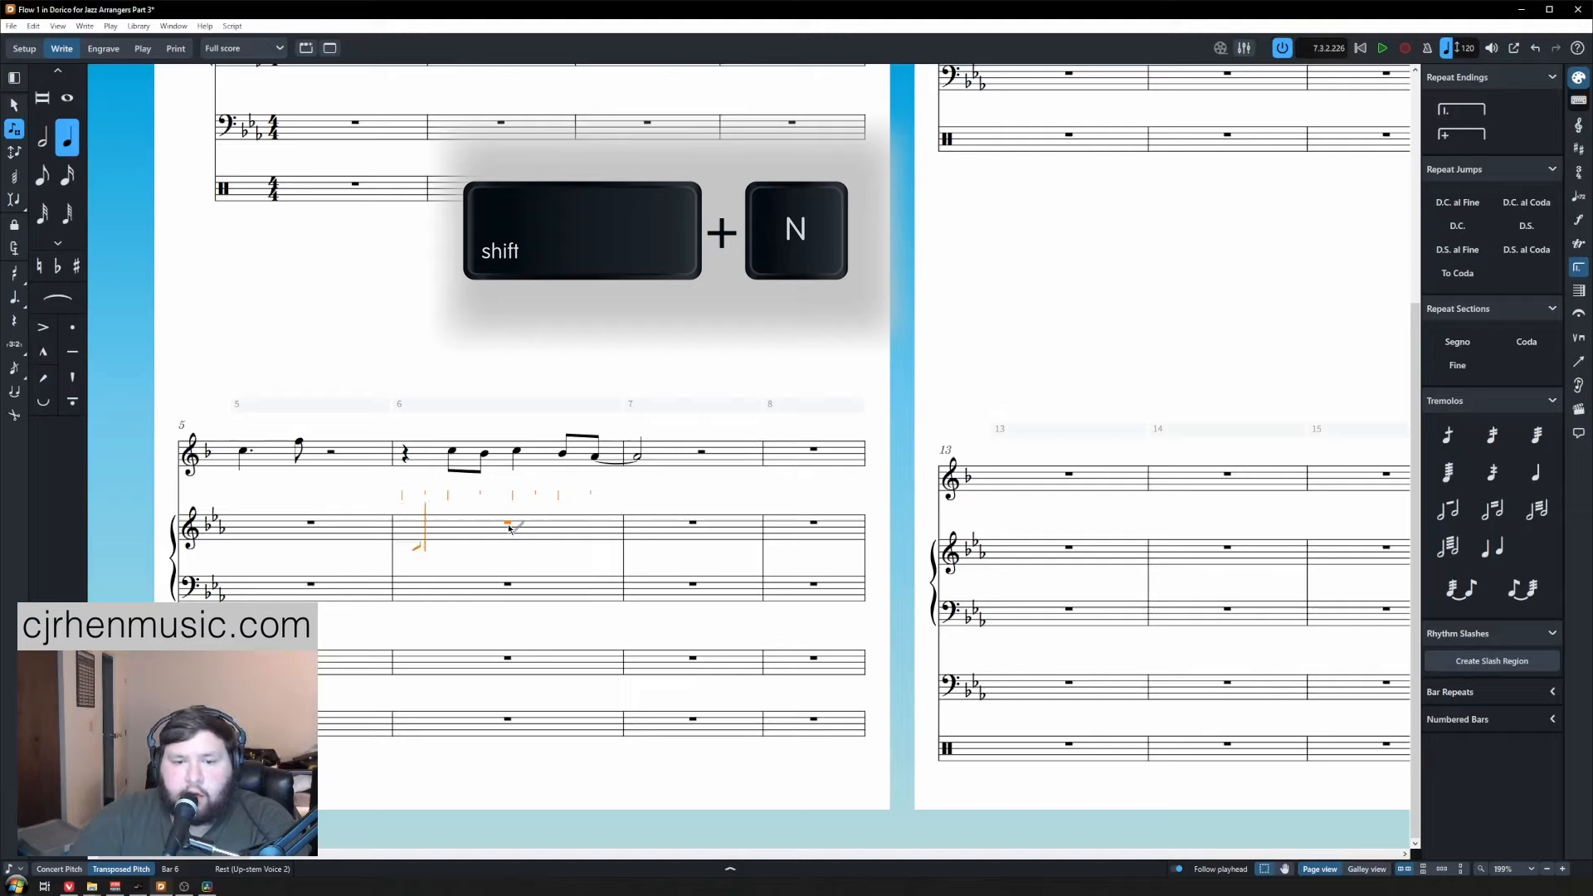
key("Right")
key("Right")
key("Right")
key("Right")
key("Right")
key("Right")
key("Right")
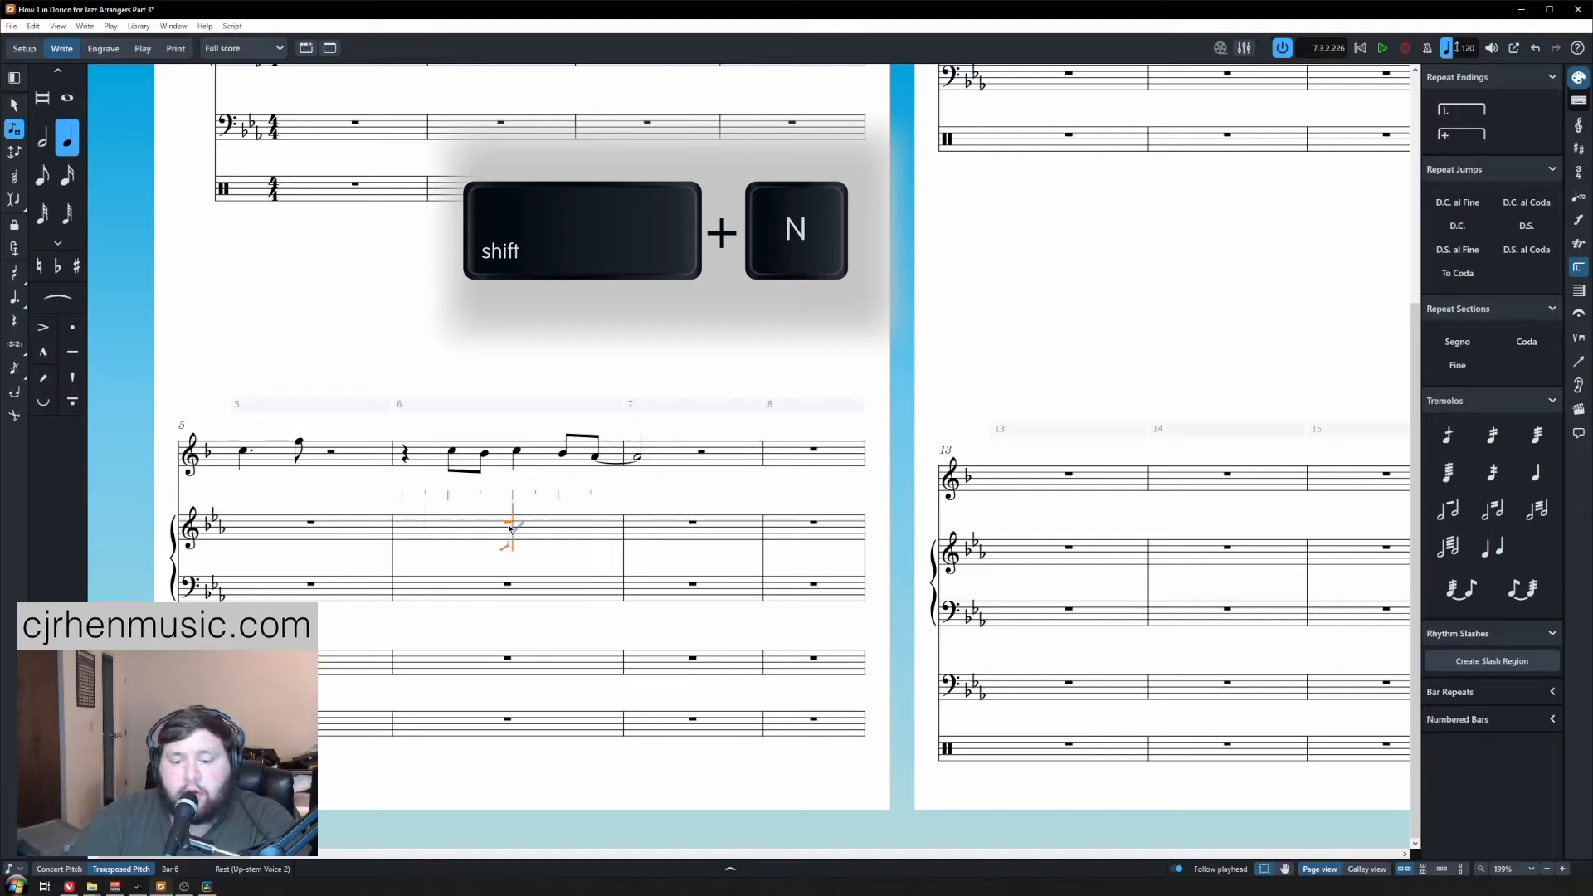
key("v")
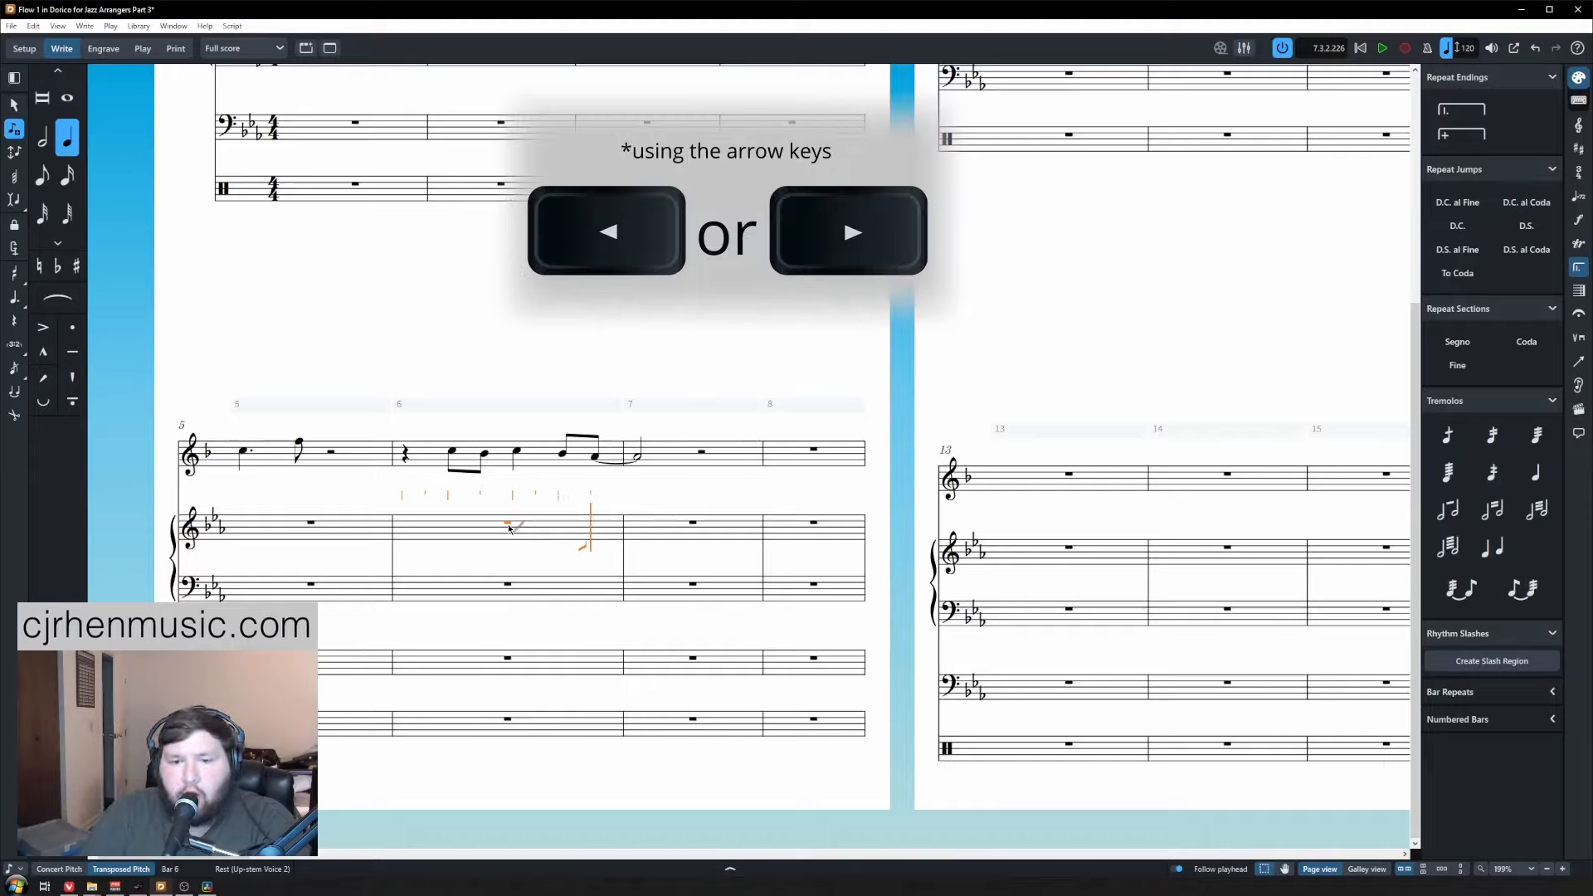
key("5")
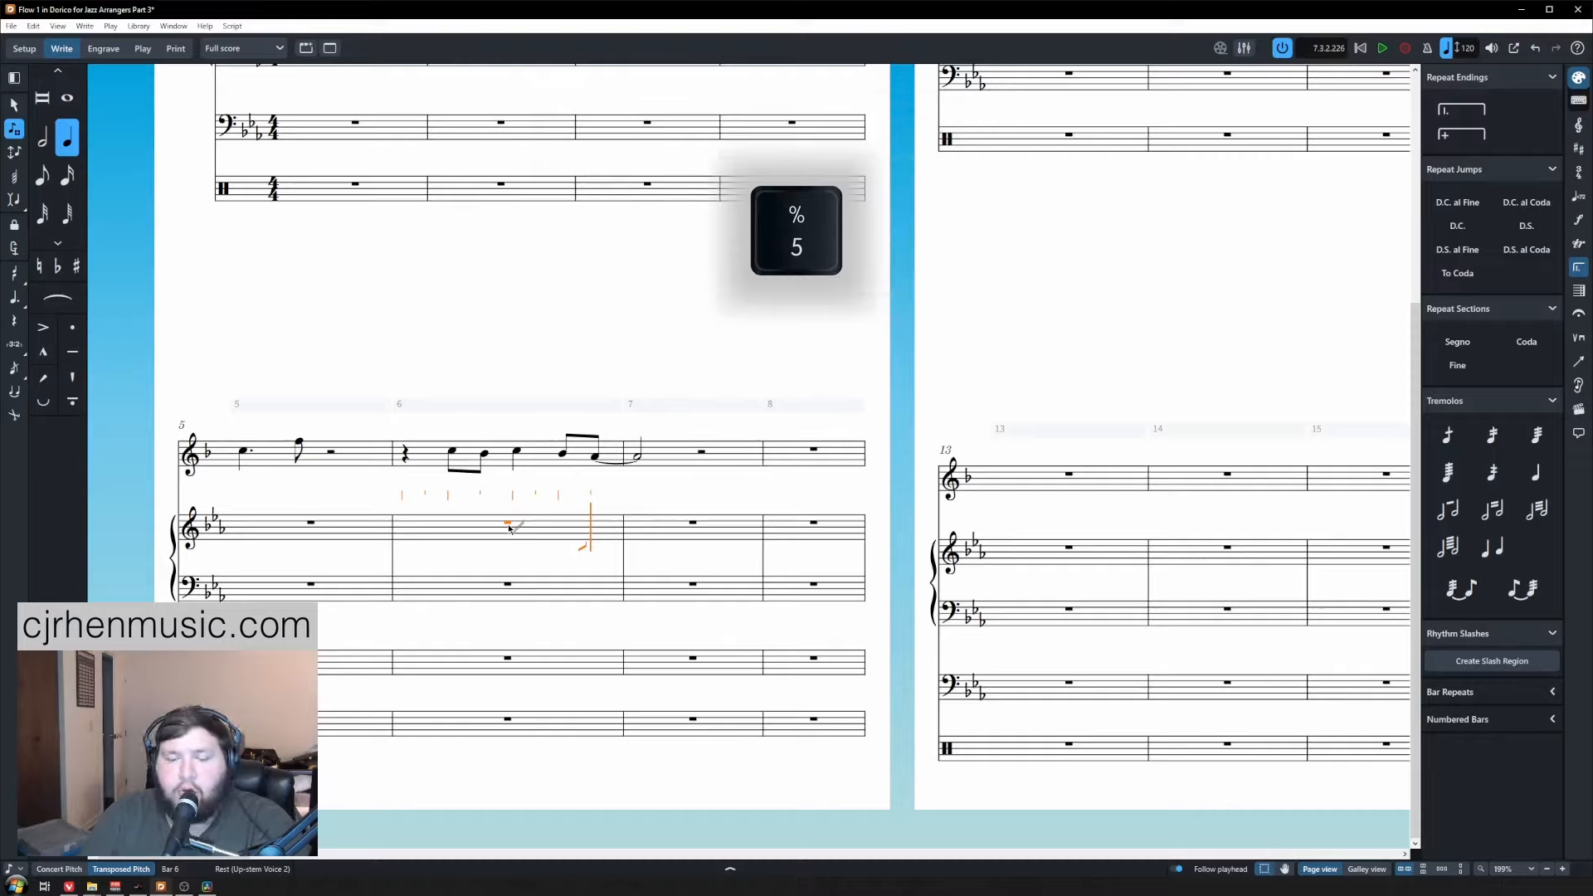
key("4")
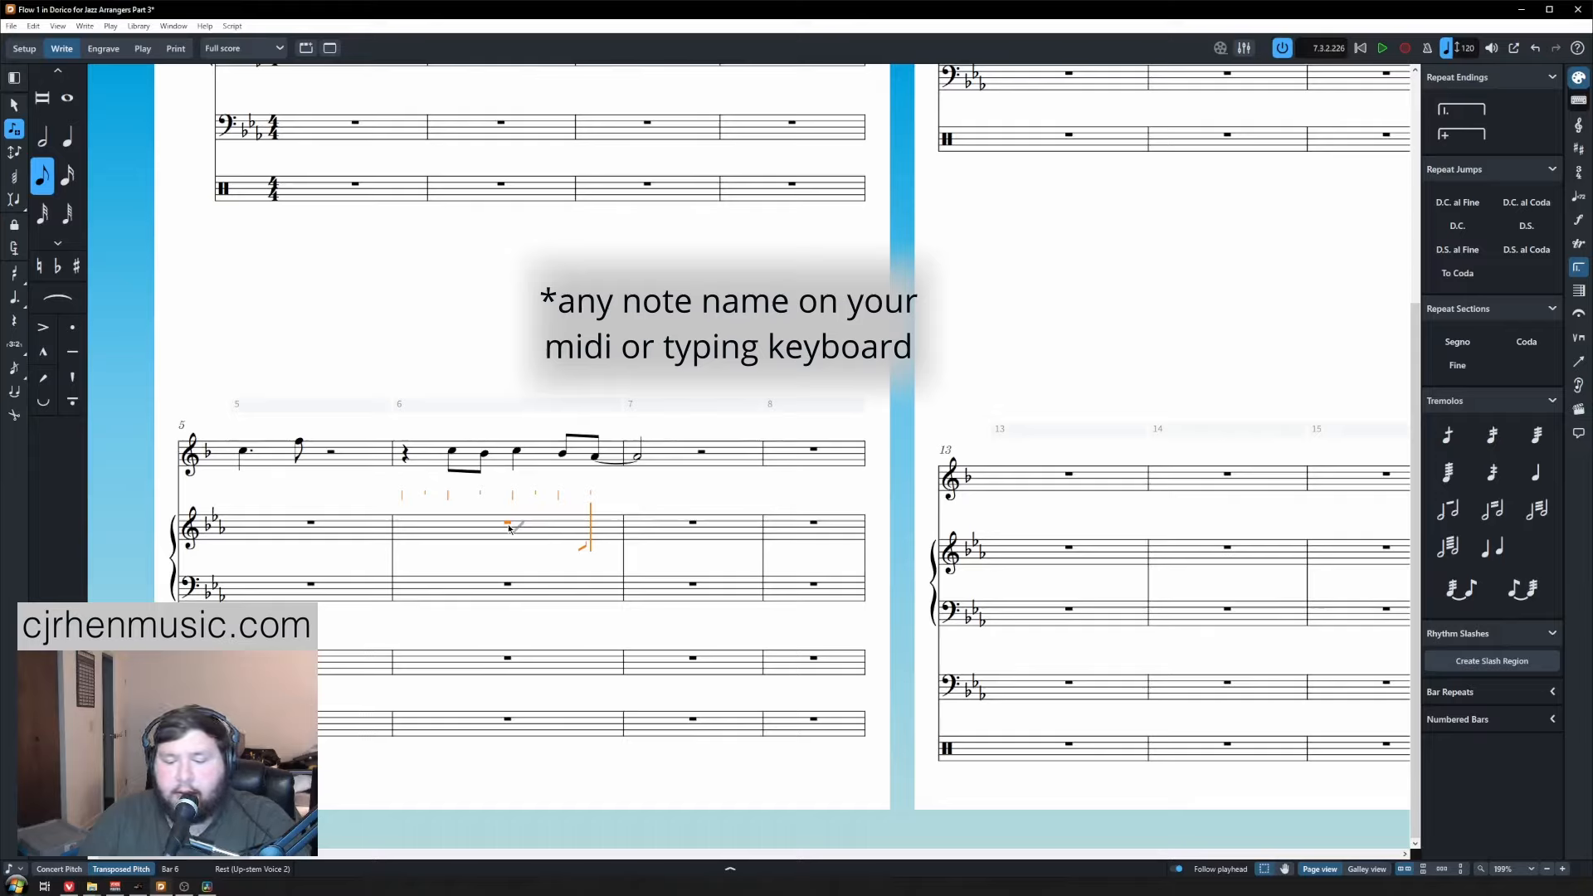
key("b")
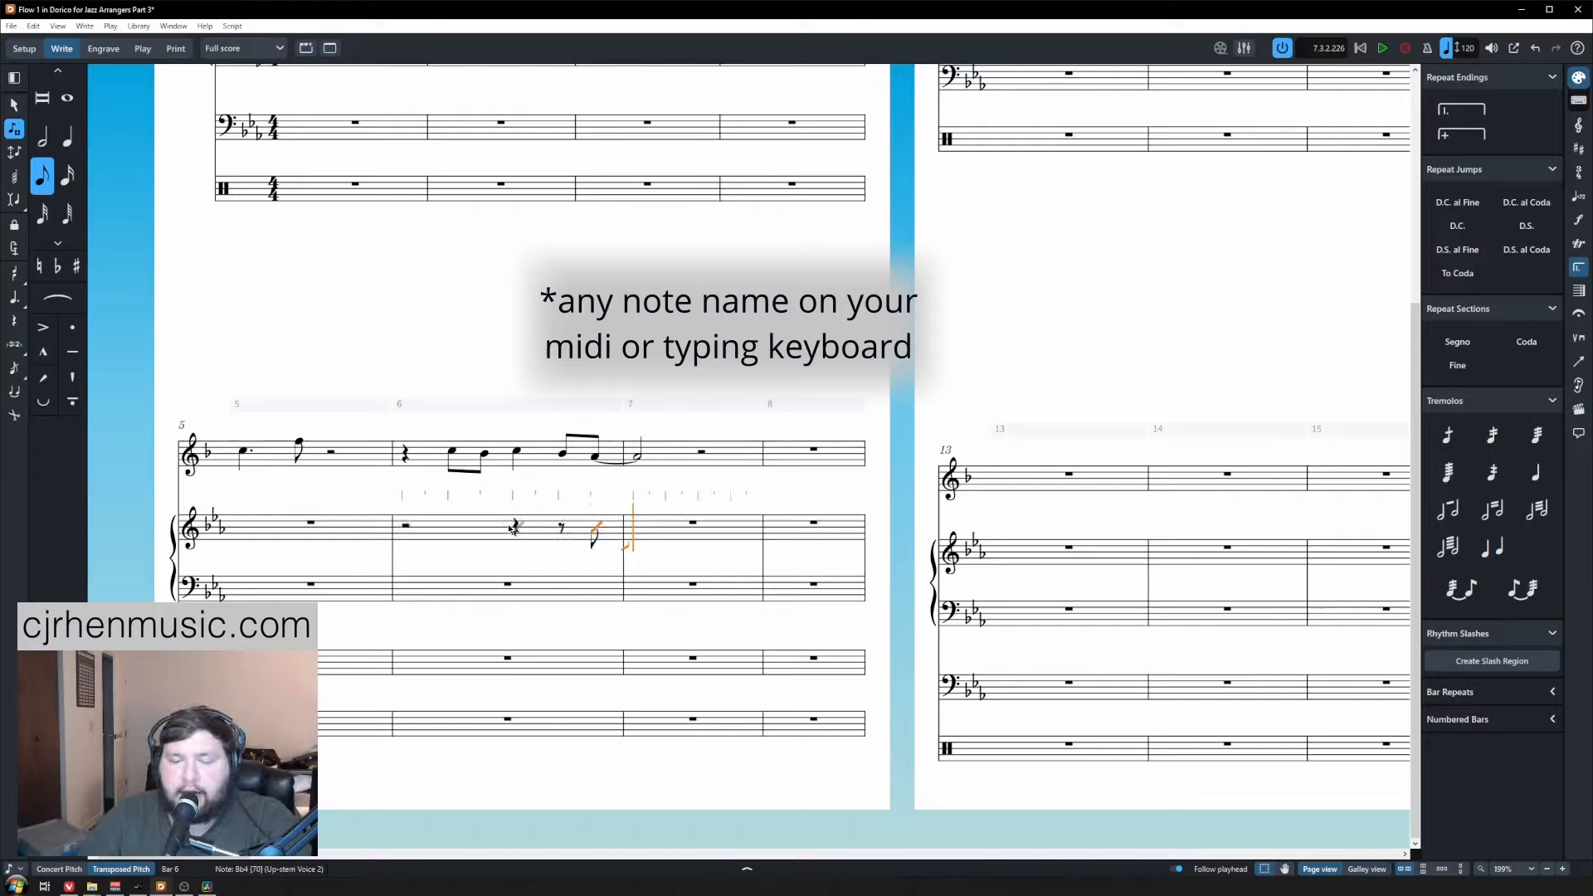
left_click(306, 502)
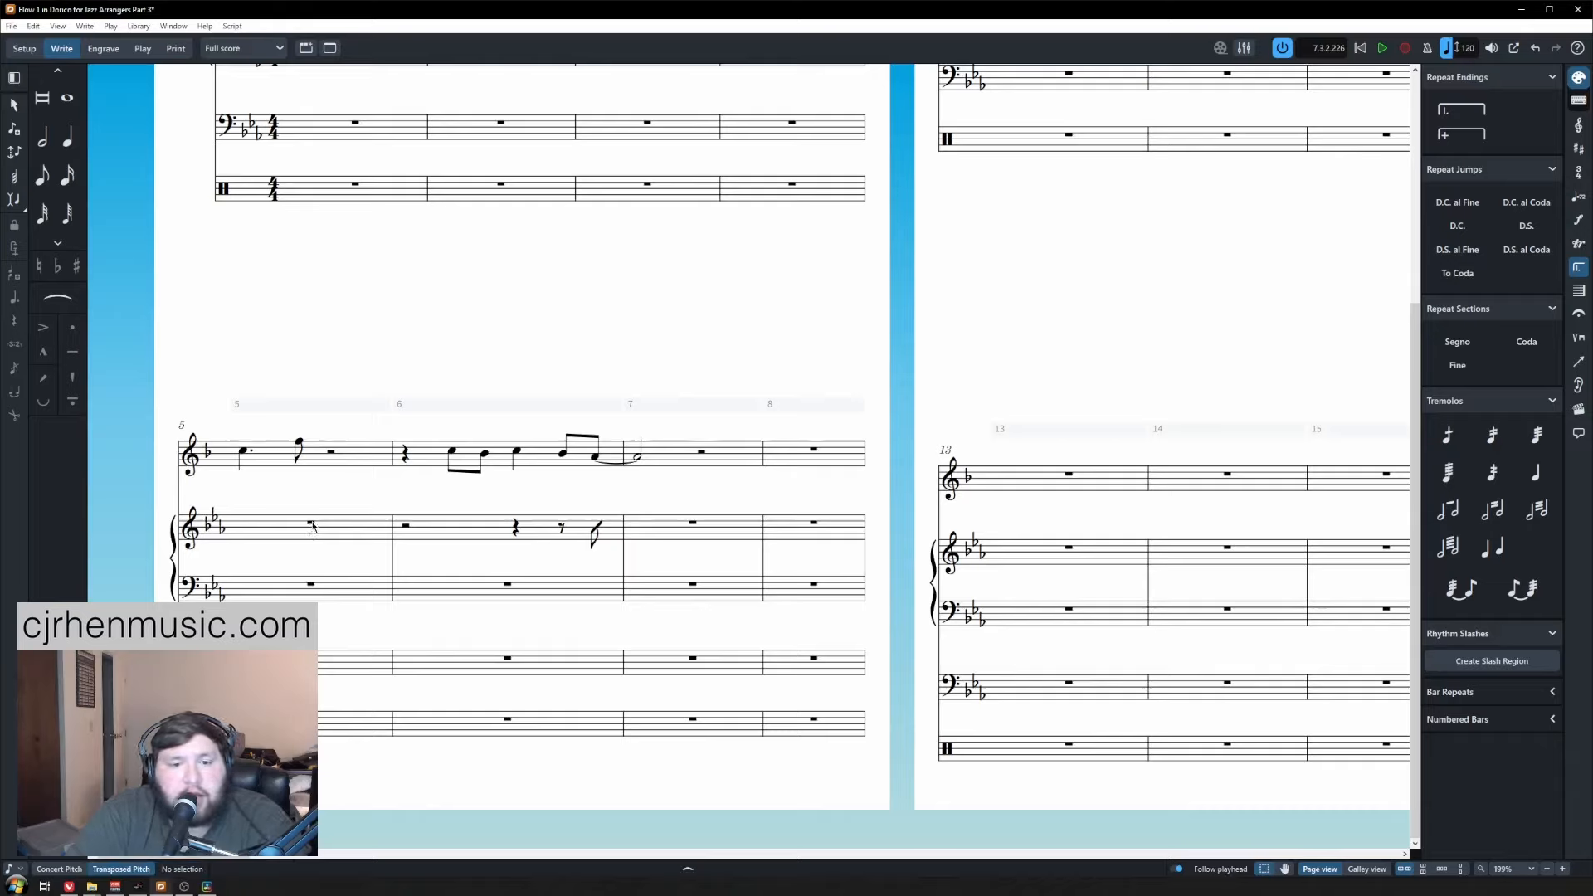
Create a slash region on the piano's upper staff from bar 5 through beat 3 of bar 6.
left_click(313, 526)
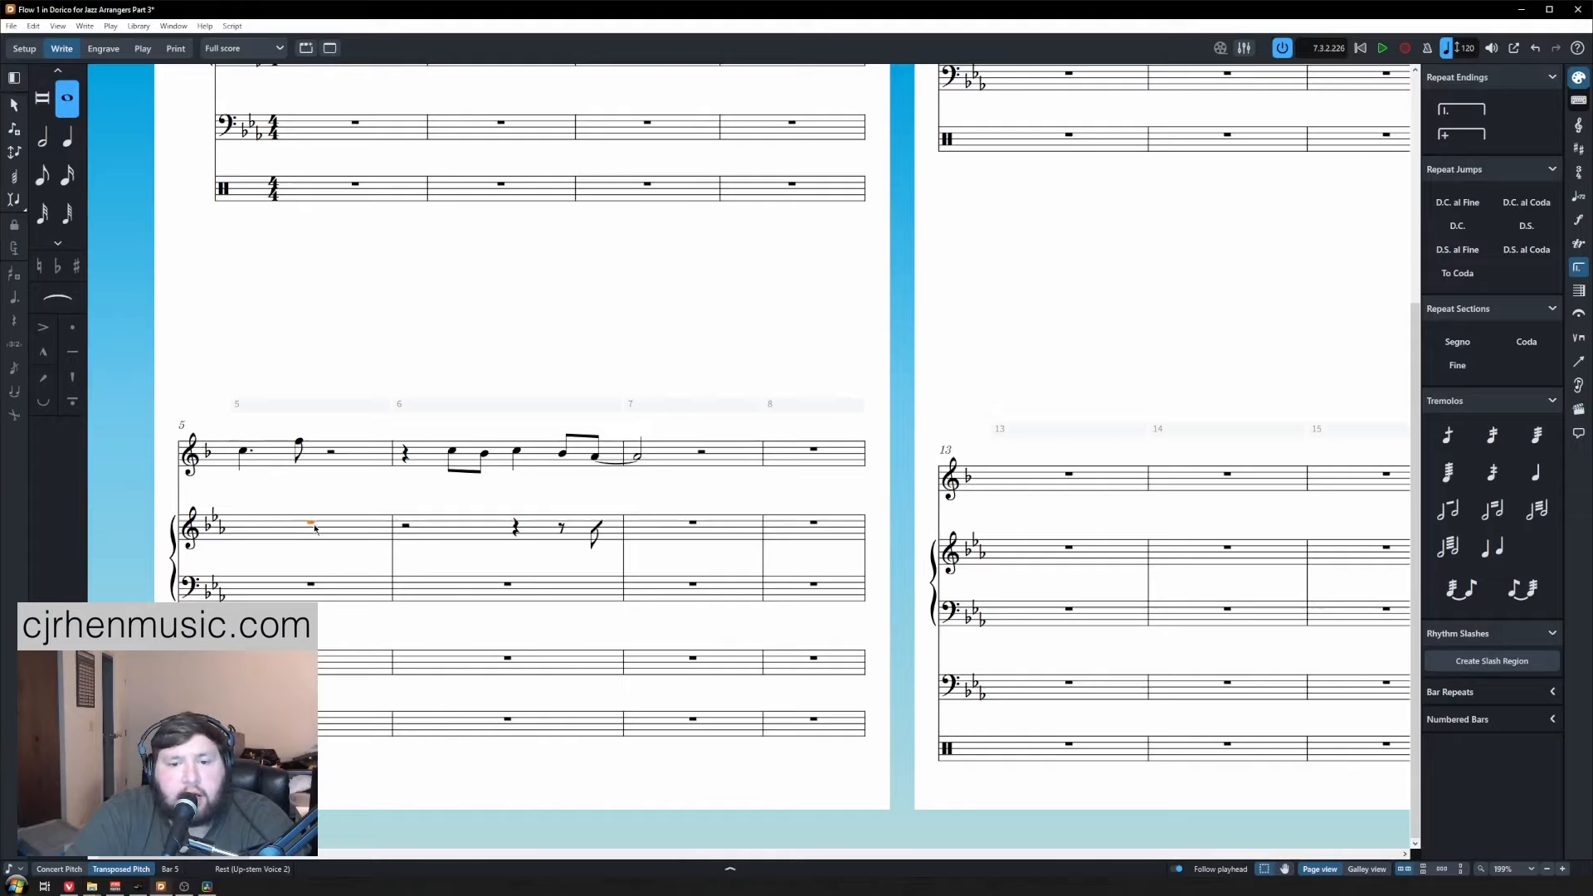
left_click(515, 528, "shift")
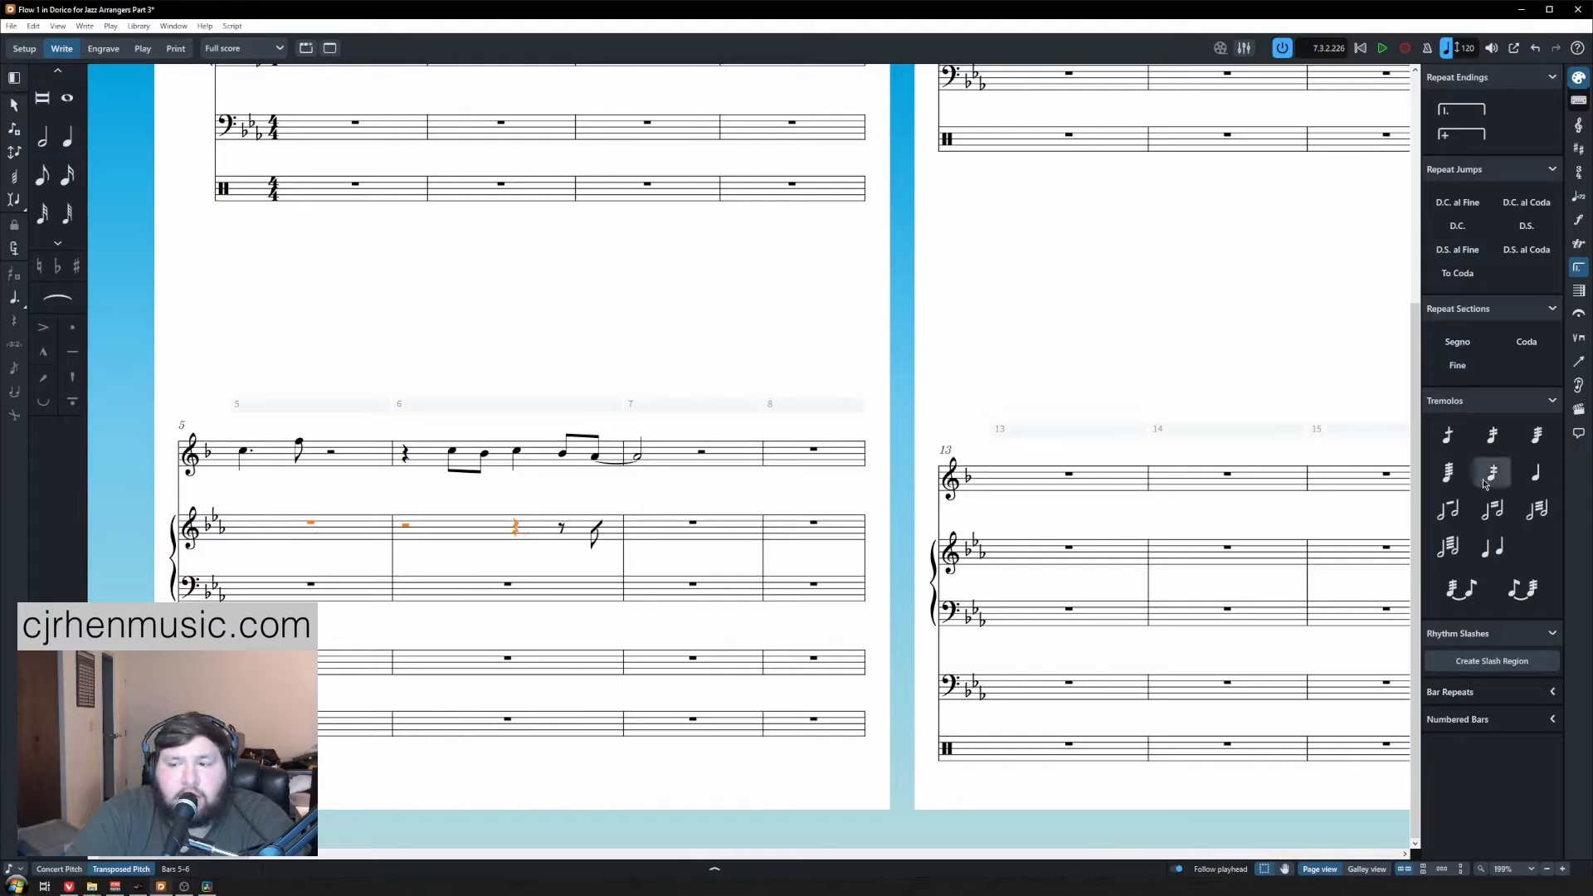
left_click(1577, 271)
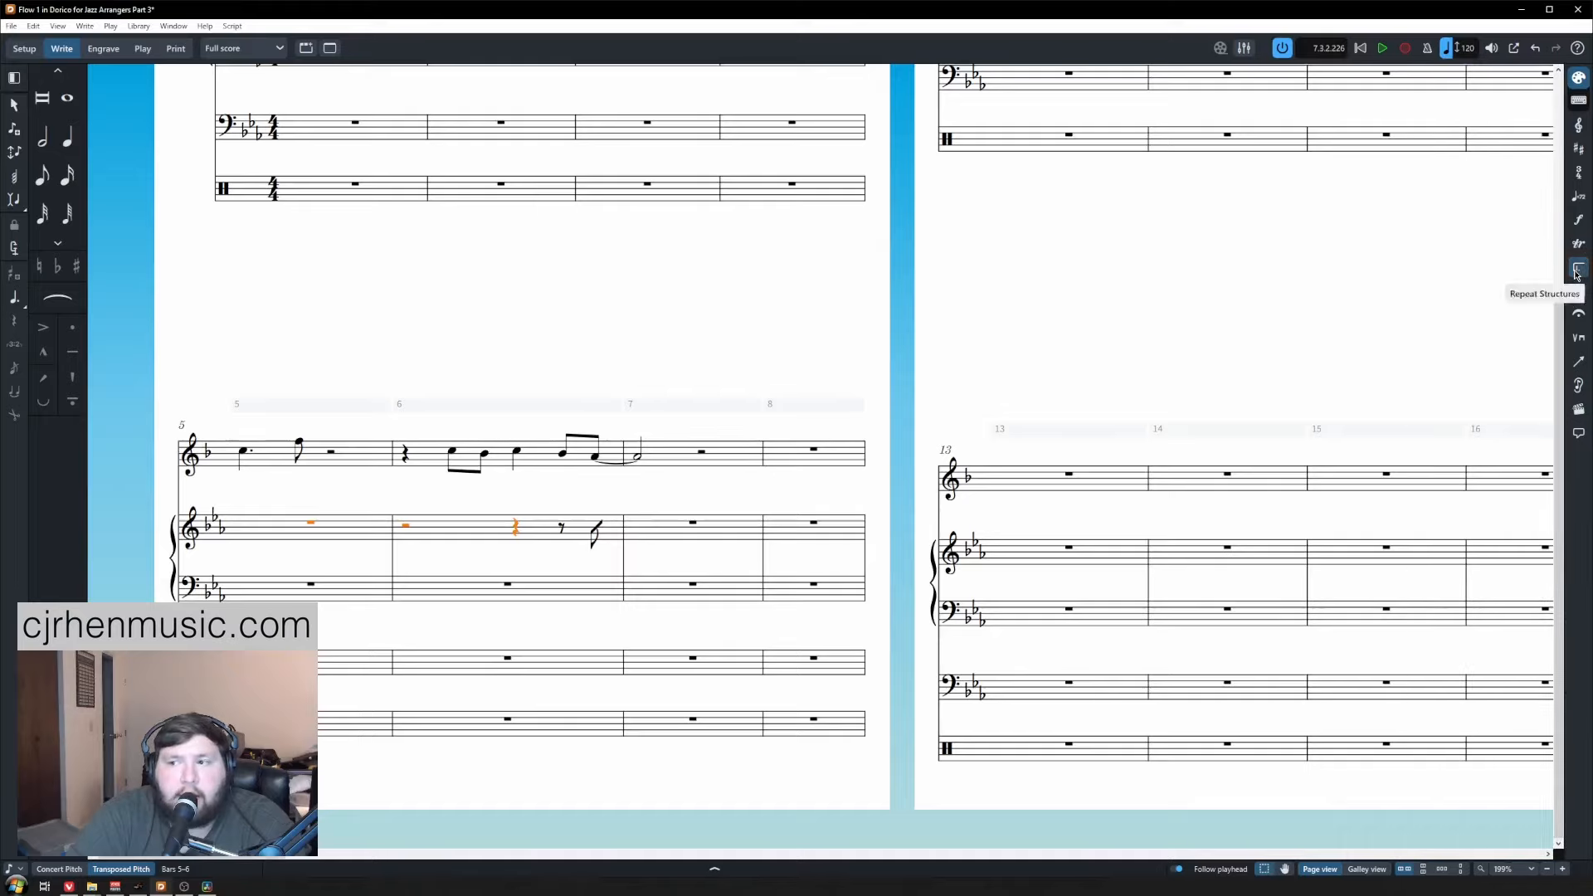
left_click(1577, 271)
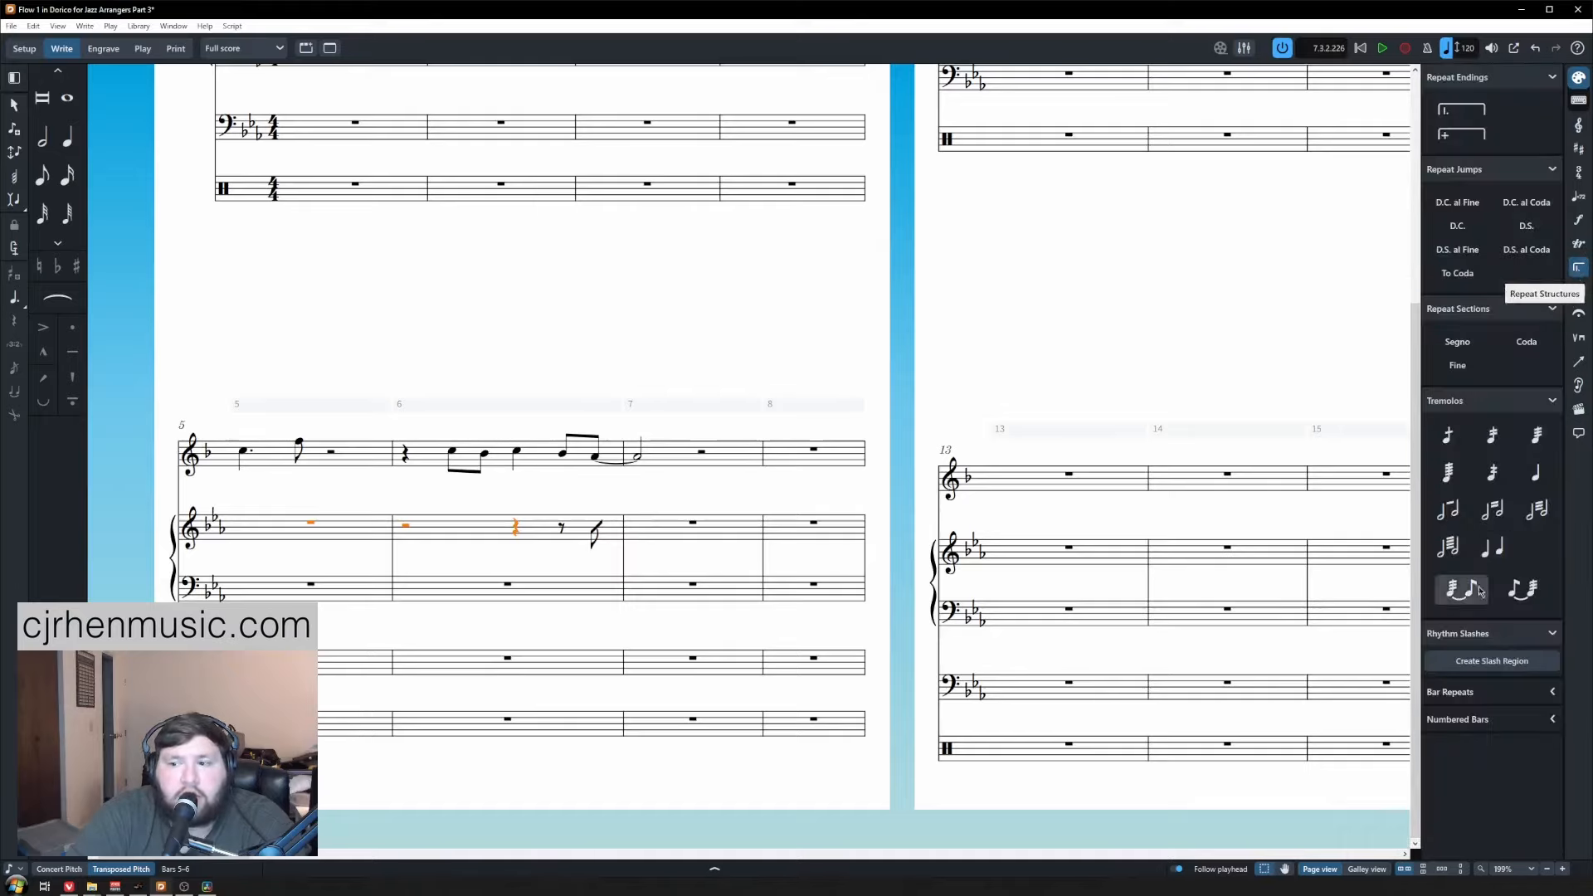
left_click(1480, 669)
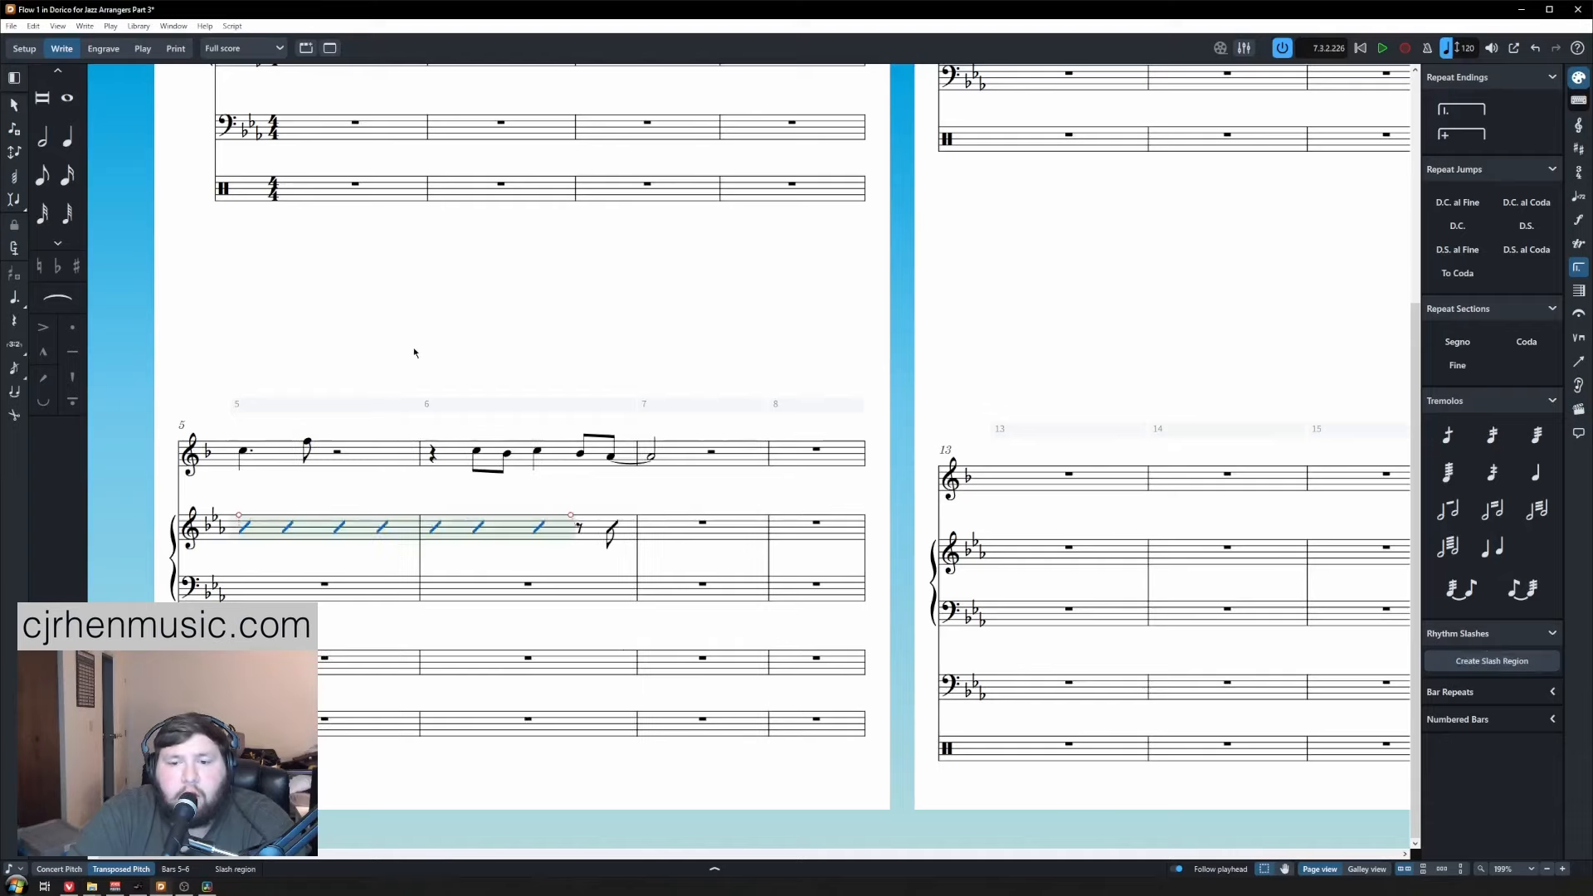
Create a slash region over bars 7–8 of the piano's upper staff.
left_click(720, 537)
key("shift+Right")
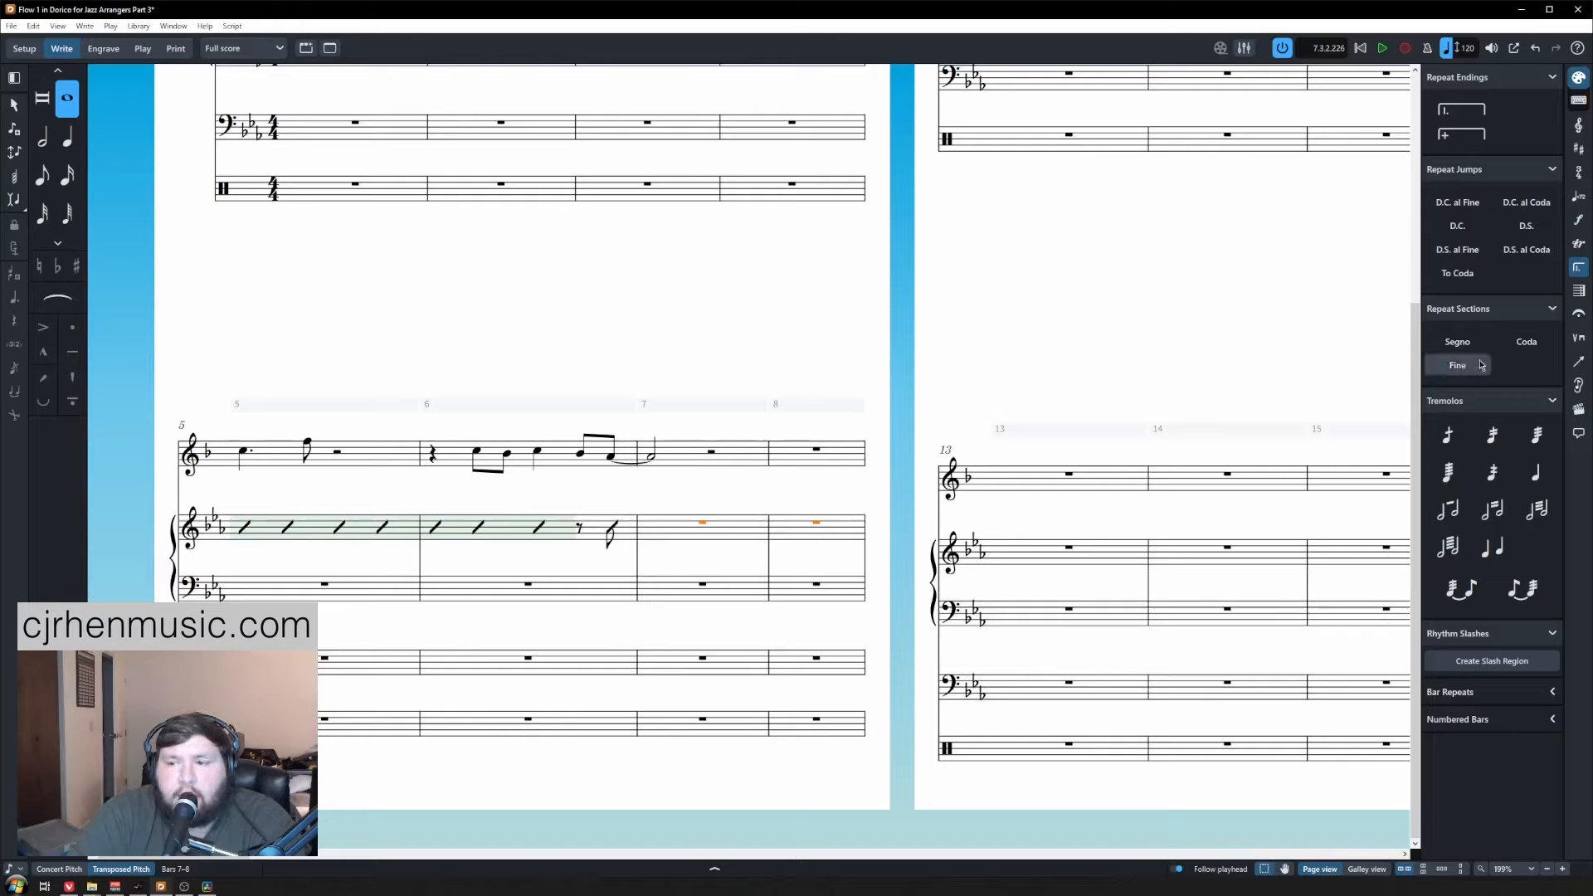
left_click(1479, 661)
scroll(391, 327, "up", 3)
scroll(391, 327, "down", 3)
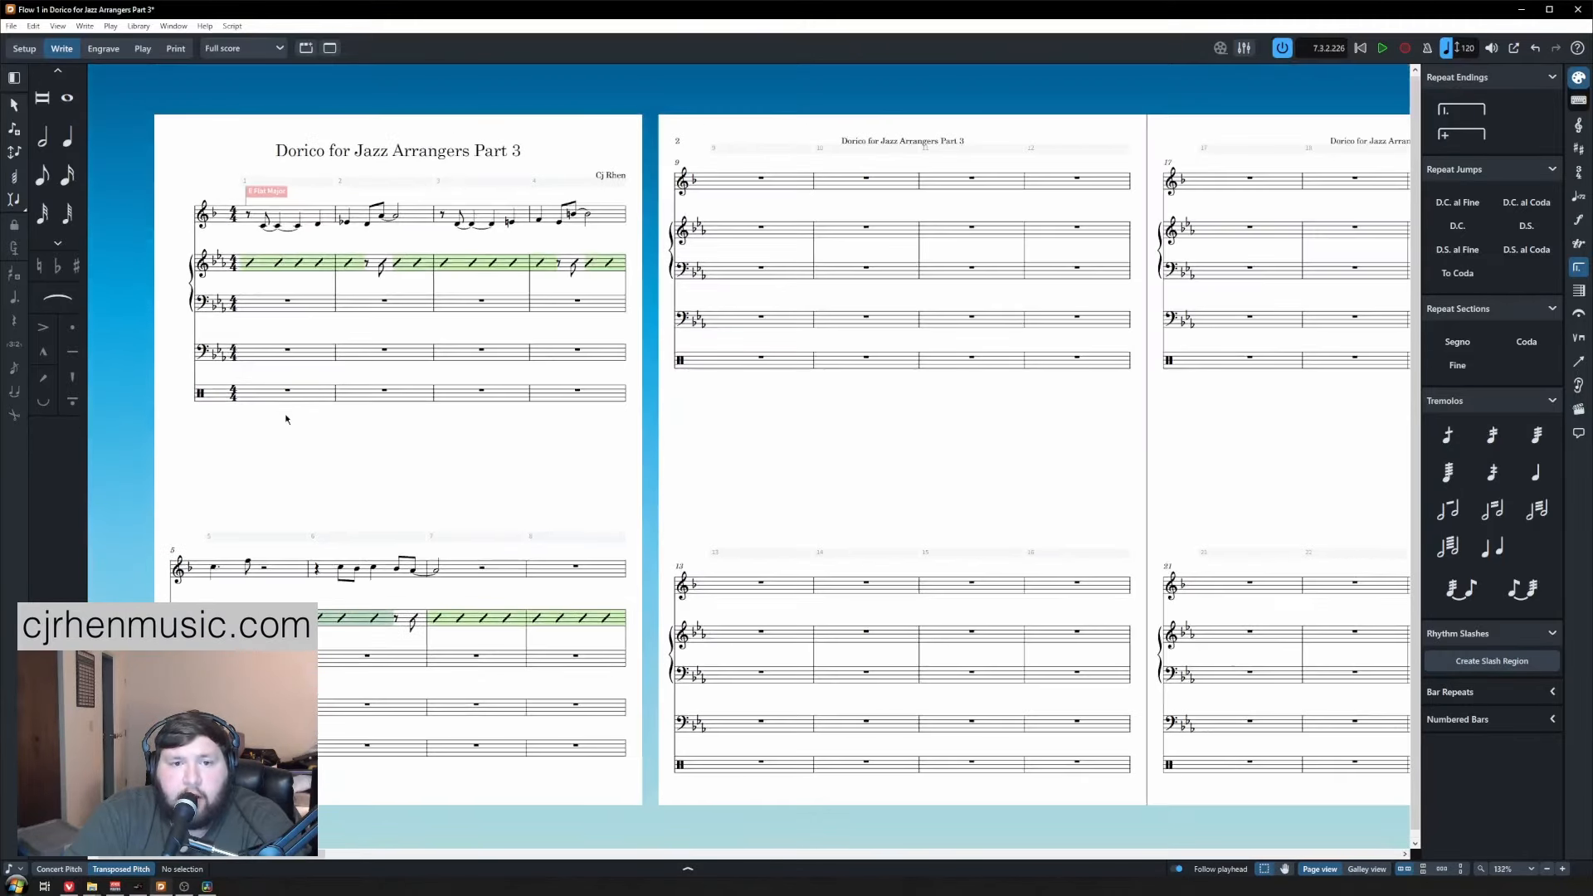
scroll(298, 225, "down", 1)
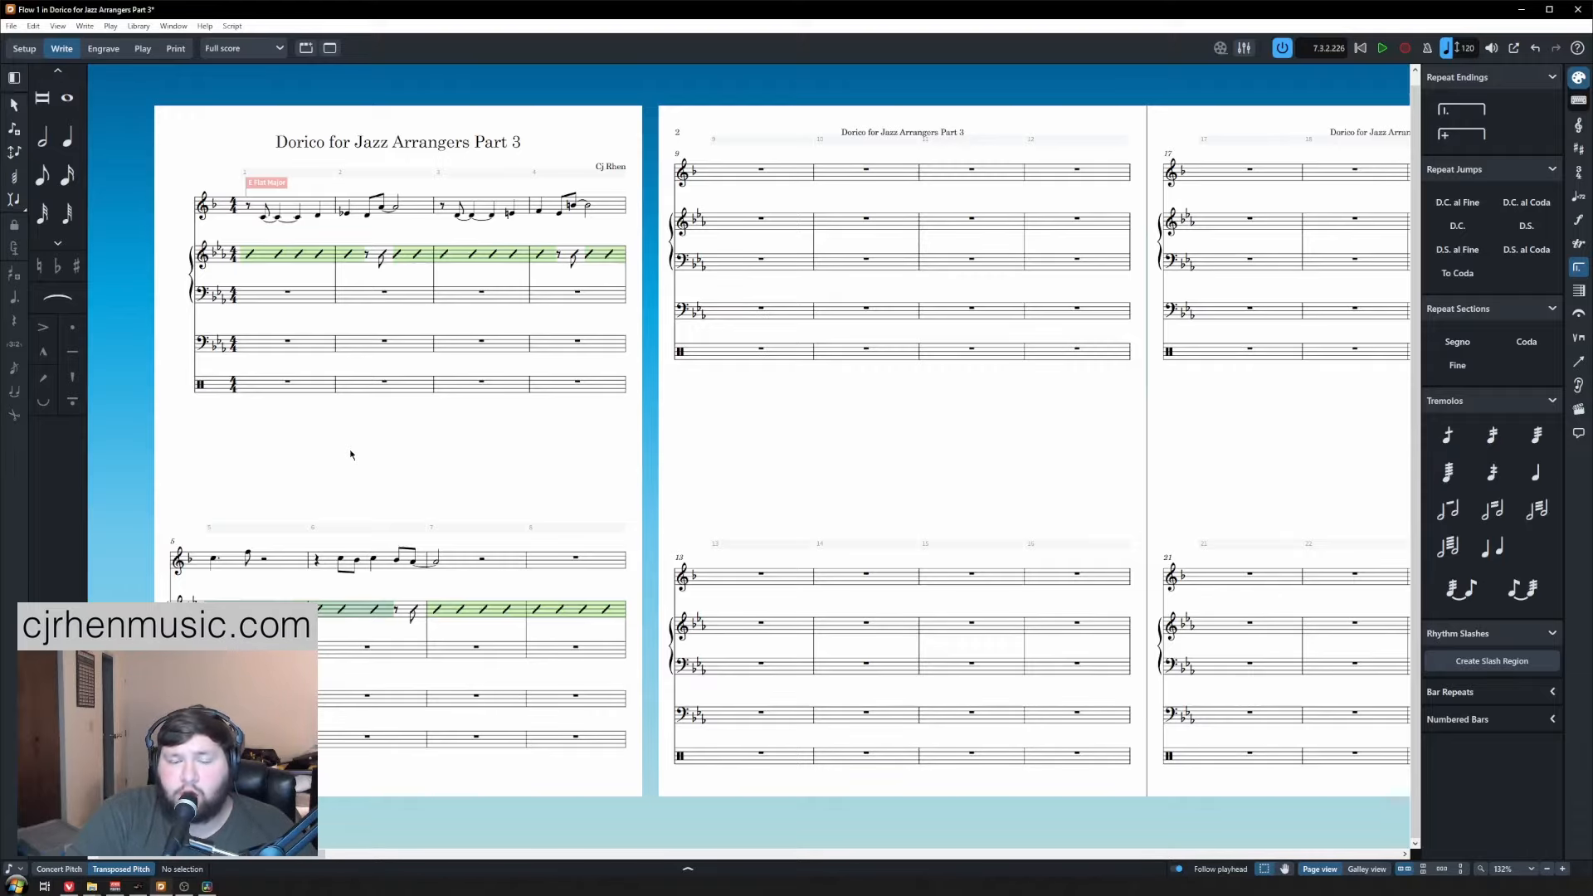
Apply a handwritten music font and configure the chord symbol appearance in the engraving options, using Plus for augmented quality.
left_click(138, 26)
left_click(166, 307)
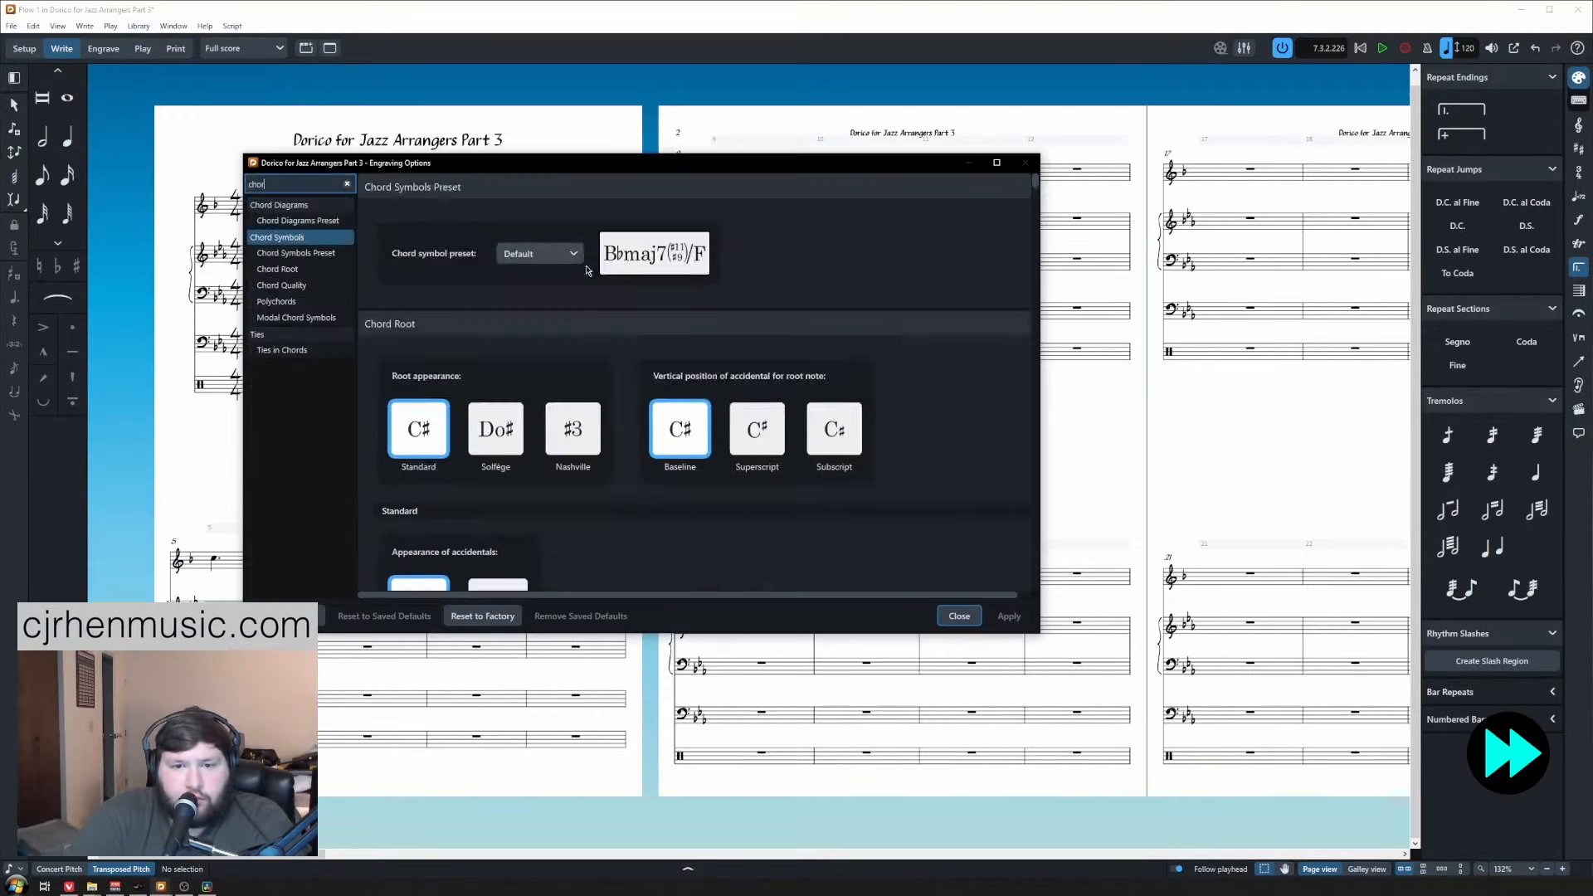
scroll(757, 350, "down", 15)
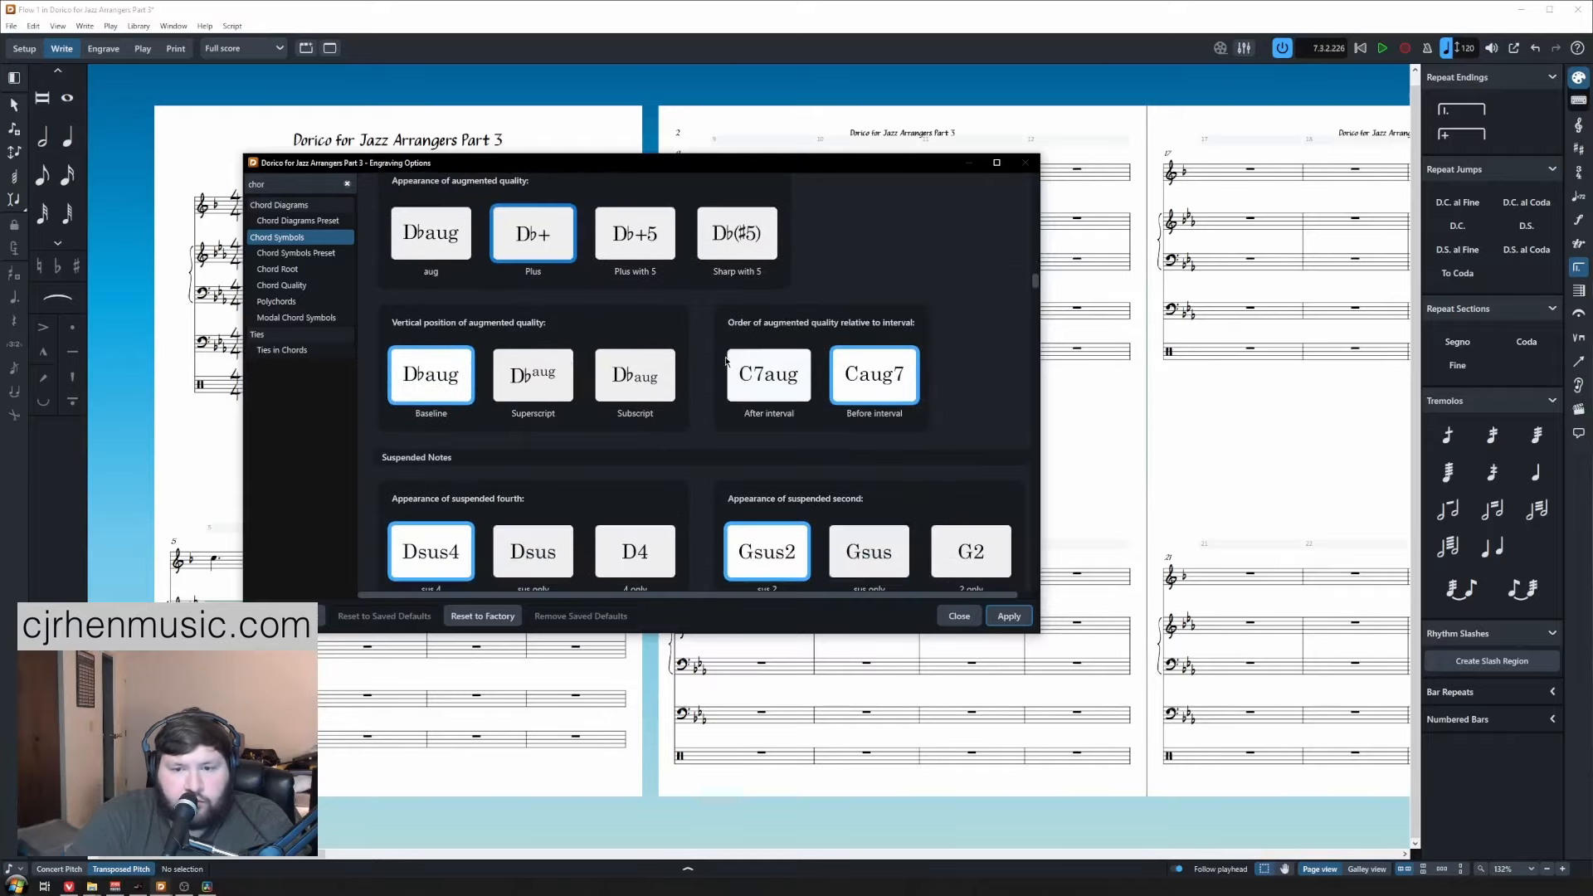
scroll(724, 365, "up", 10)
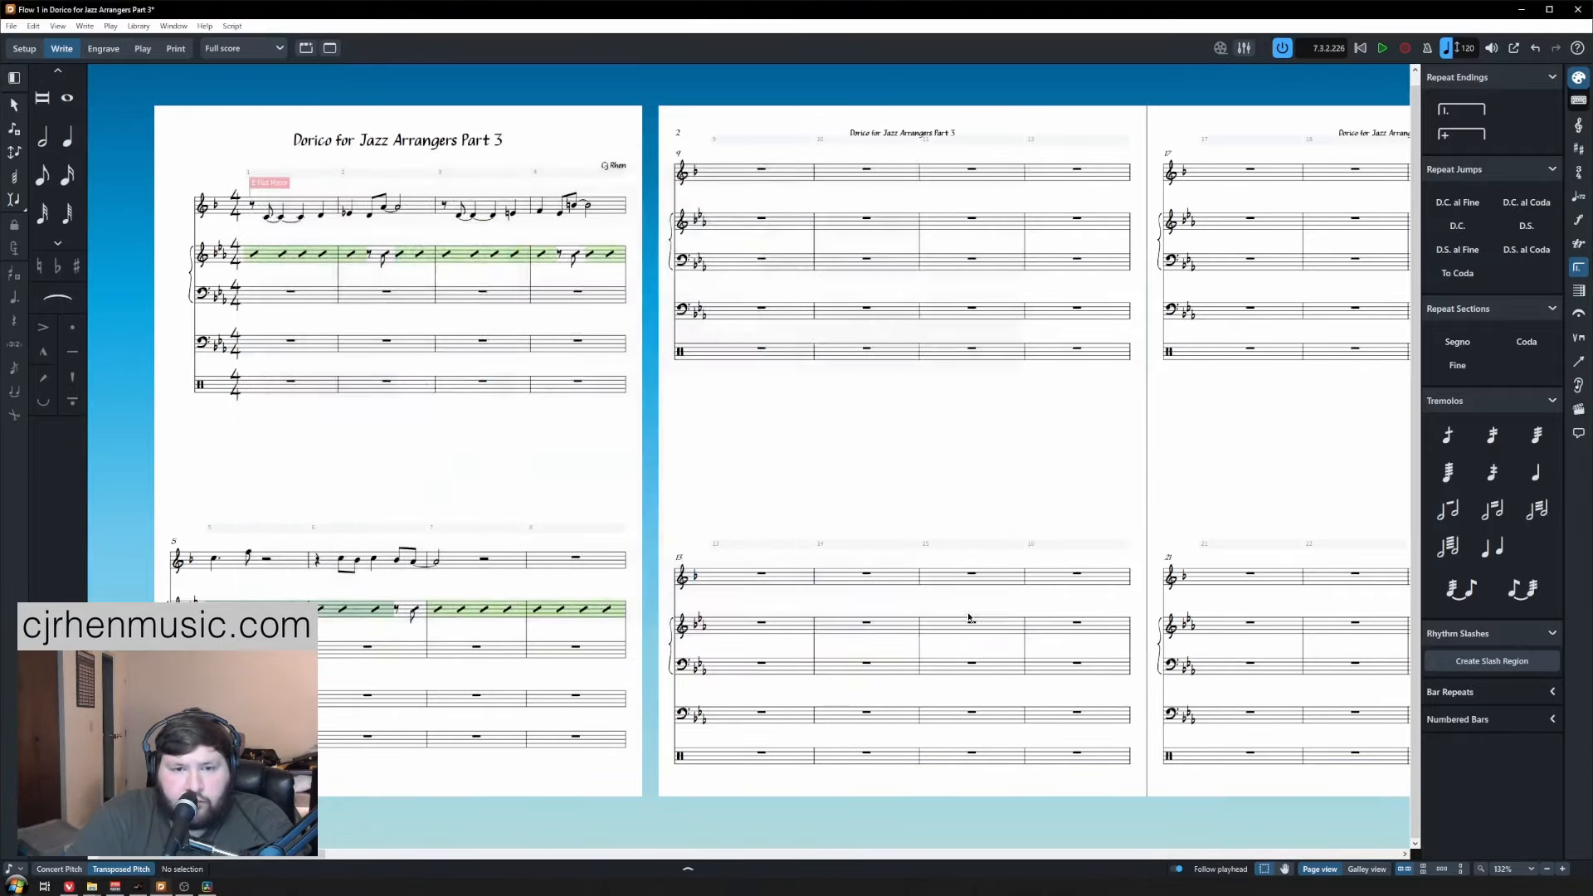
key("Escape")
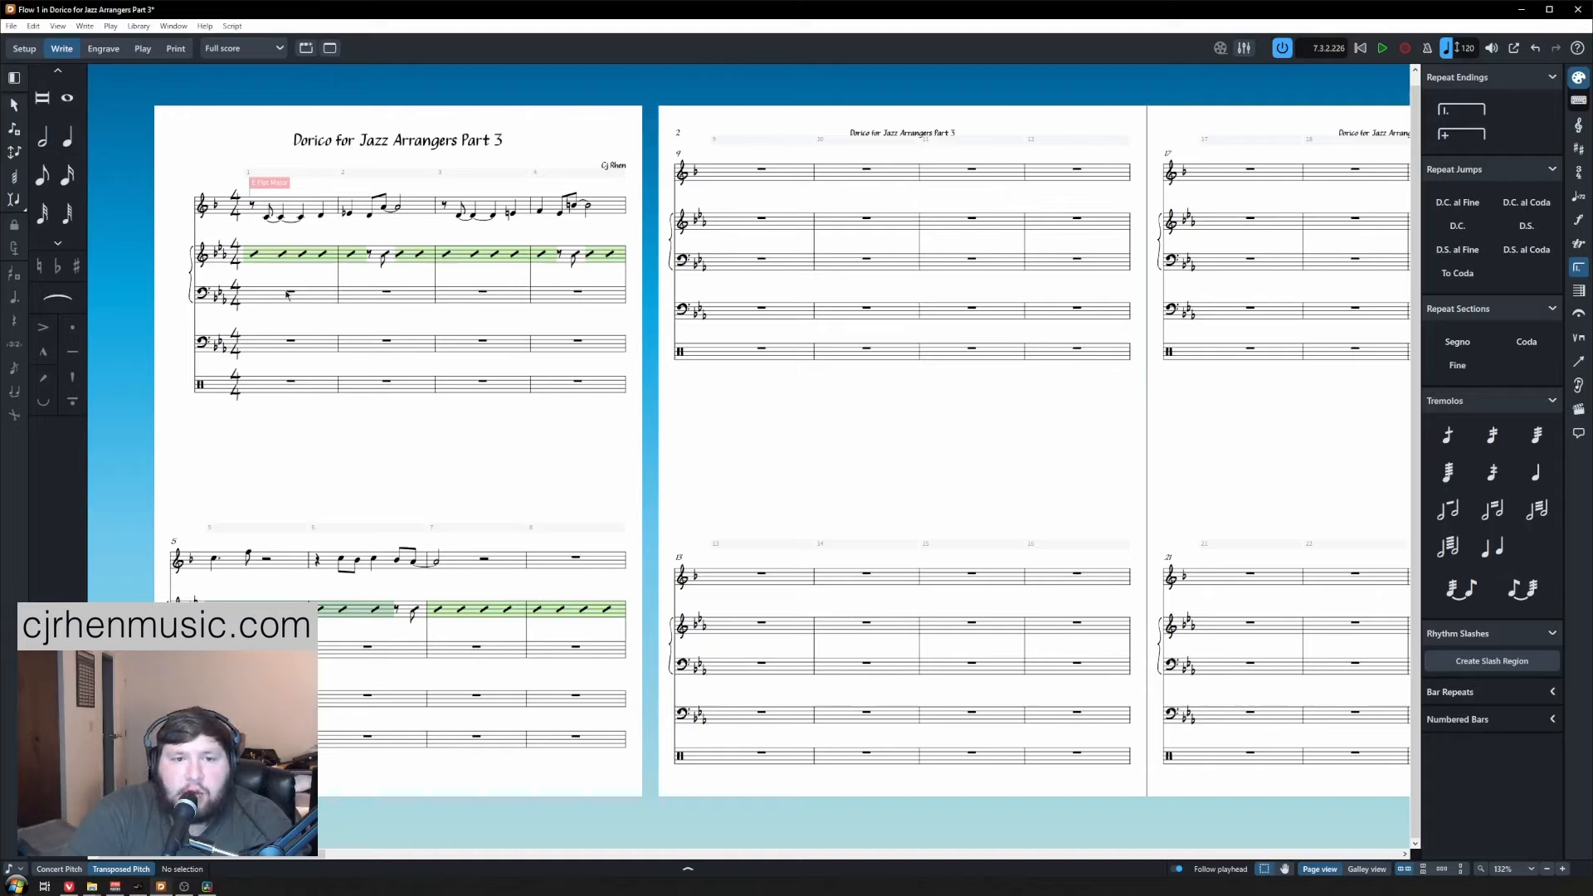
Add the chord symbol Ebmaj7 above the piano's upper staff on beat 1 of bar 1.
left_click(254, 258)
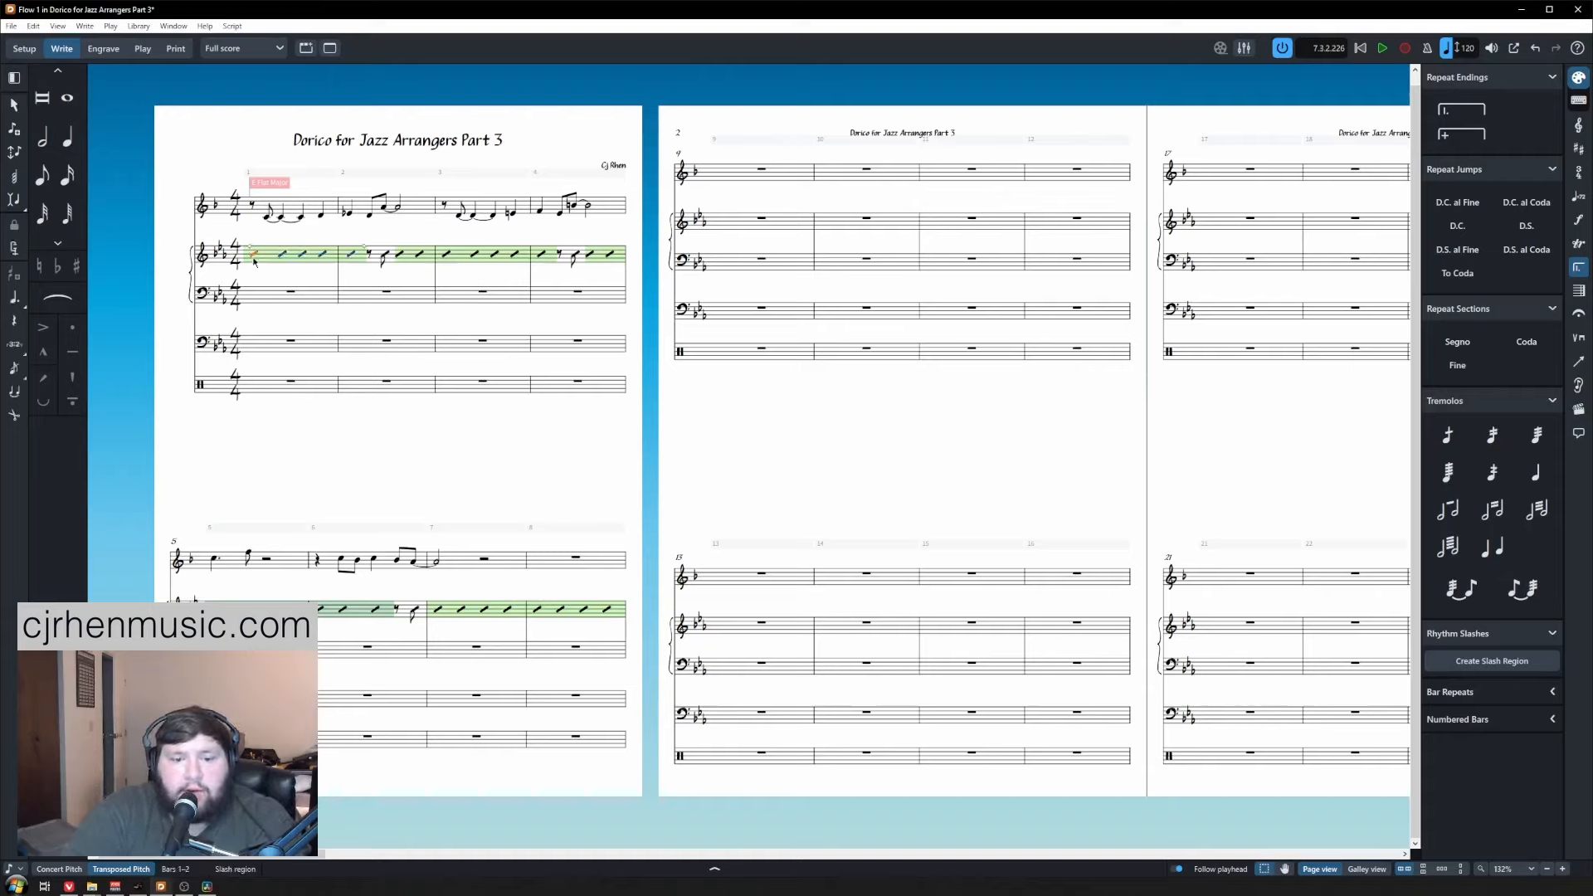
key("shift+q")
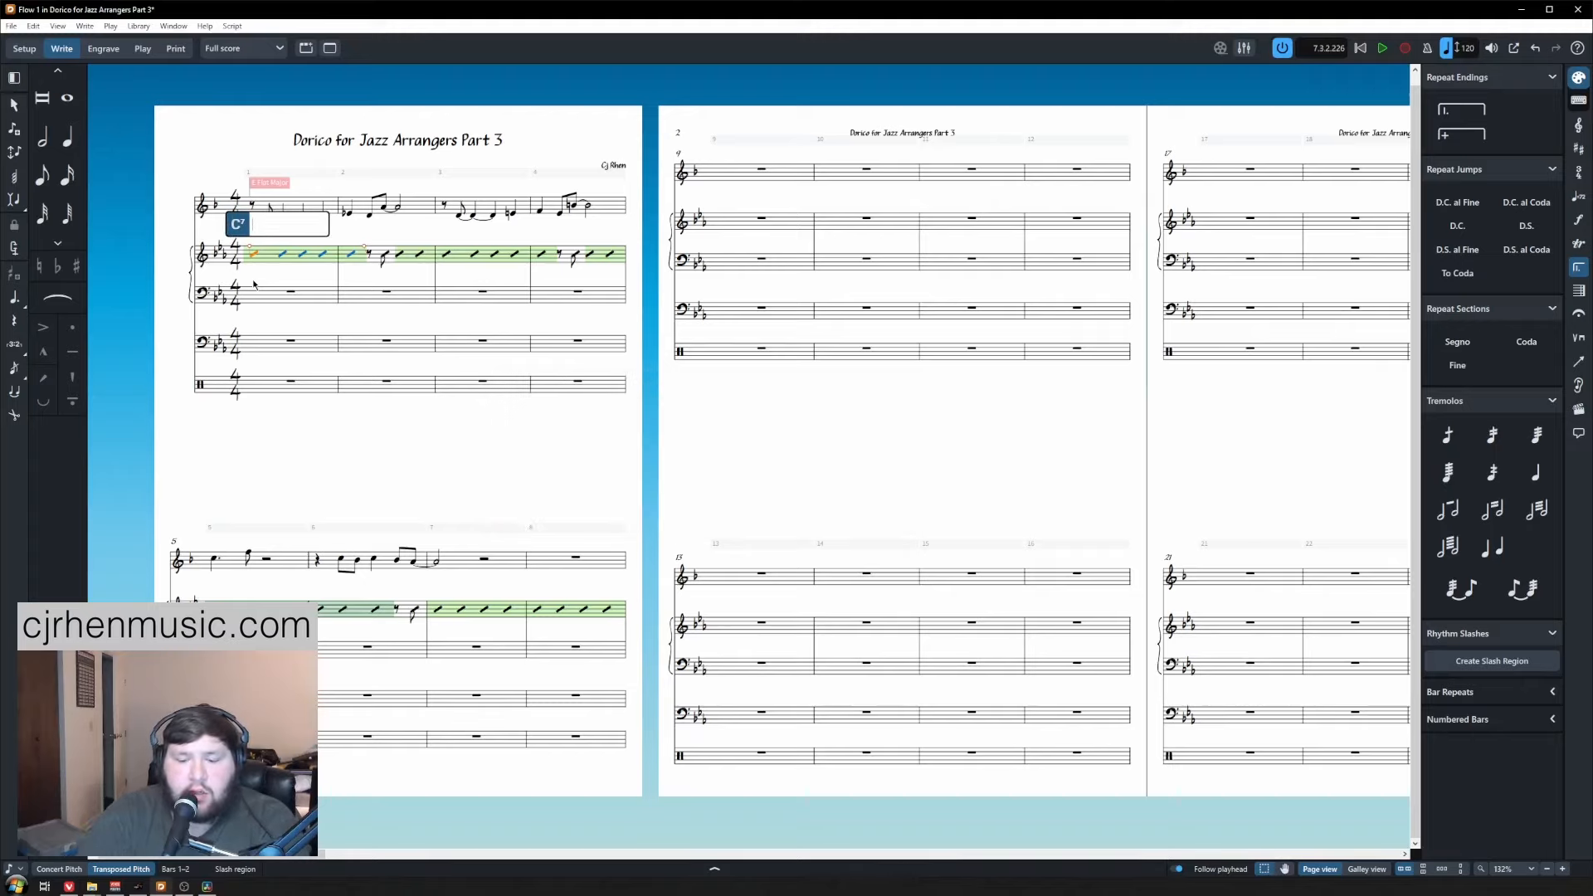
type("Ebmaj7")
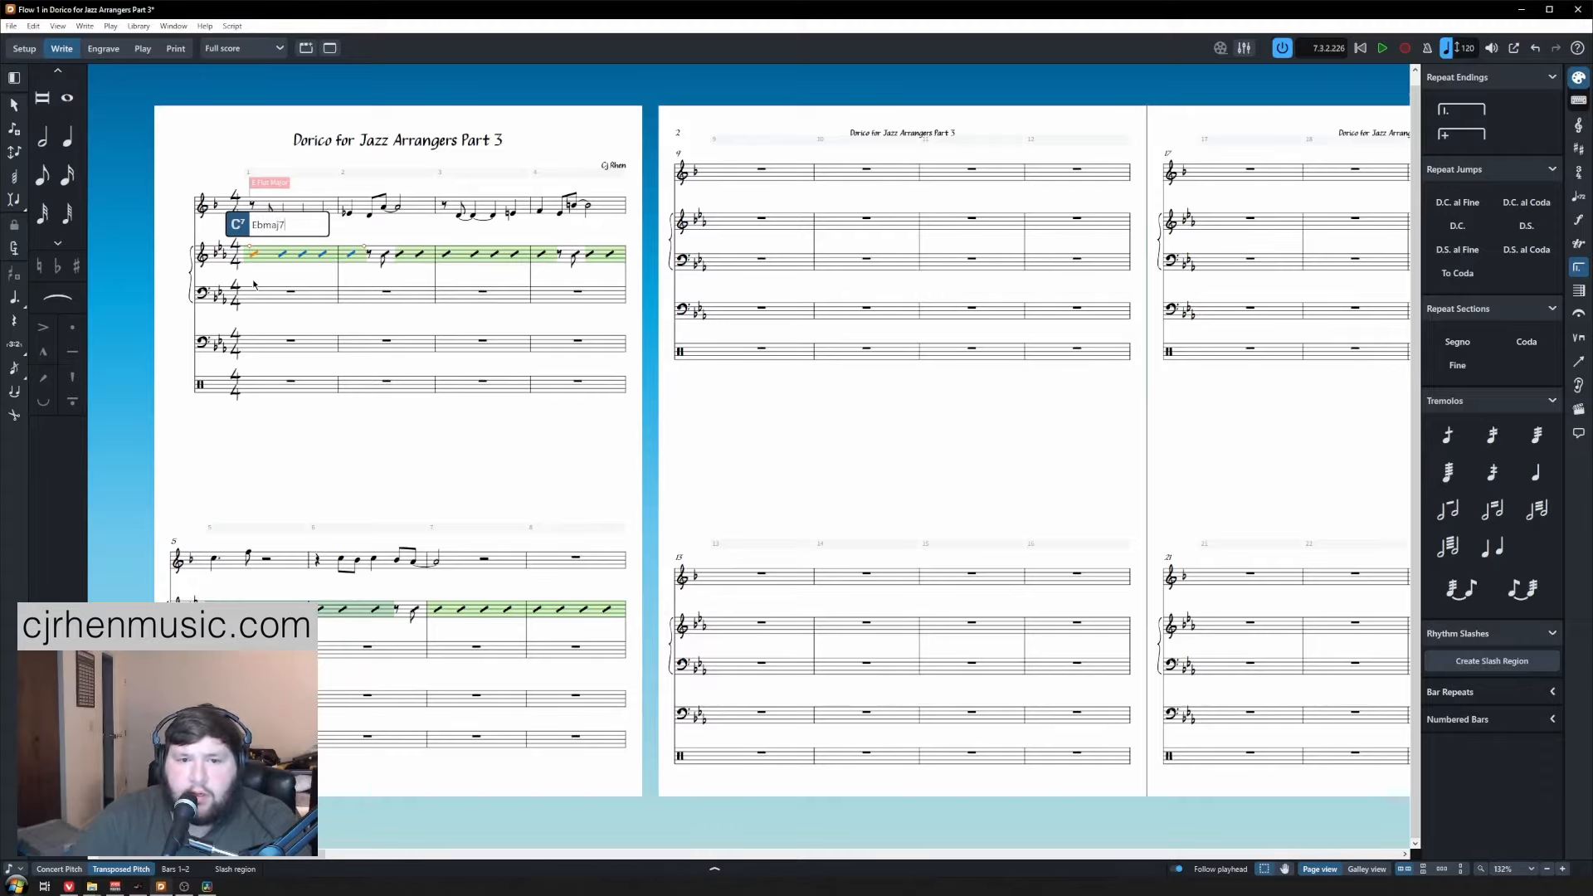
key("Return")
Add the chord symbol Ghalfdim7 above the piano's upper staff on beat 1 of bar 2.
scroll(254, 284, "up", 5)
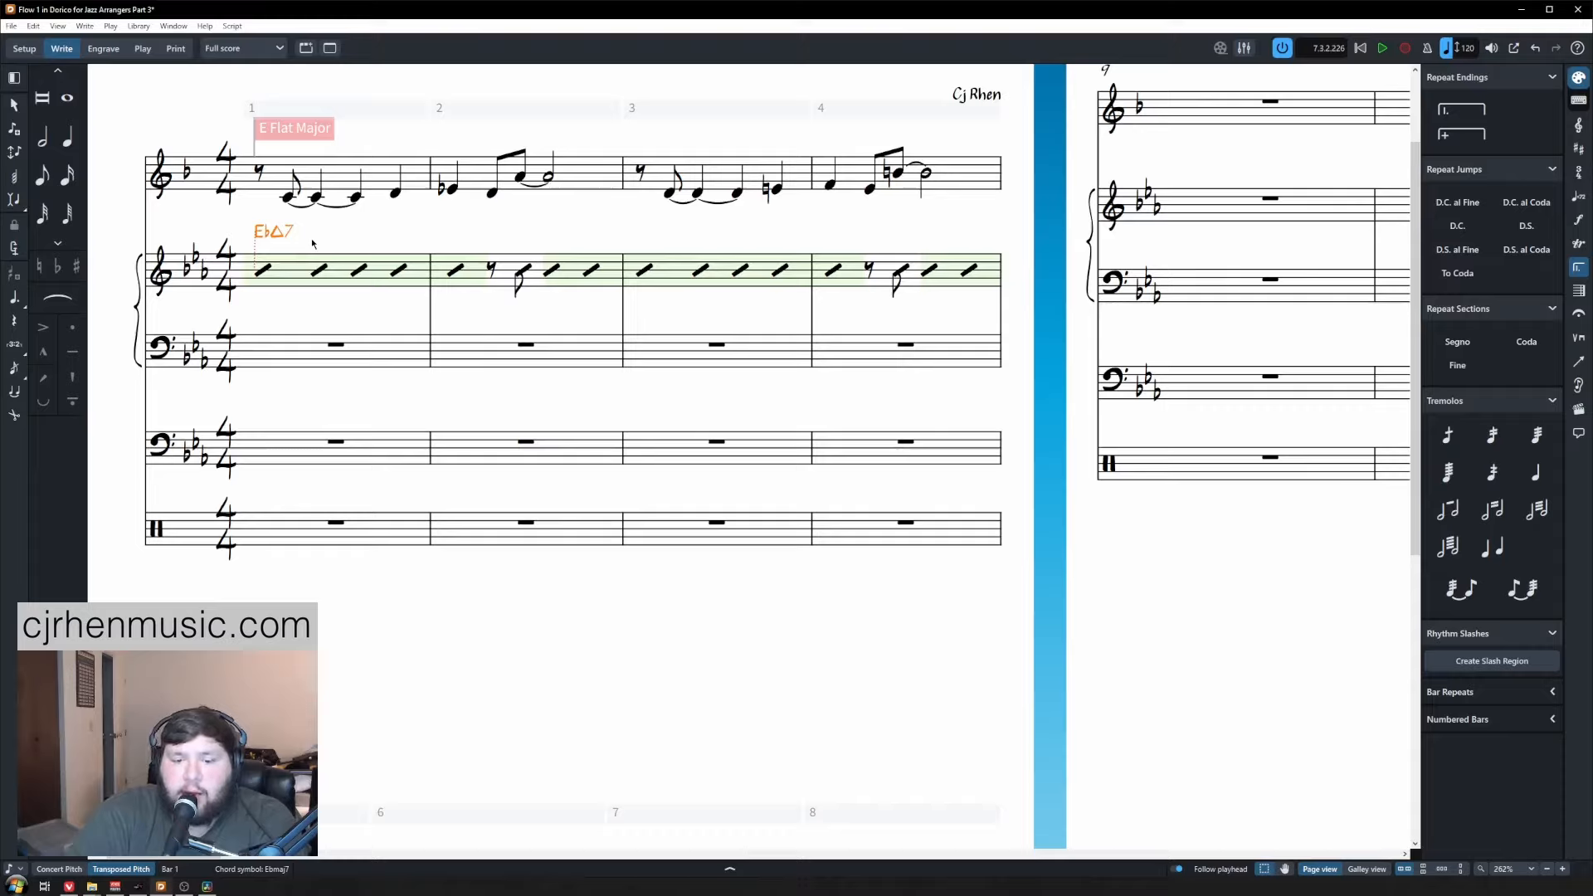
left_click(457, 242)
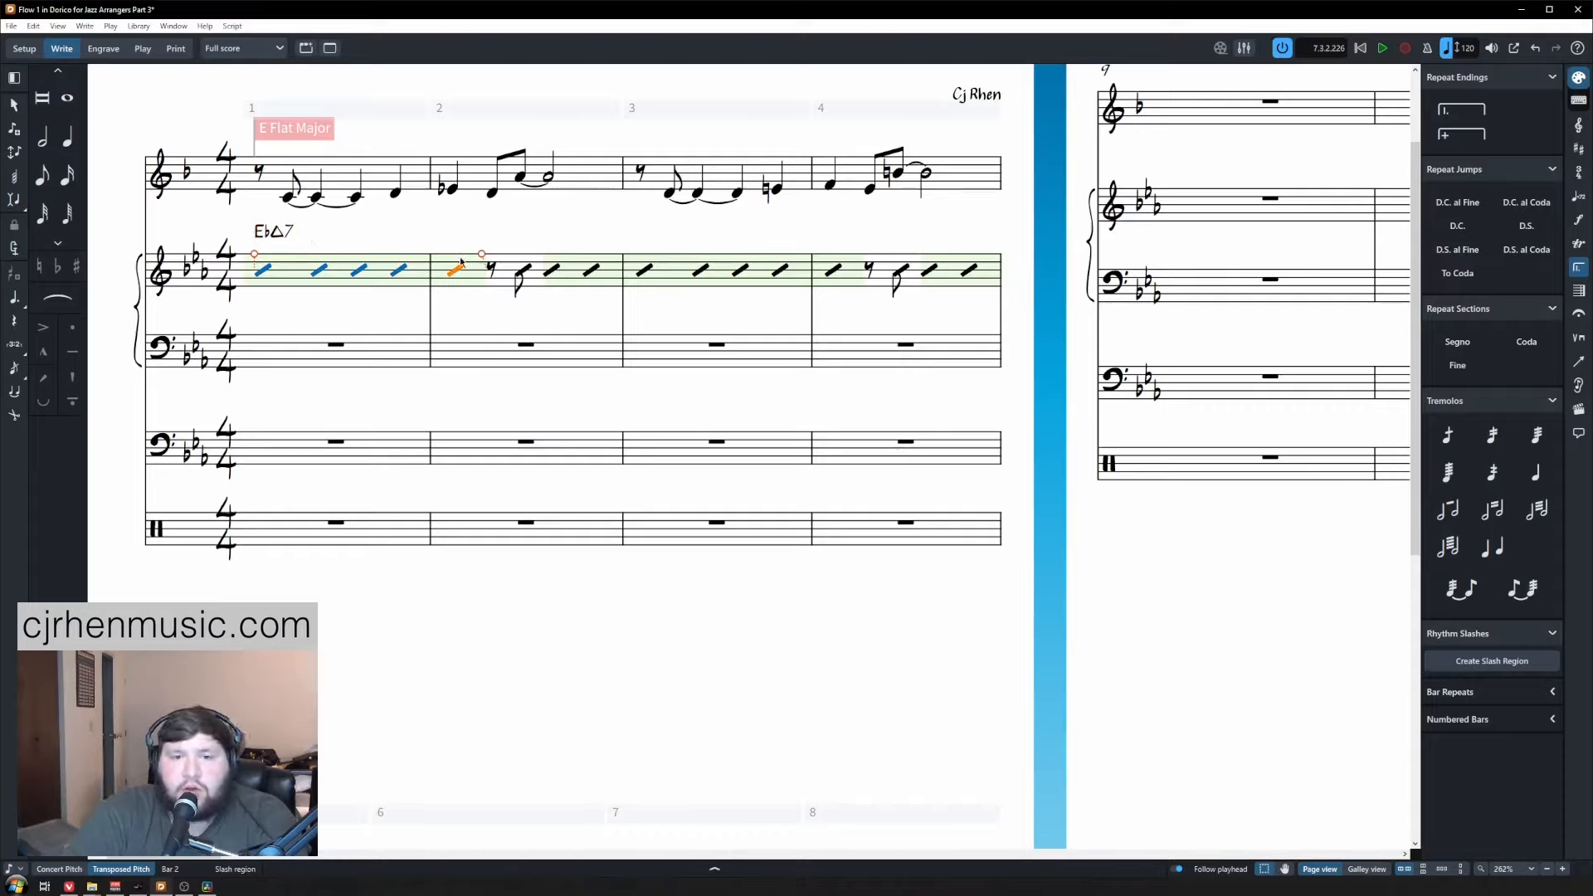
key("shift+q")
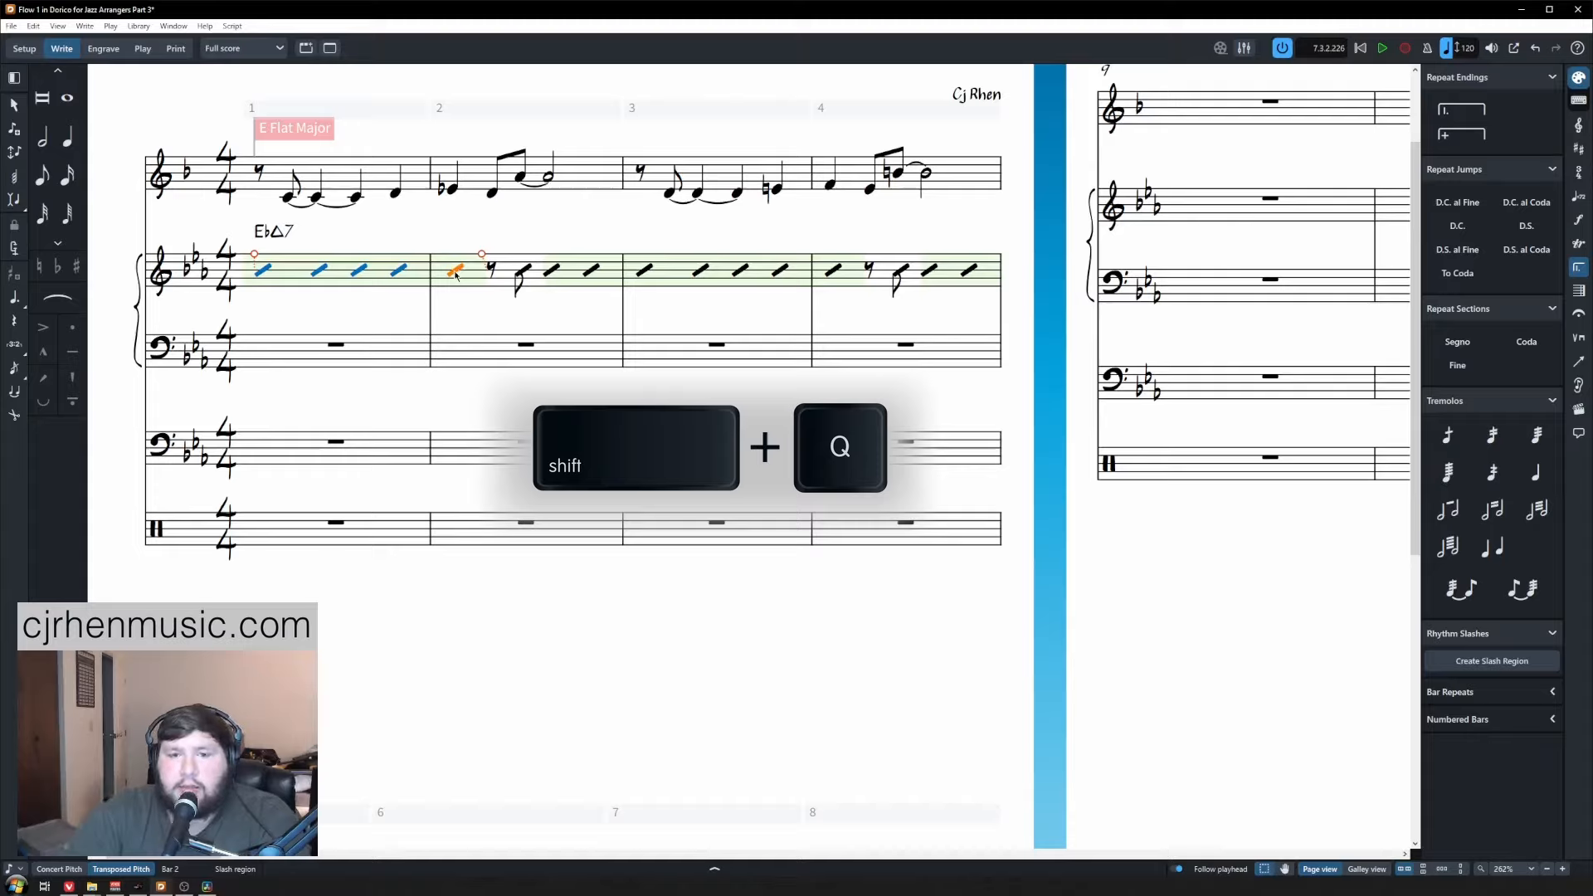
type("G")
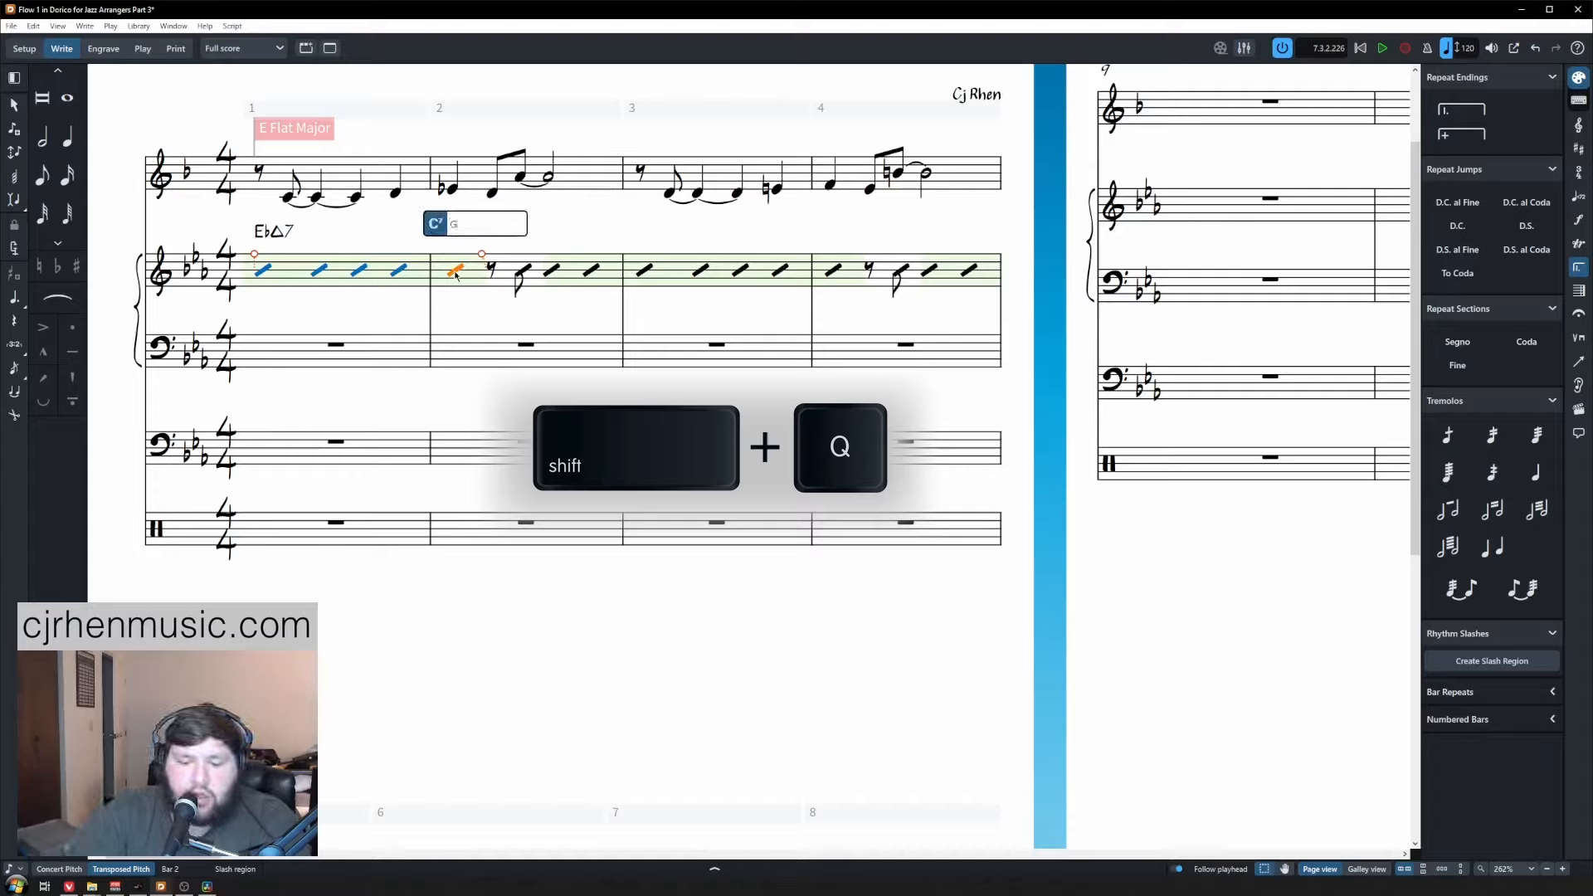
type("halfdim7")
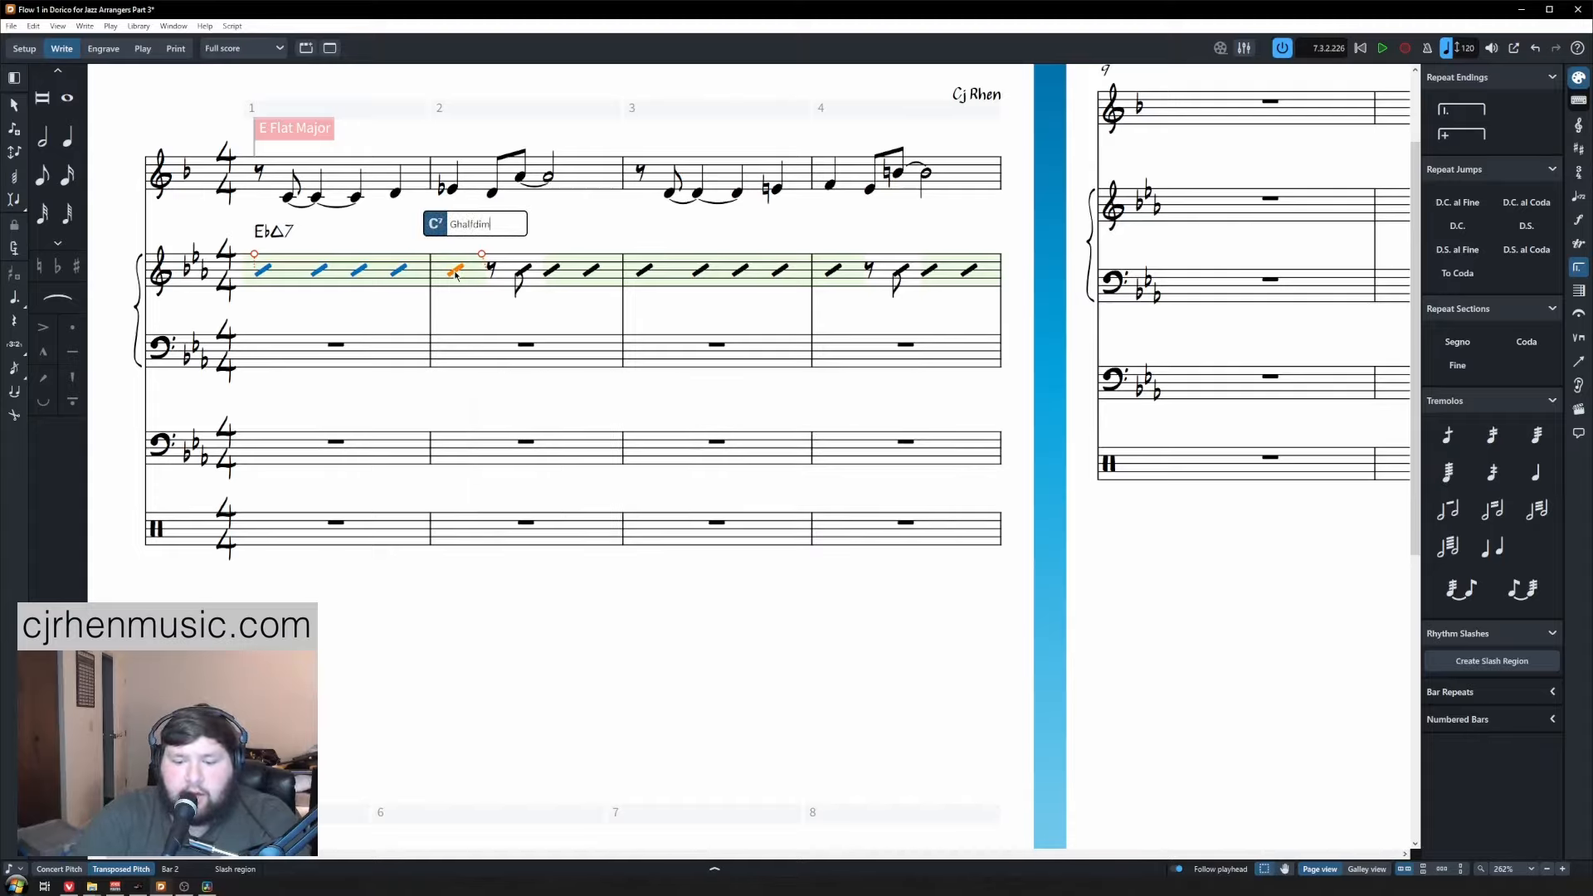
key("Return")
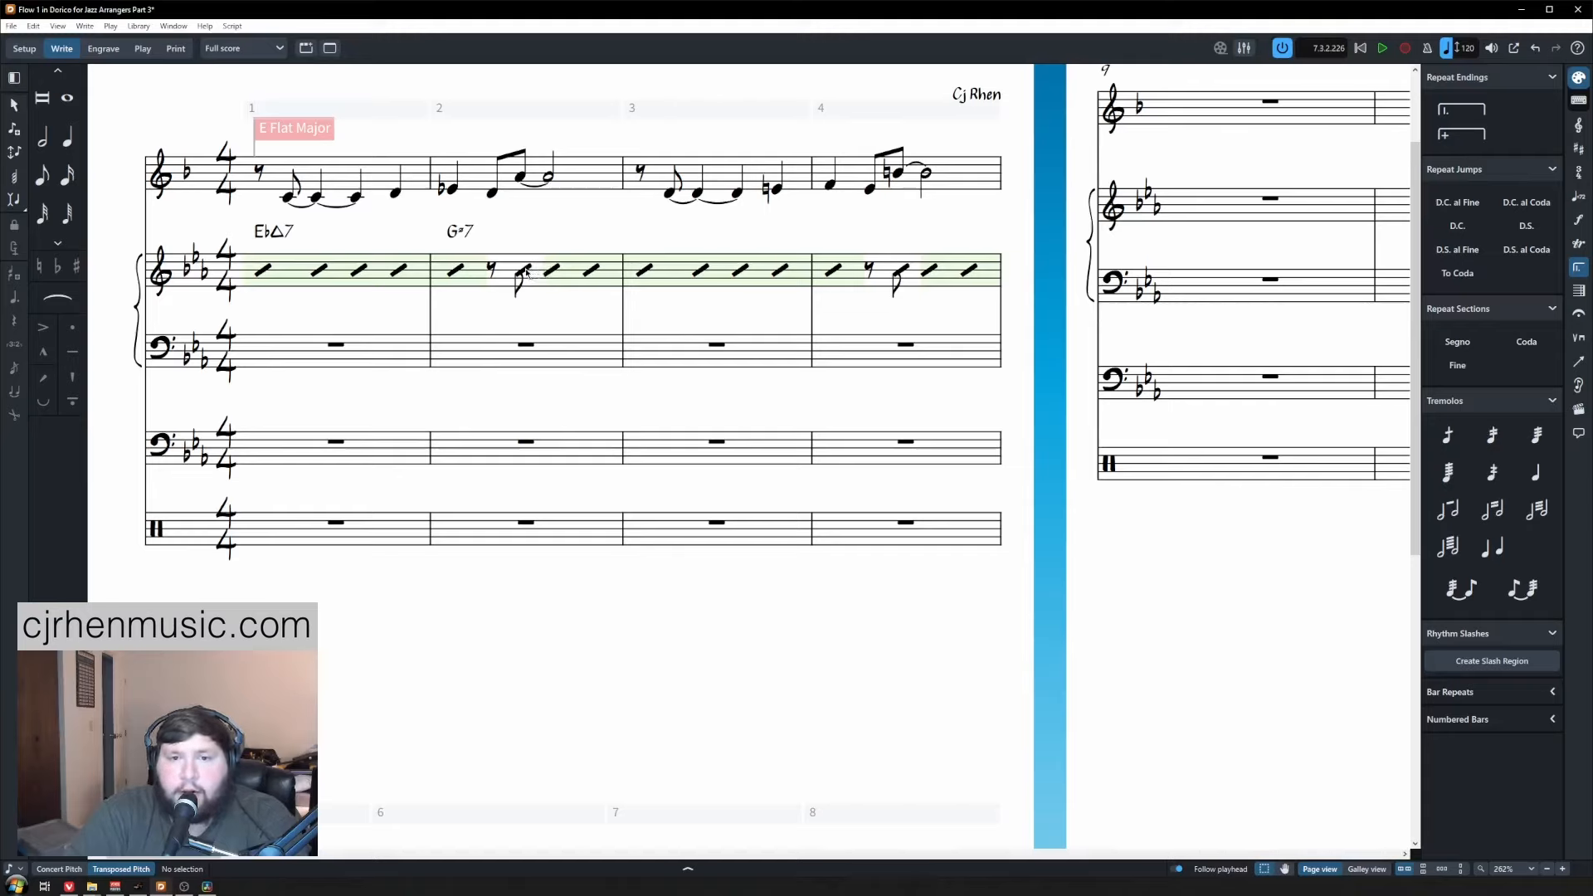
Add the chord symbol C7b9 above the eighth-note rhythmic slash on the "and" of beat 2 in bar 2.
left_click(526, 271)
key("shift+q")
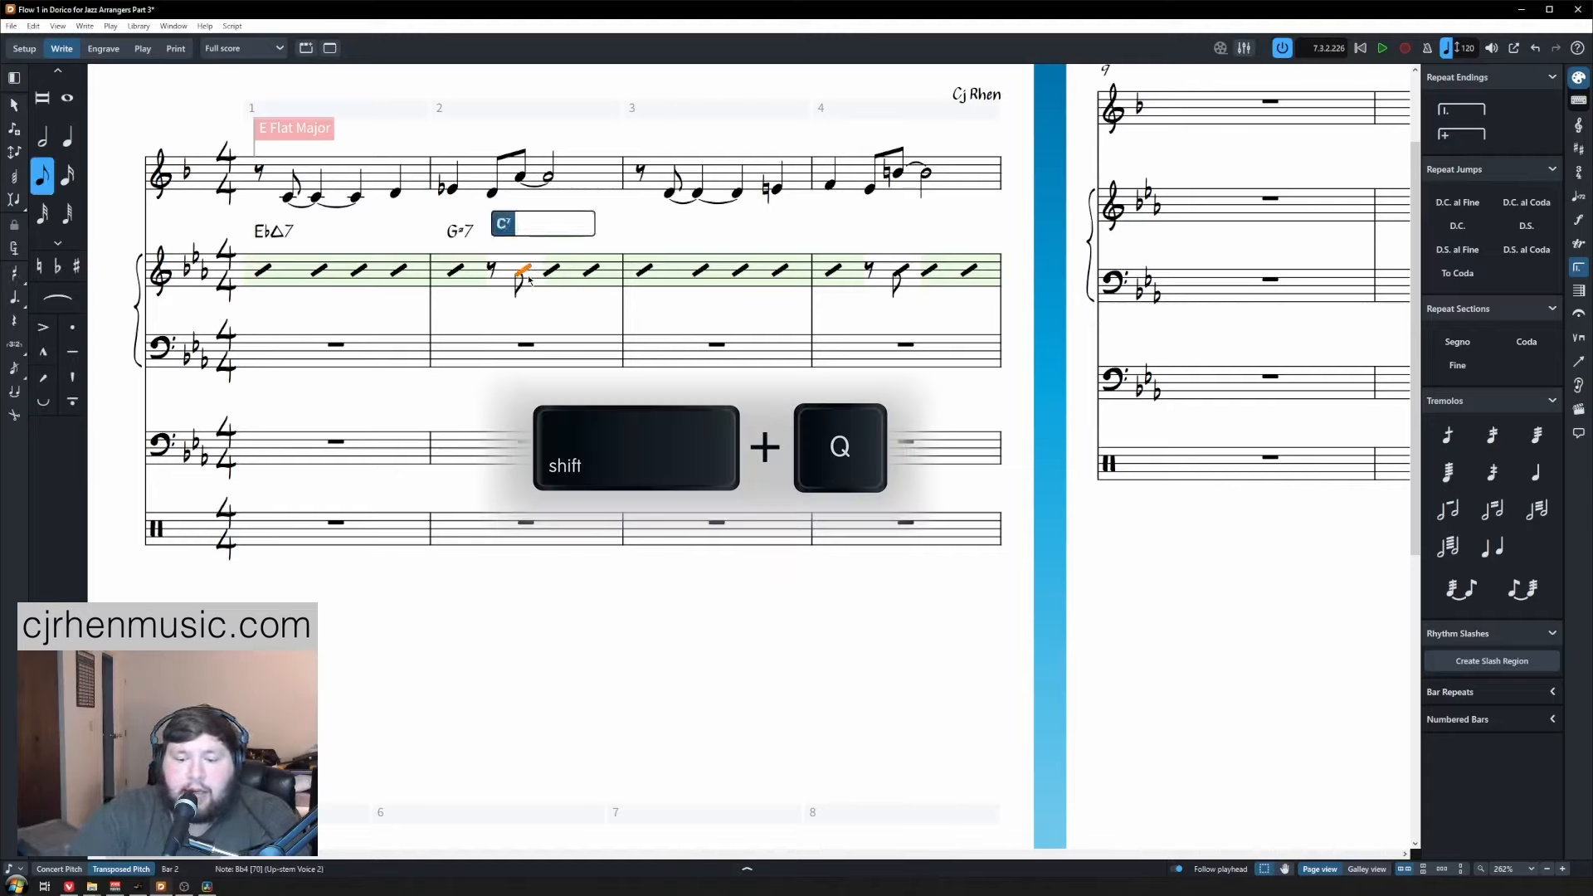
type("c7b9")
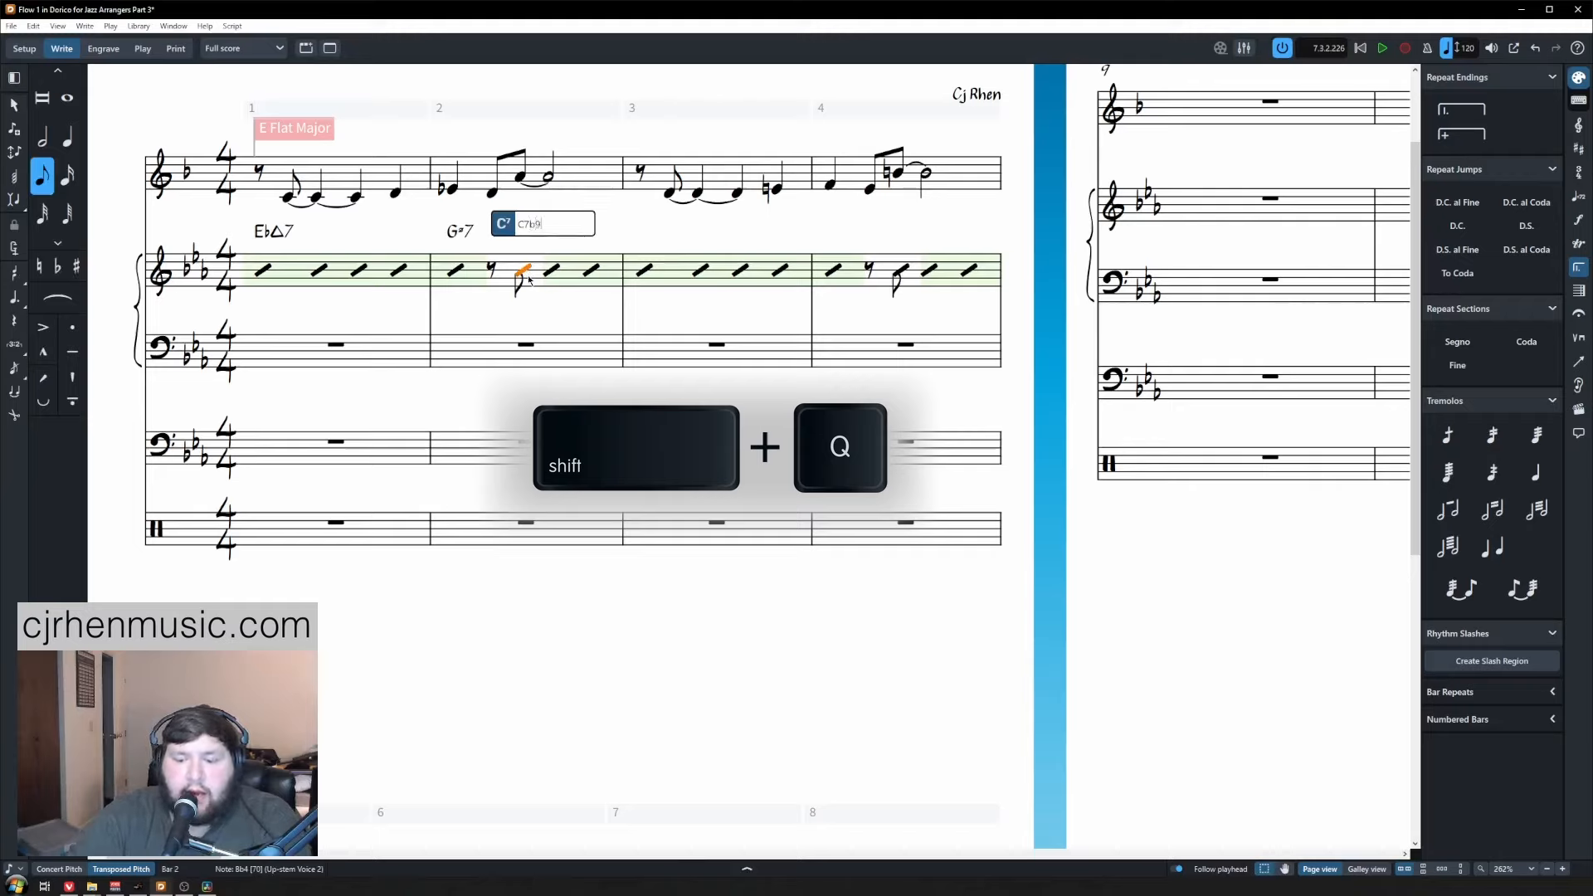
key("Return")
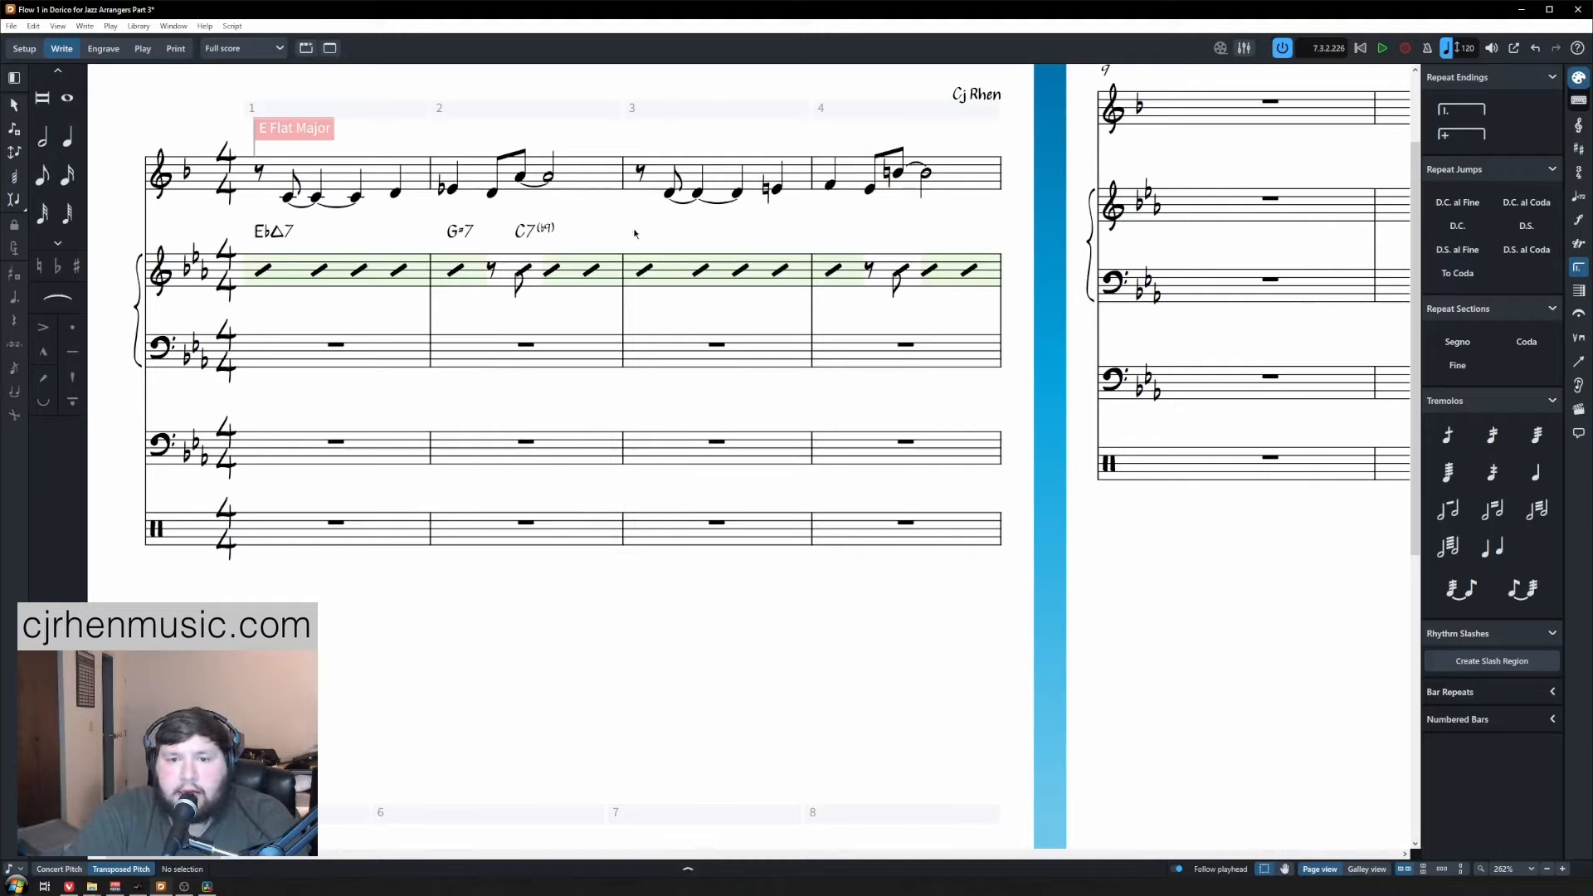
Add the chord symbol Fm7 above the piano's upper staff on beat 1 of bar 3.
left_click(645, 271)
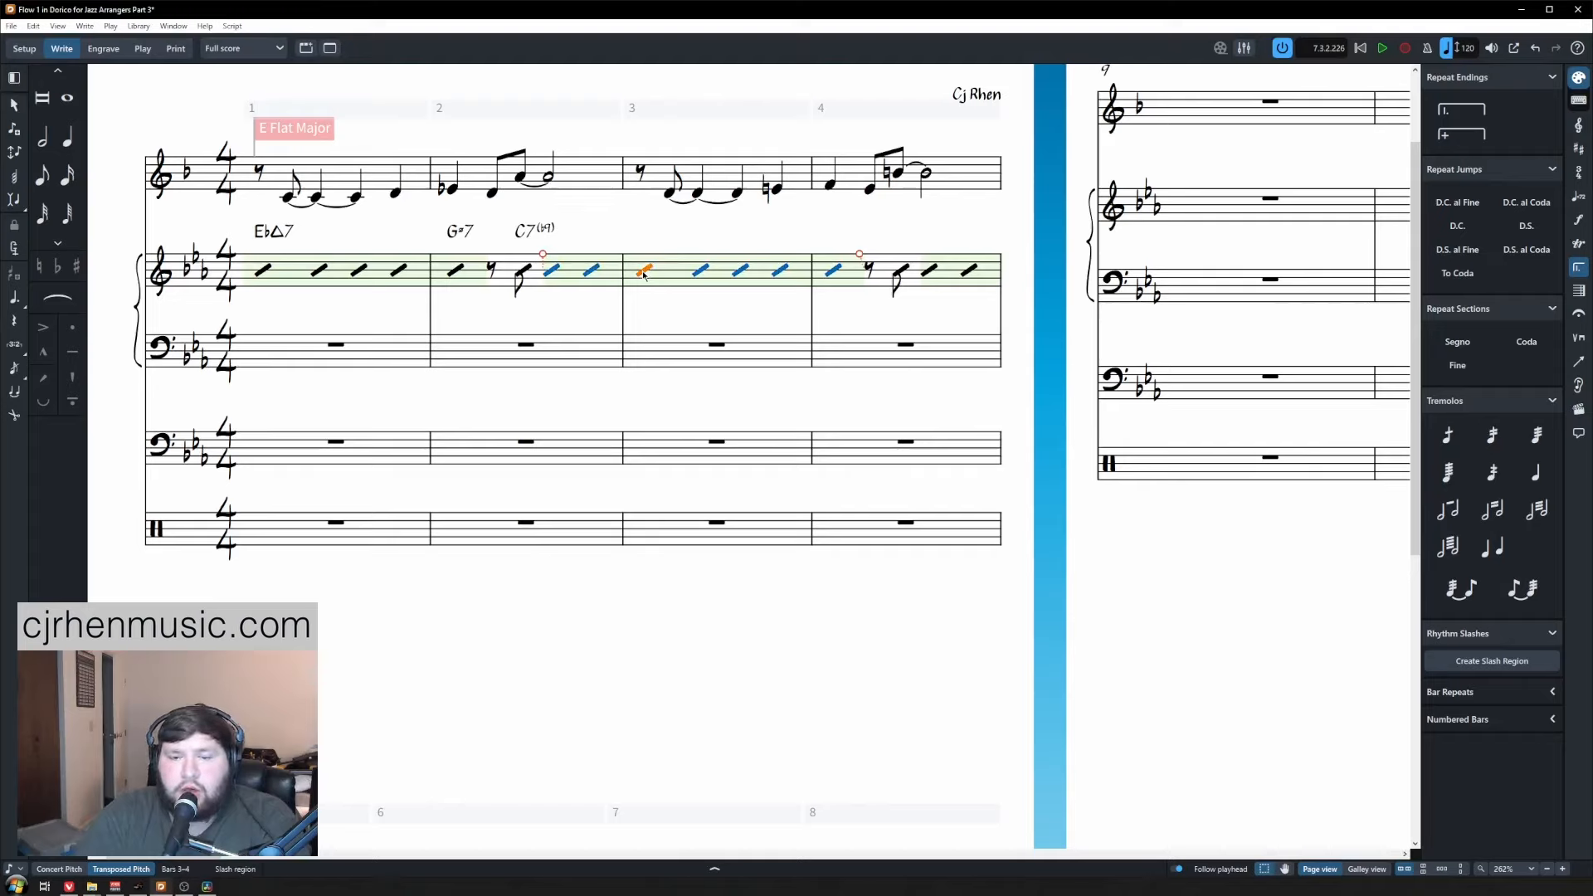
key("shift+q")
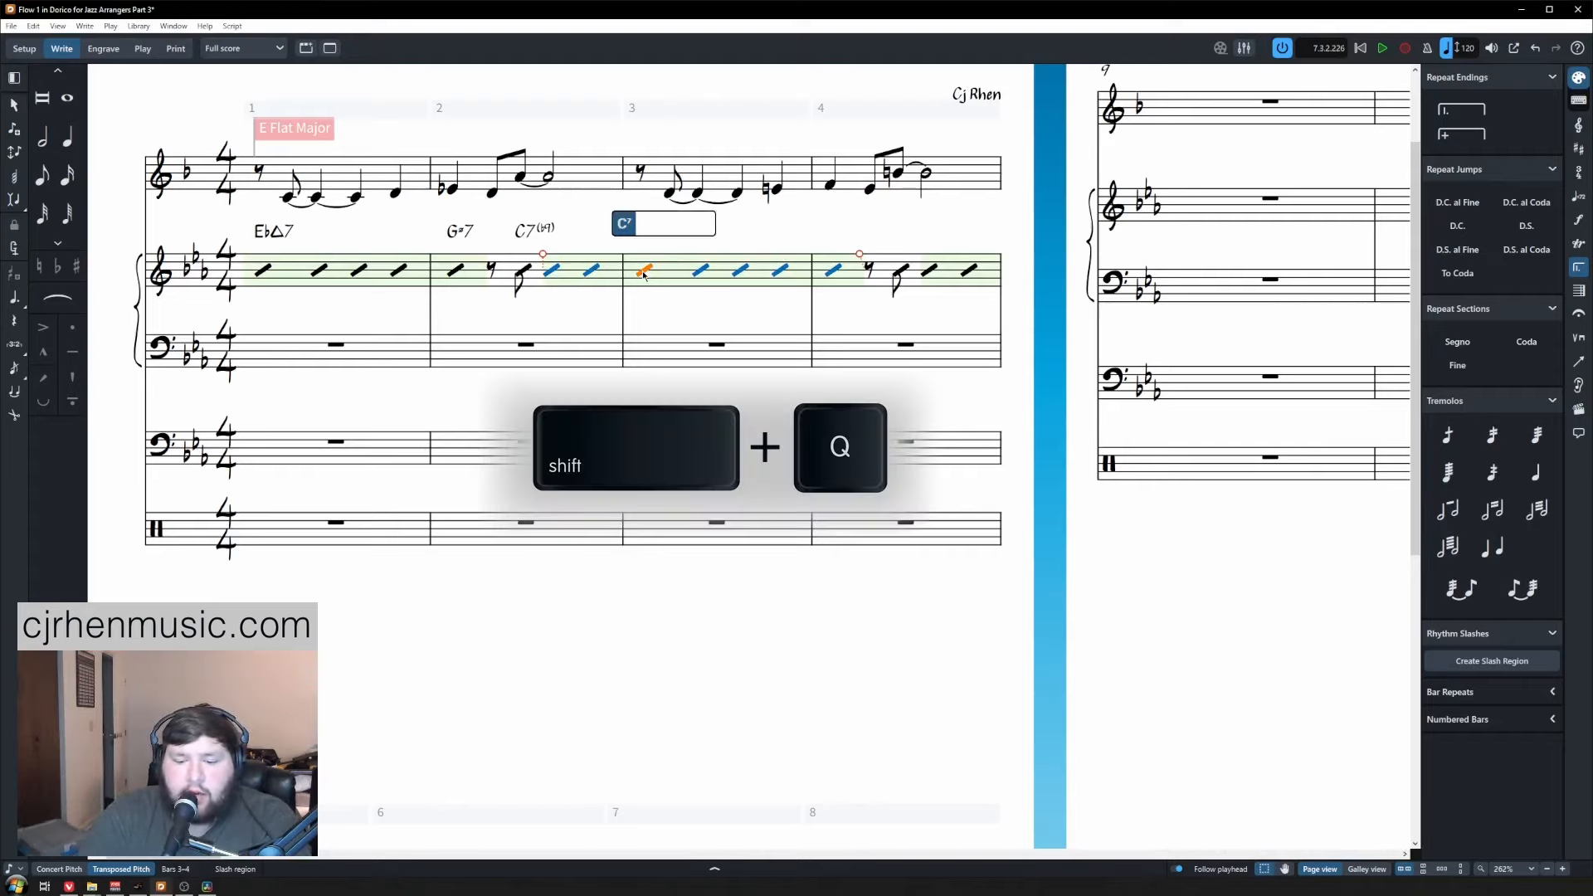
type("Fm7")
key("Return")
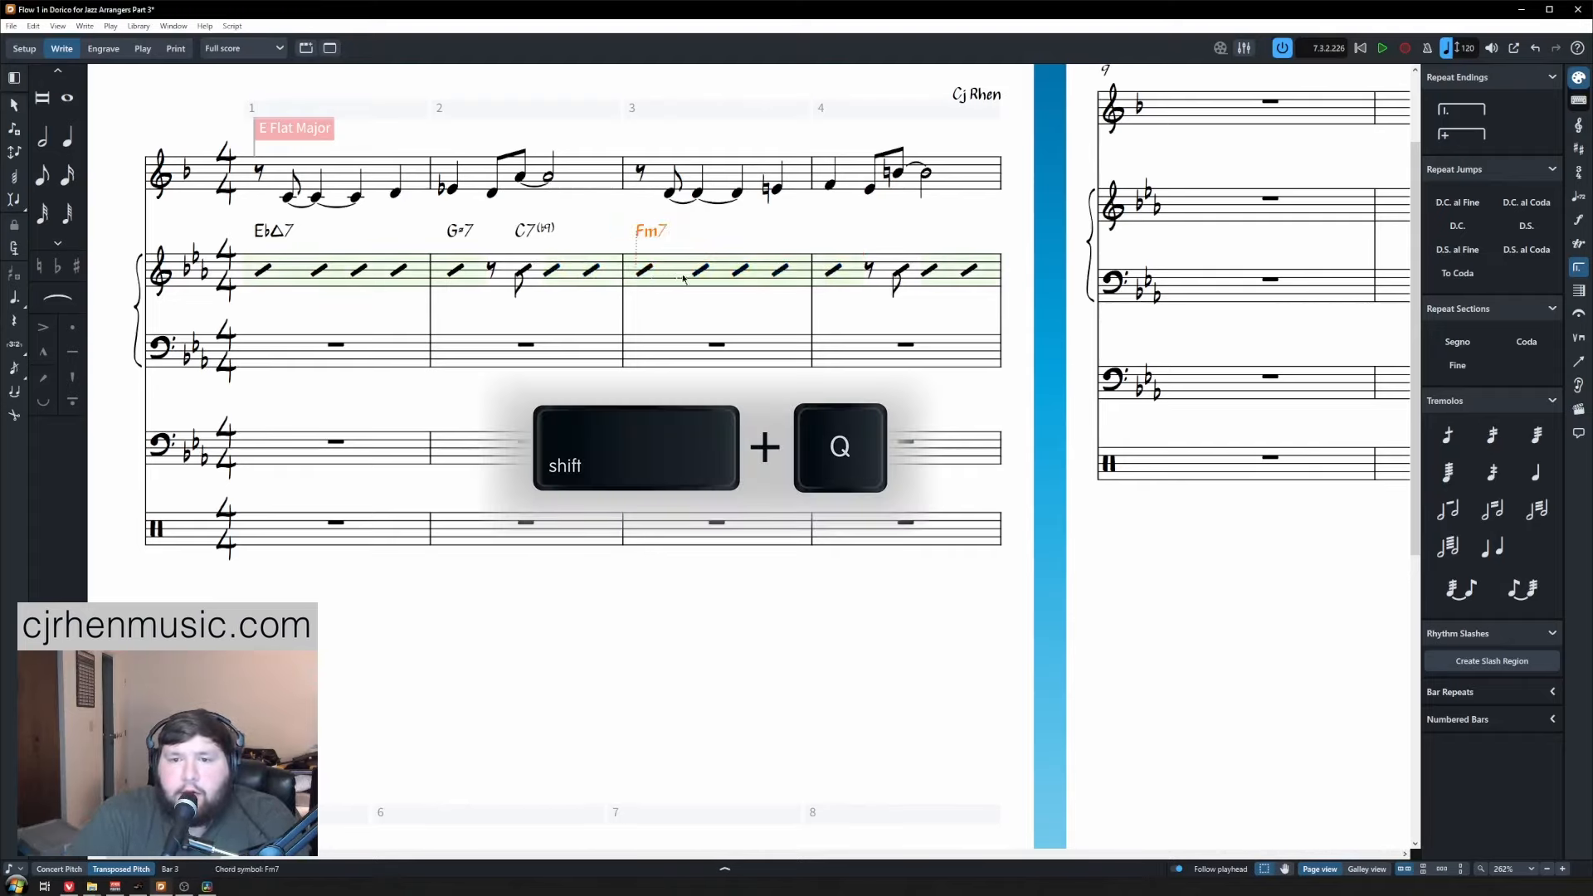
Add the chord symbol Ahalfdim7 above the piano's upper staff on beat 1 of bar 4.
left_click(834, 275)
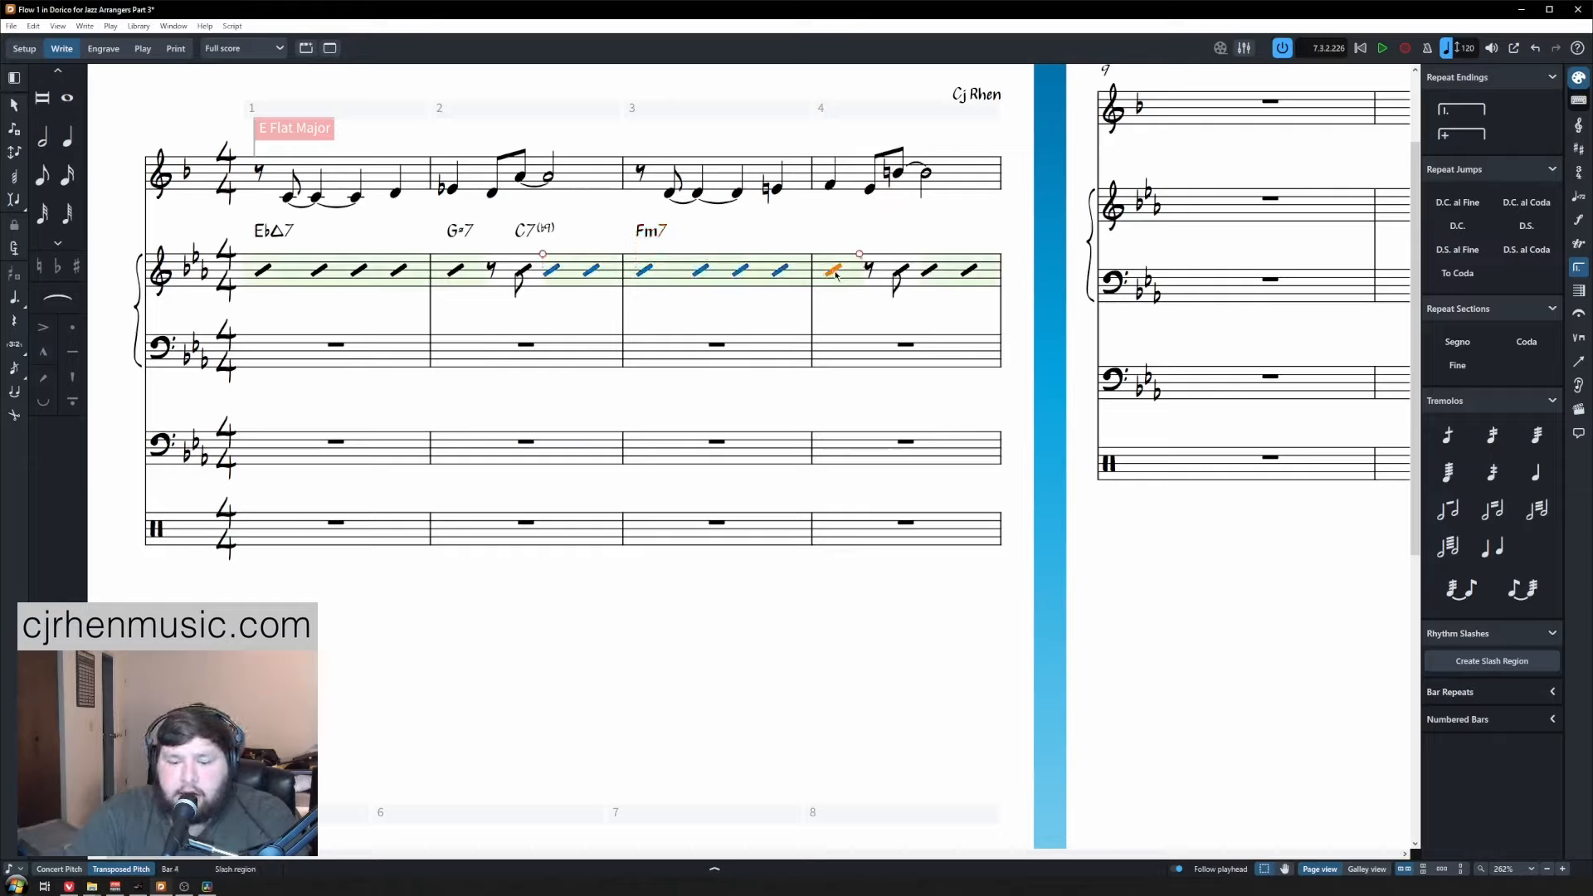
key("shift+q")
type("Abm")
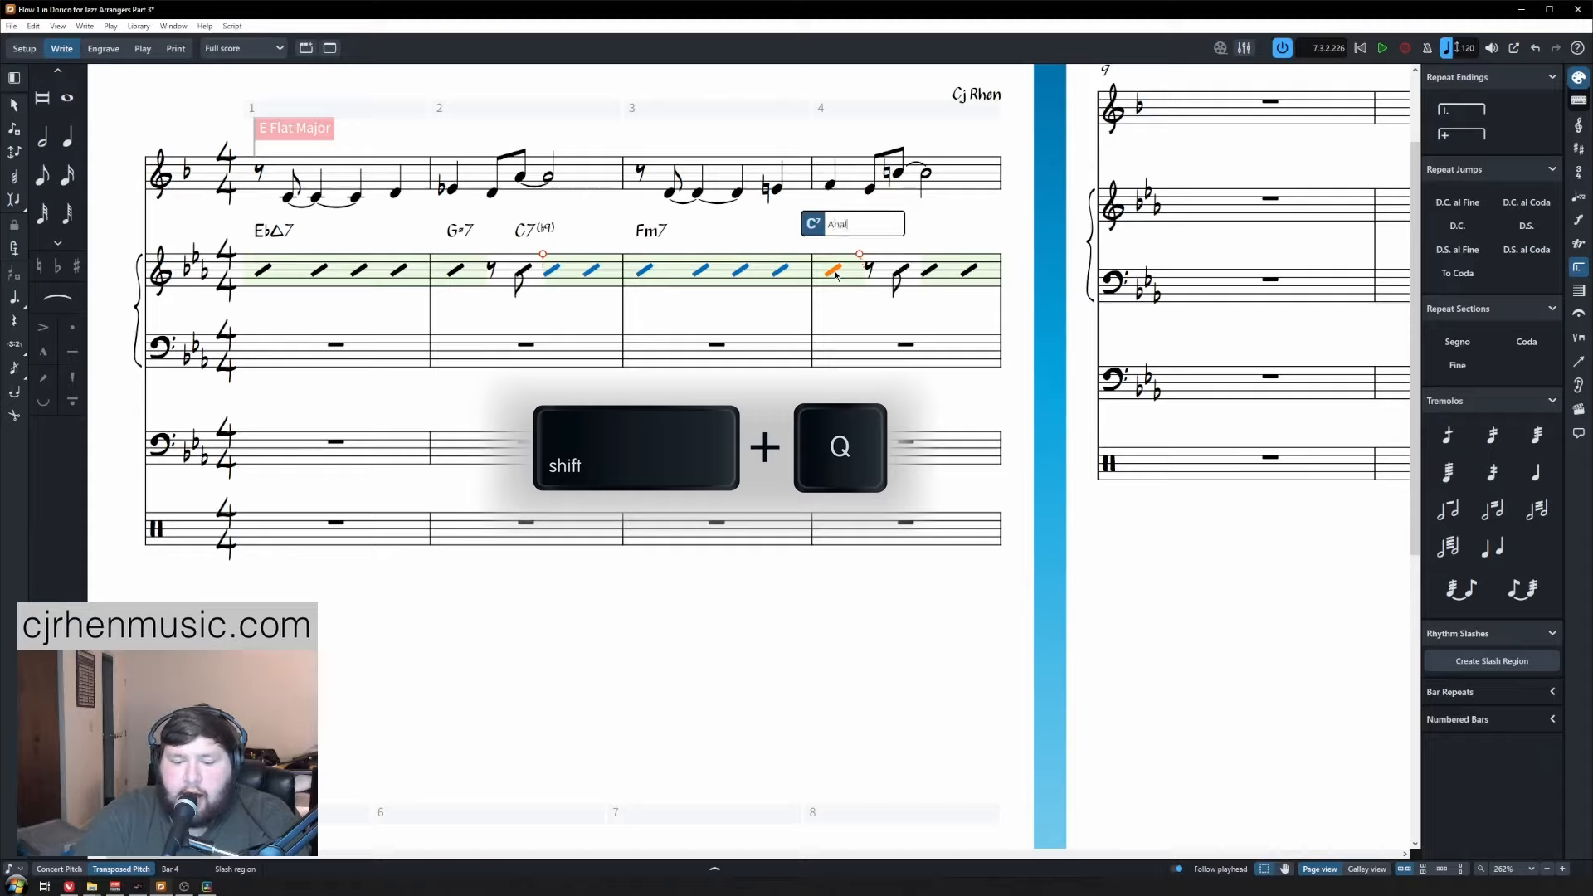
type("dim7")
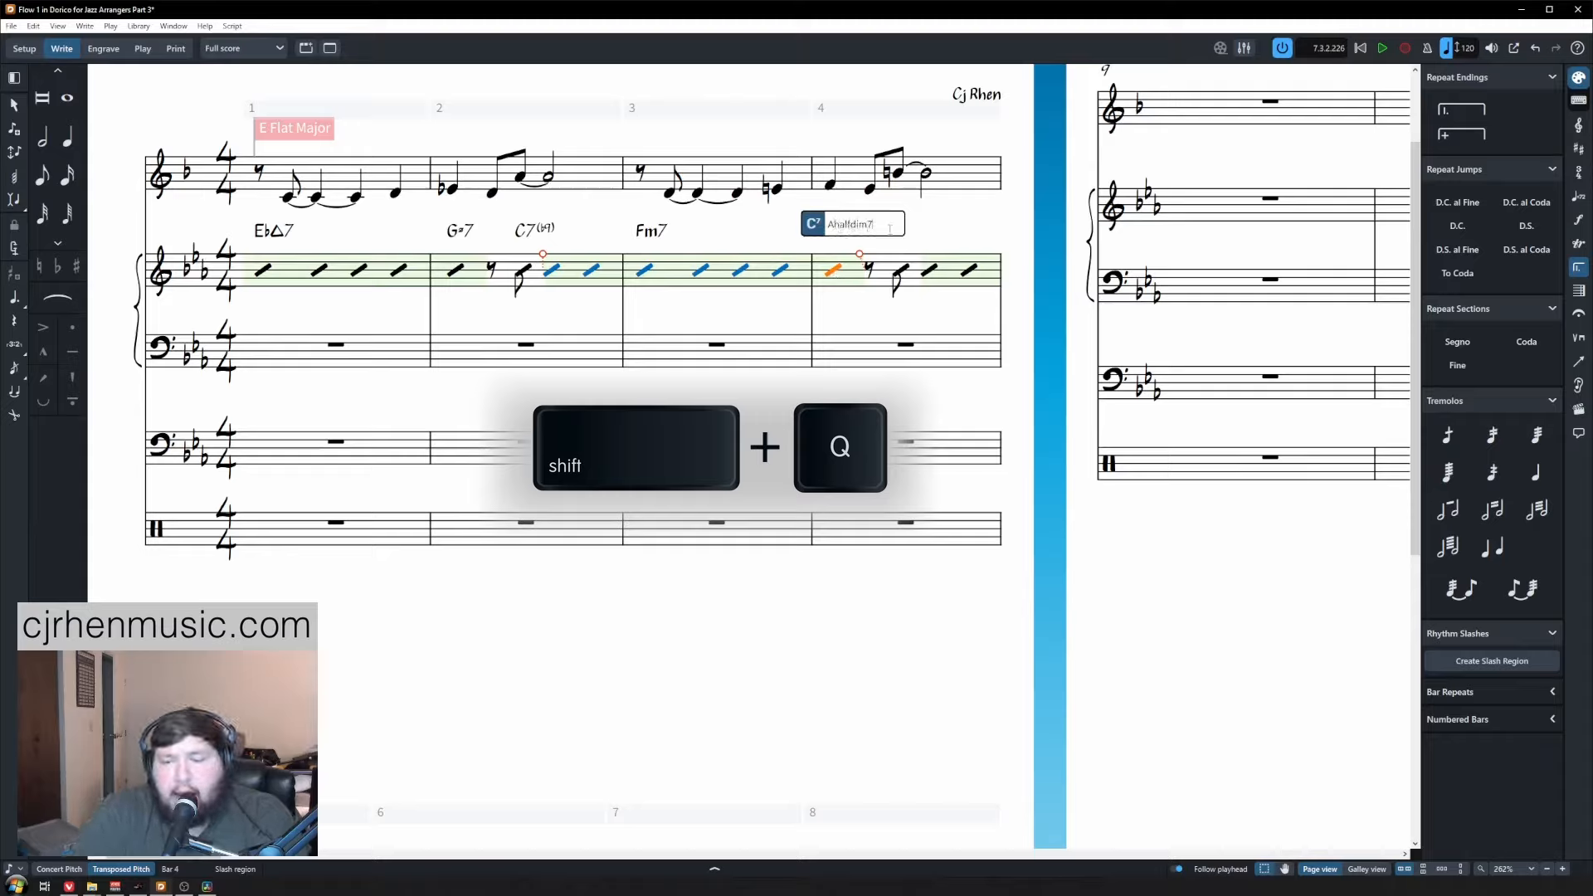
key("Return")
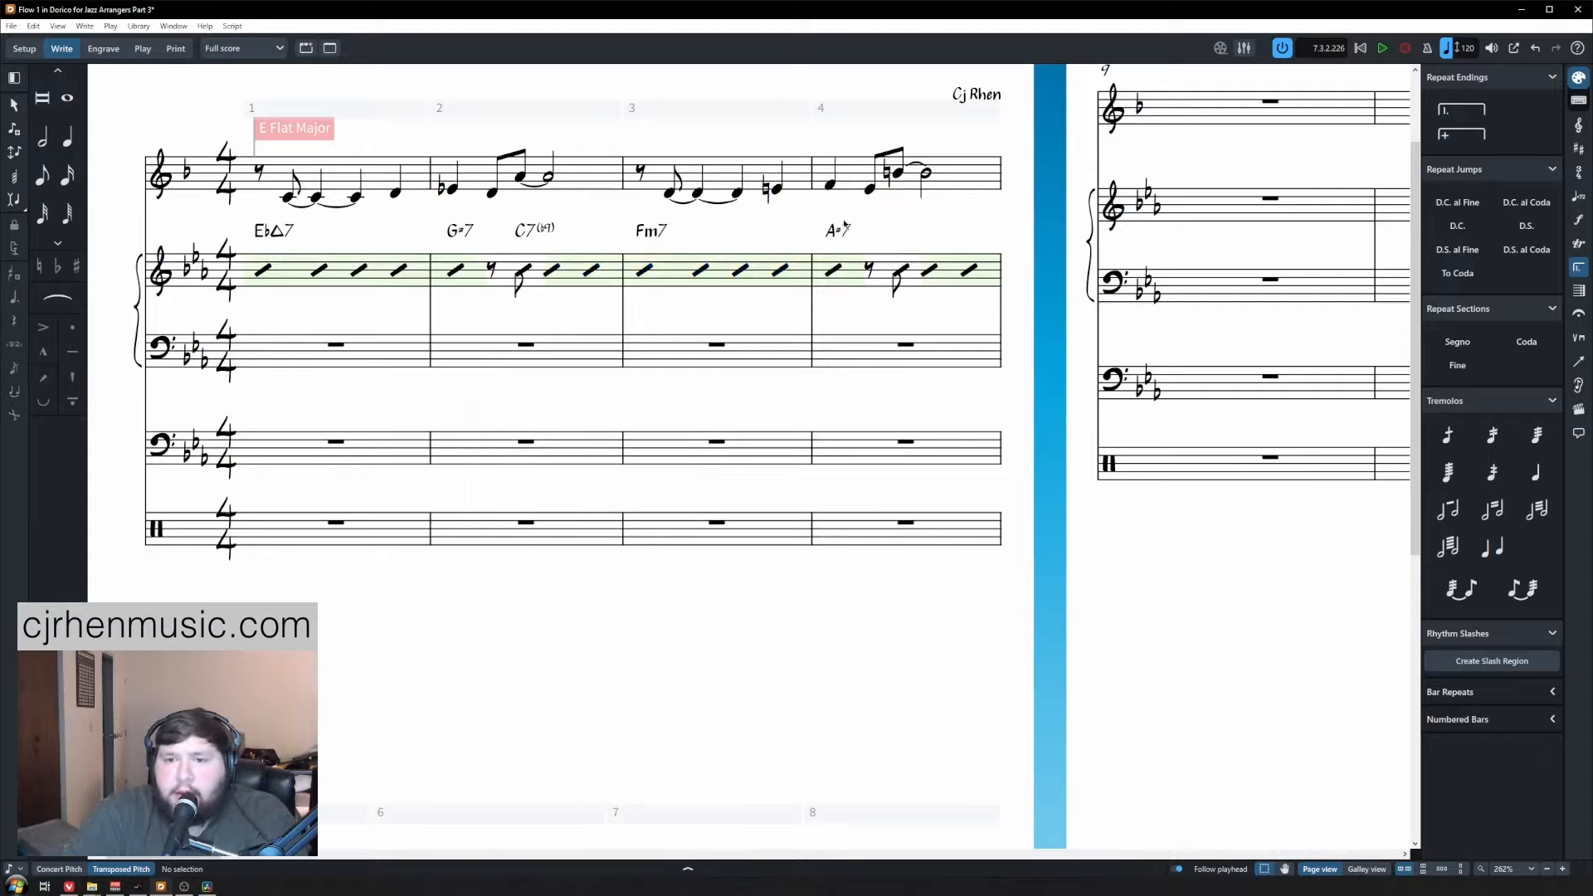
Add the chord symbol D7b9 above the eighth-note rhythmic slash on the "and" of beat 2 in bar 4.
left_click(900, 272)
key("shift+q")
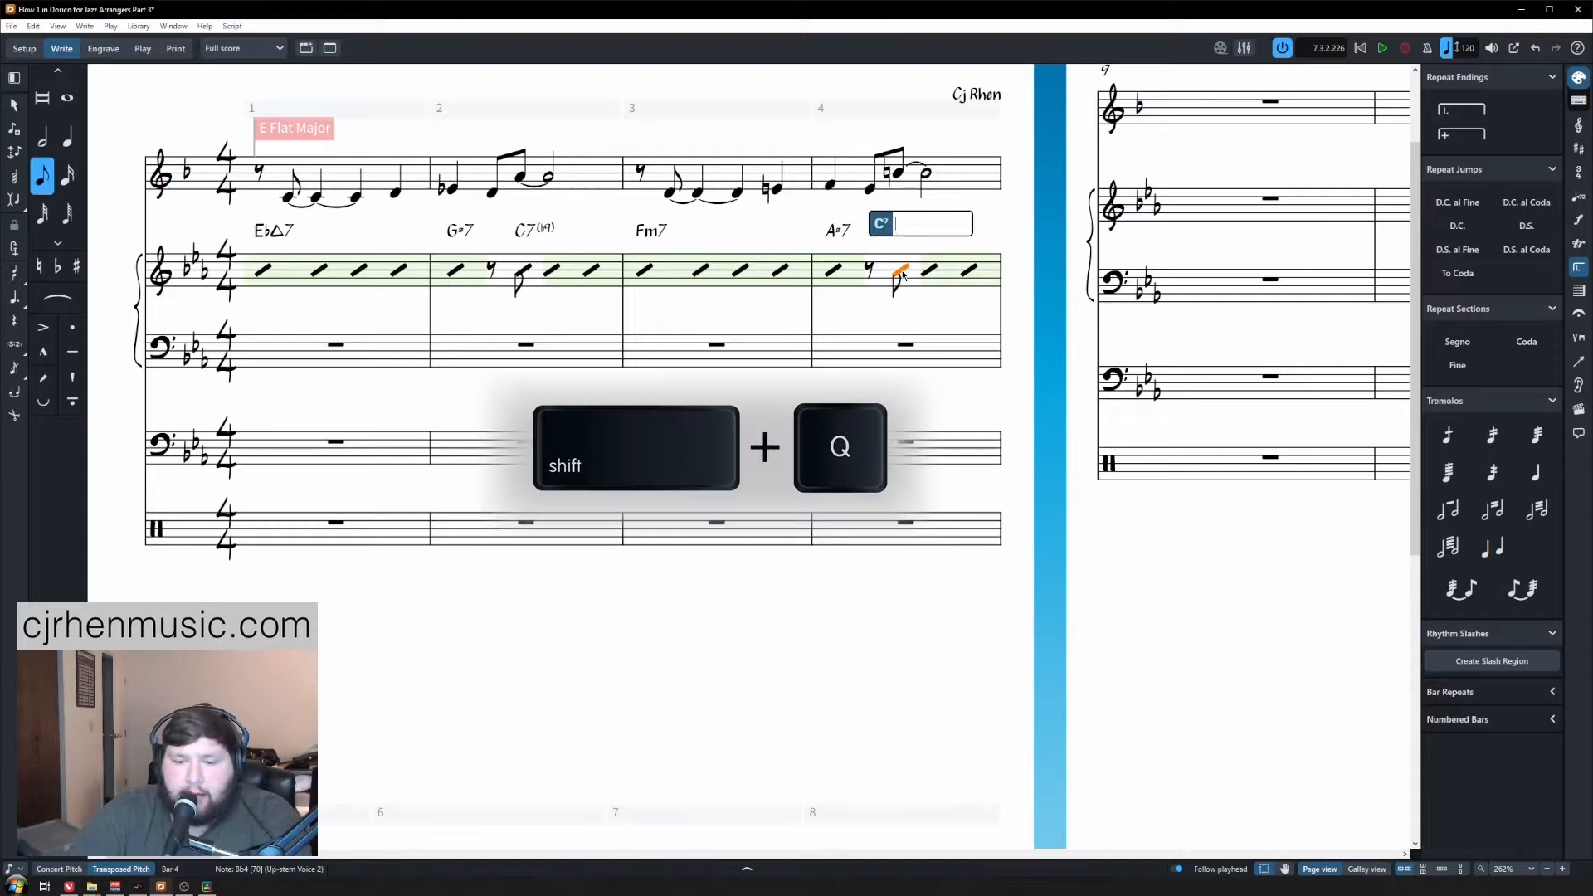
type("D7b9")
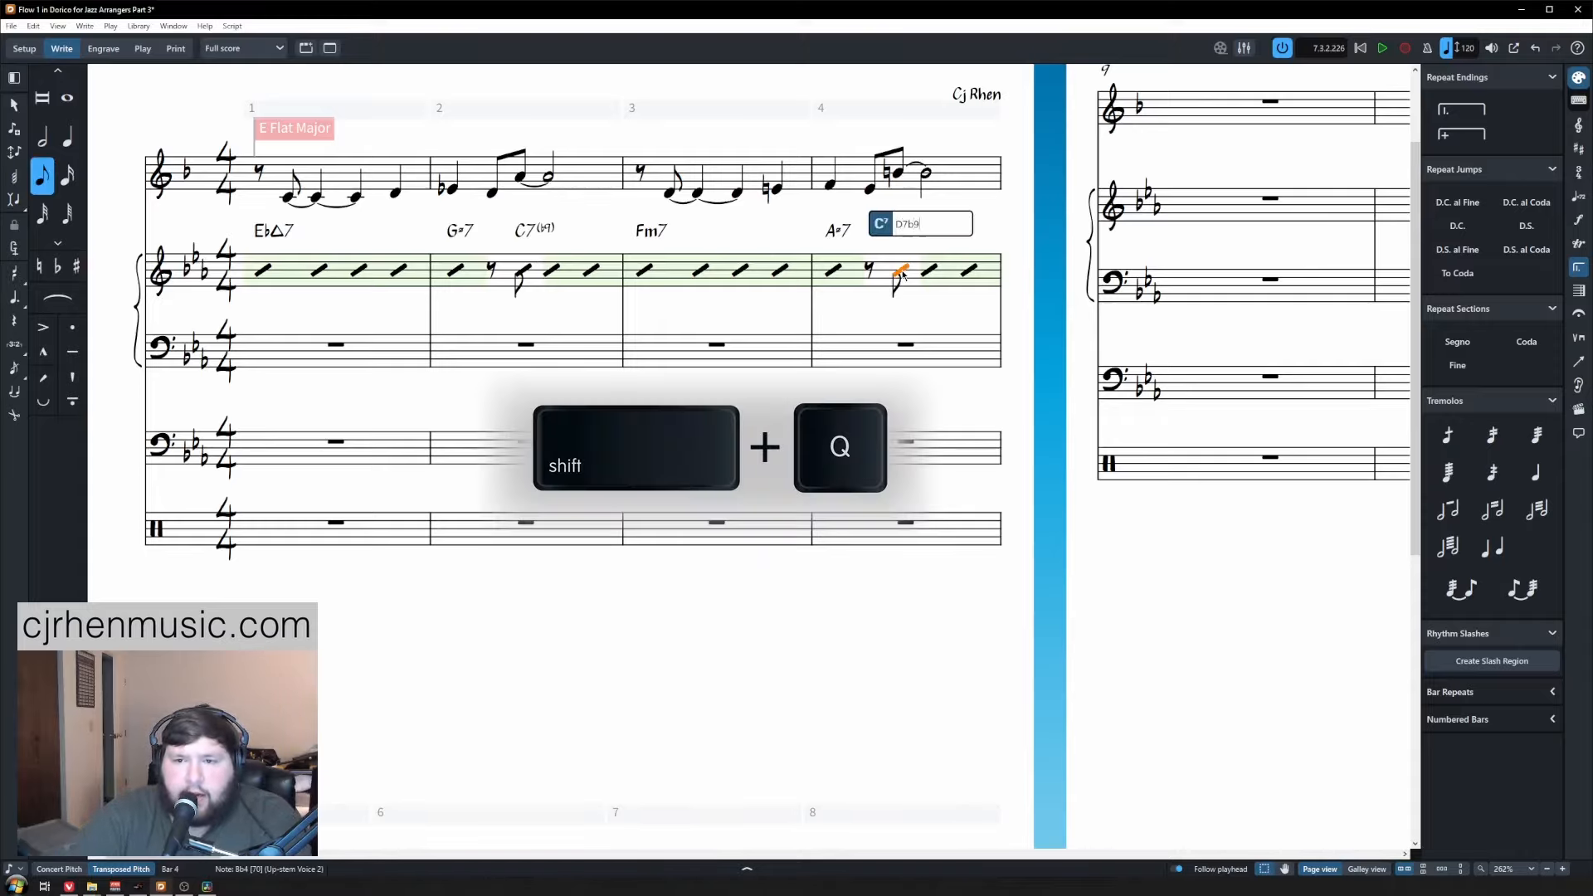
key("Return")
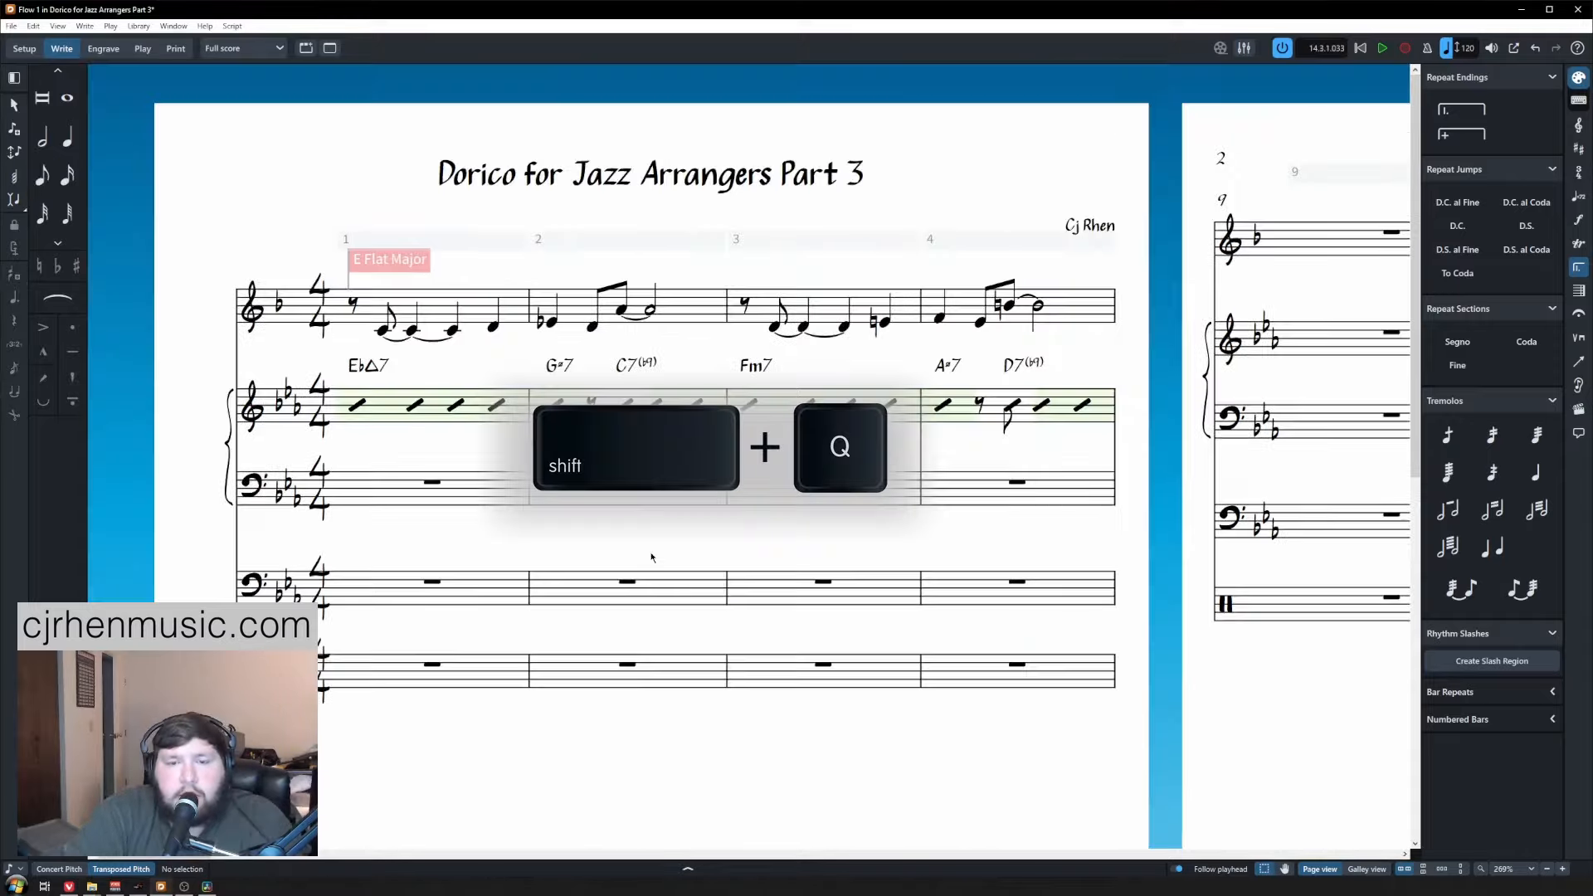
Add the chord symbol Ebmaj7 above the piano's upper staff on beat 1 of bar 5.
scroll(652, 557, "down", 5)
scroll(652, 557, "down", 4)
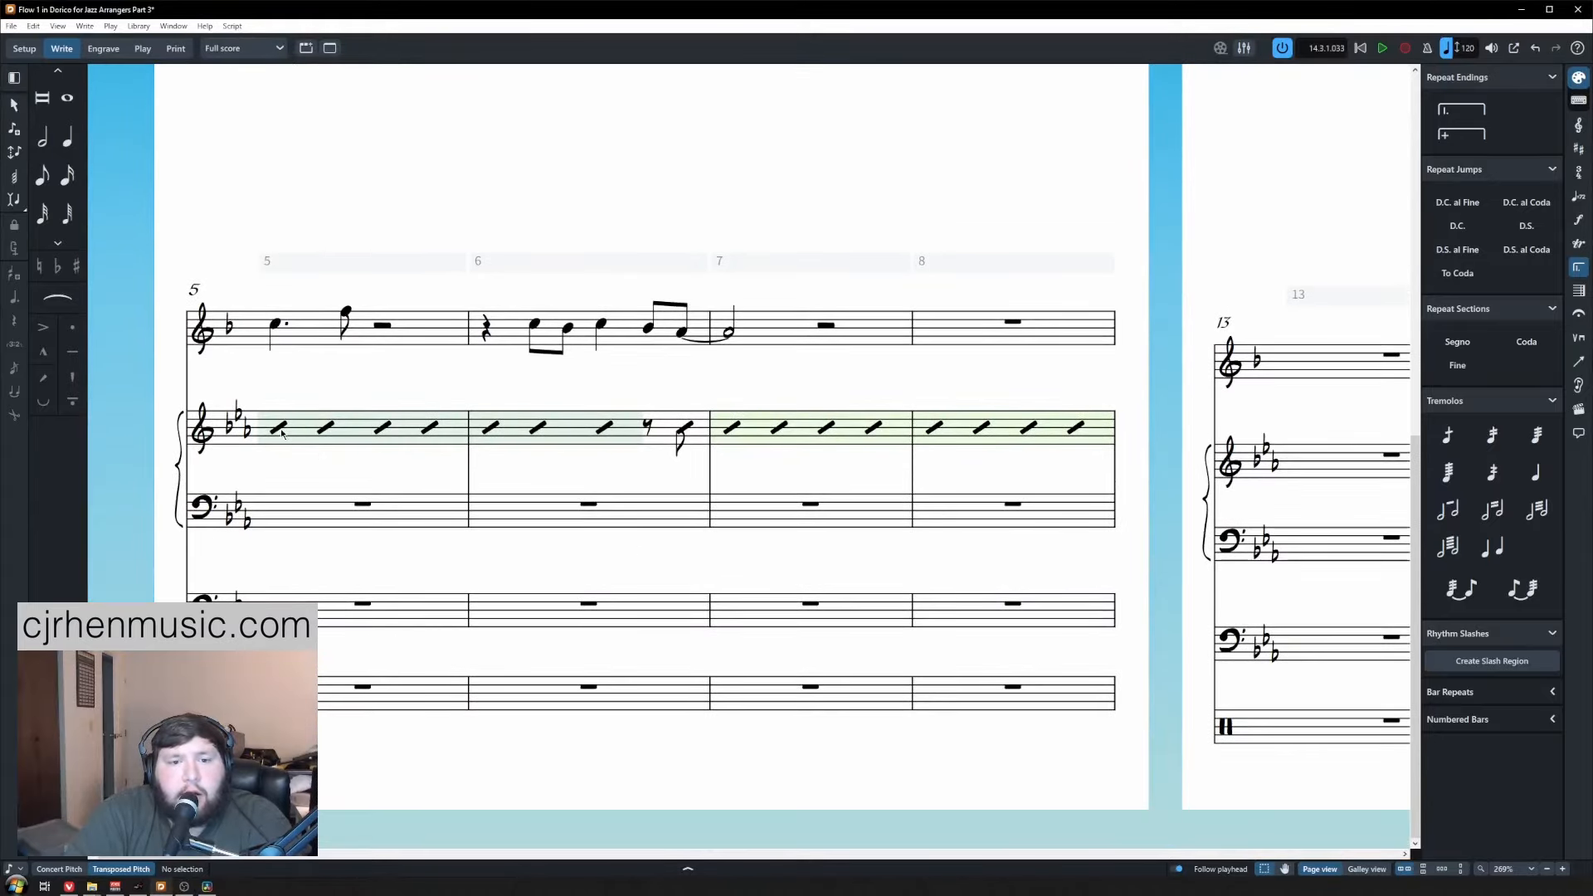
left_click(282, 432)
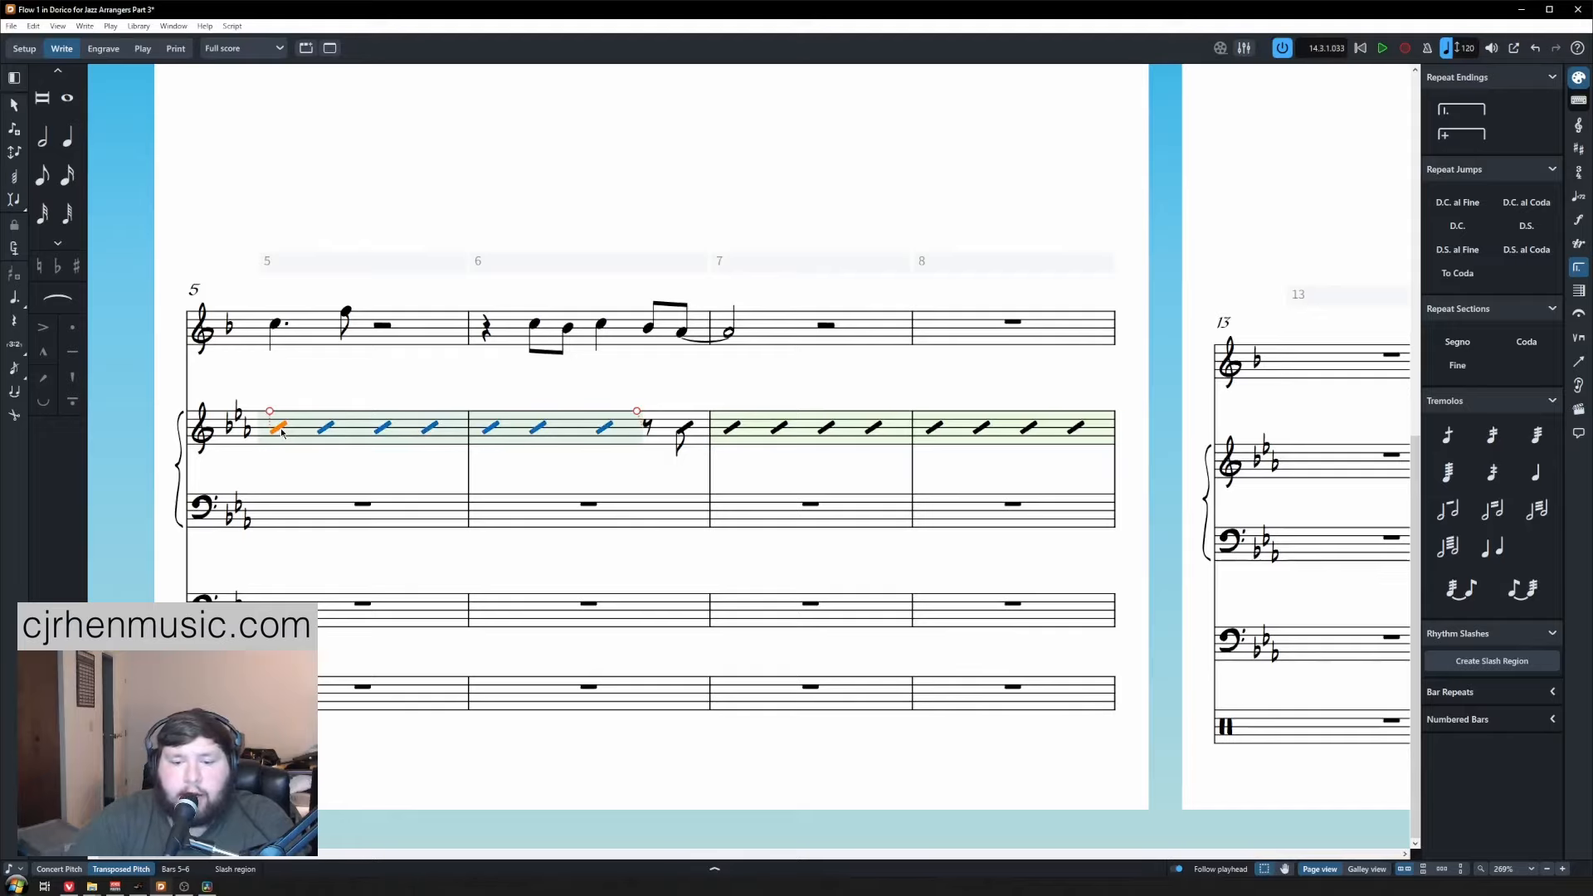
key("shift+q")
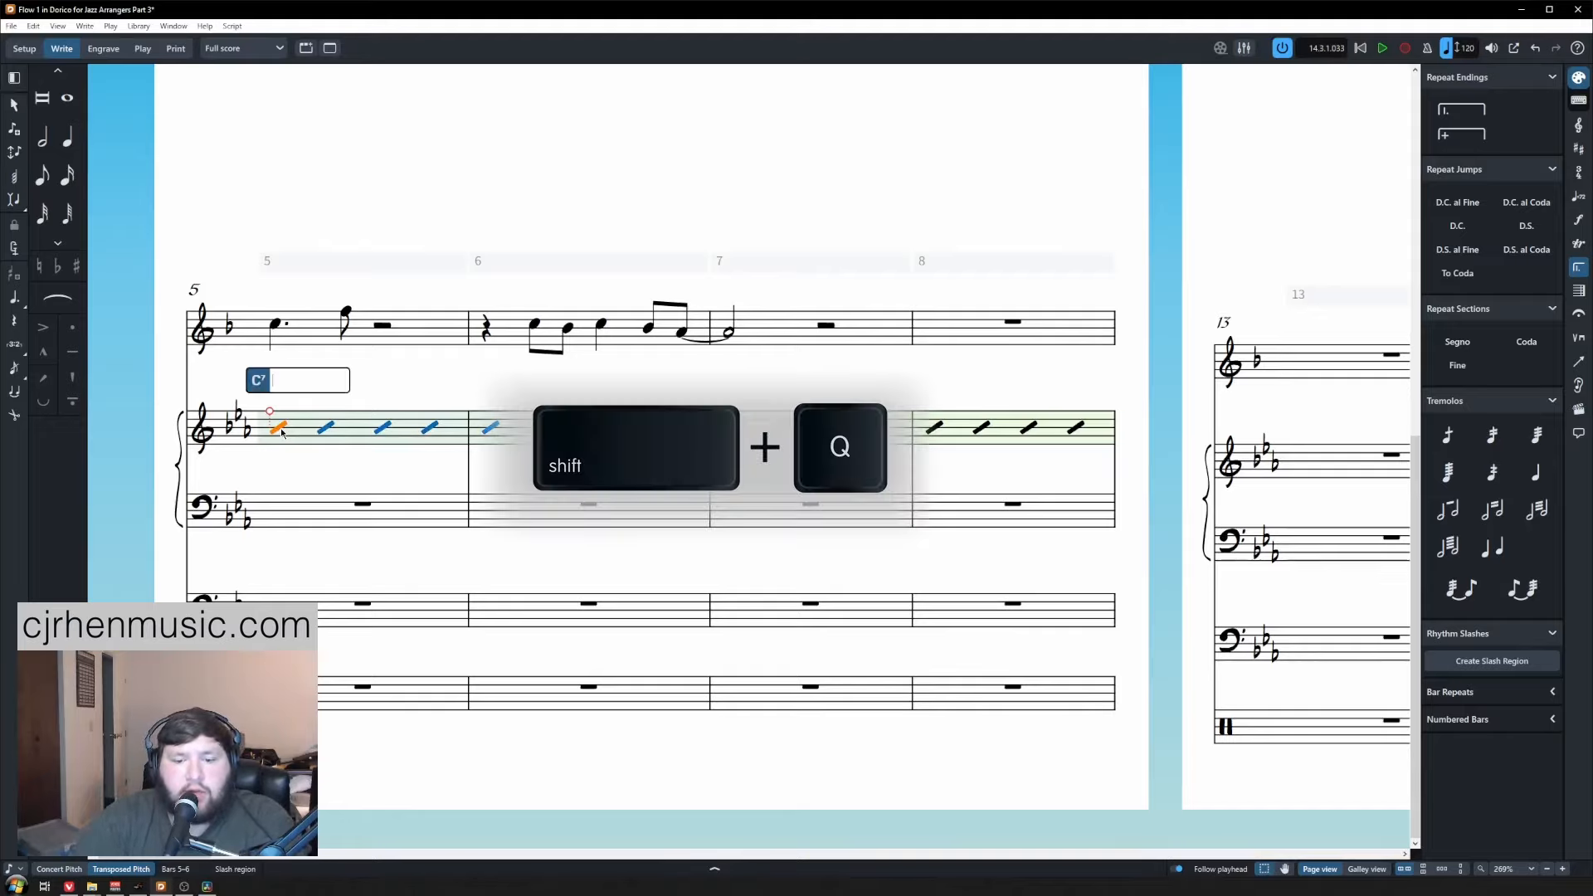
type("Ebmaj7")
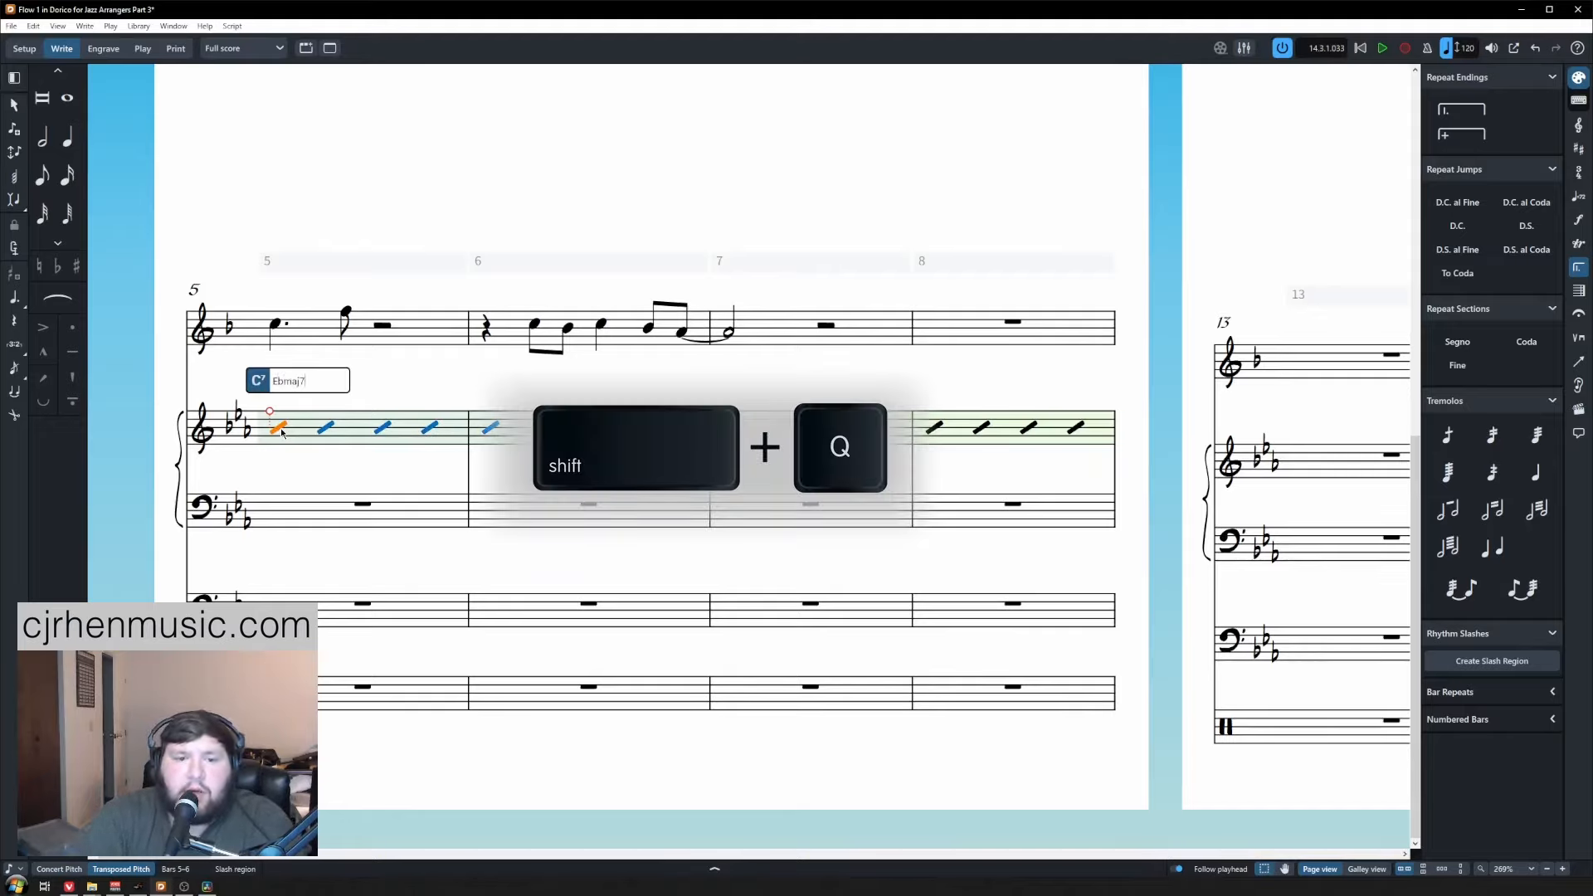
key("Return")
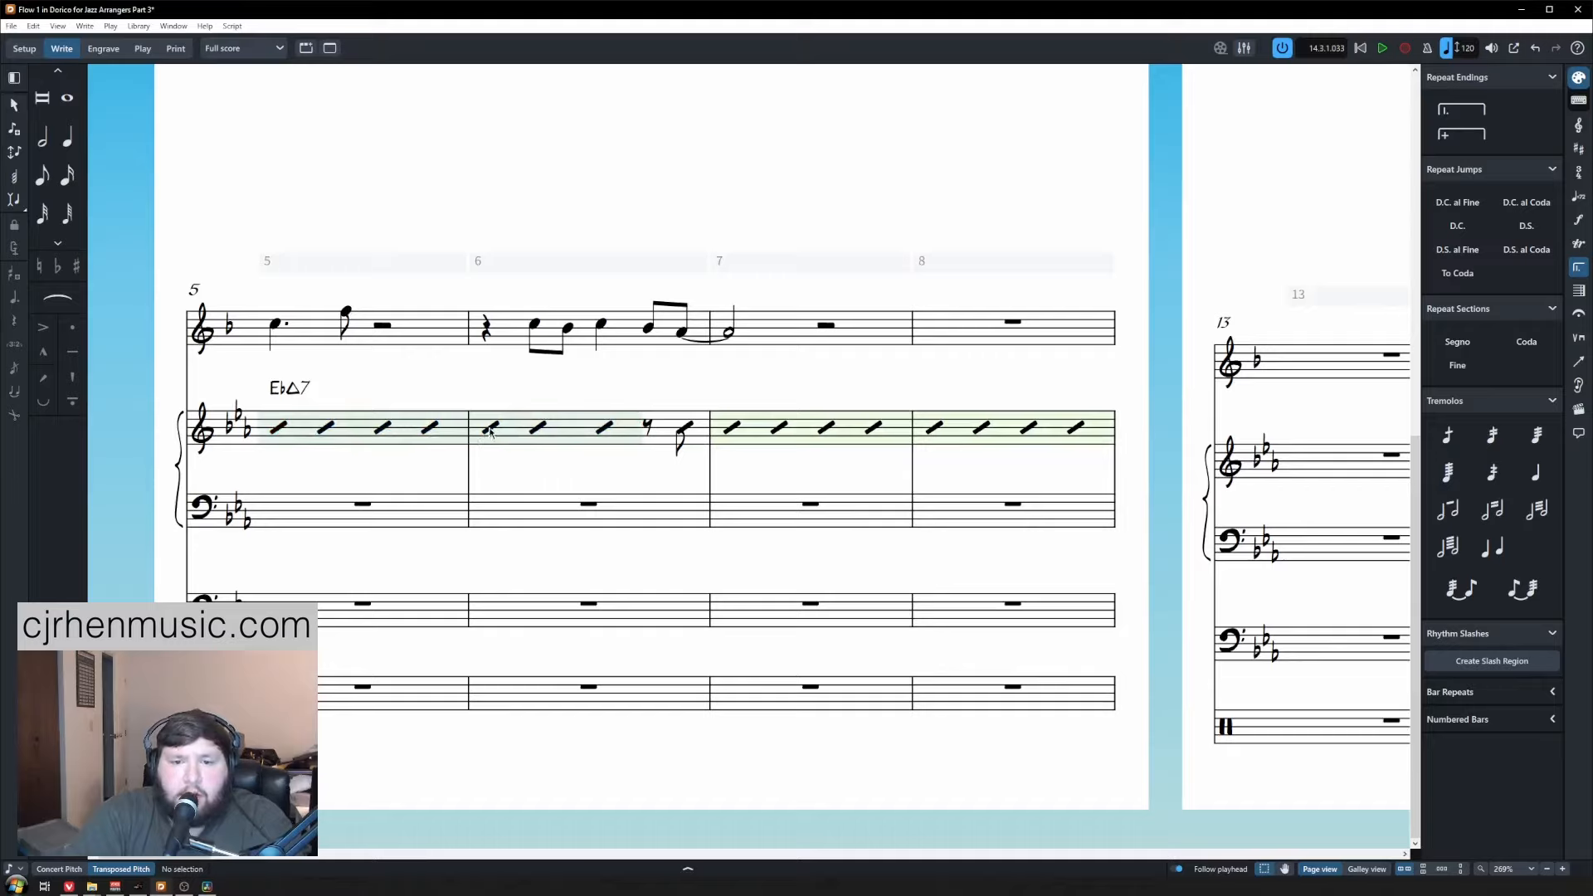
Add the chord symbol Abmaj7 above the piano's upper staff on beat 1 of bar 6.
left_click(491, 428)
key("shift+q")
type("A")
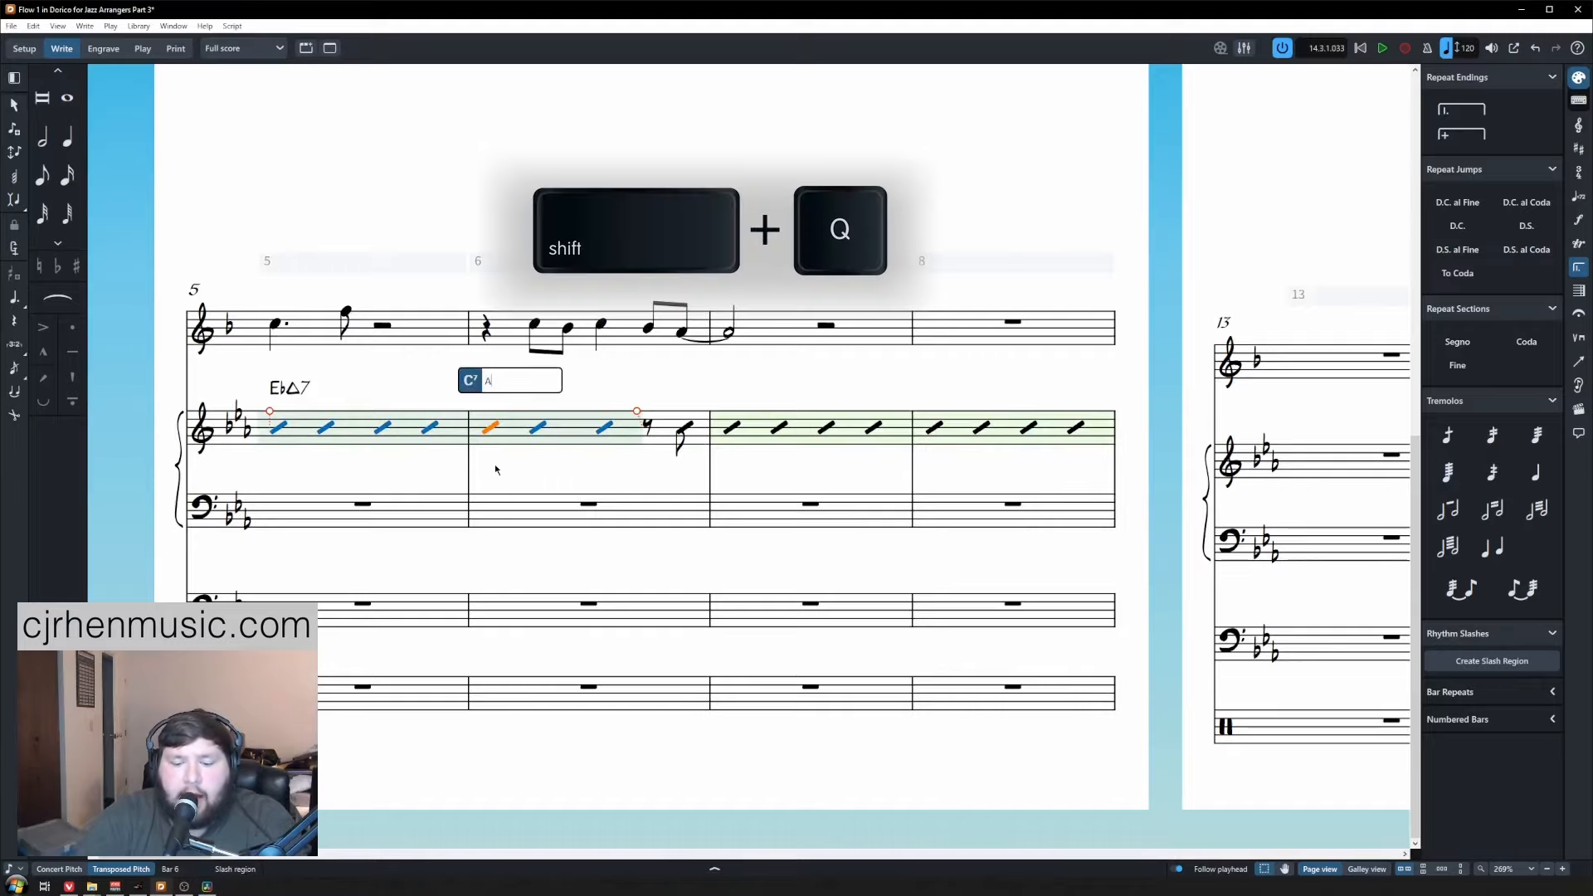
type("bmaj7")
key("Return")
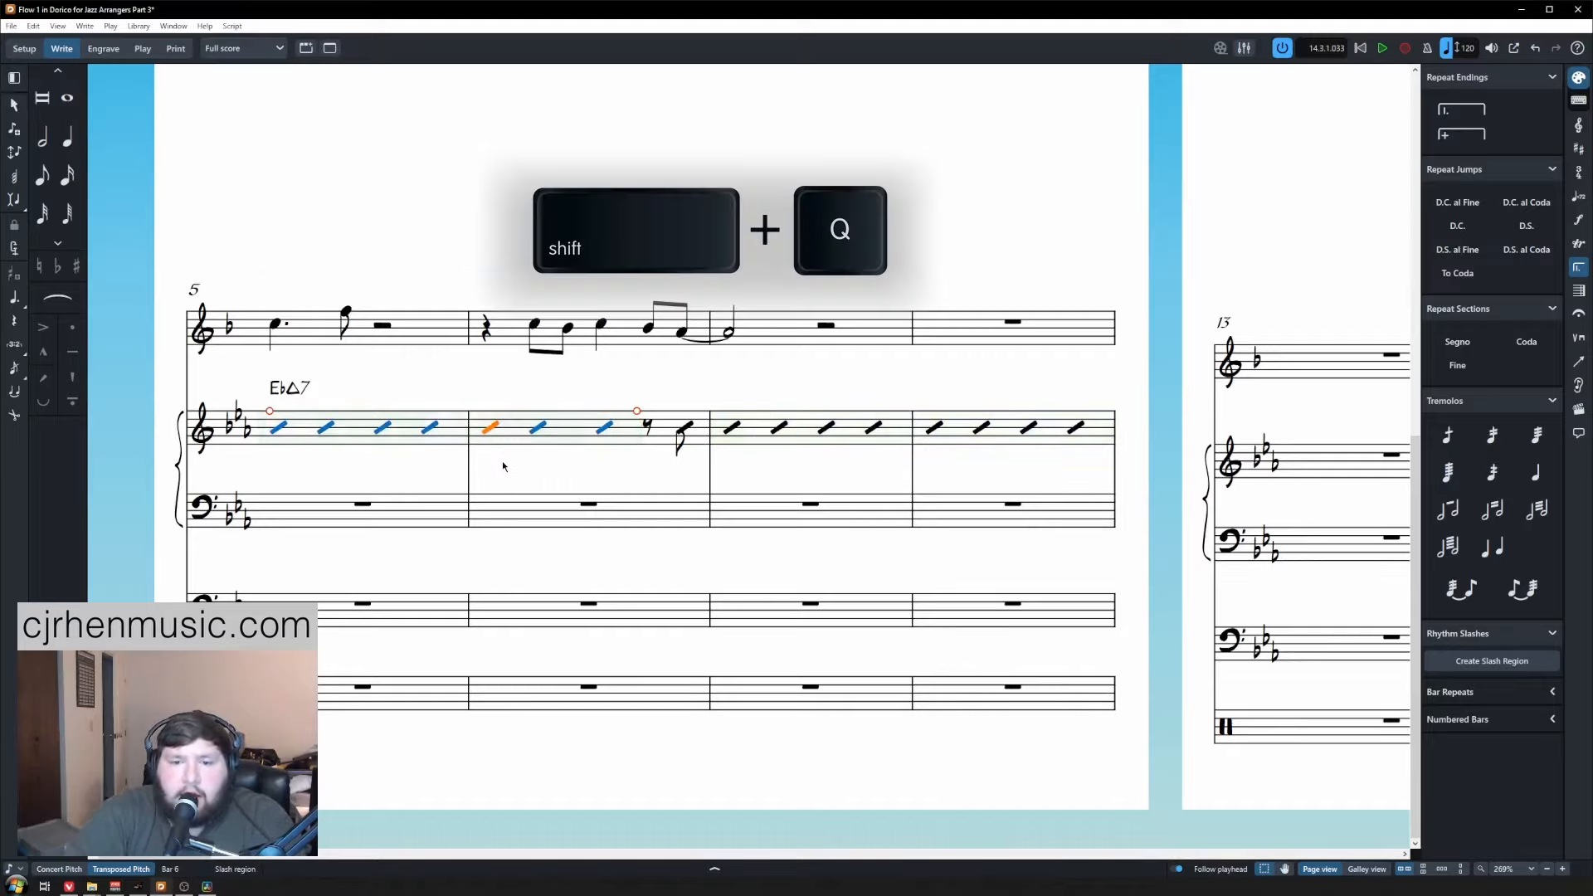
Add the chord symbol Ghalfdim7 above the eighth-note rhythmic slash on the "and" of beat 4 in bar 6.
left_click(685, 428)
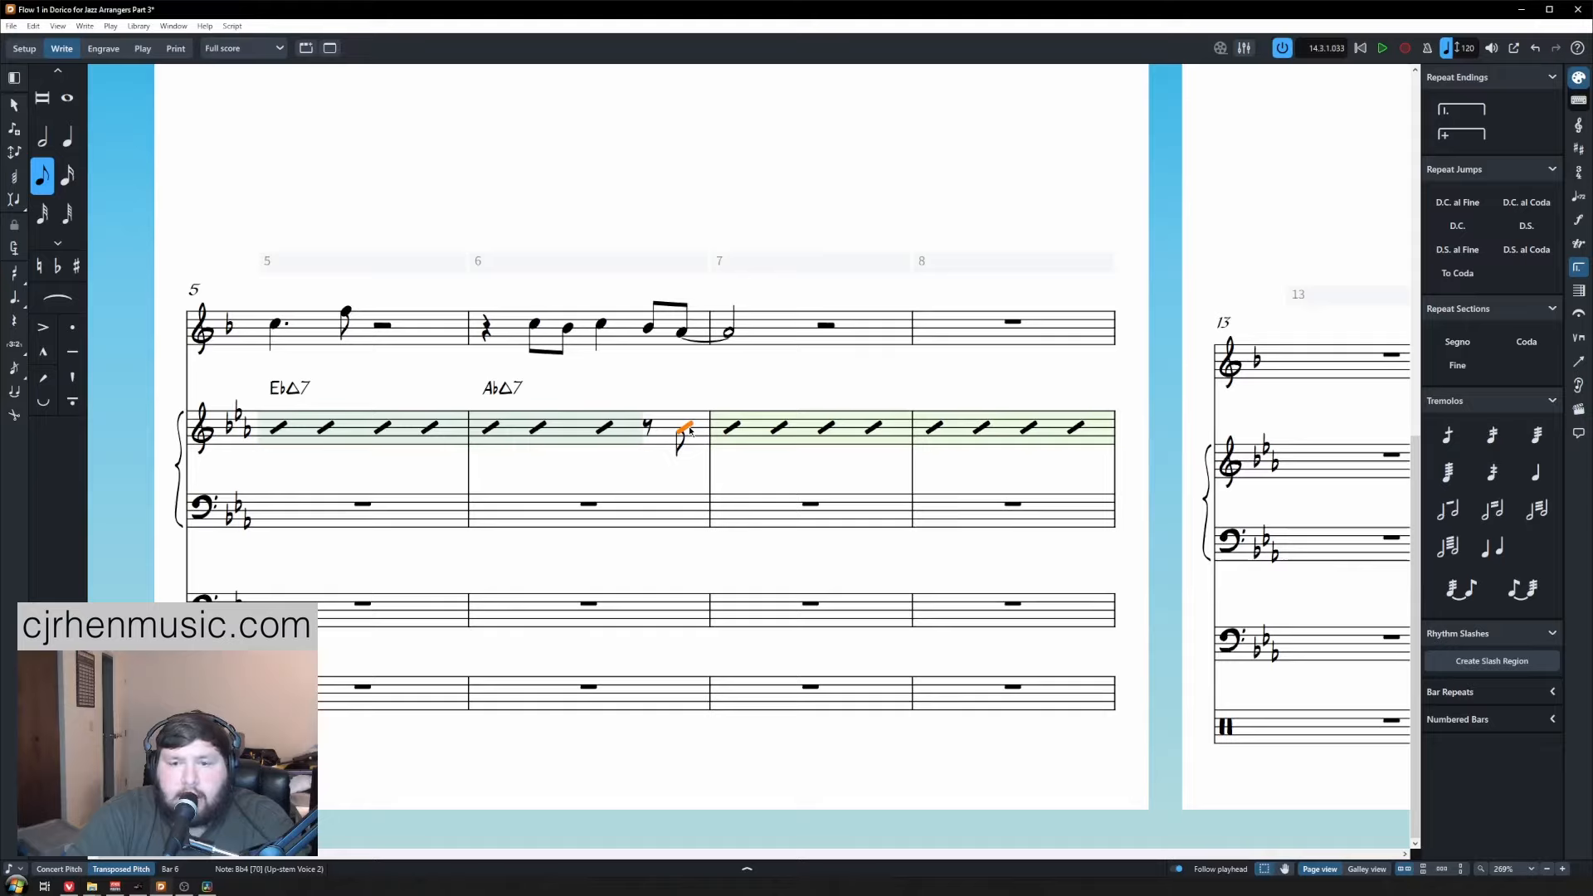
key("shift+q")
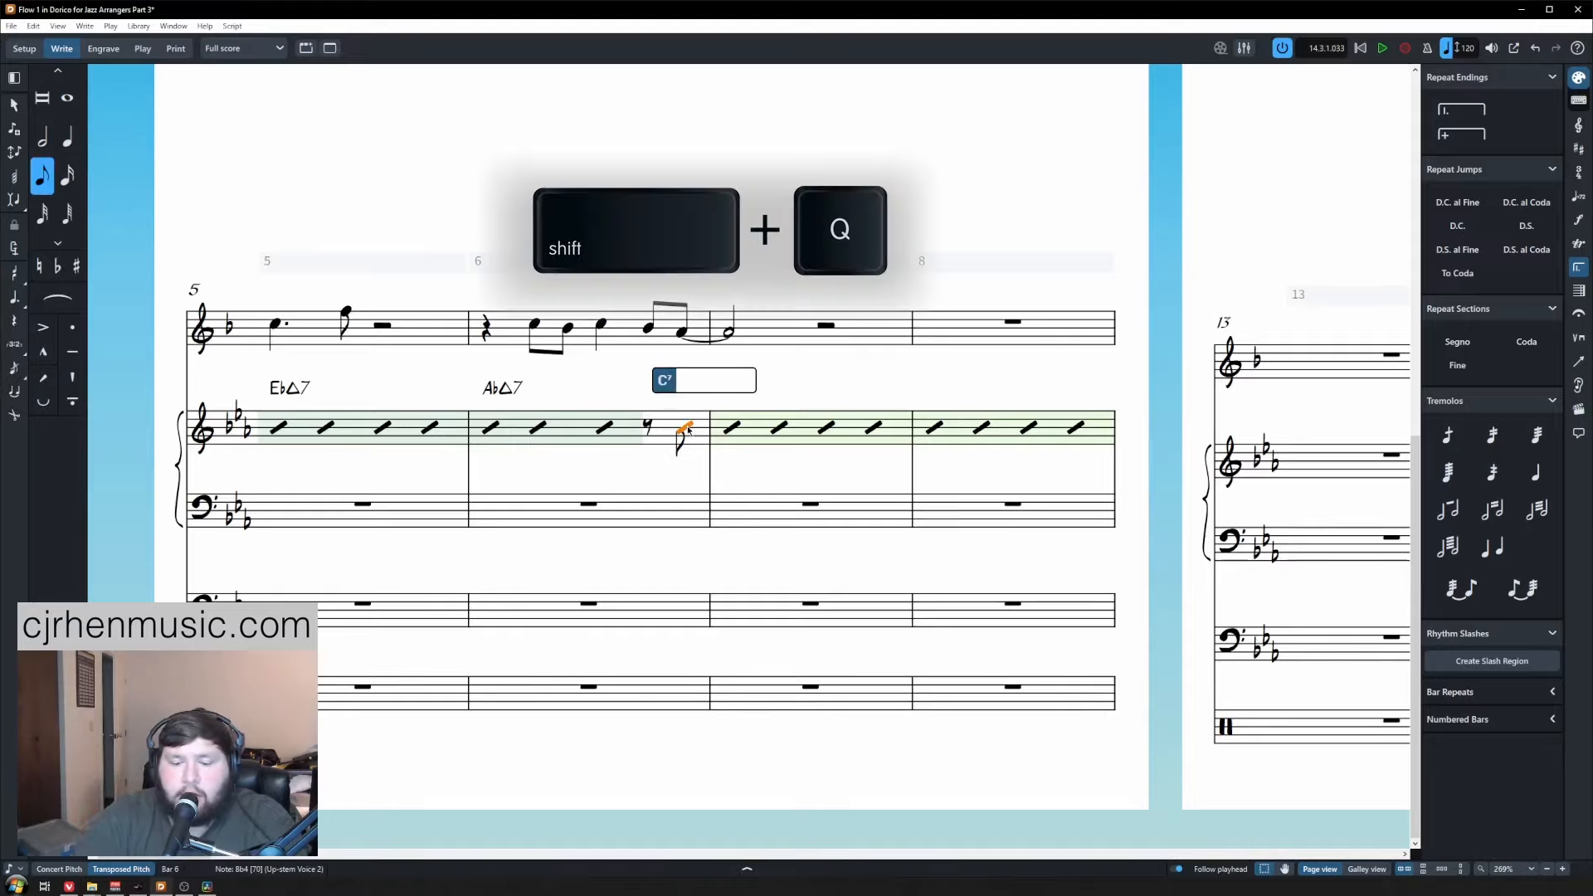
type("Ghalfdim7")
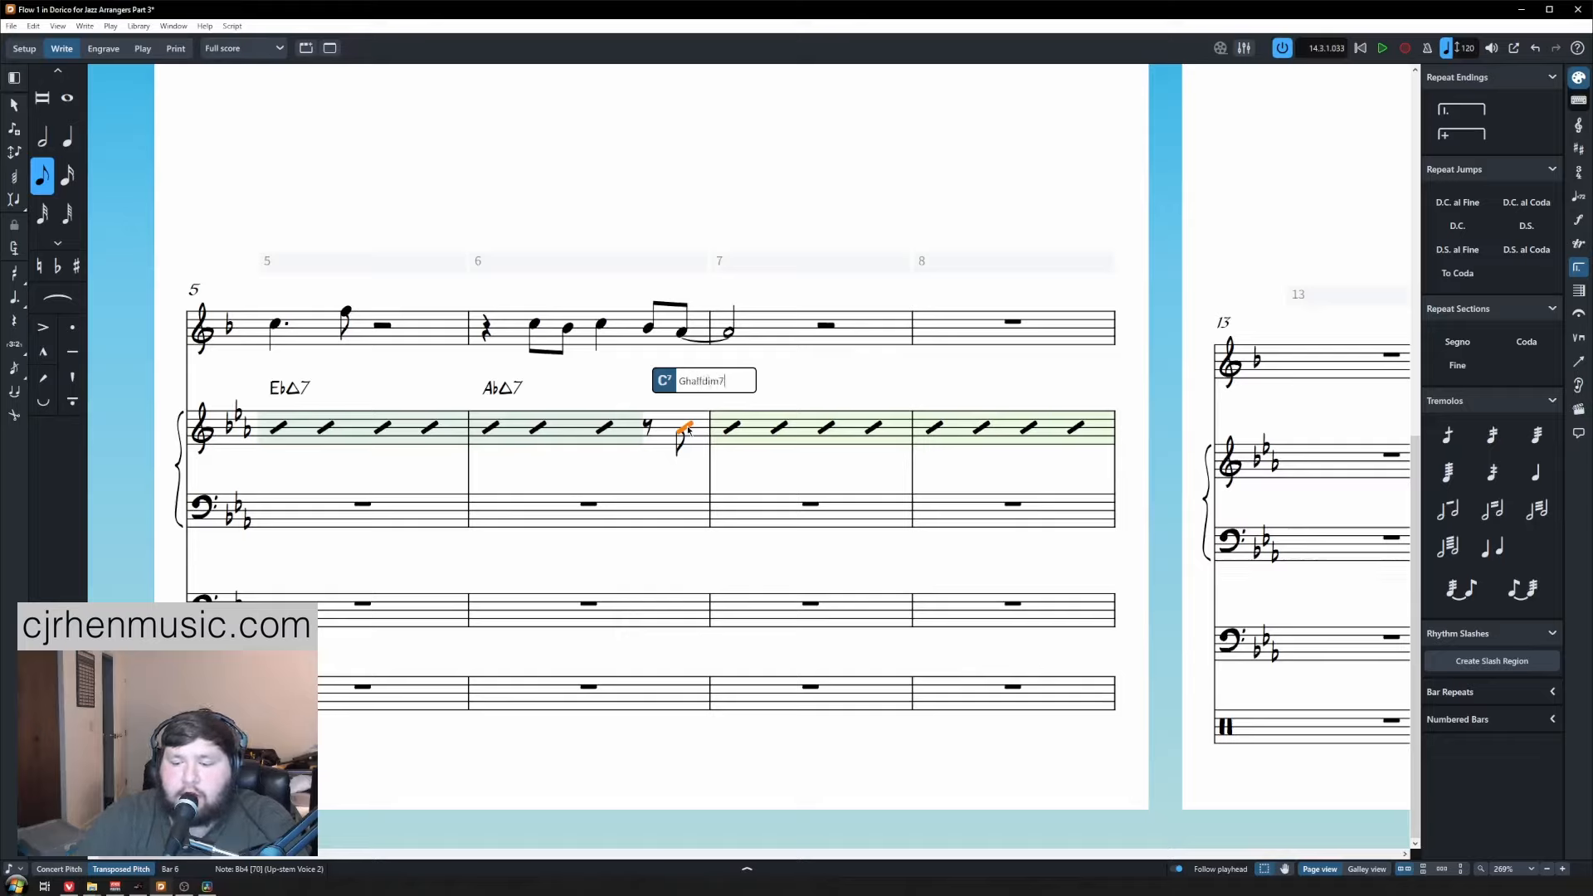
key("Return")
key("Escape")
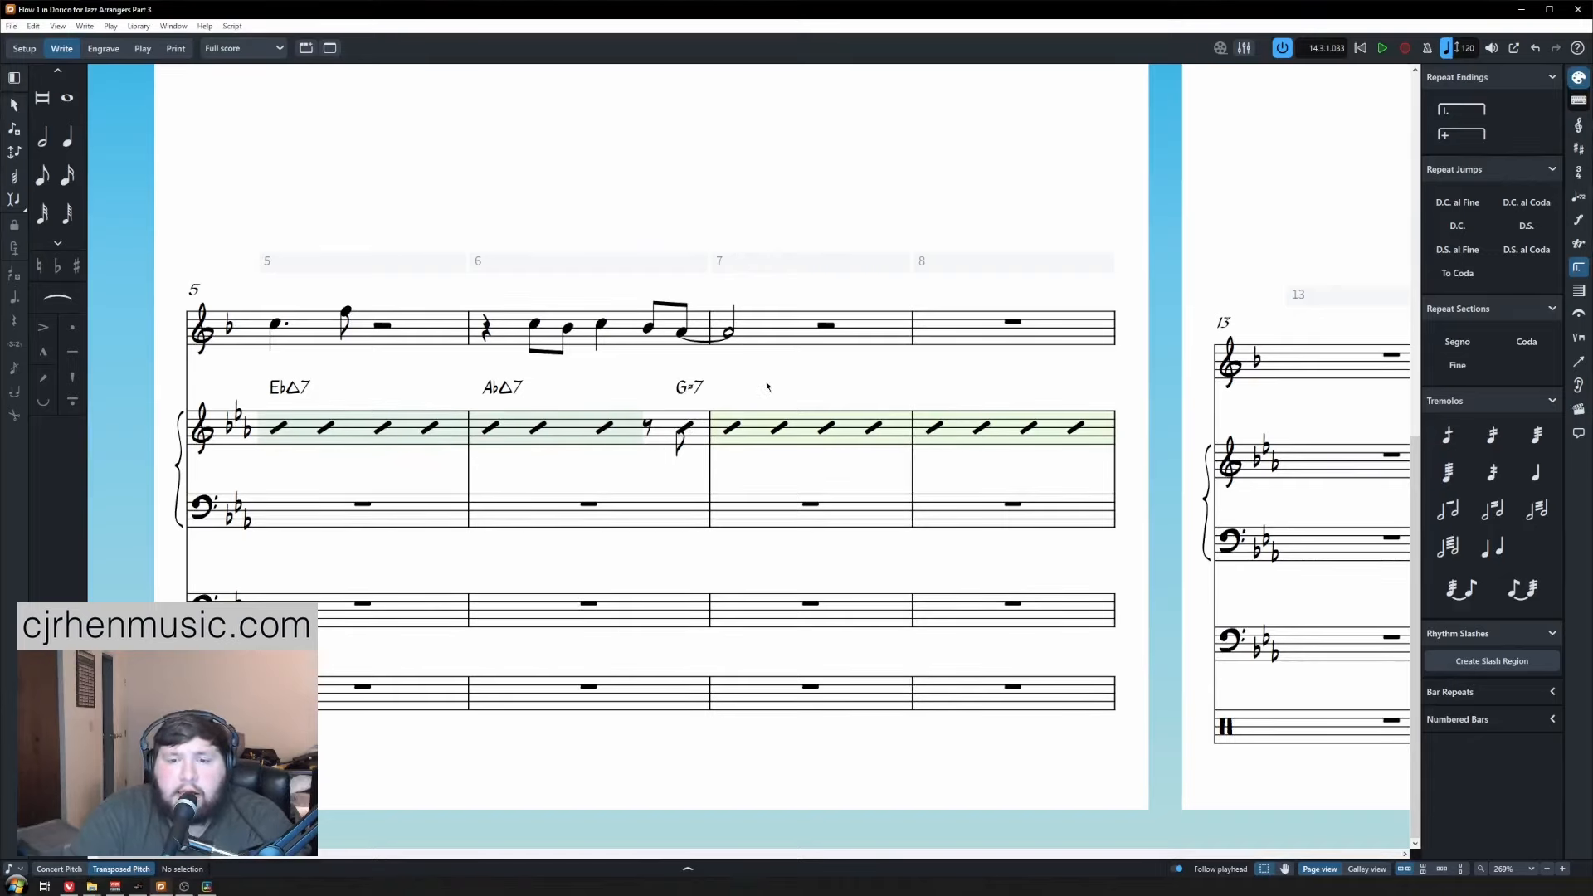
Split the piano's slash region covering bars 7 and 8 at the start of bar 8.
left_click(934, 426)
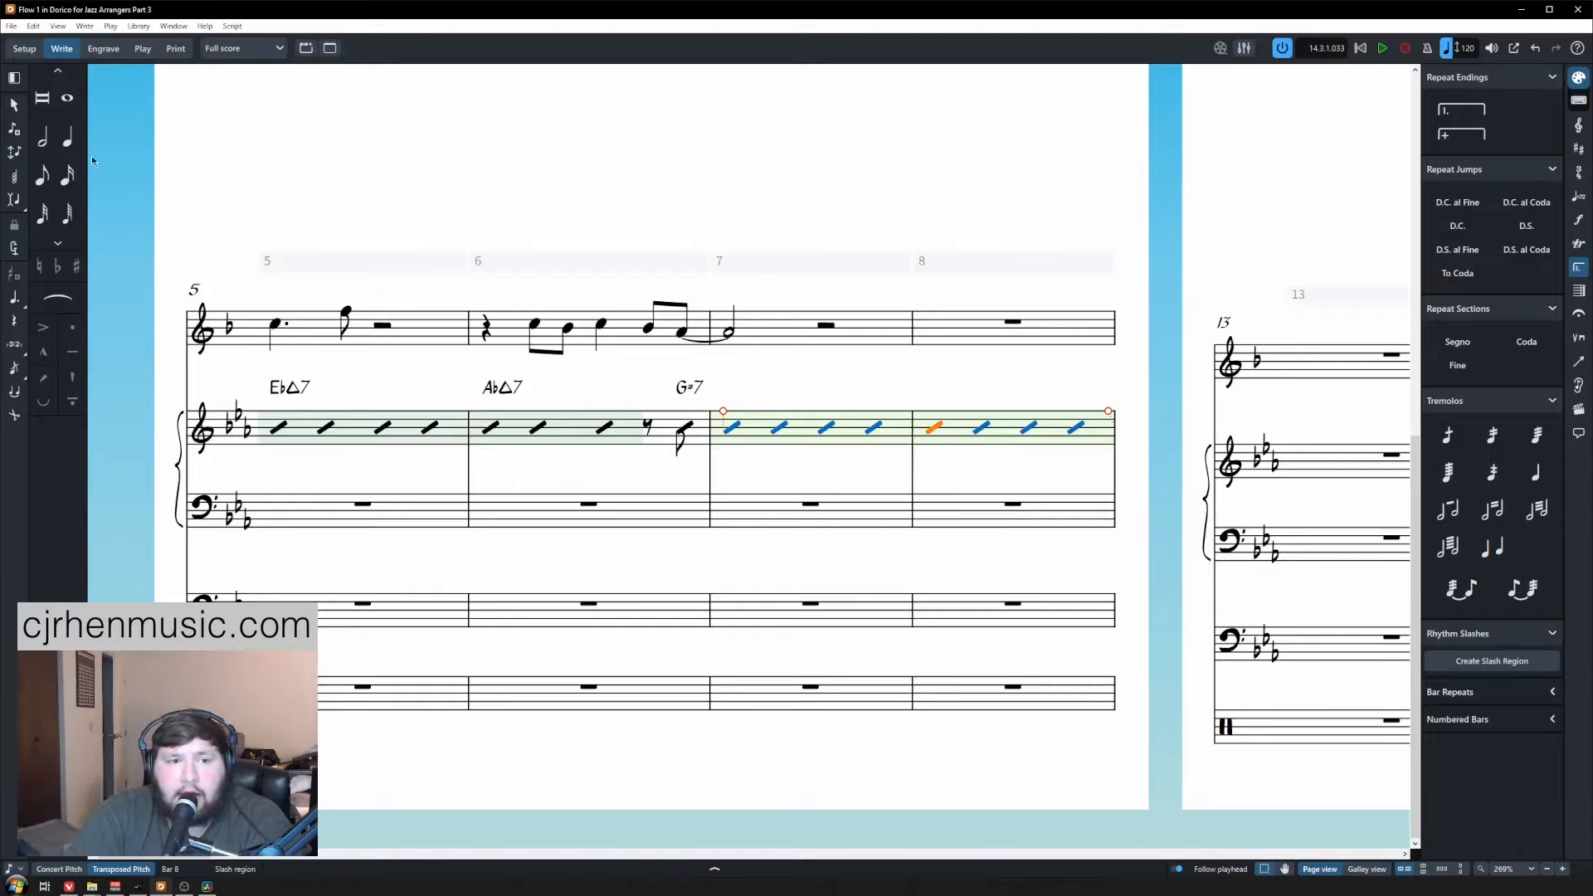
left_click(14, 416)
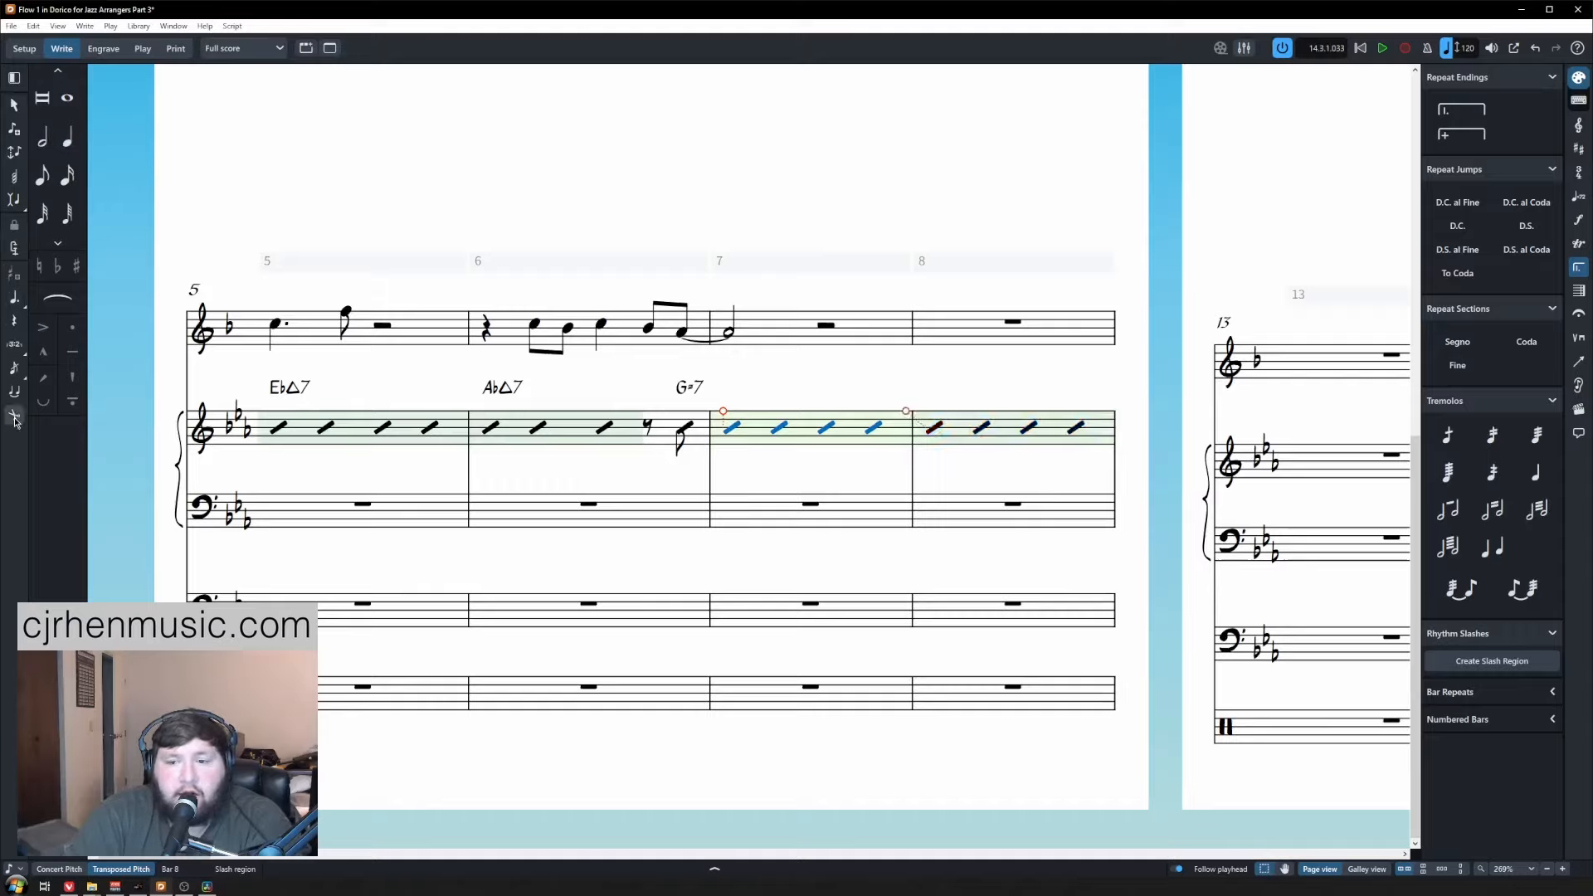
key("u")
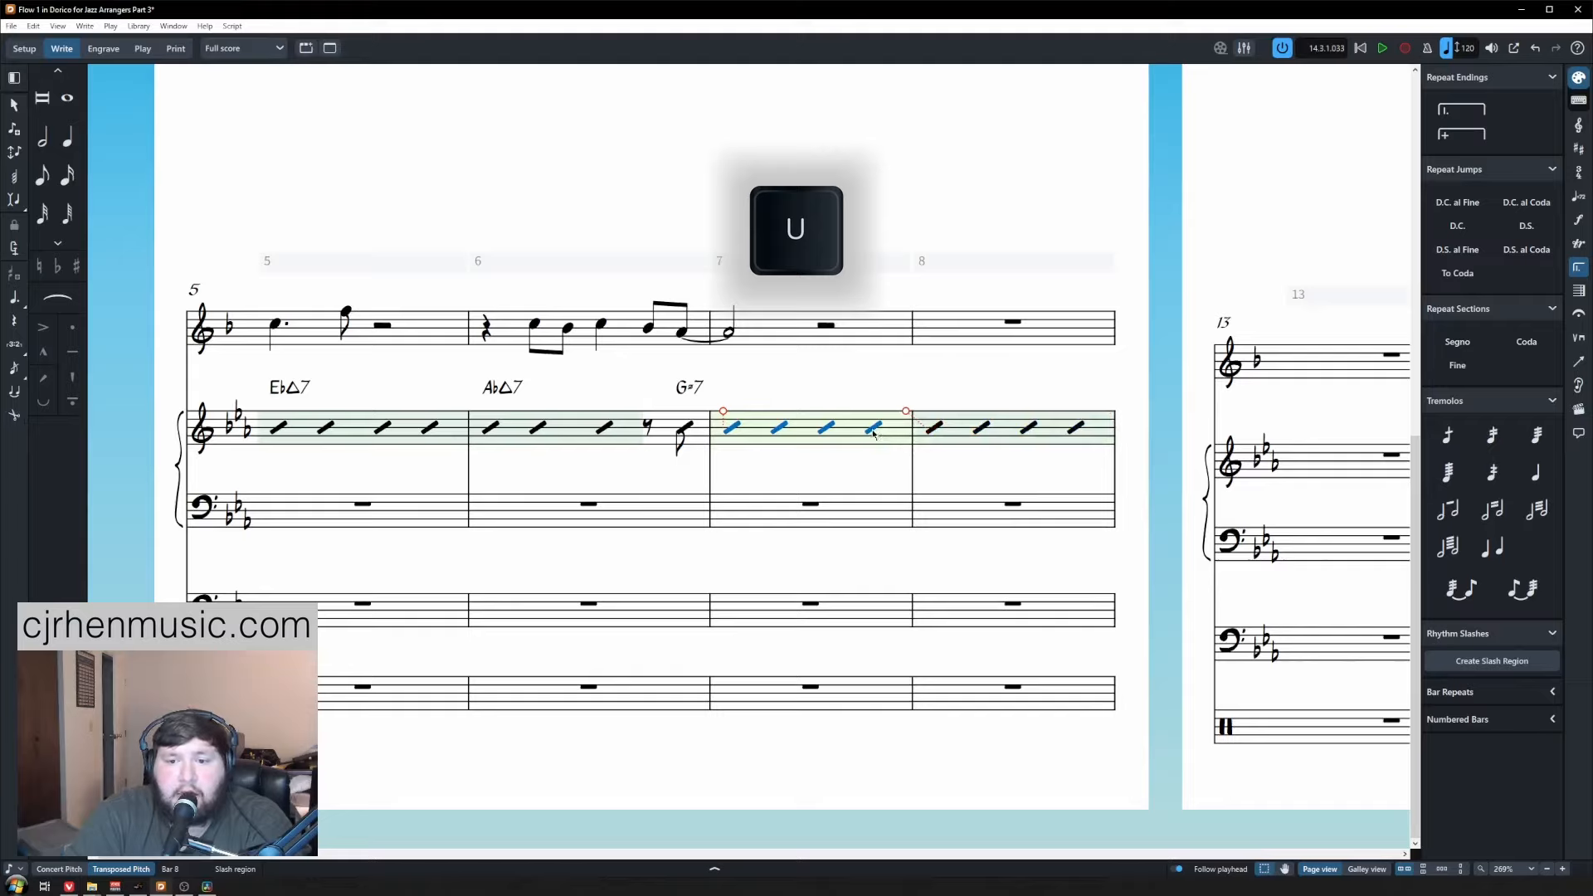
left_click(931, 431)
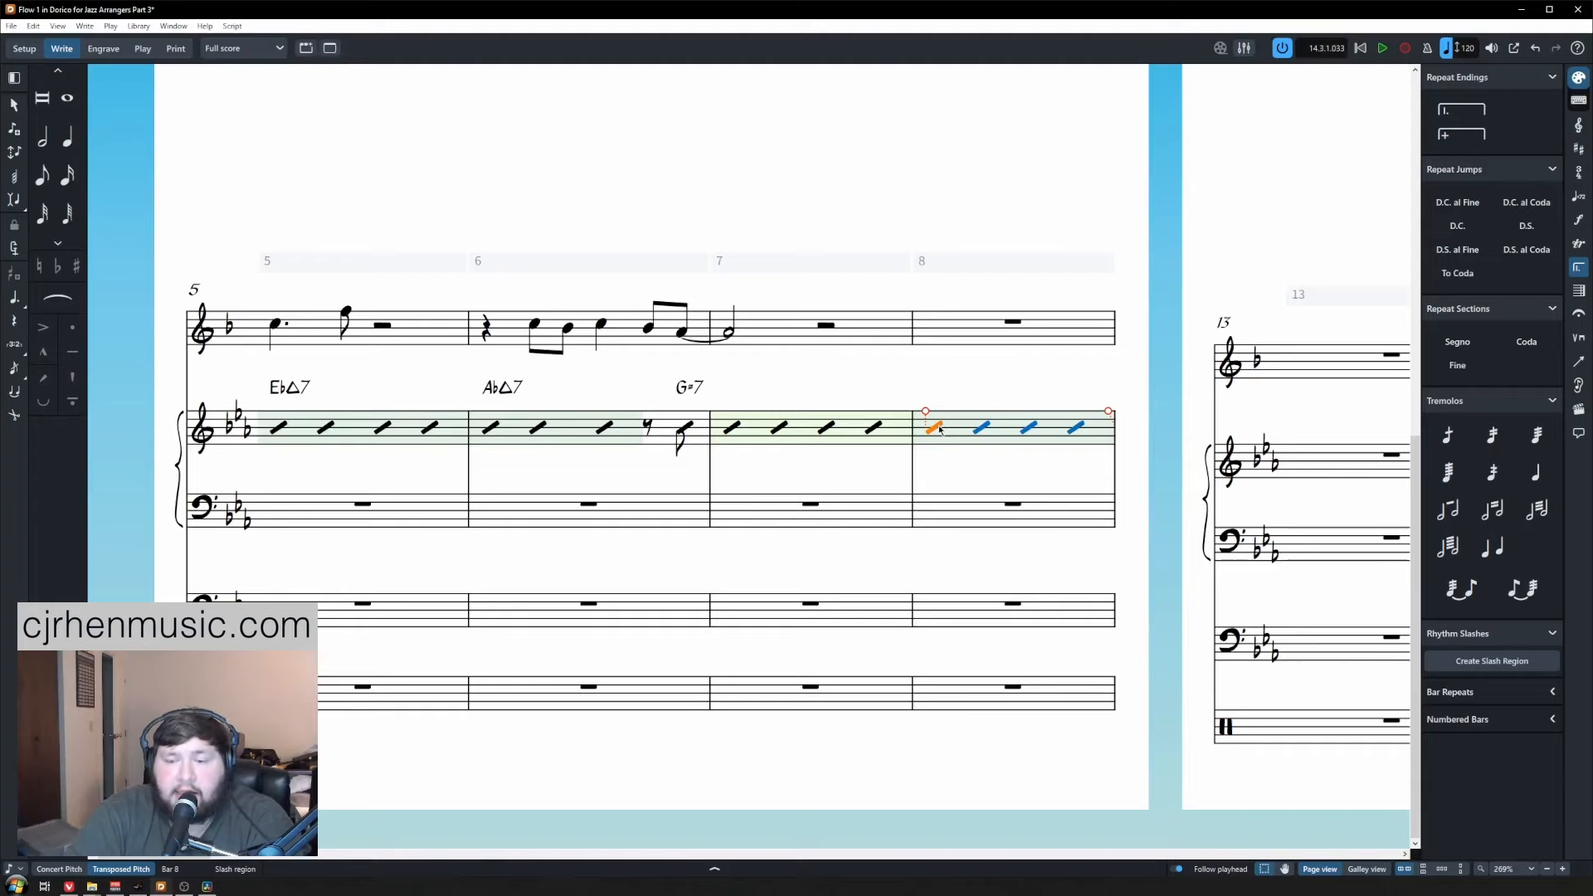
left_click(846, 354)
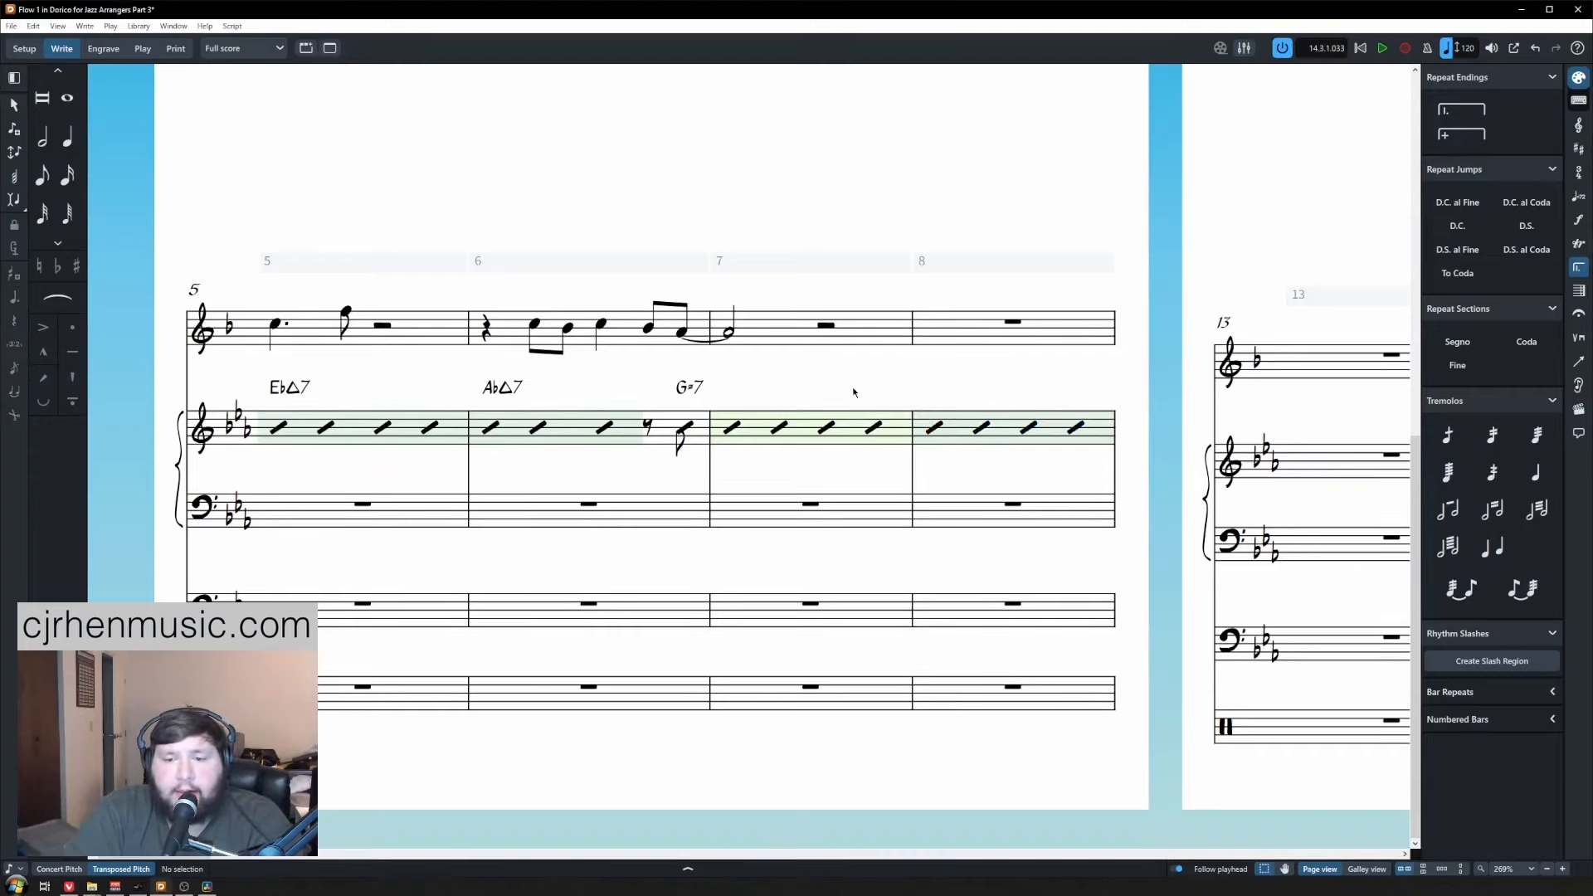
Shorten the slash region in bar 7 of the piano by one quarter note, so it ends after beat 3.
left_click(871, 429)
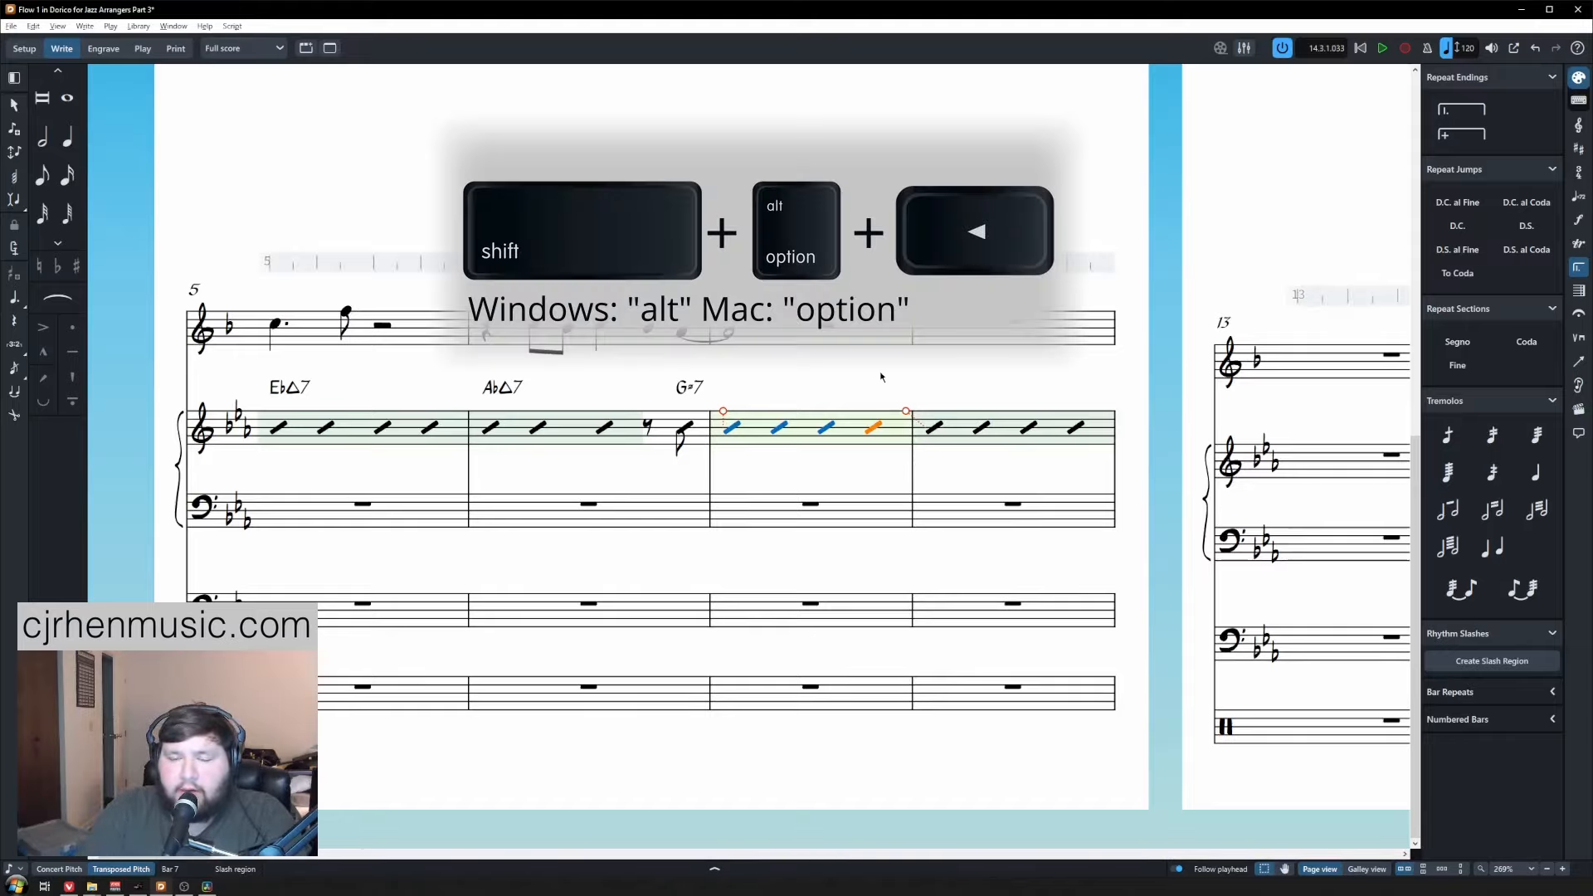
key("shift+alt+Left")
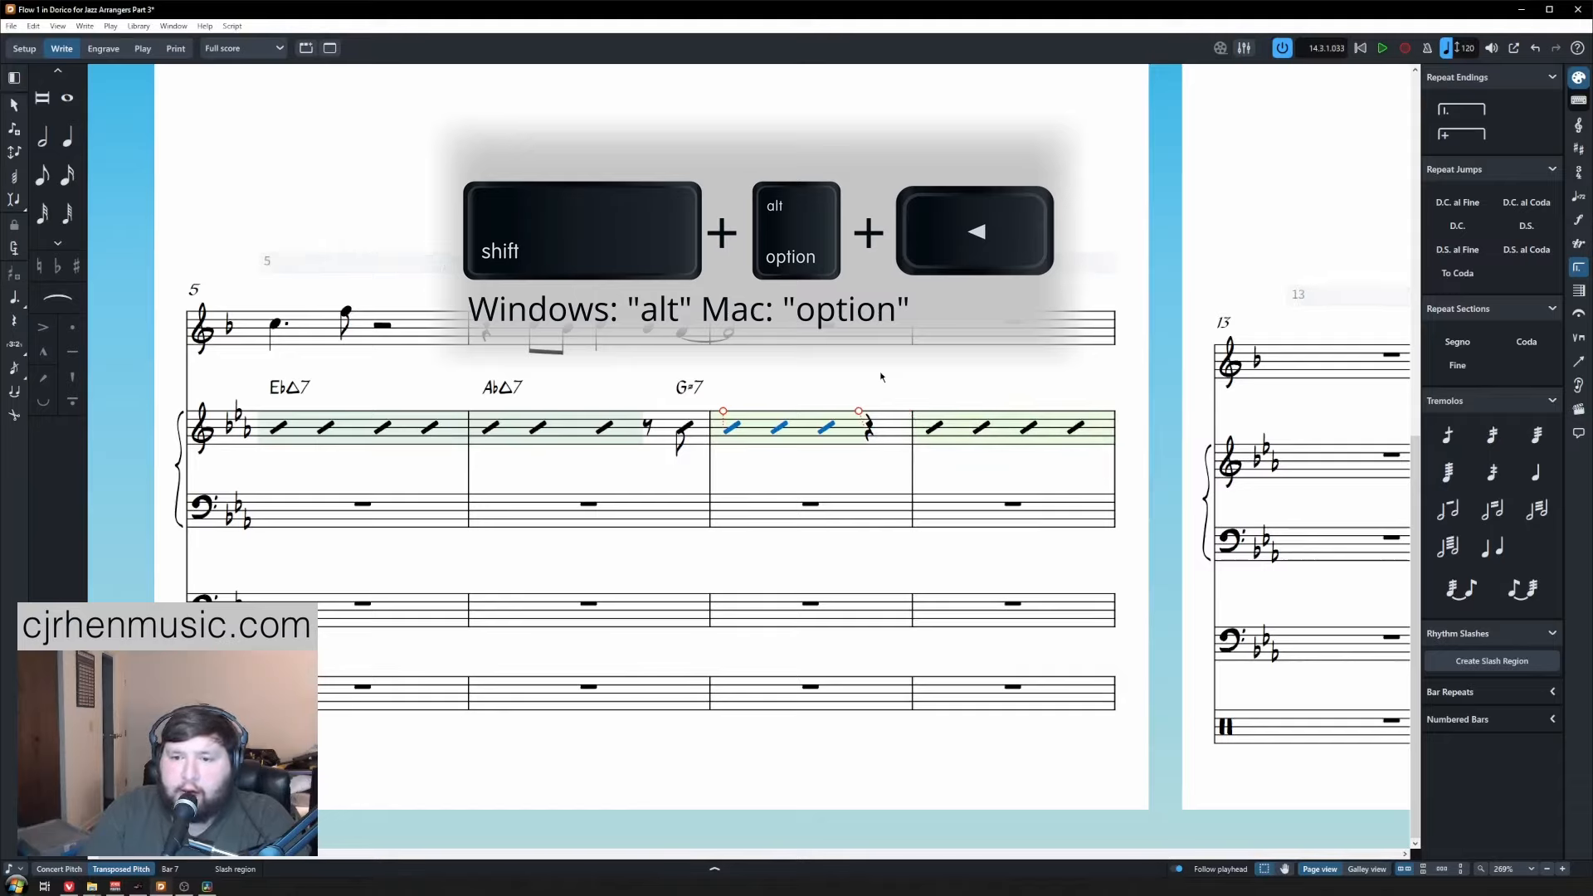
key("Escape")
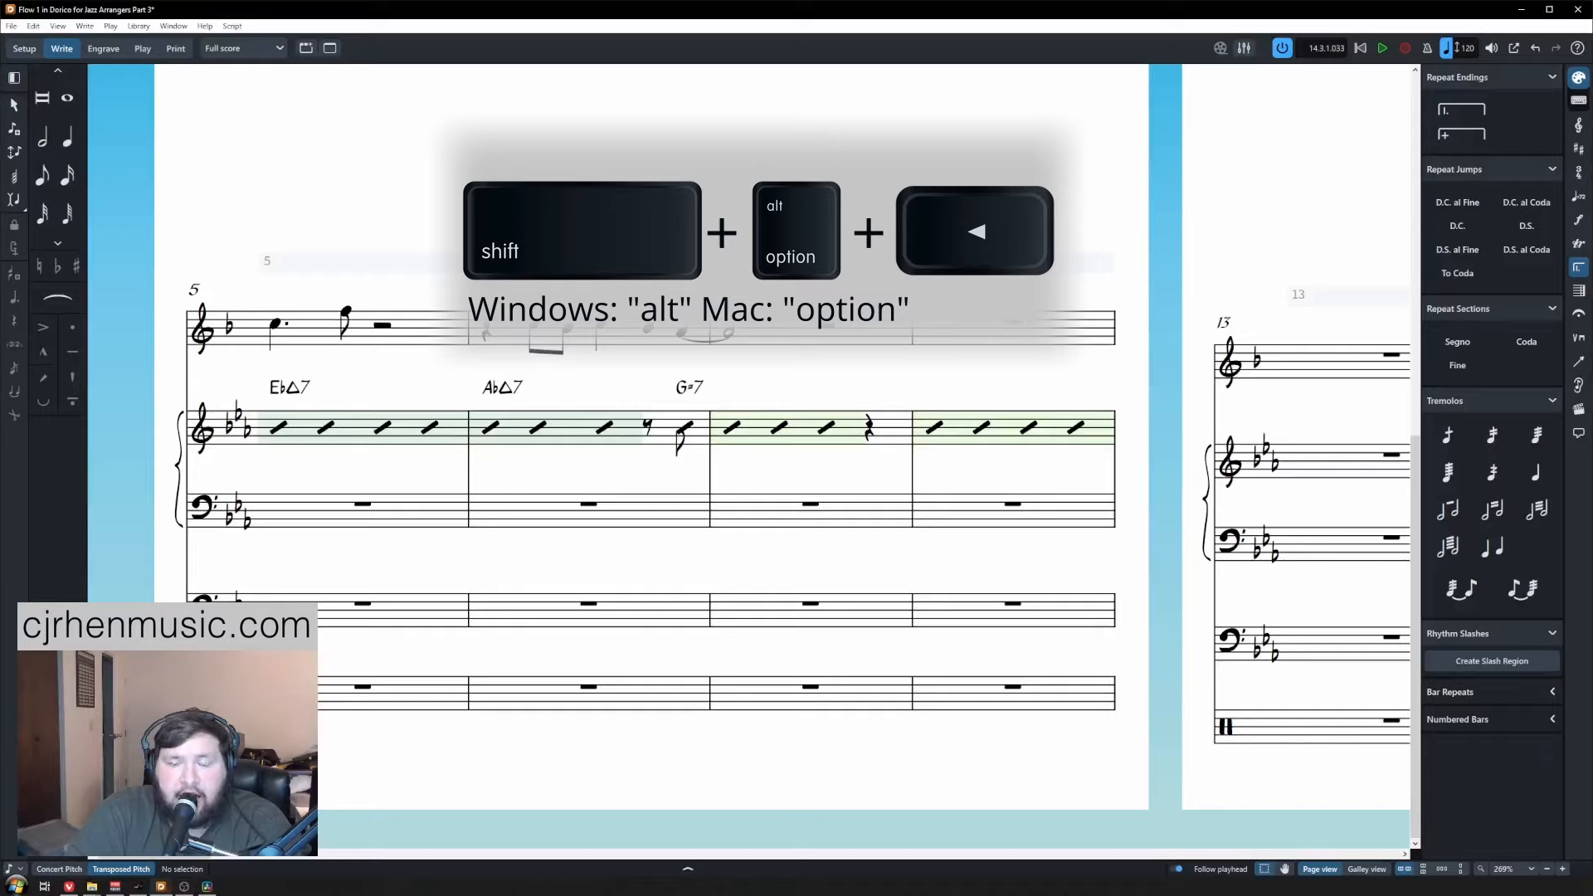
Enter an eighth-note rhythmic slash in a slash voice on the "and" of beat 4 in bar 7 of the piano's upper staff.
left_click(732, 429)
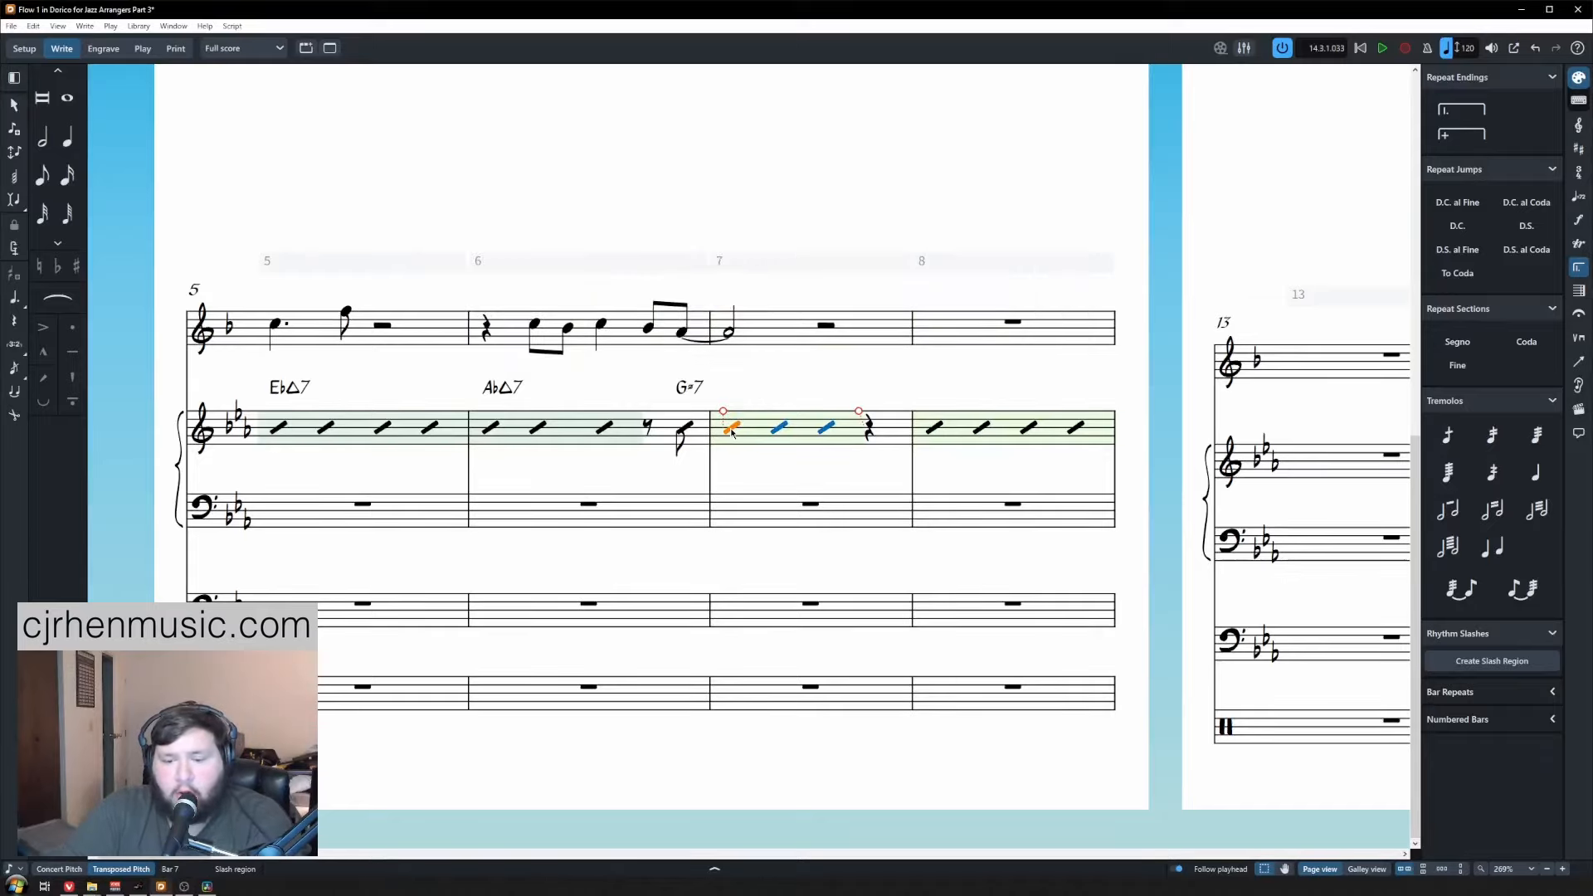
key("shift+n")
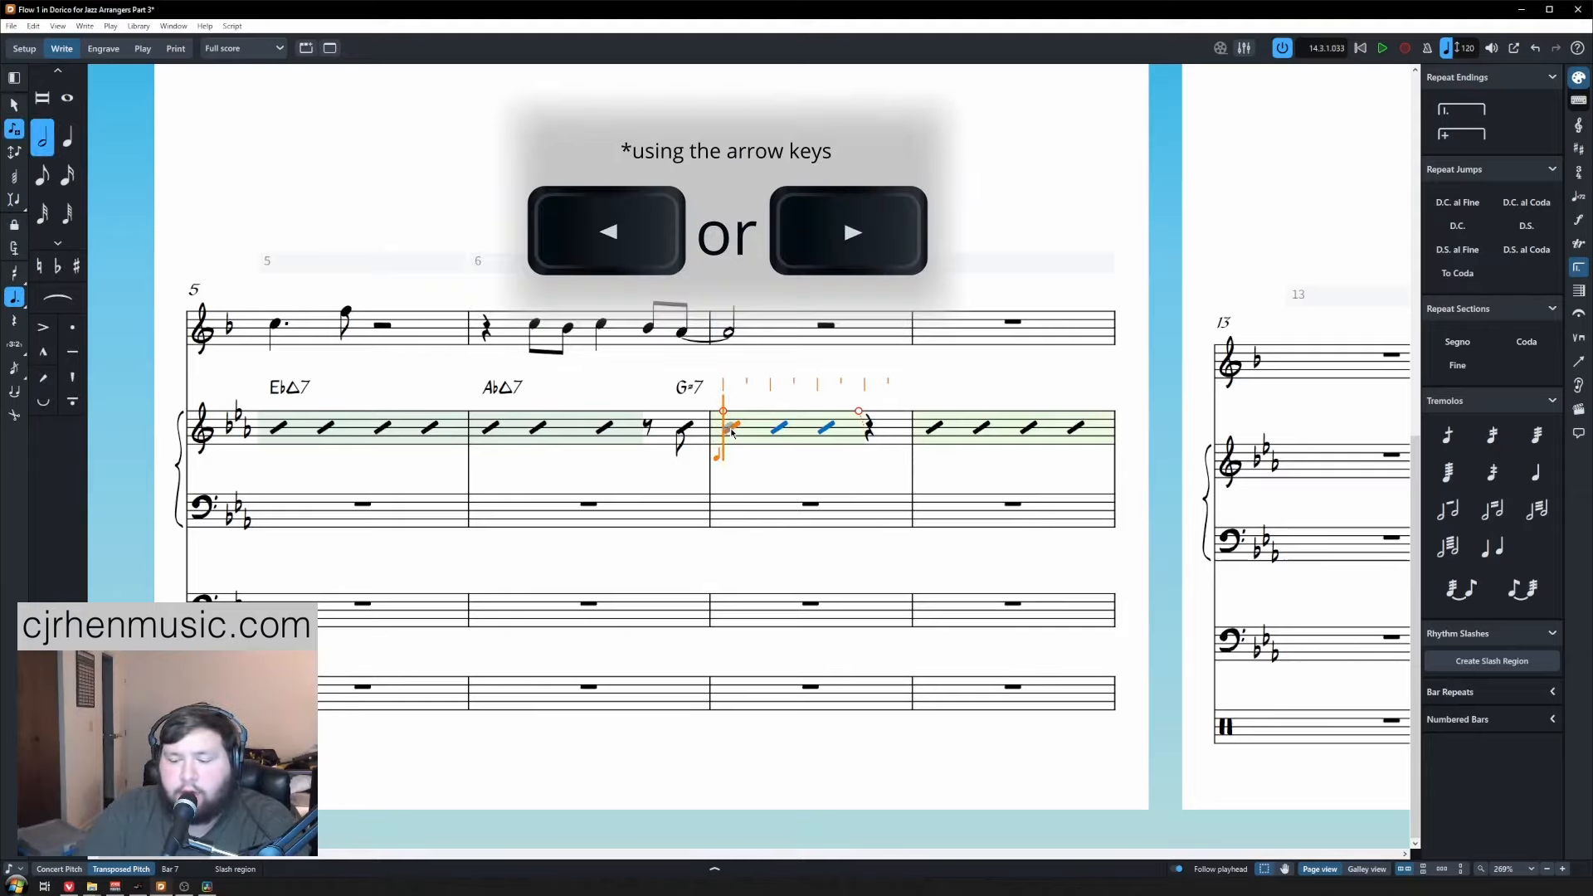
key("Right")
key("Right")
key("Right")
key("Right")
key("Right")
key("Right")
key("Right")
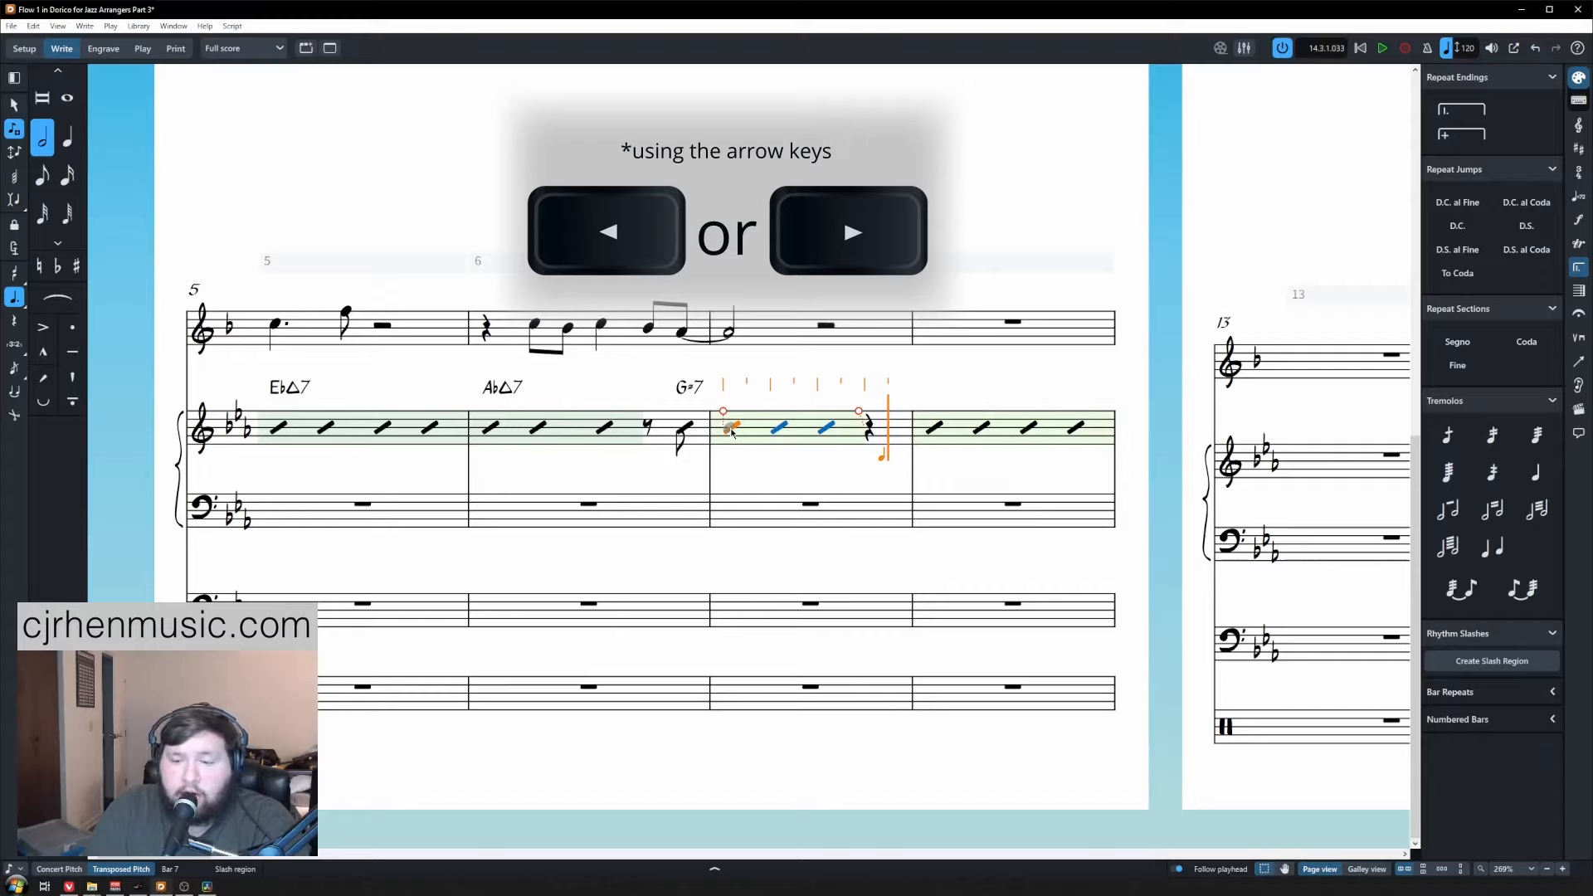
key("v")
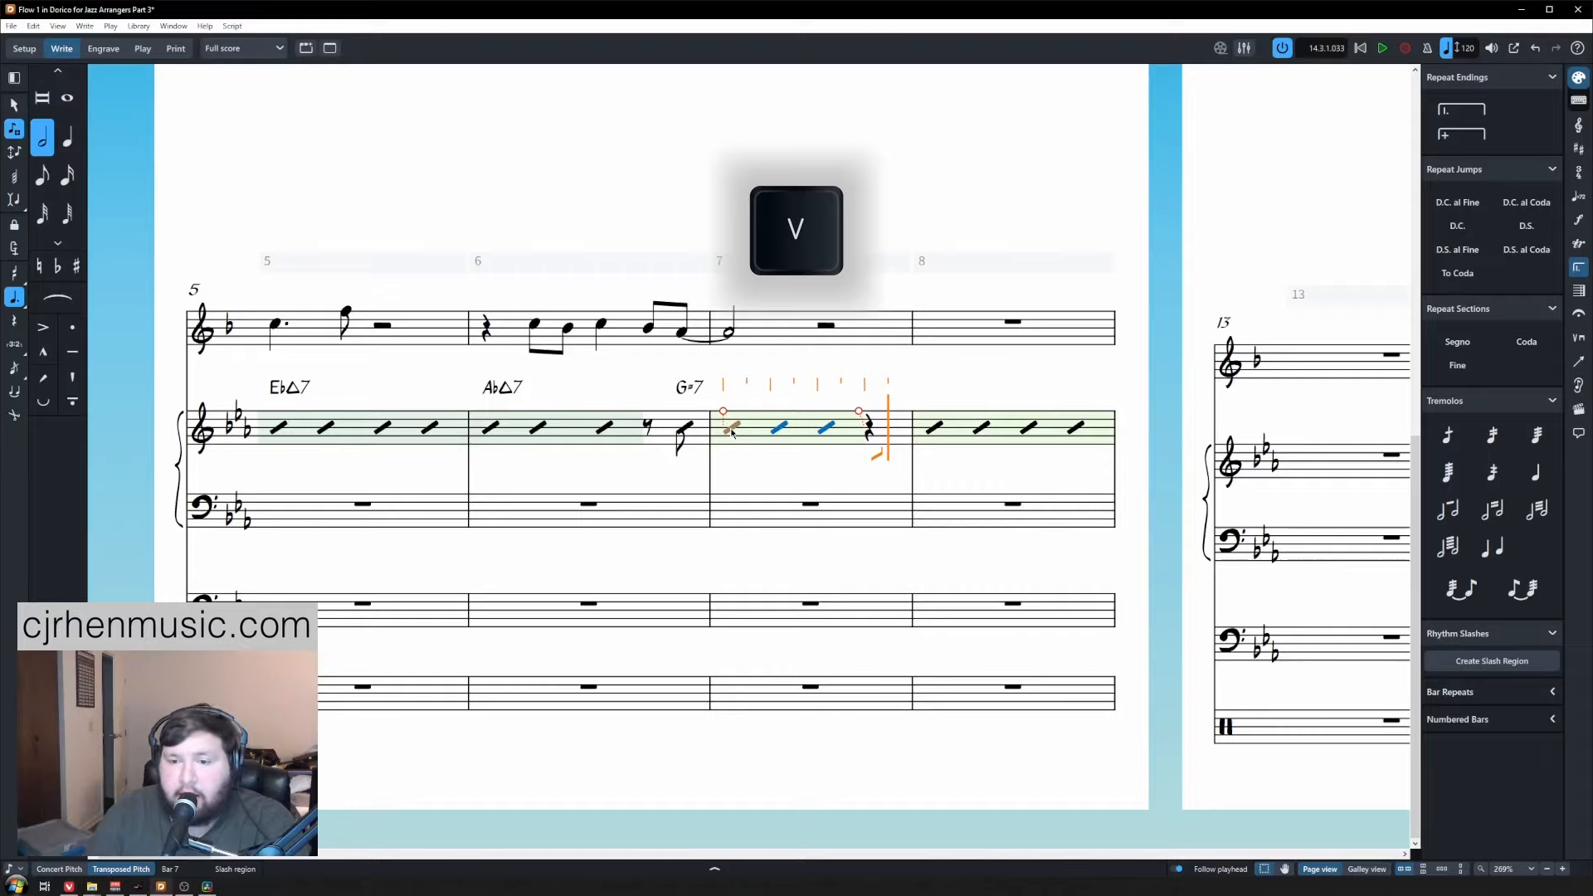
key("Right")
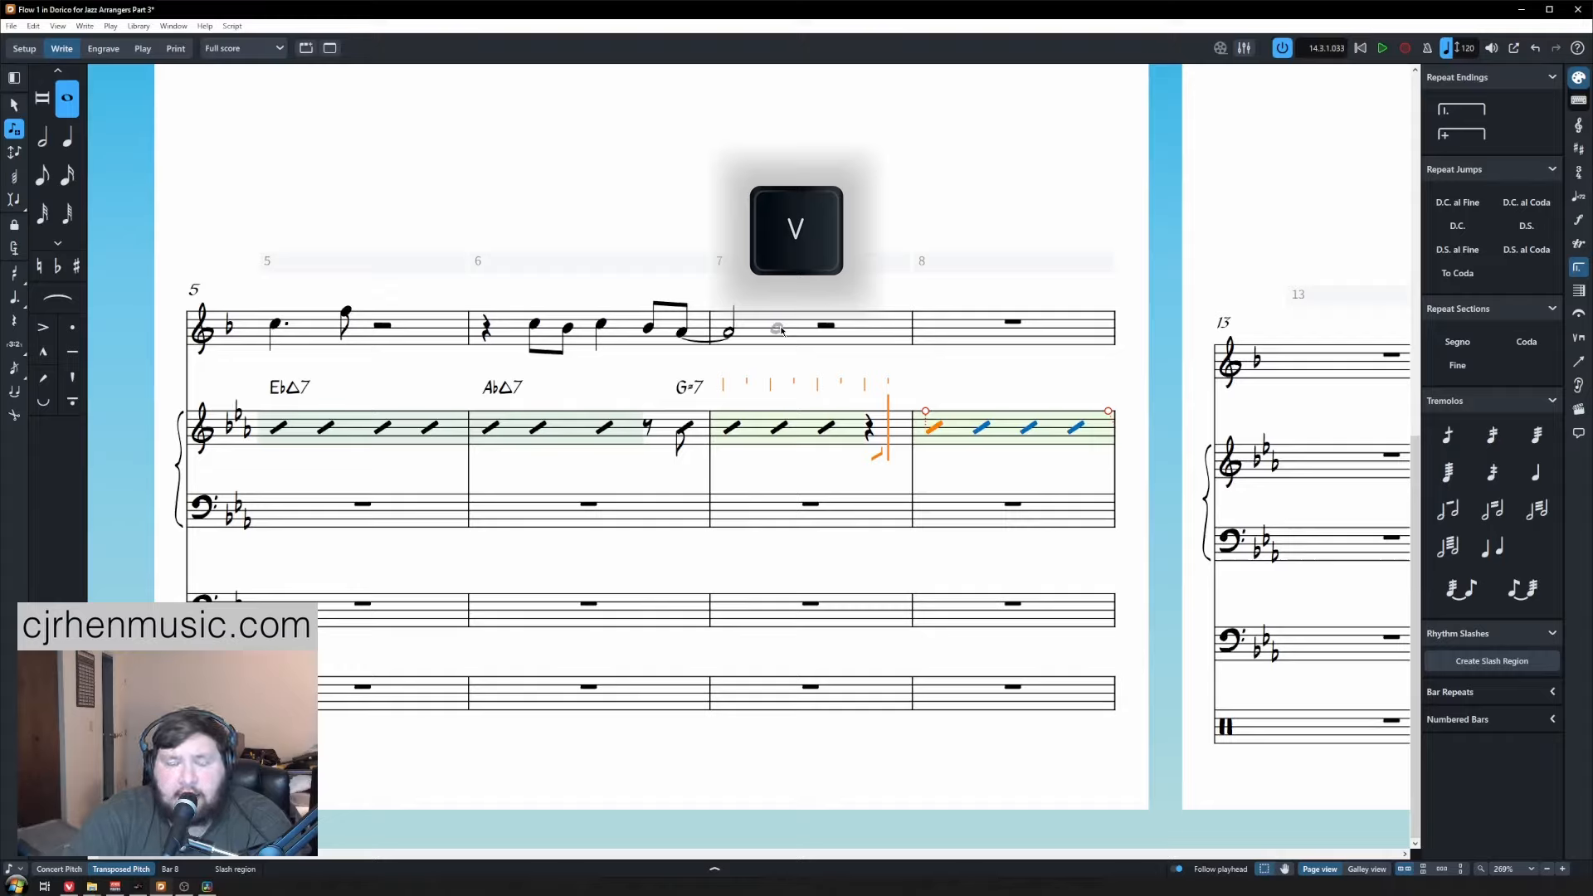
left_click(732, 429)
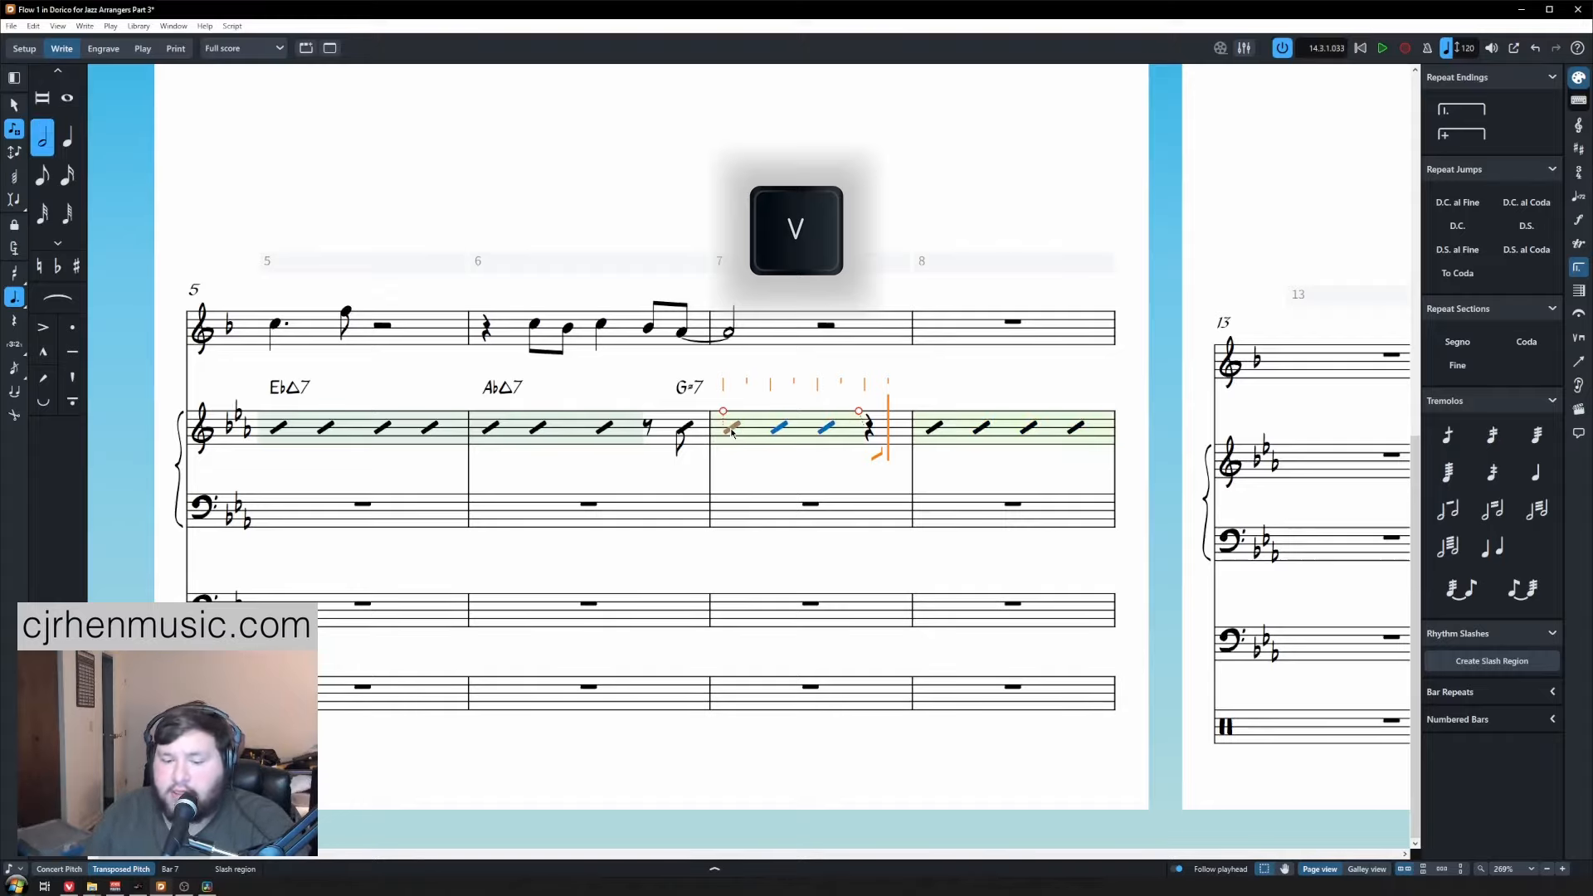
key("5")
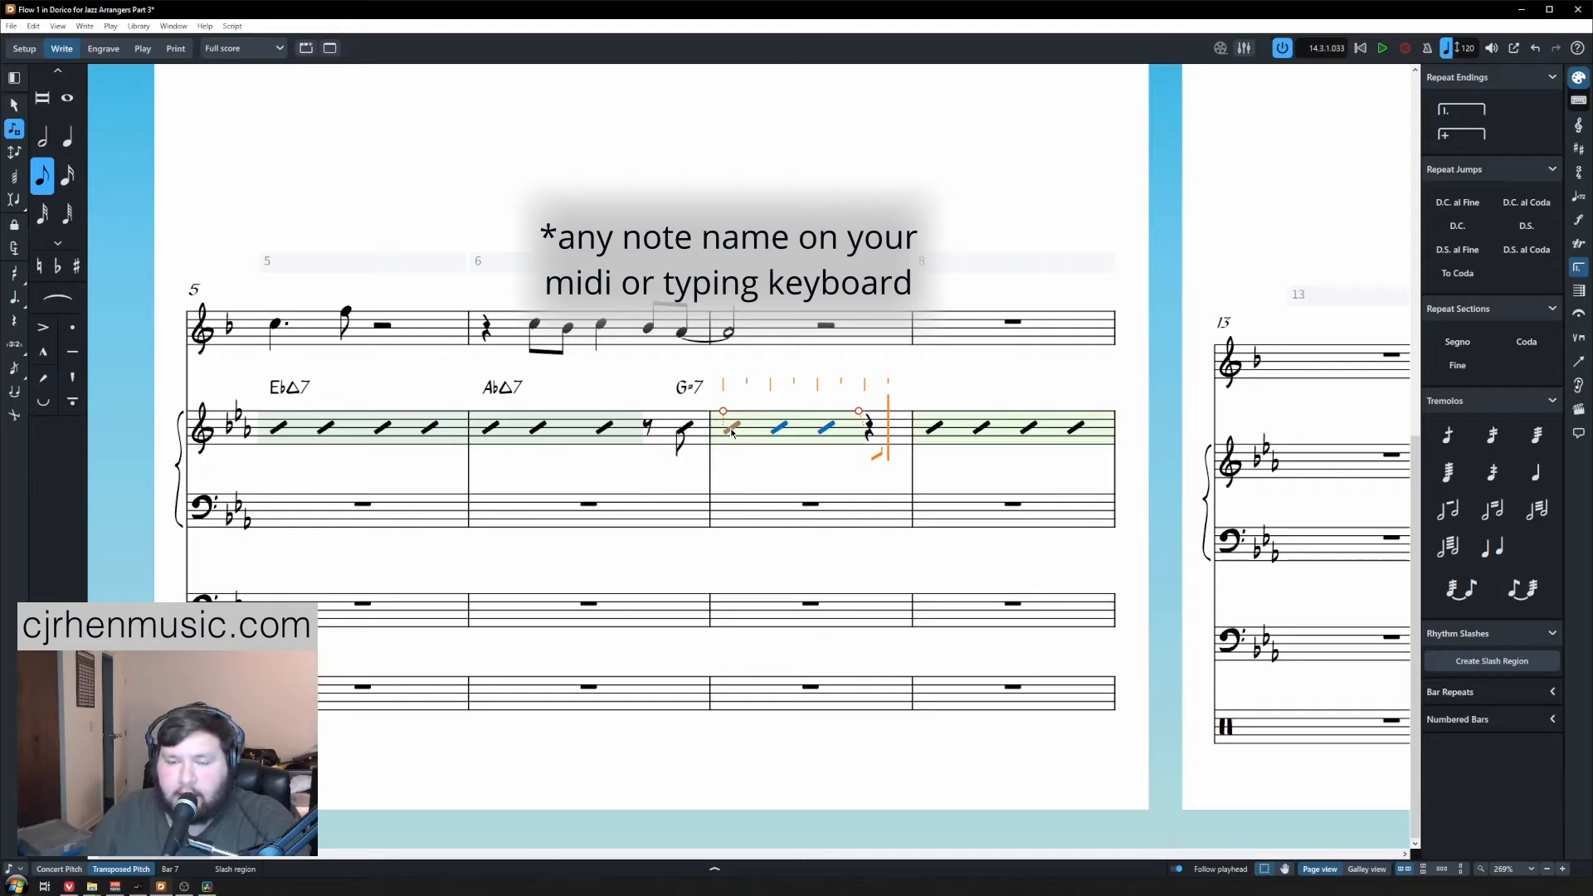
key("c")
key("Escape")
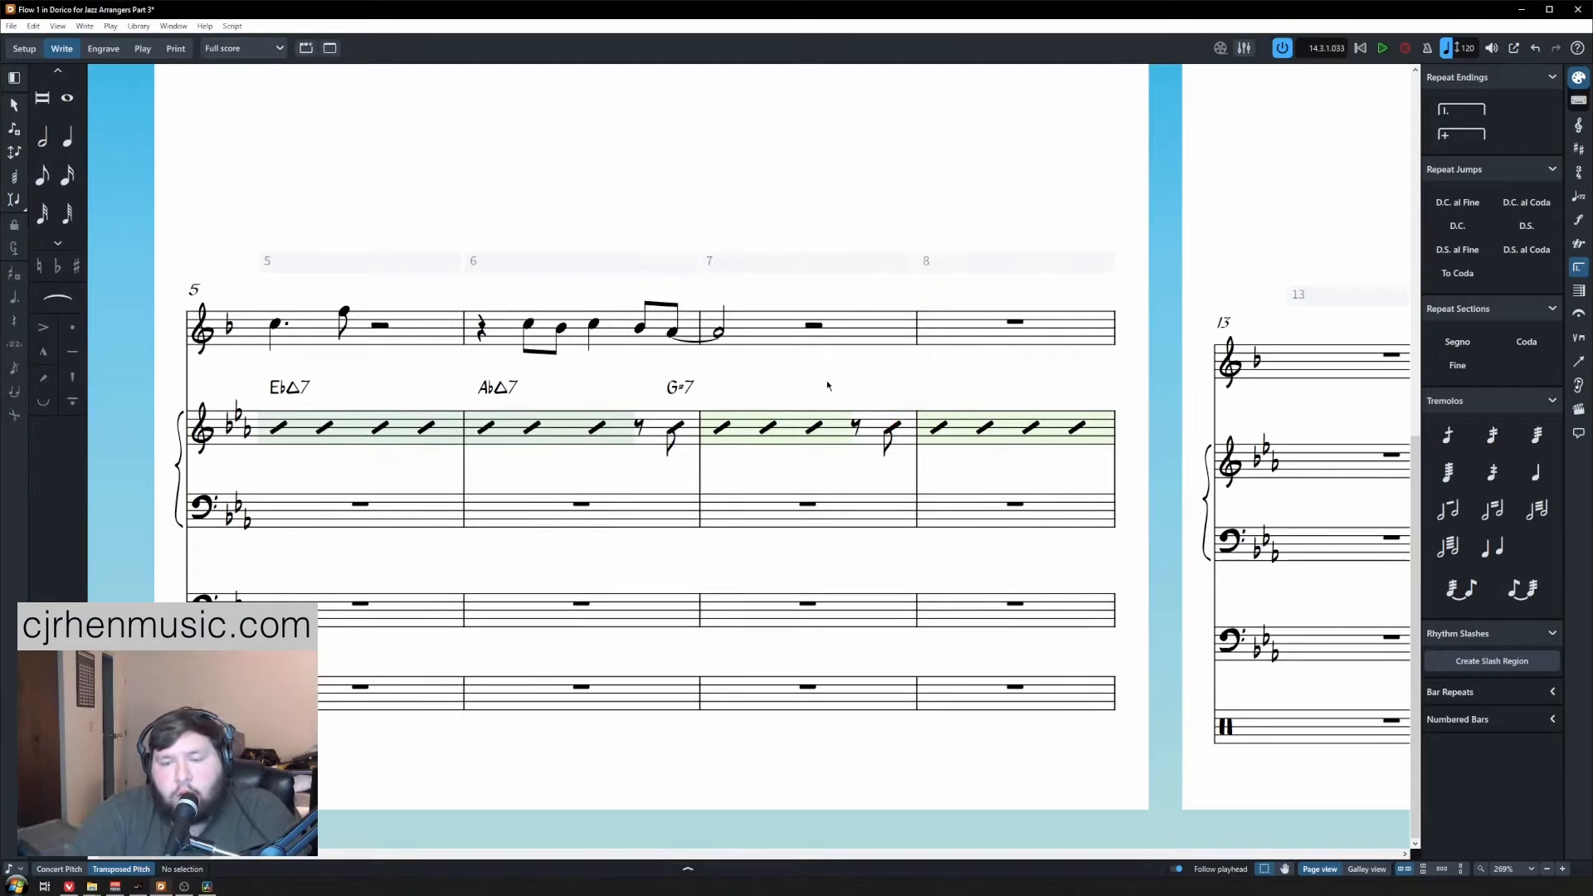
Add the chord symbol C7b9 above the eighth-note rhythmic slash on the "and" of beat 4 in bar 7.
left_click(894, 429)
key("shift+q")
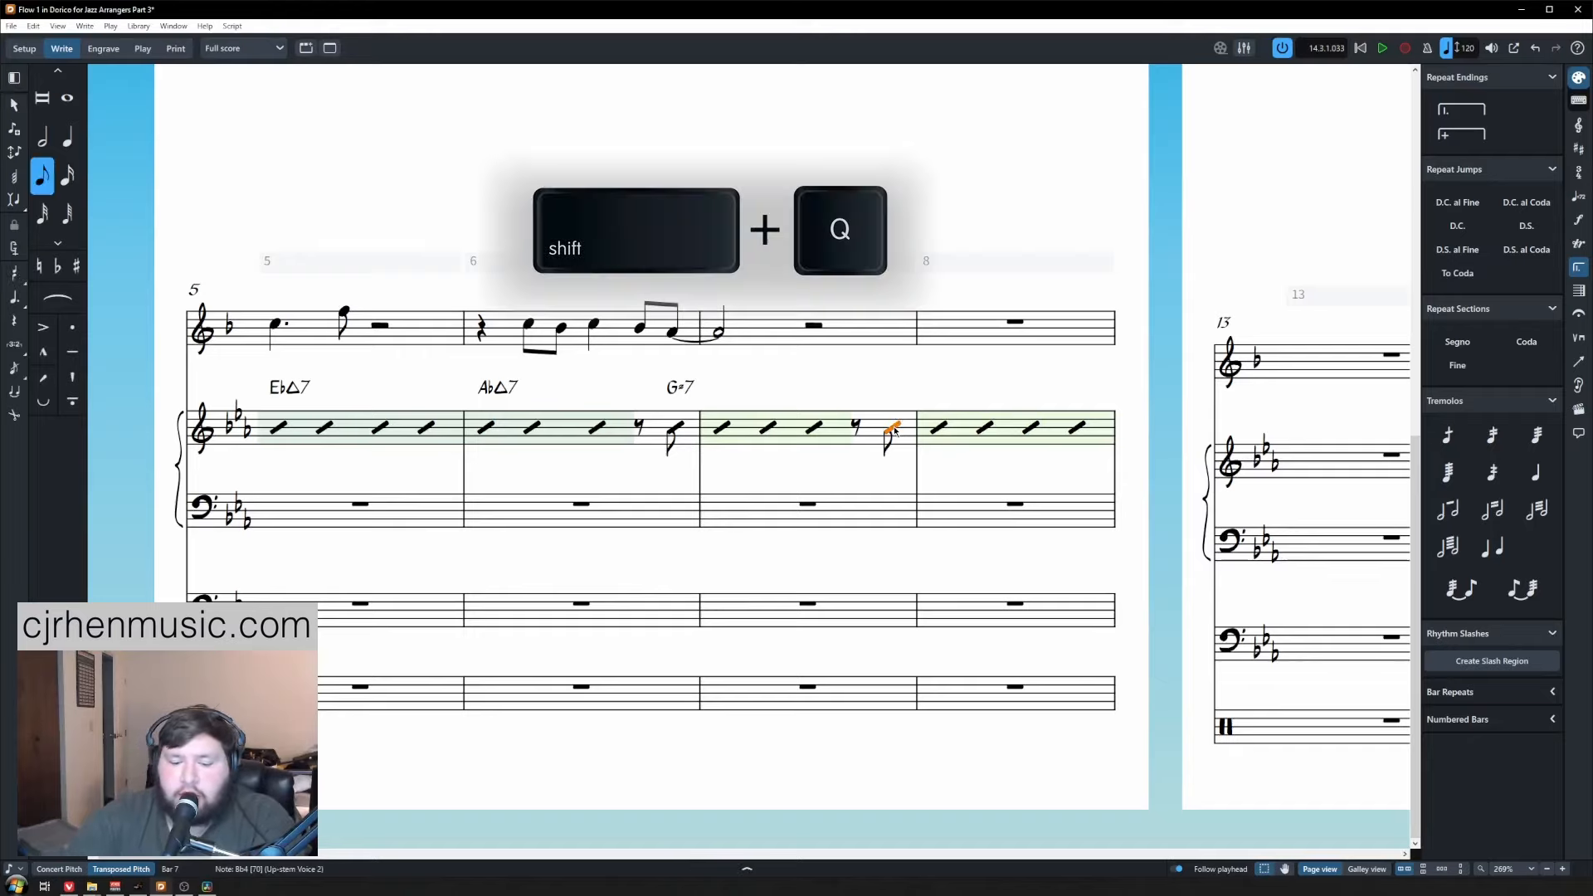
type("c")
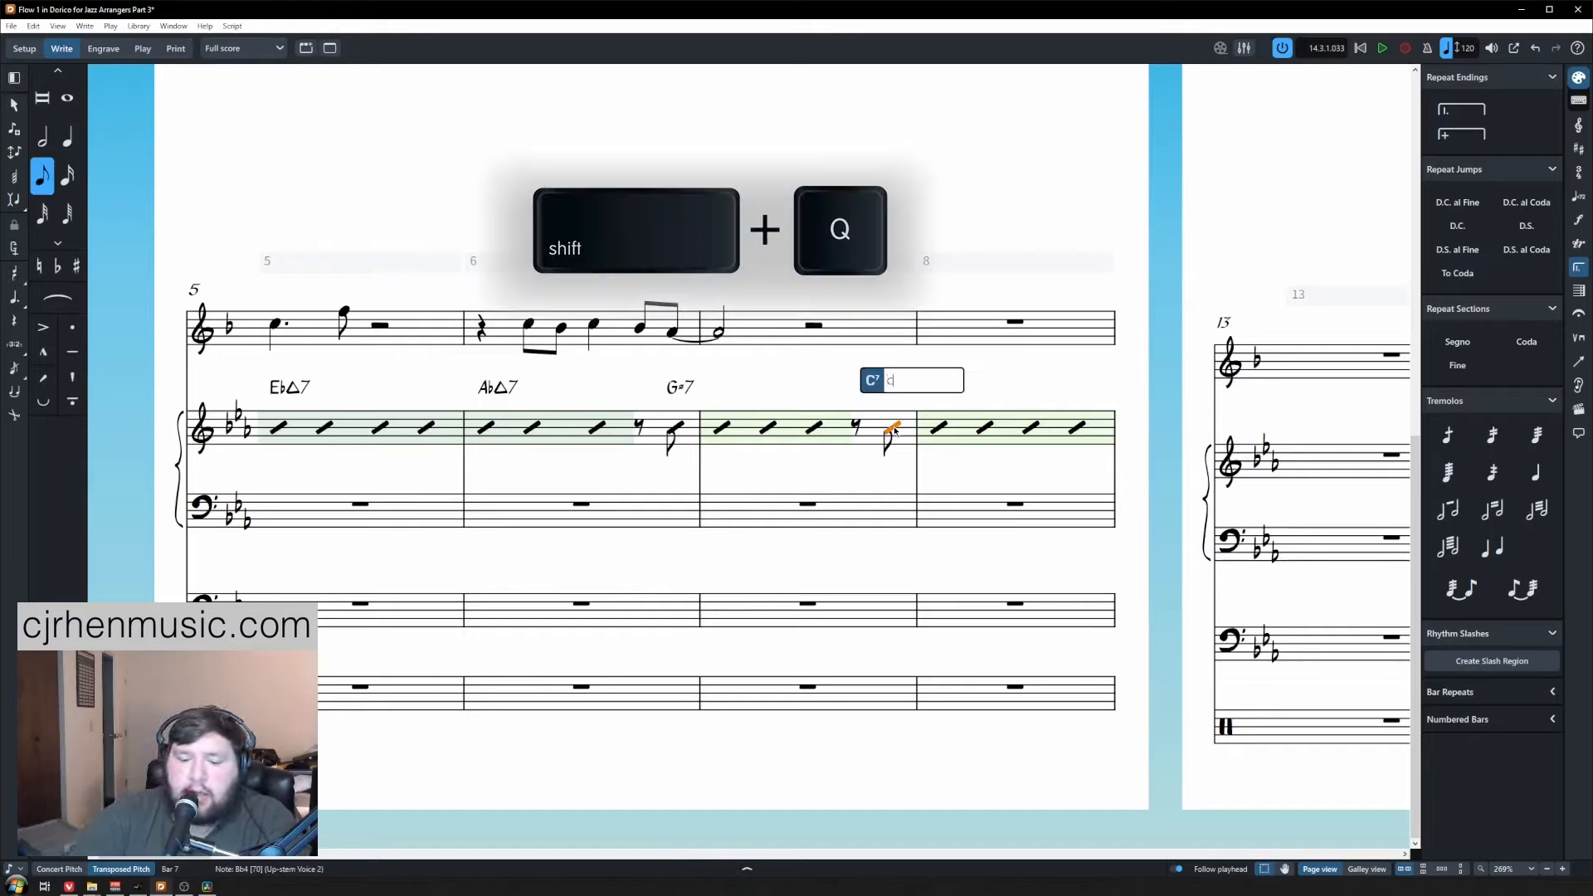
type("7b")
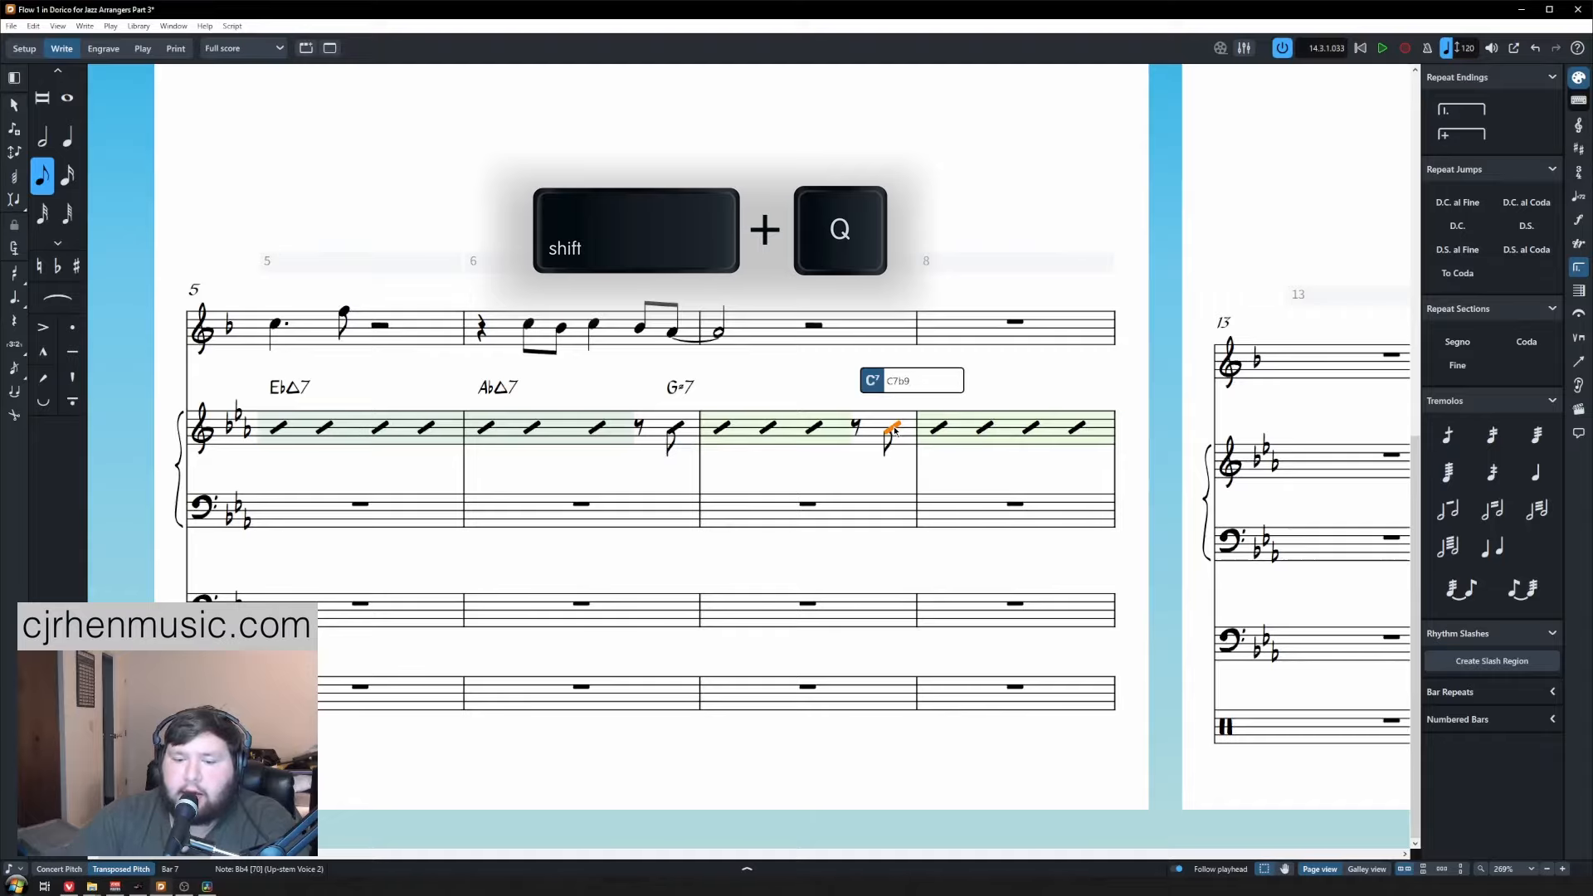
type("9")
key("Return")
Reveal the Bar Repeats and Numbered Bars options among the repeat structure tools.
scroll(223, 367, "down", 2)
left_click_drag(406, 124, 316, 415)
scroll(316, 415, "down", 1)
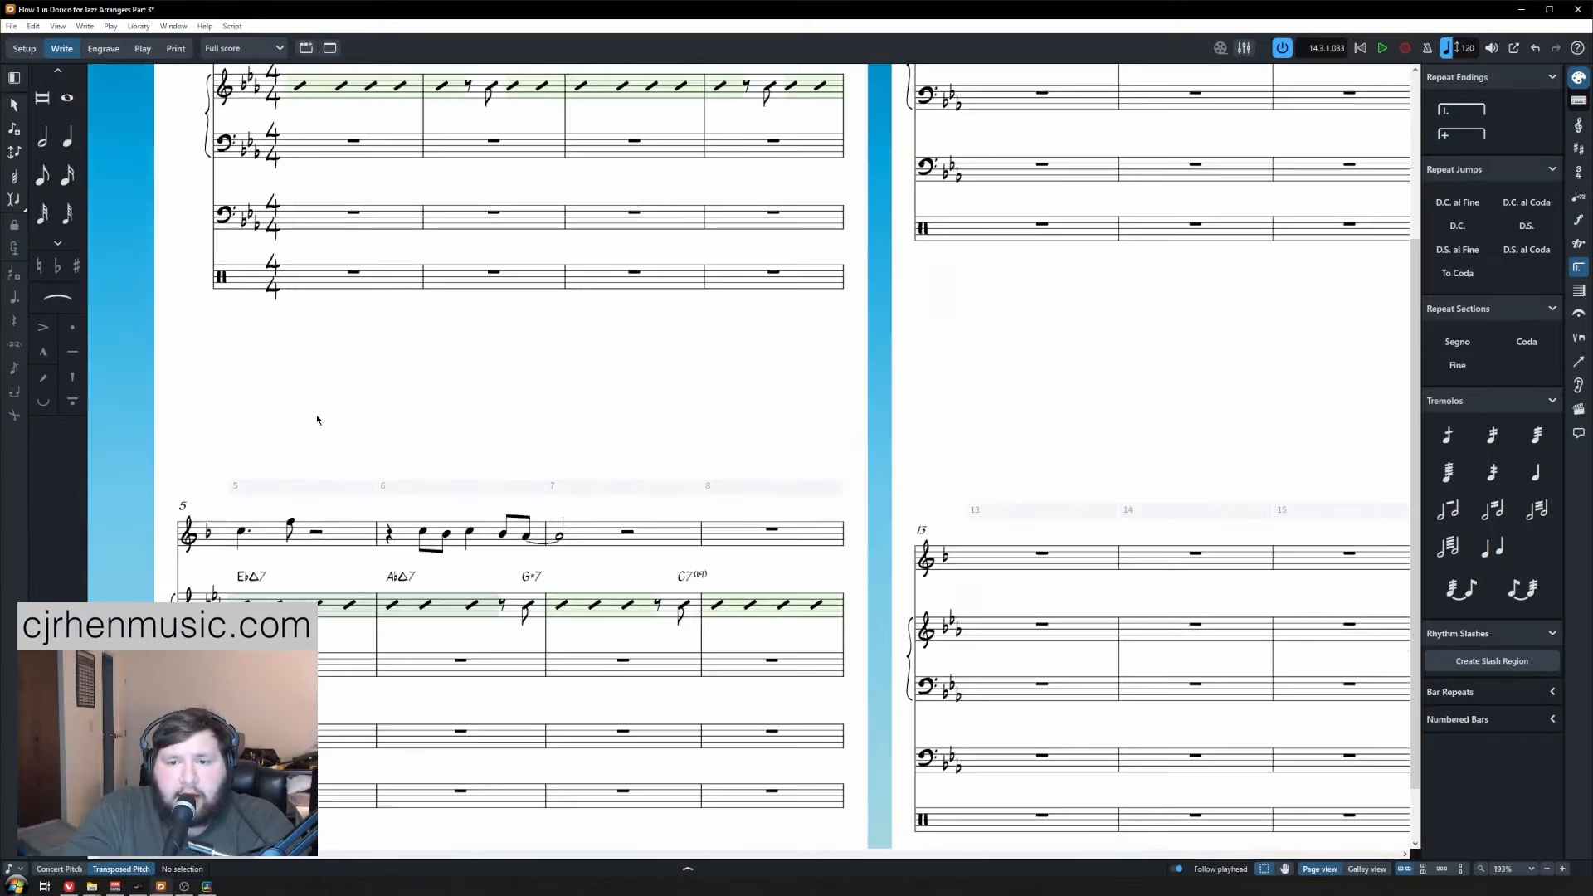
scroll(316, 415, "up", 2)
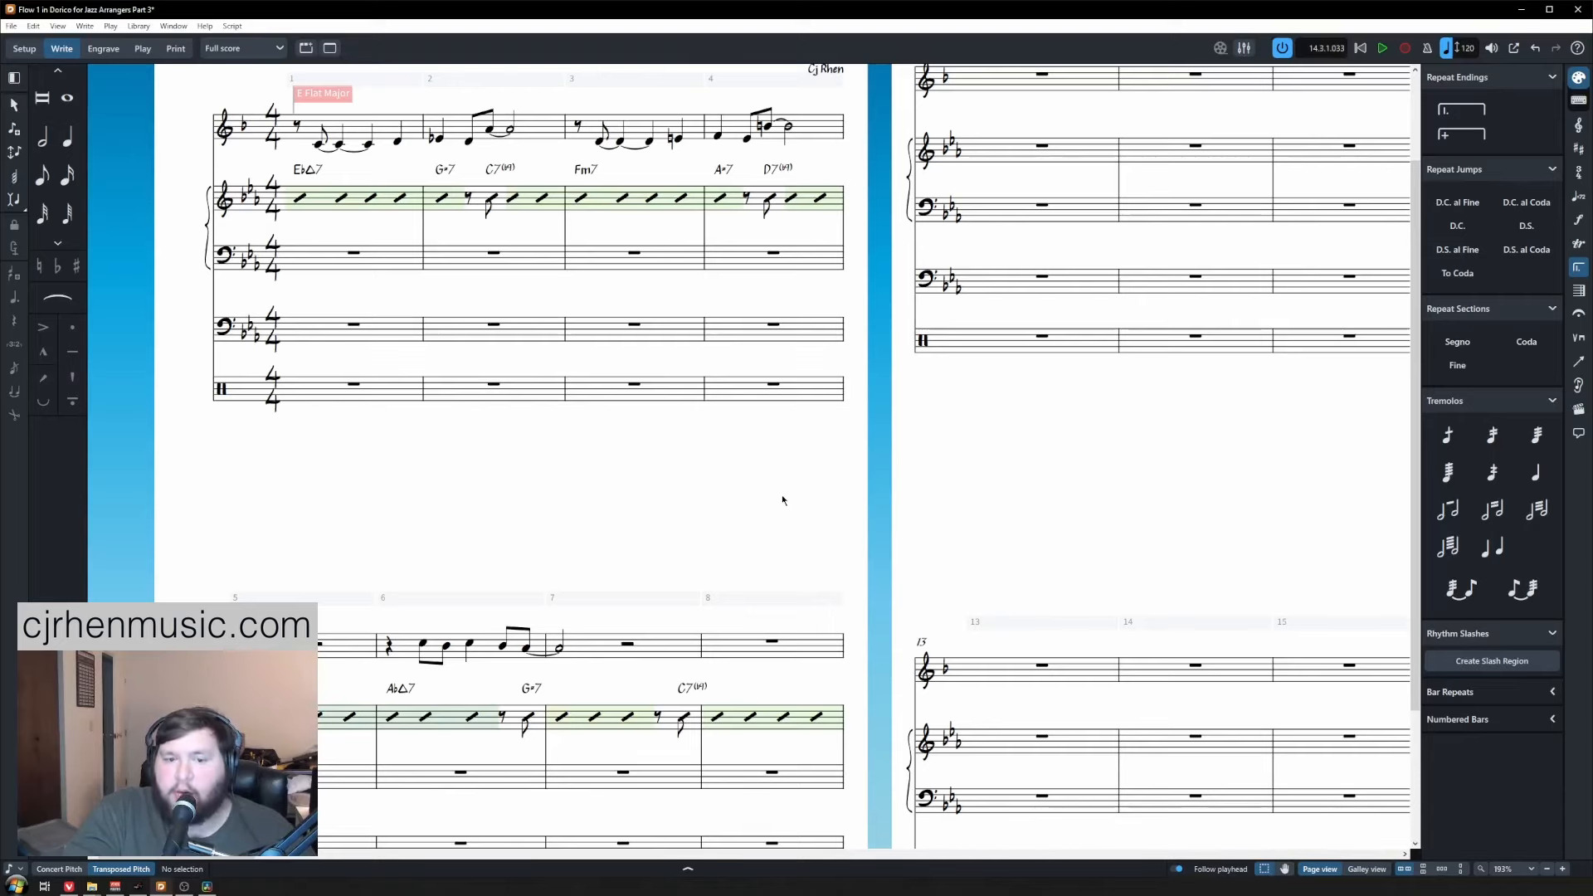
scroll(420, 485, "down", 1)
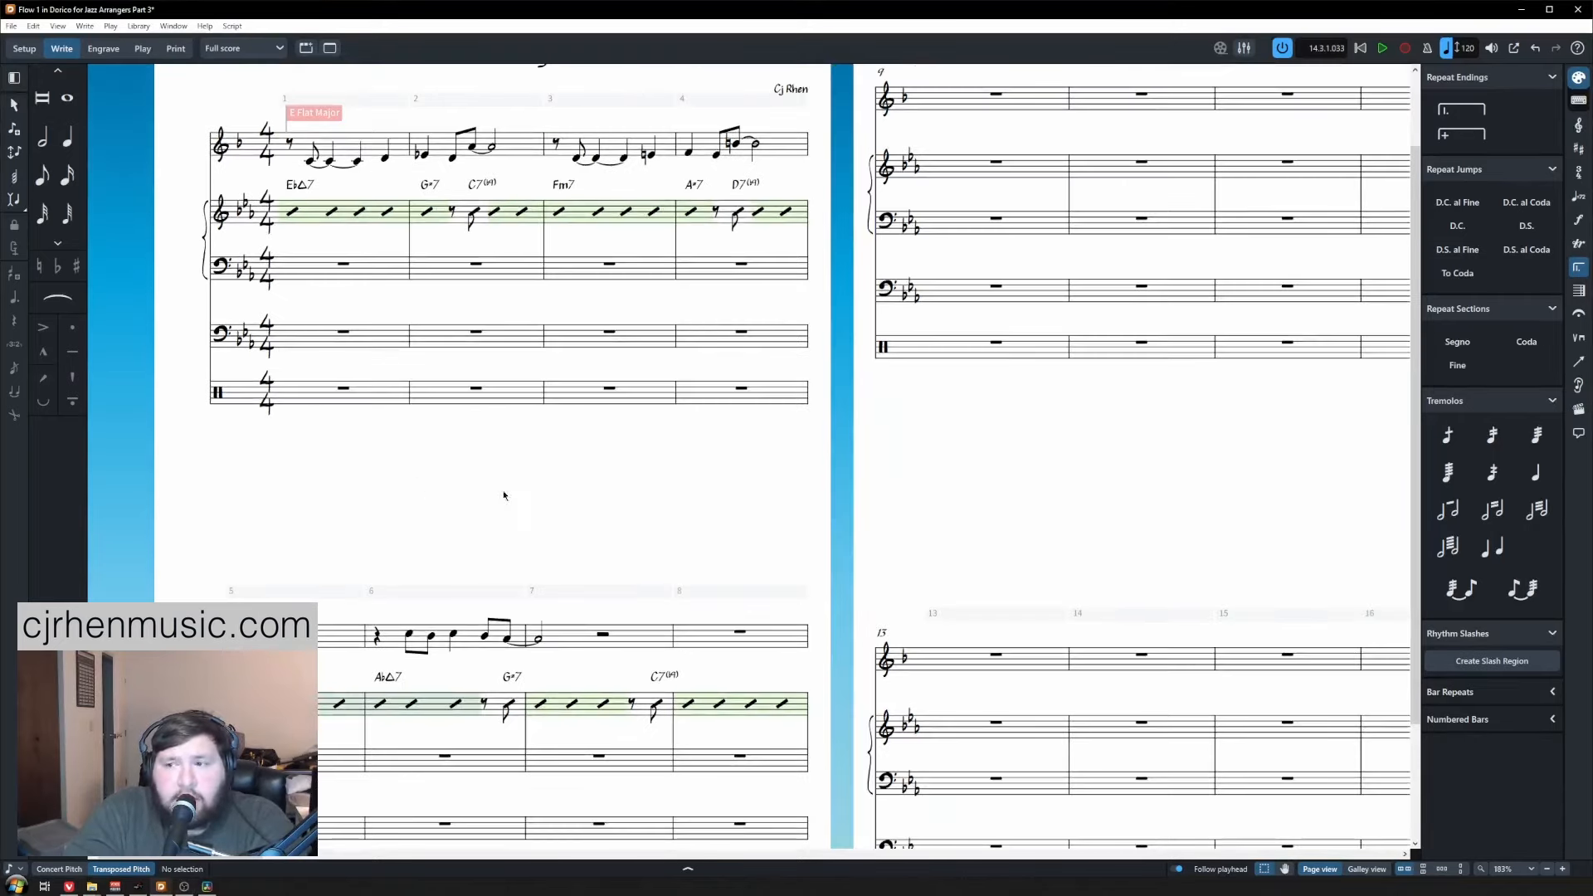
left_click(1577, 83)
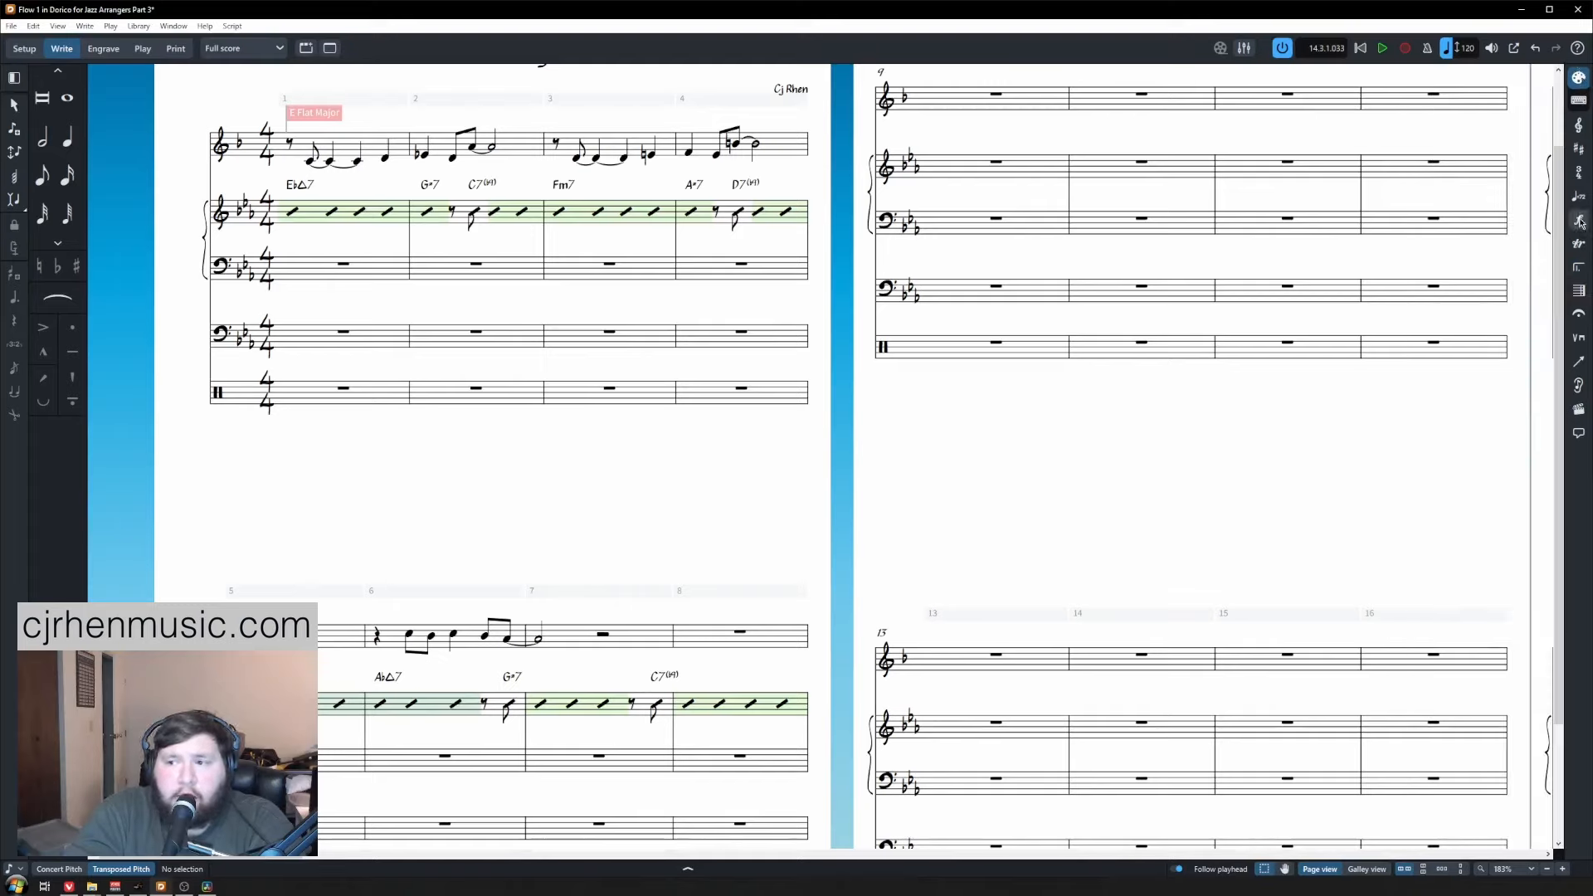
left_click(1579, 268)
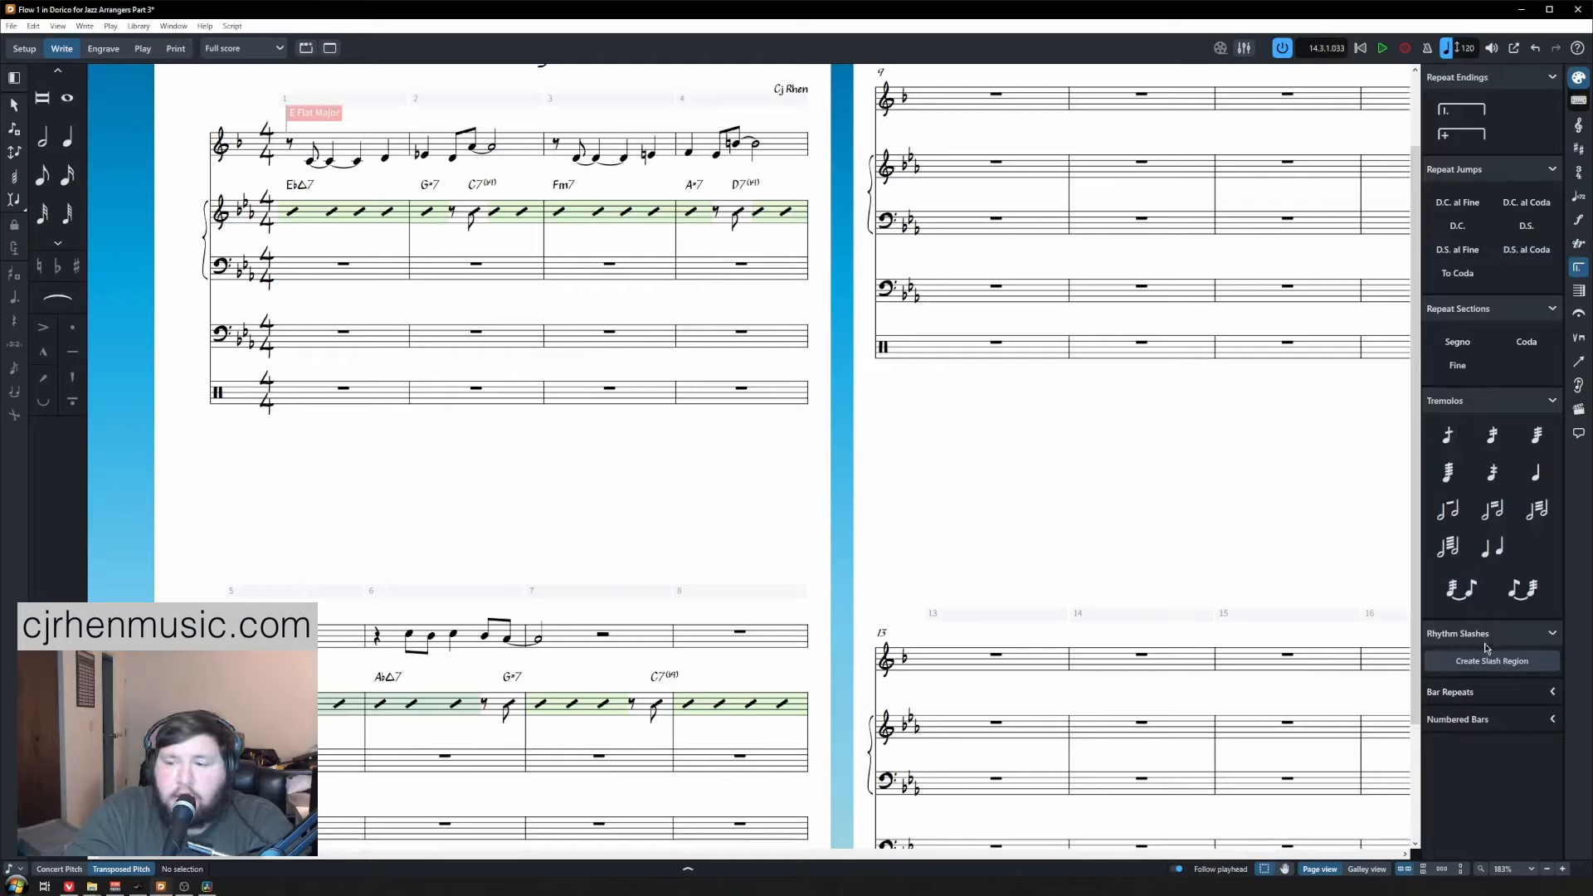
left_click(1479, 692)
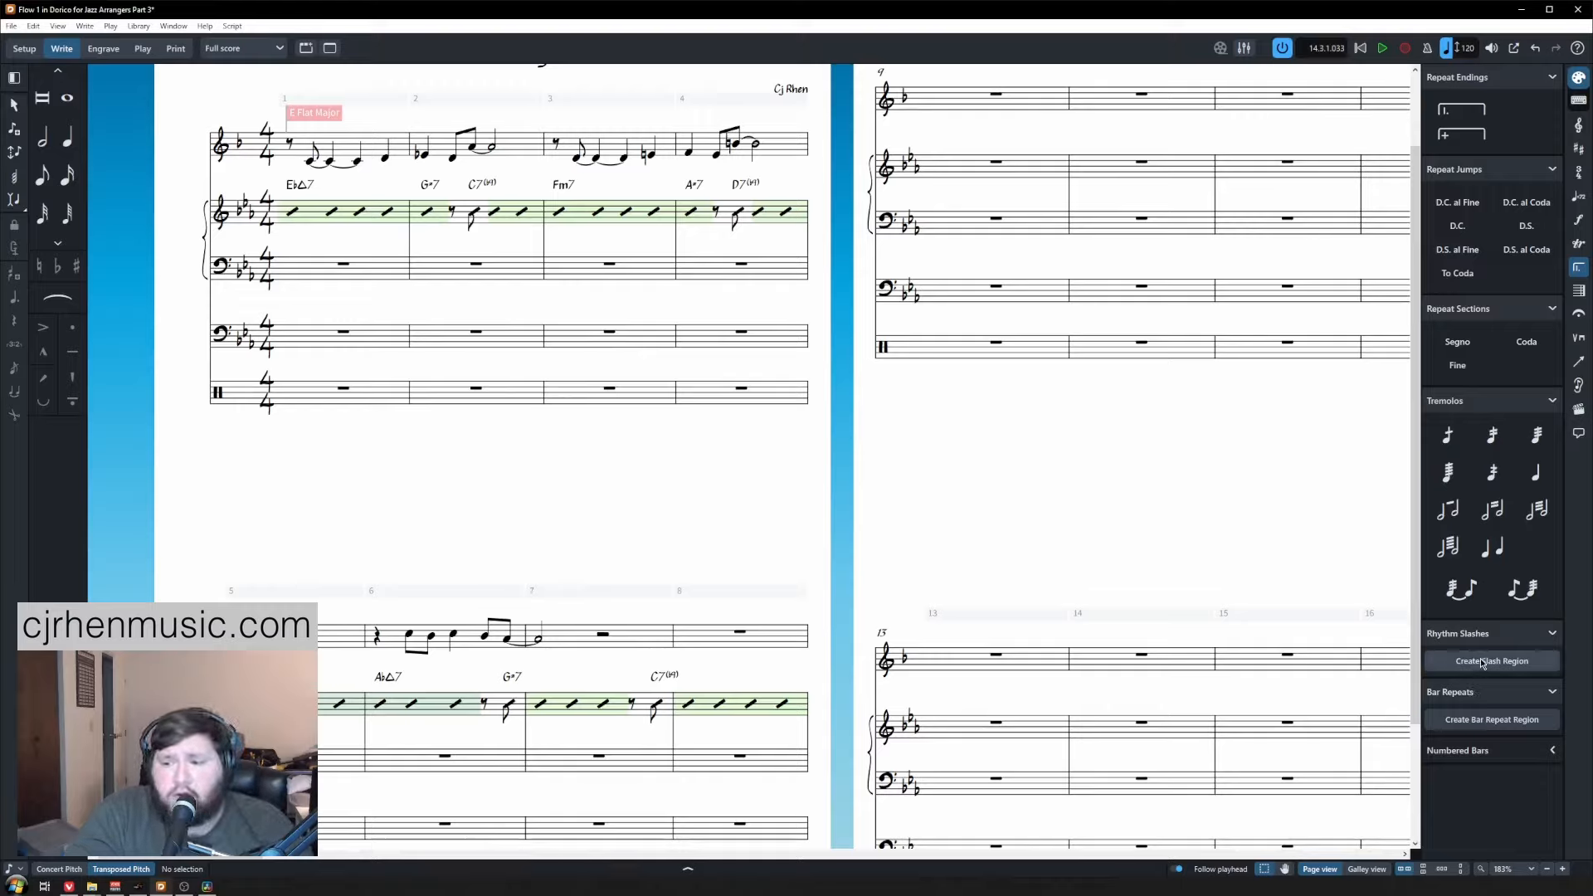
left_click(1500, 755)
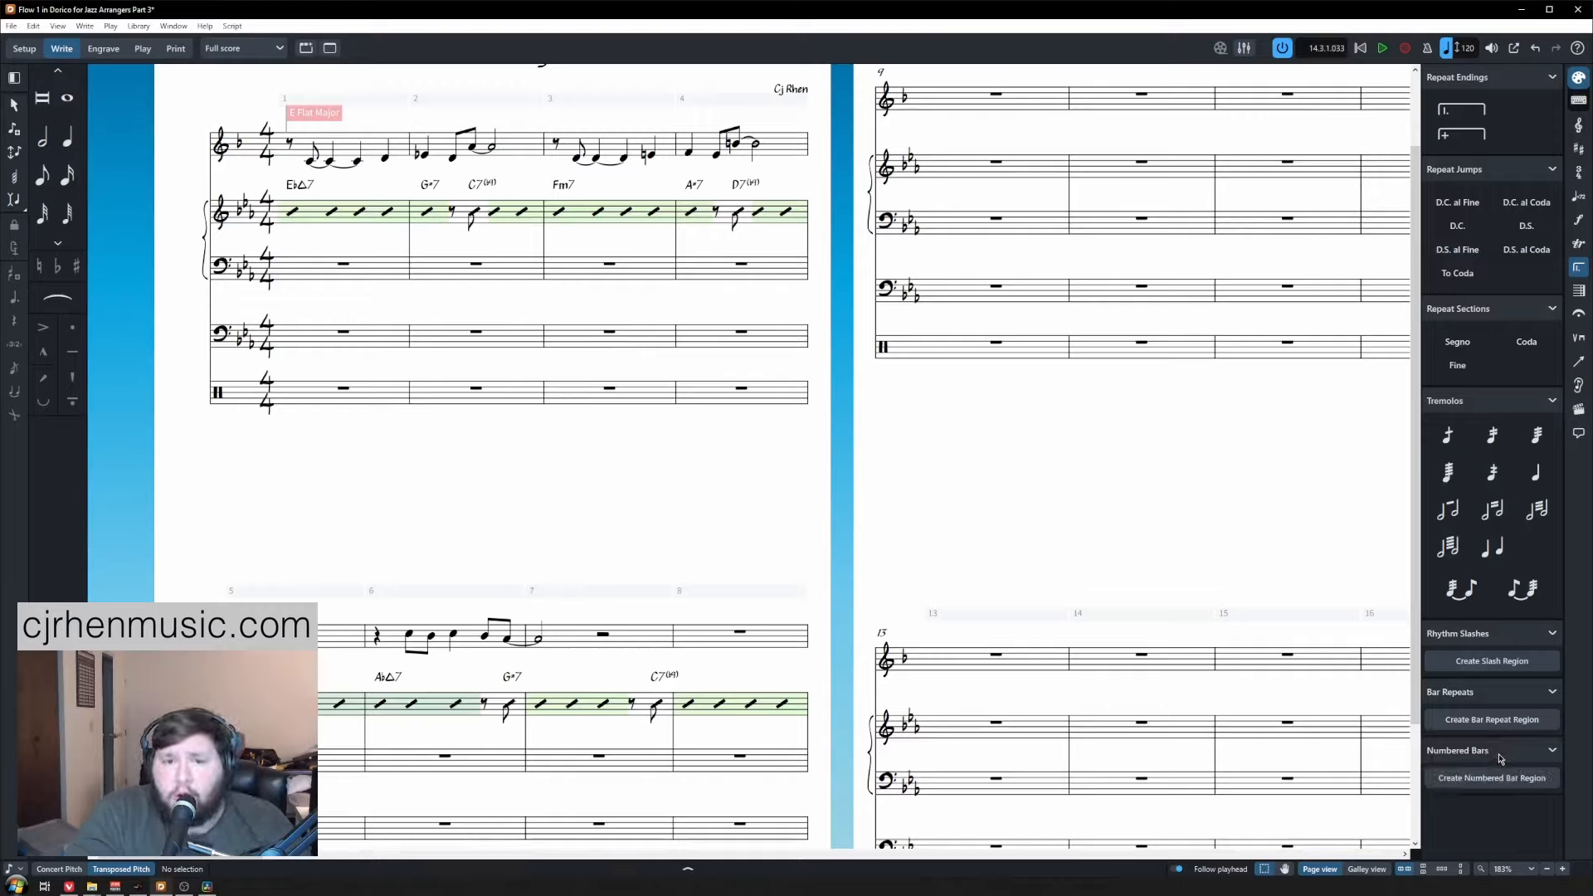
Create a numbered bar region over bars 1 to 8 of the piano's upper staff and switch to the Piano layout.
left_click(294, 213)
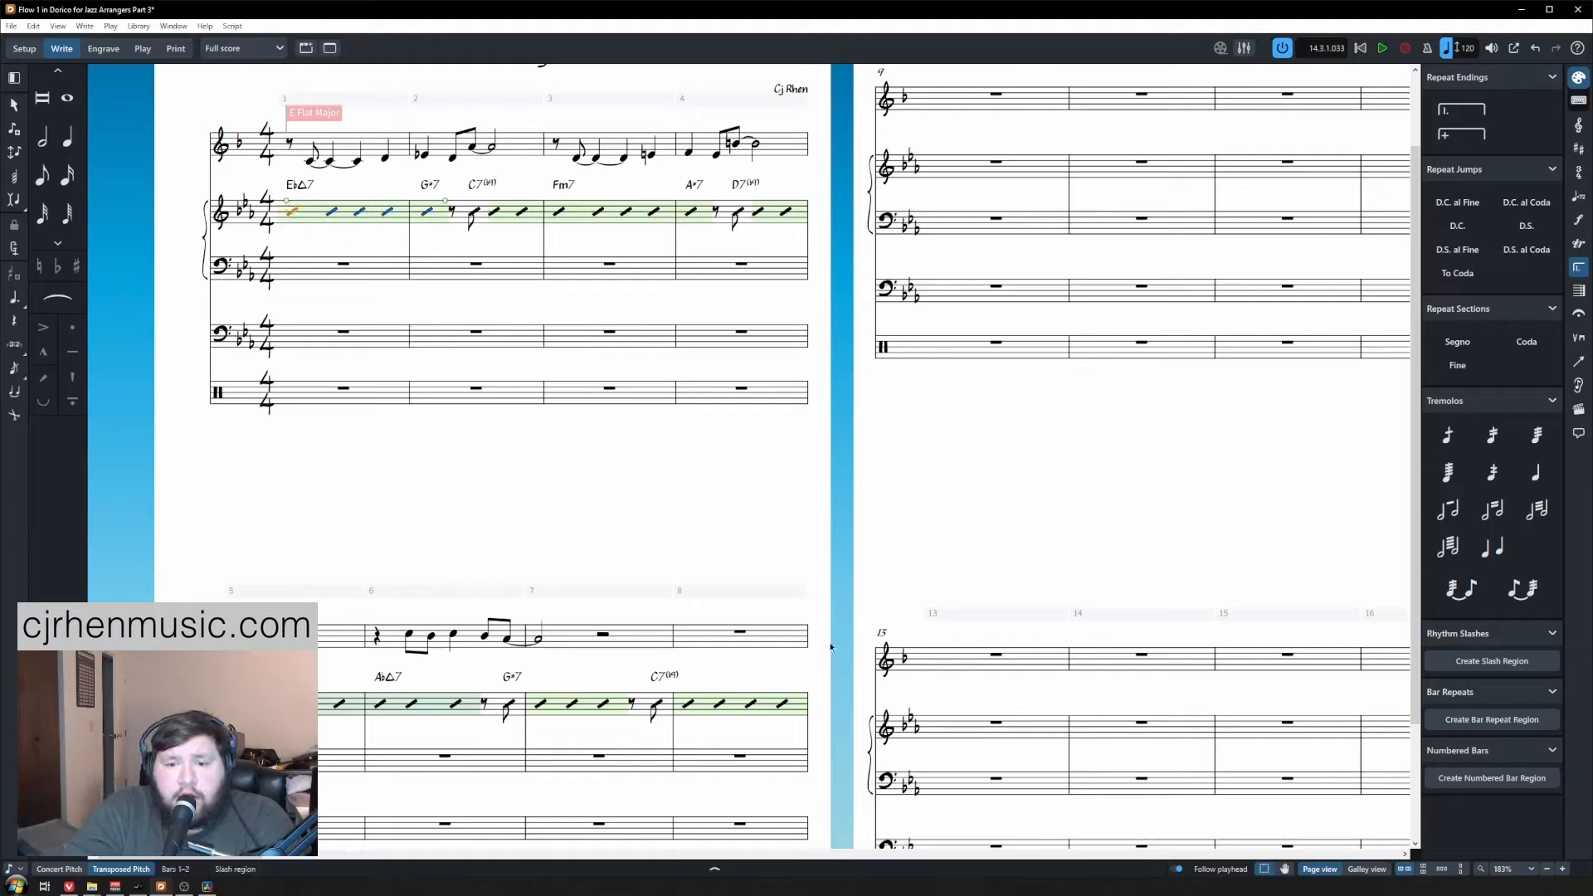
left_click(782, 707, "shift")
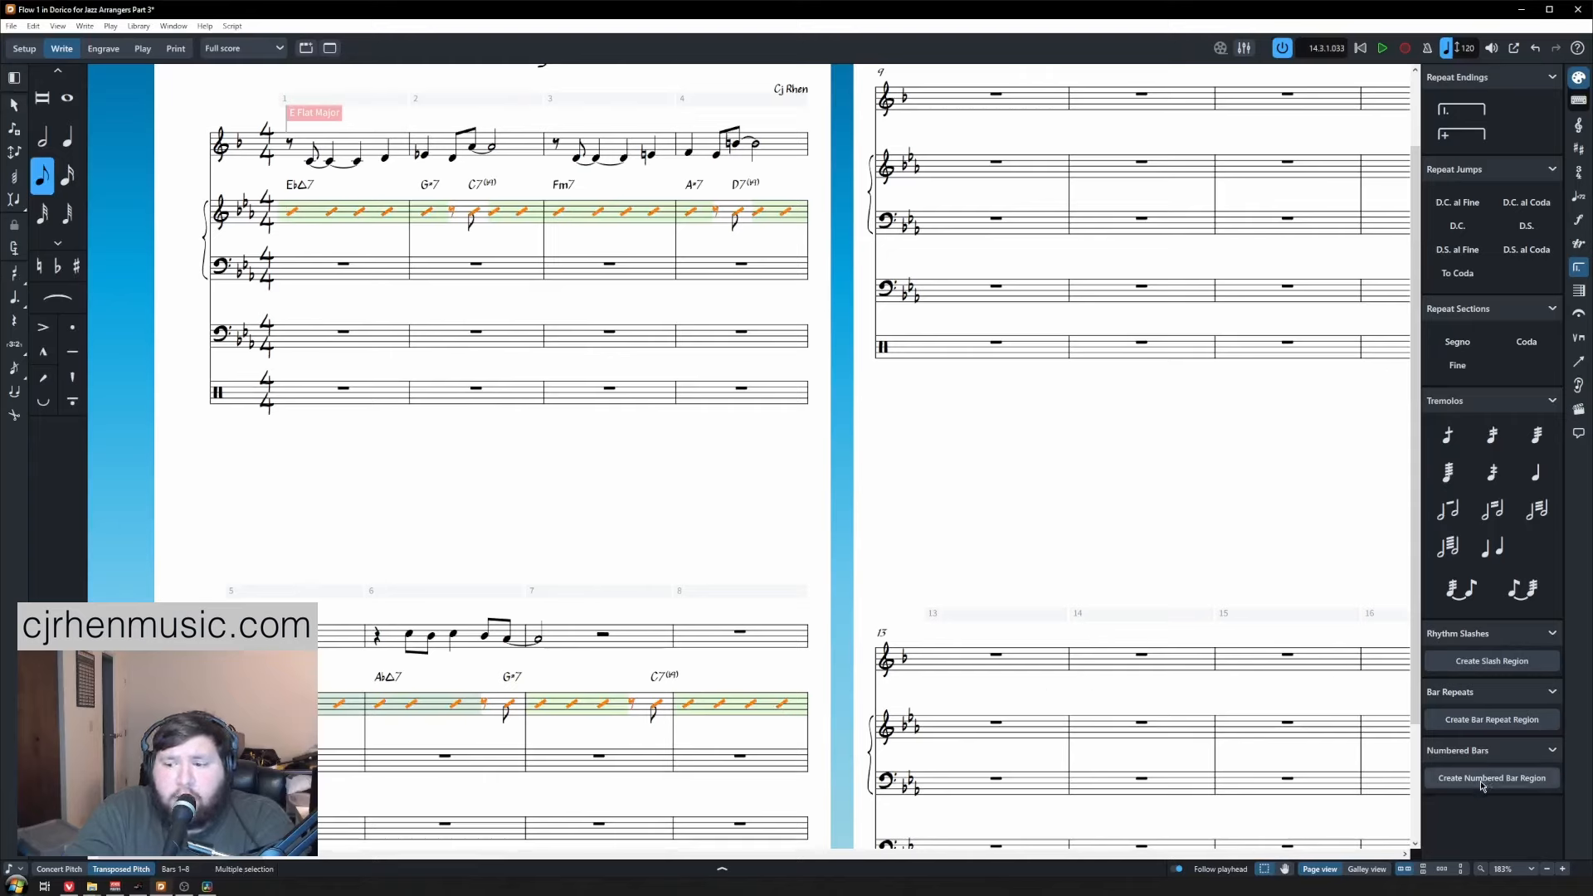
left_click(350, 426)
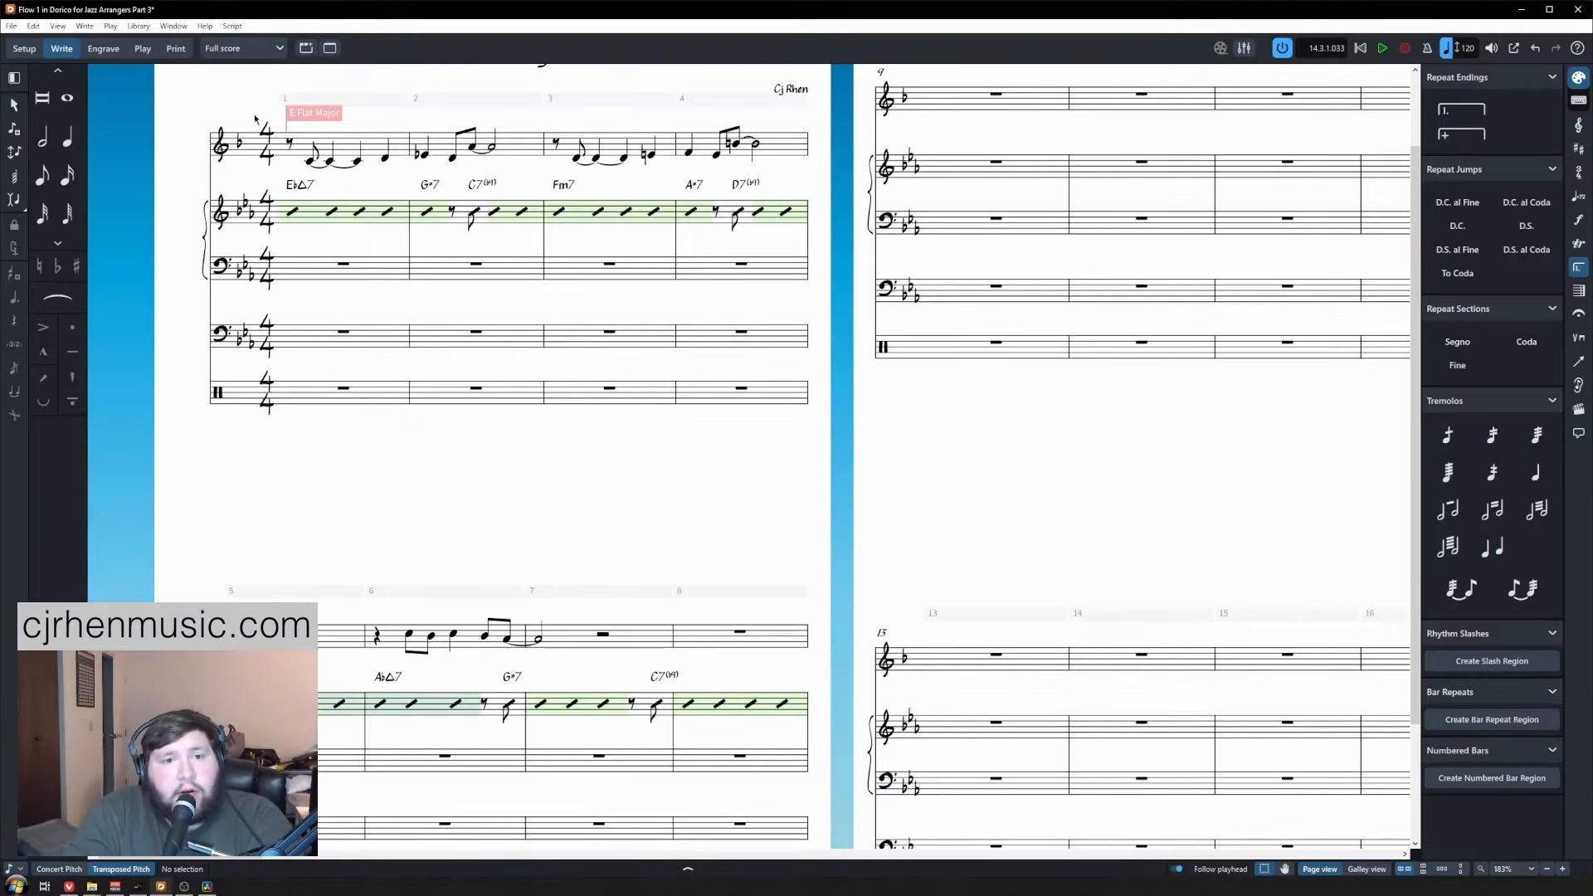
left_click(280, 51)
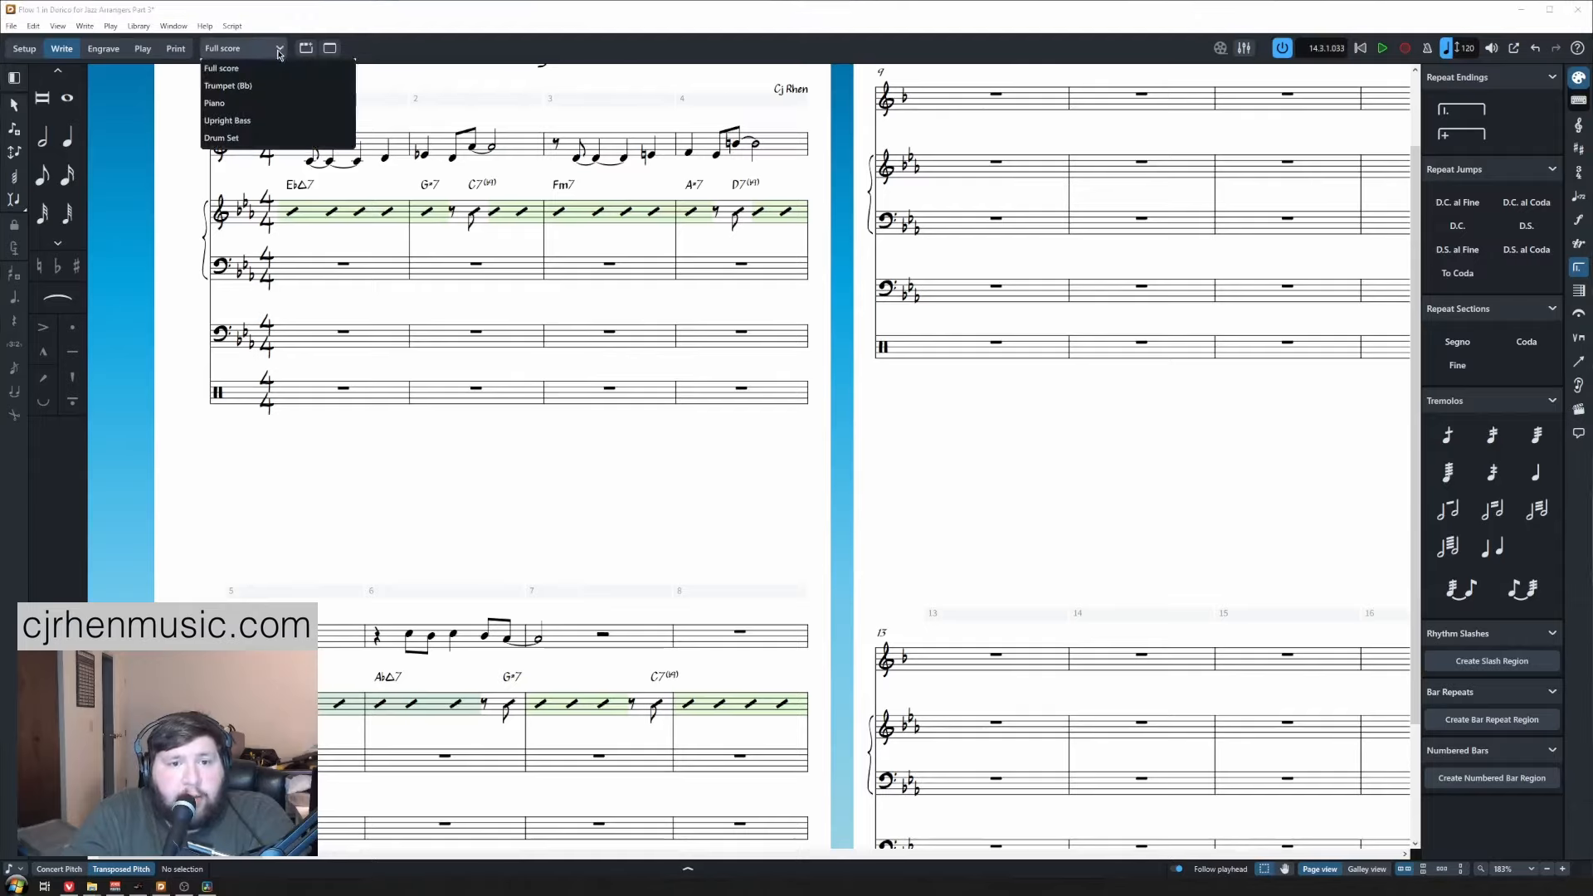
left_click(254, 105)
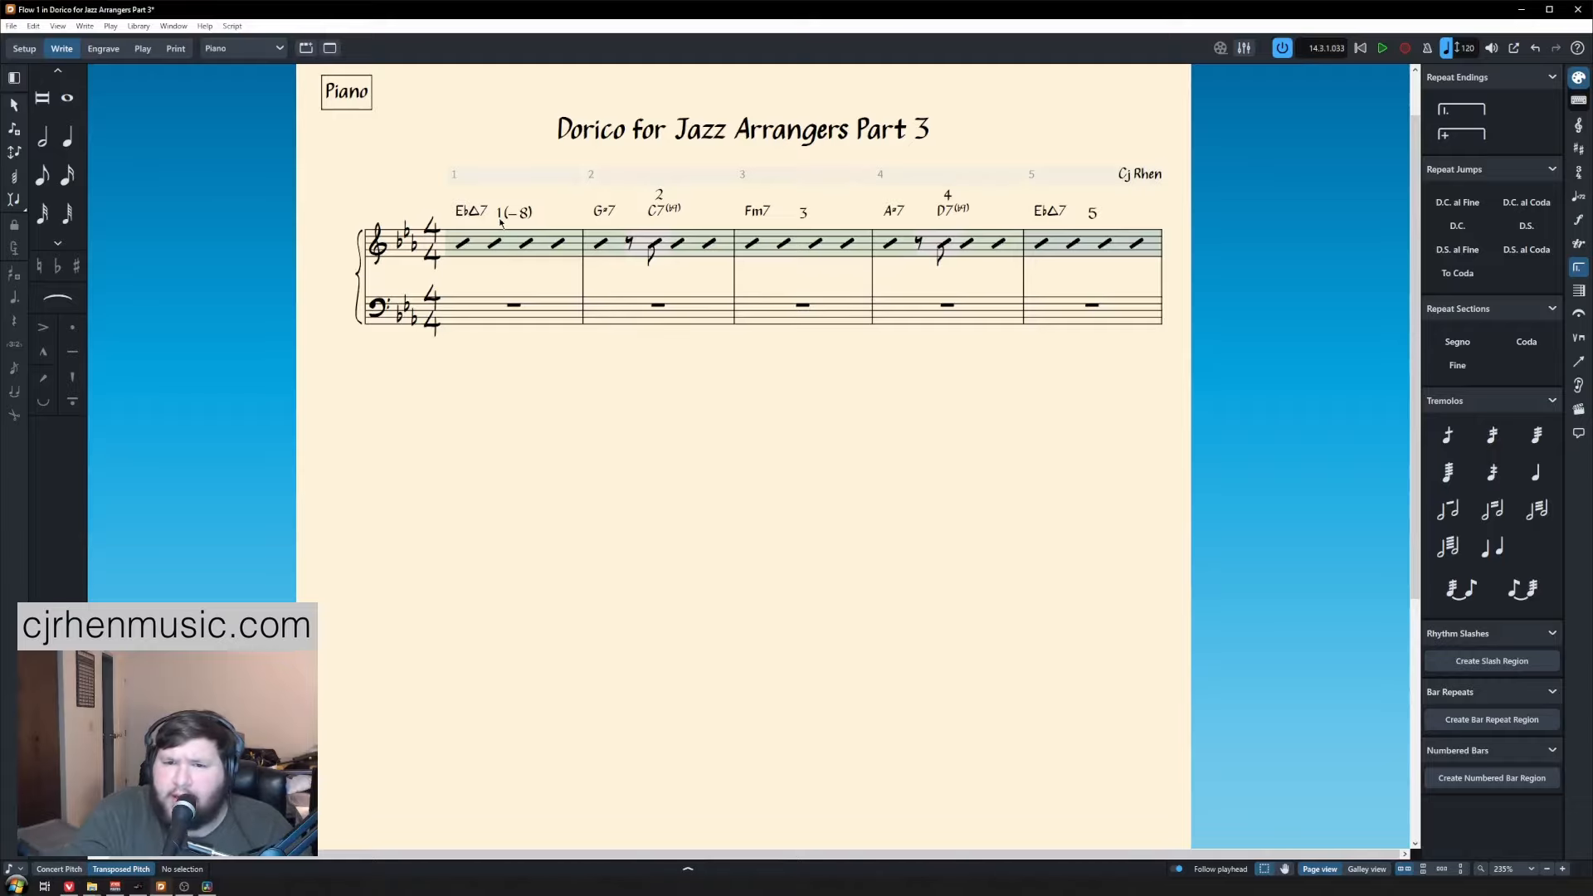
Review the numbered bars throughout the Piano layout and switch to the Full score layout.
scroll(498, 224, "down", 5)
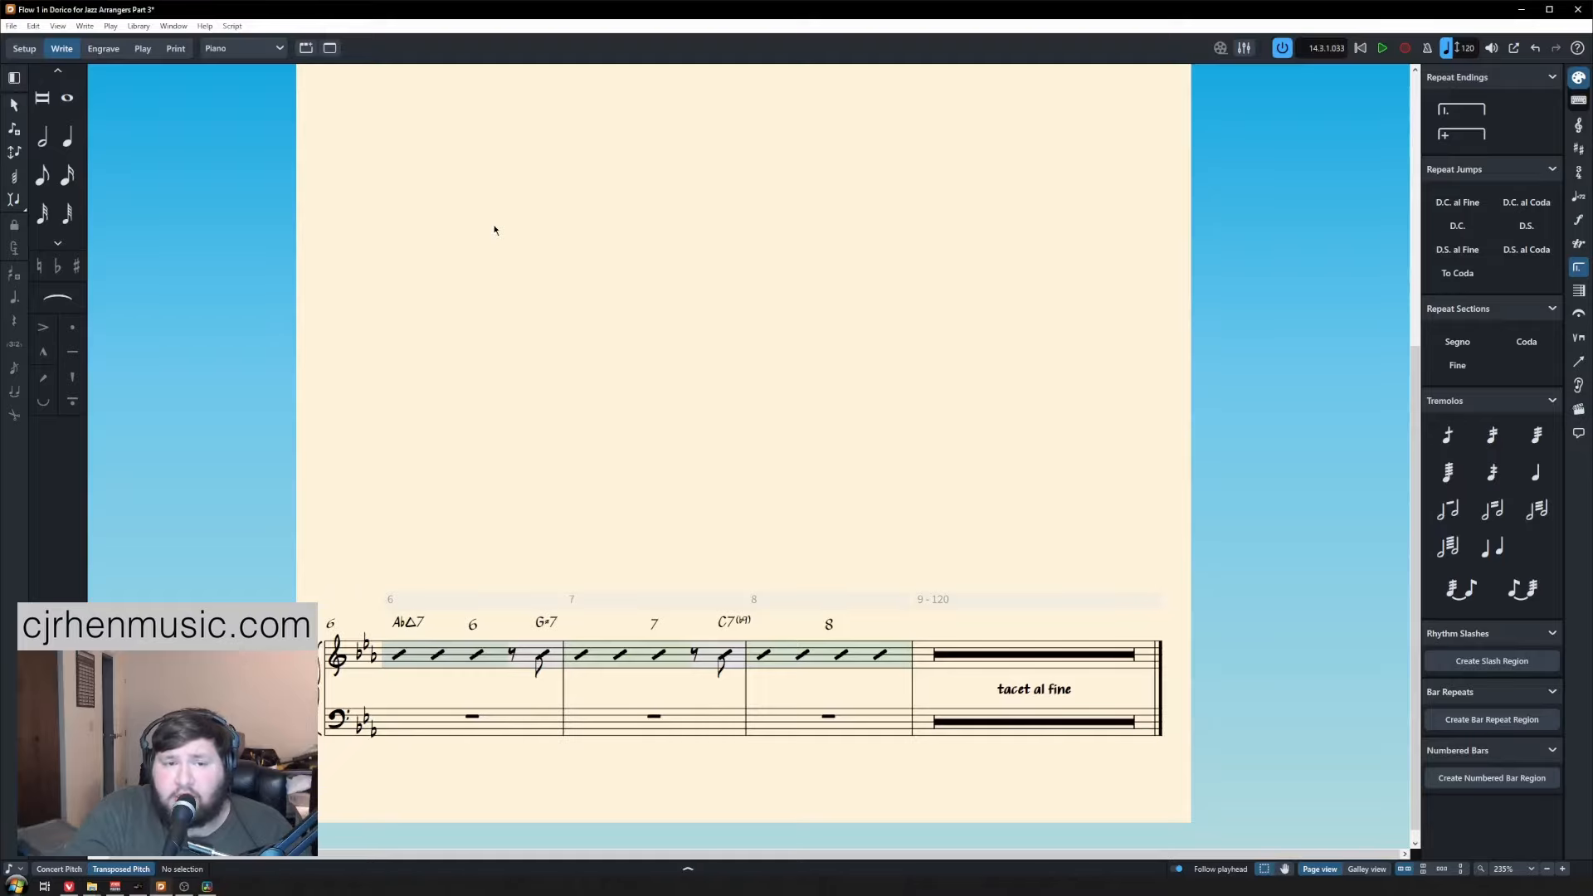
scroll(376, 299, "up", 5)
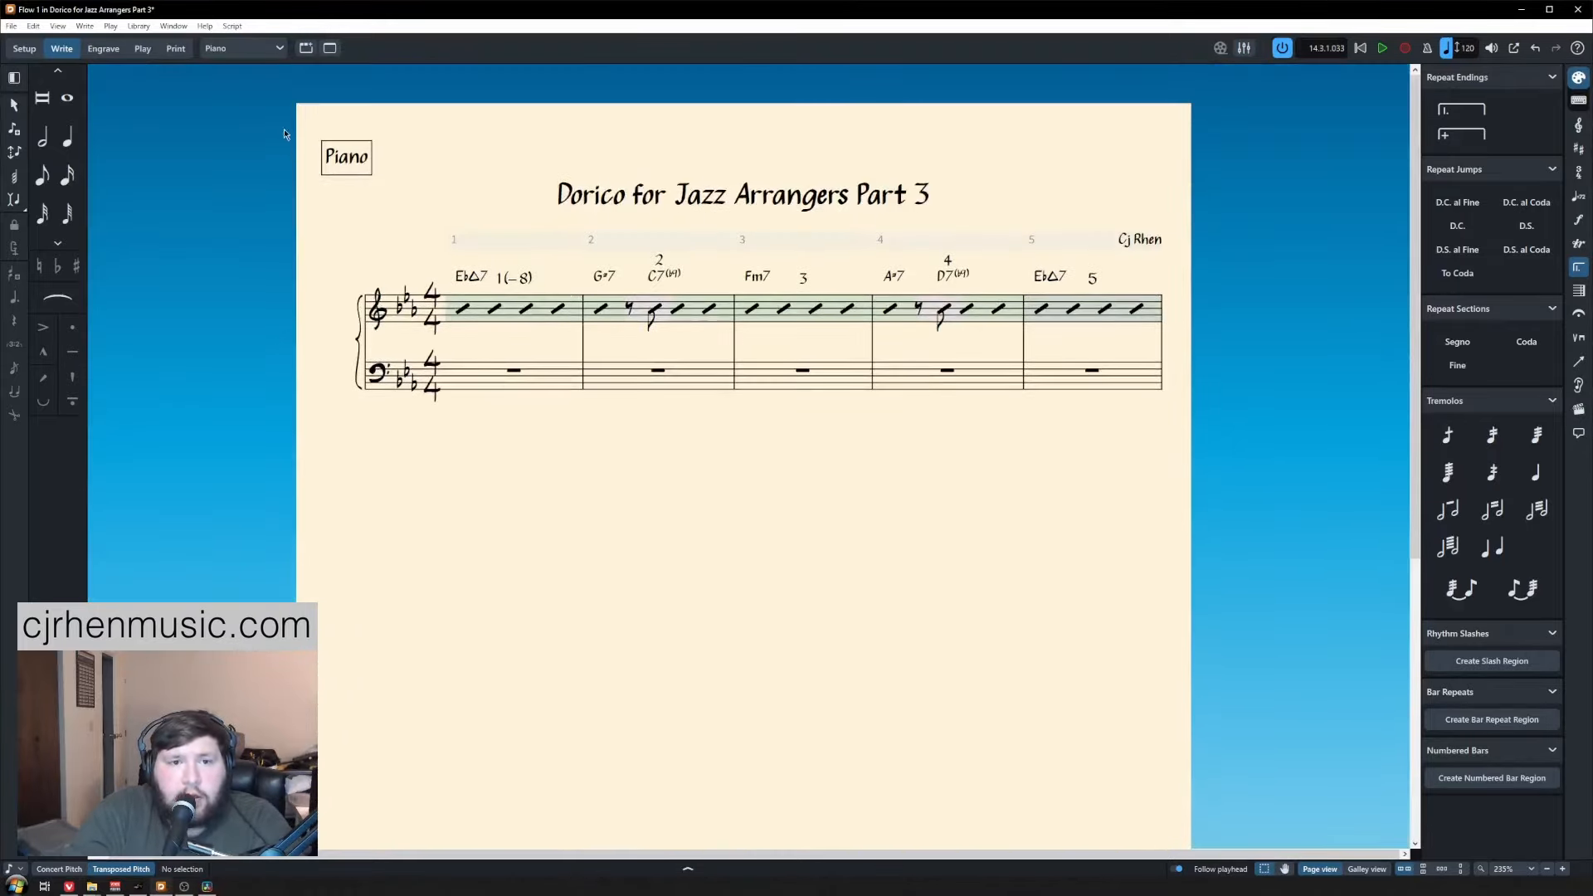
left_click(277, 52)
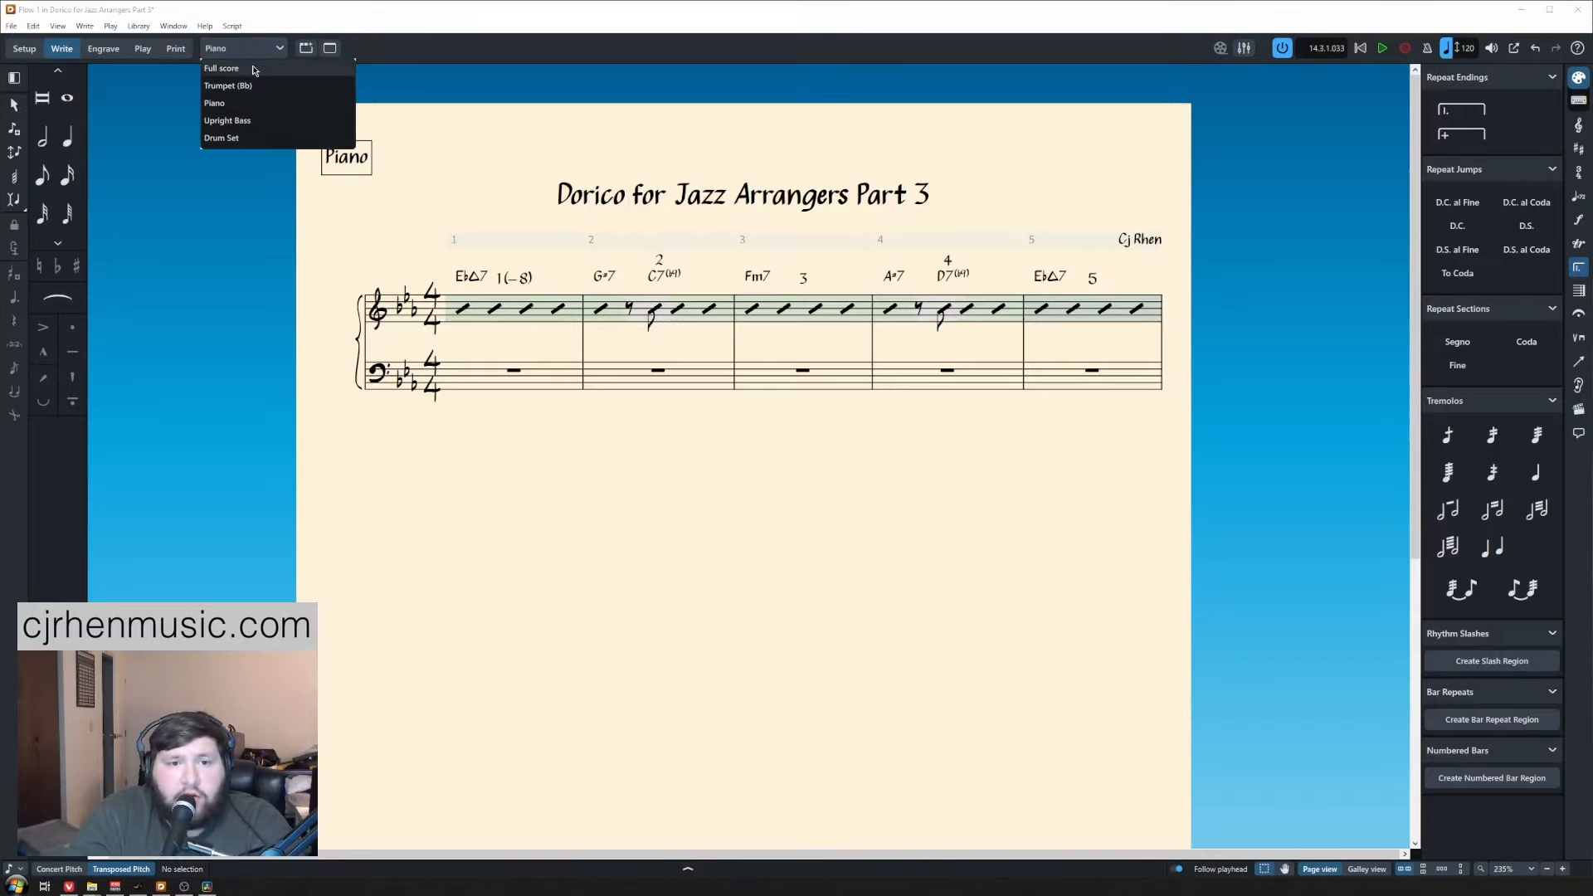
left_click(249, 68)
scroll(307, 390, "down", 1)
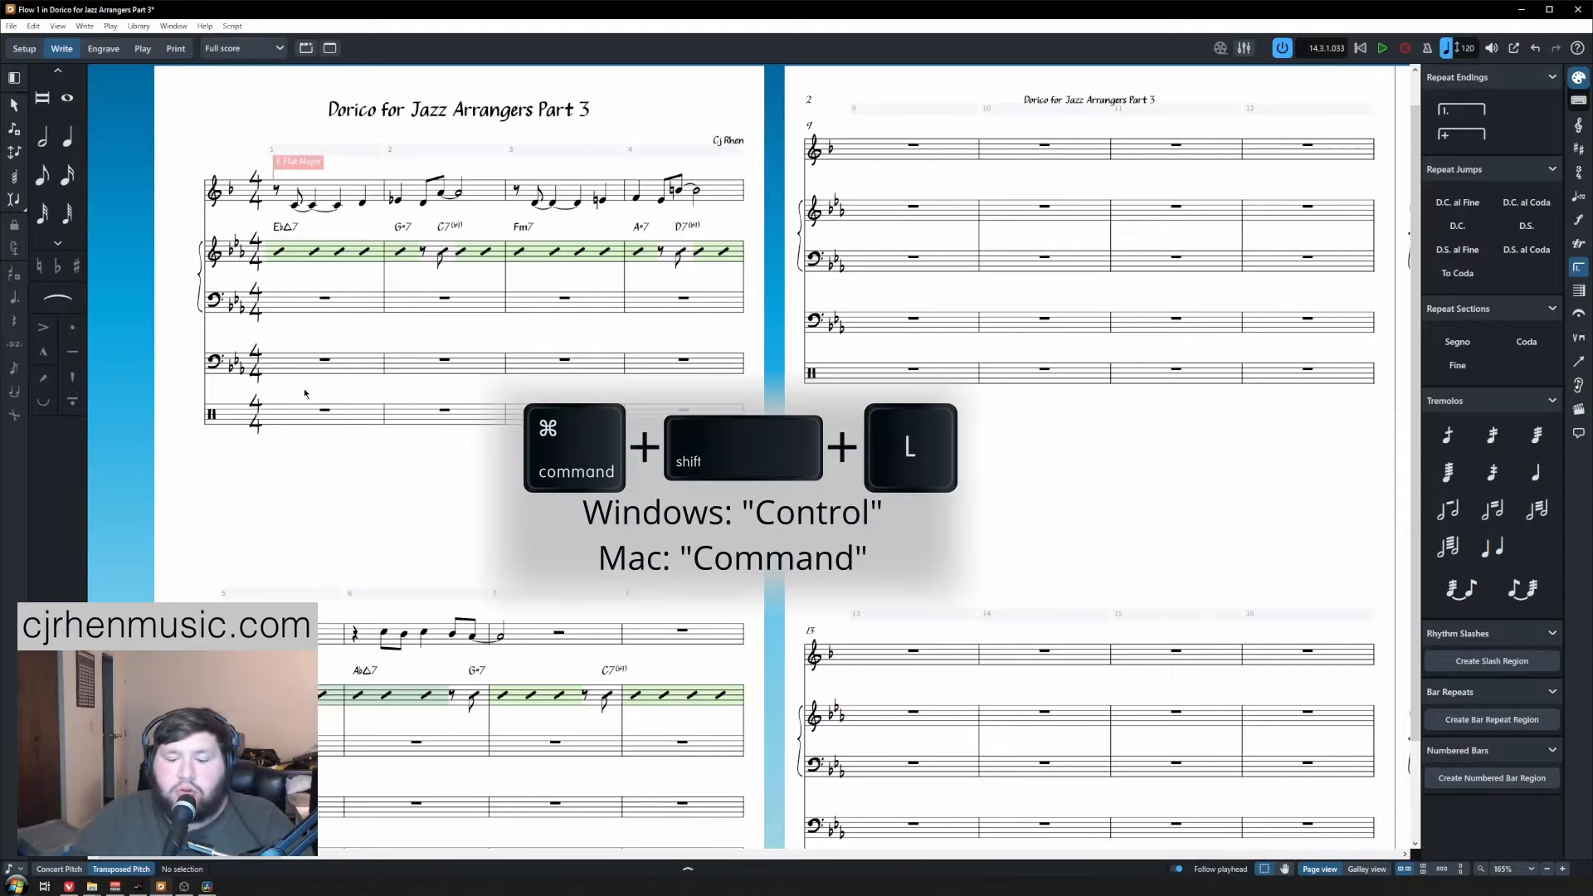
Open the Layout Options for the full score.
key("ctrl+shift+l")
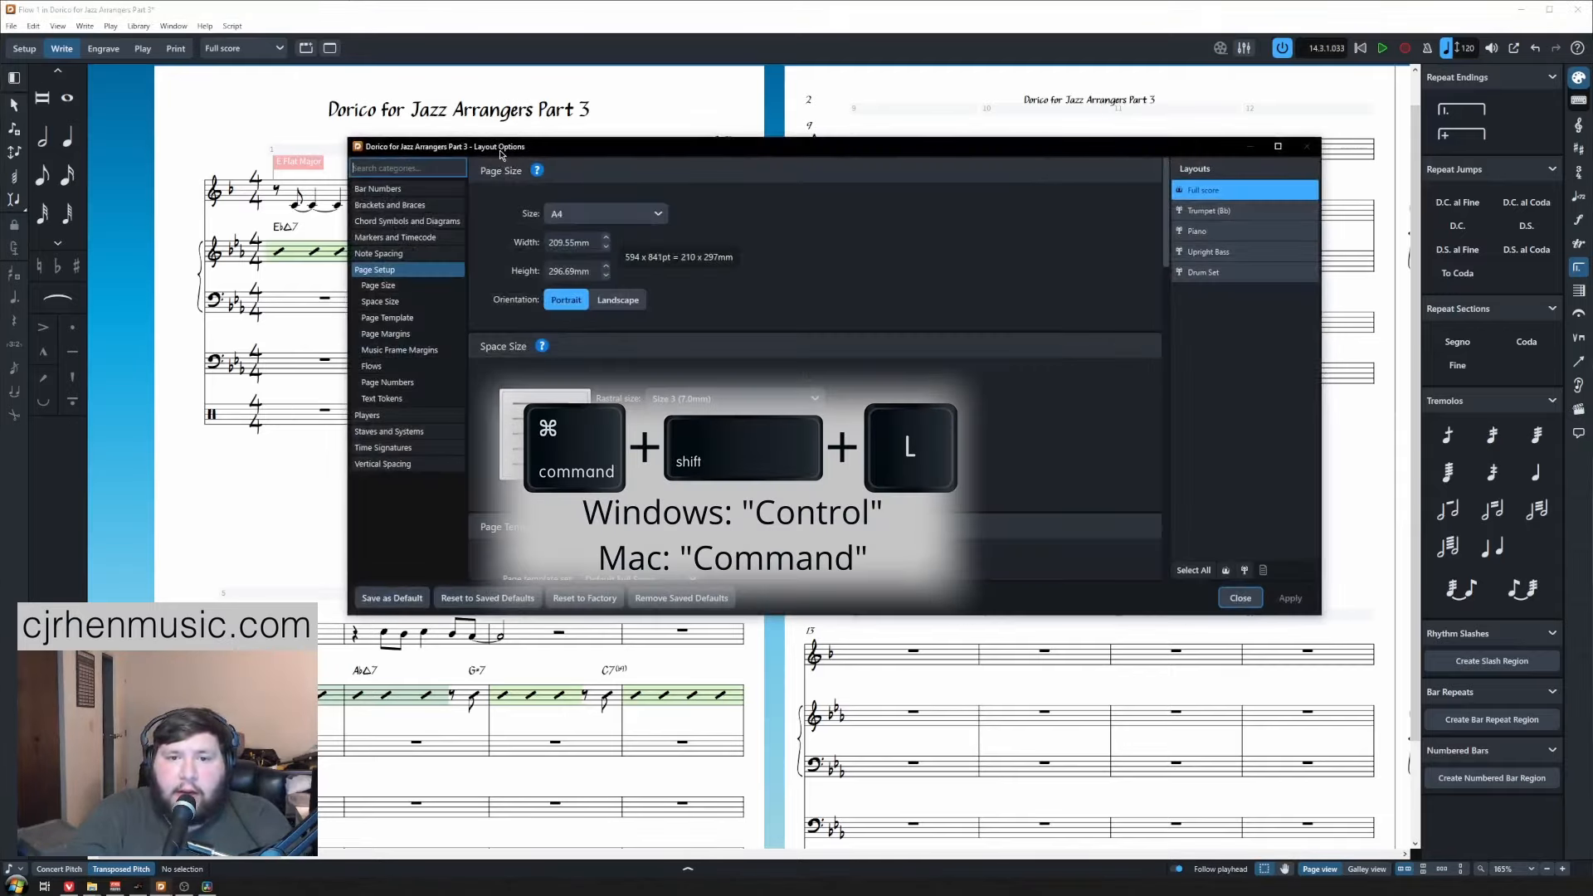
left_click_drag(501, 155, 338, 178)
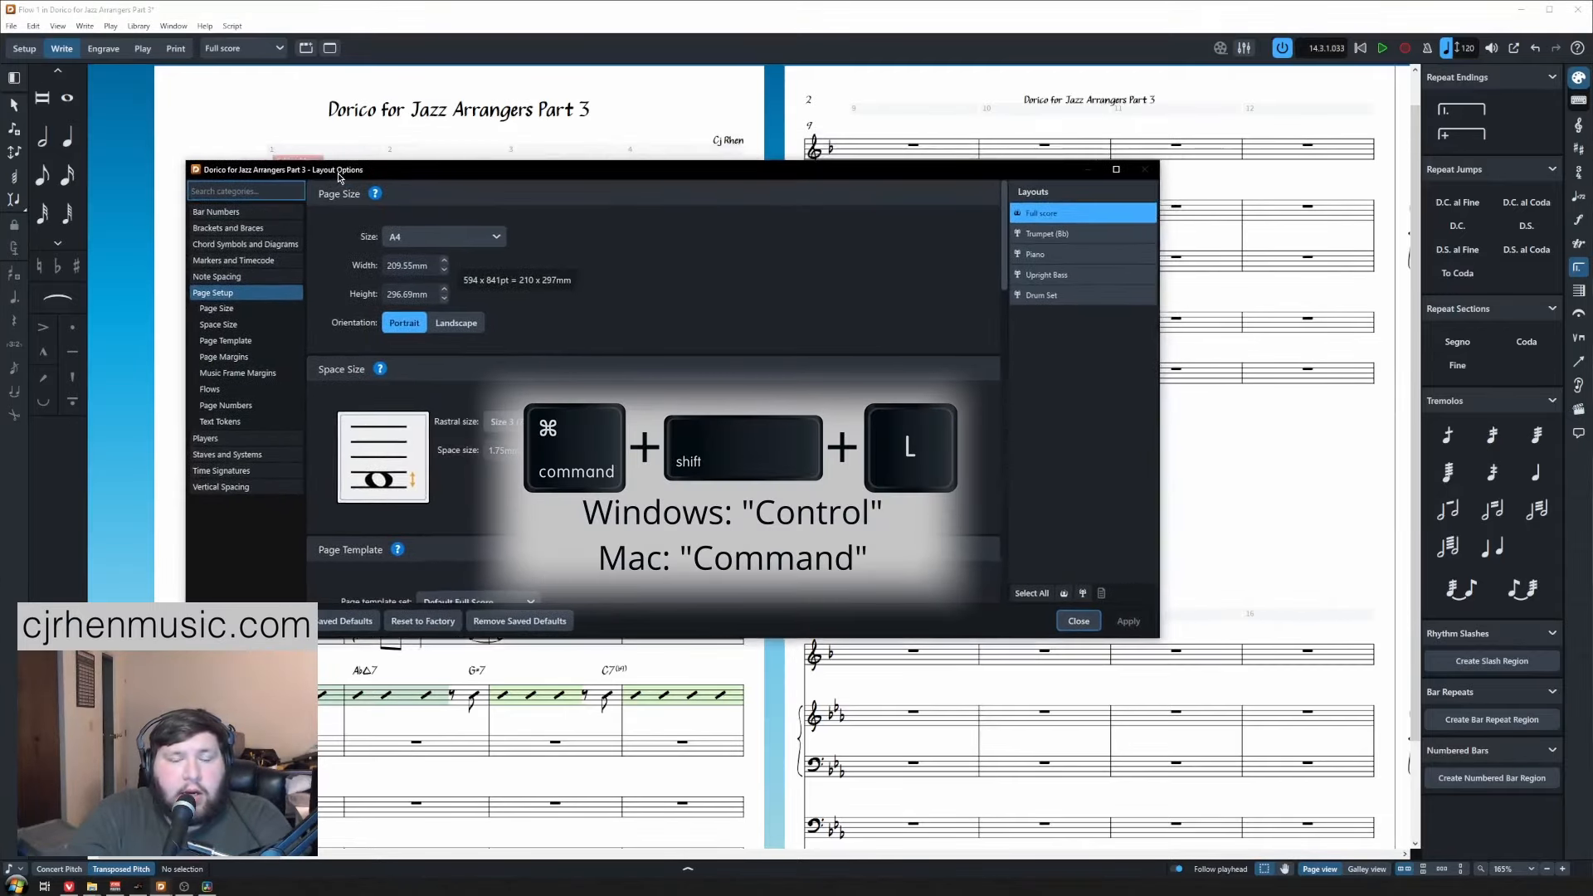
left_click(147, 30)
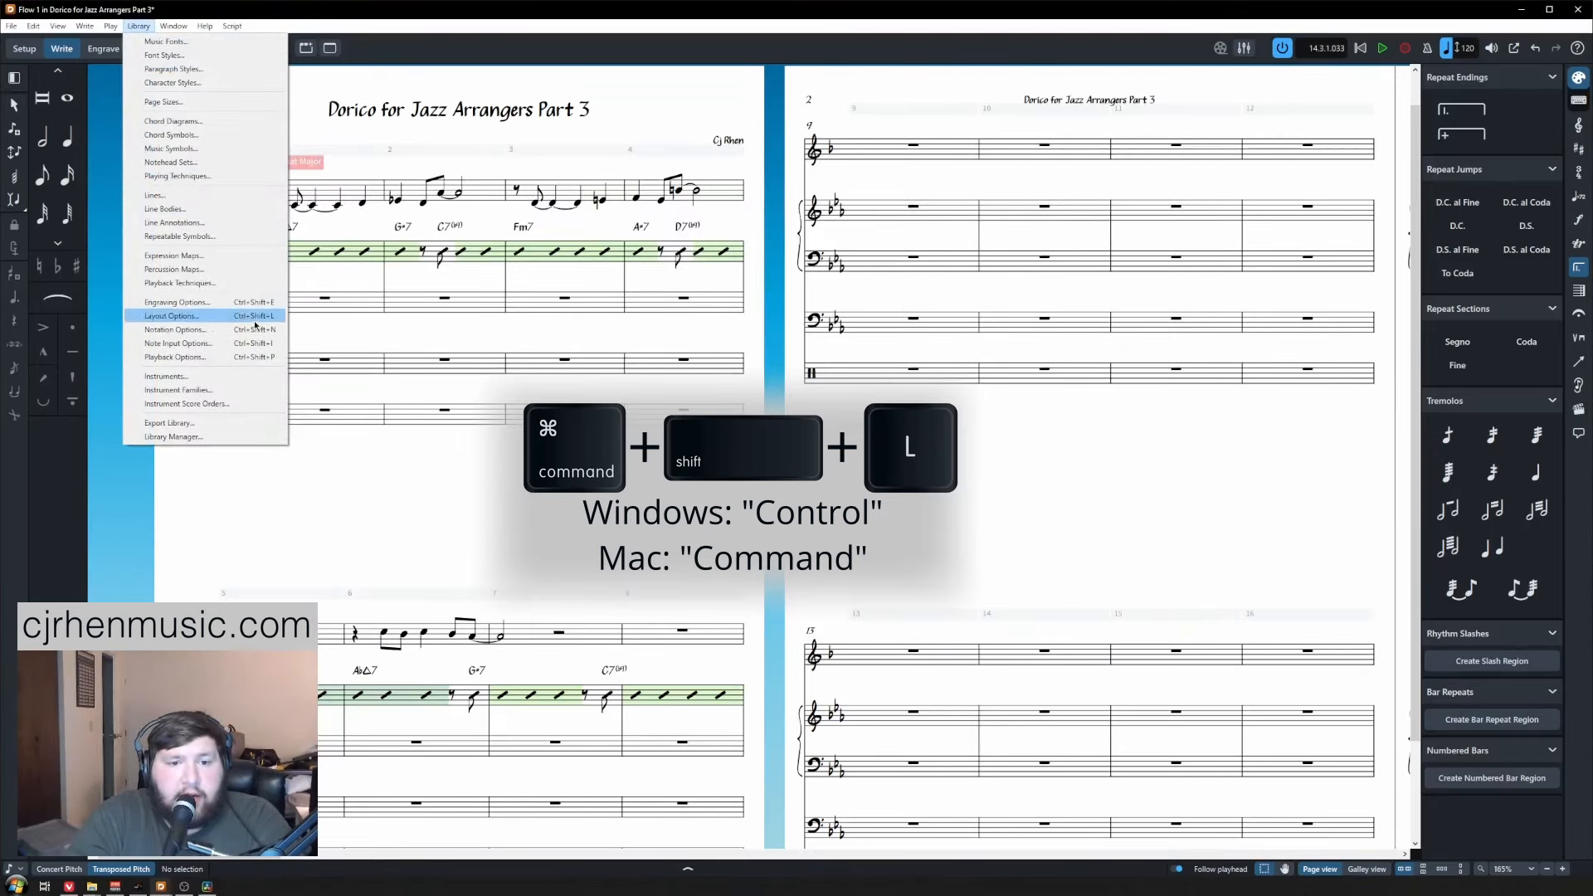
left_click(190, 317)
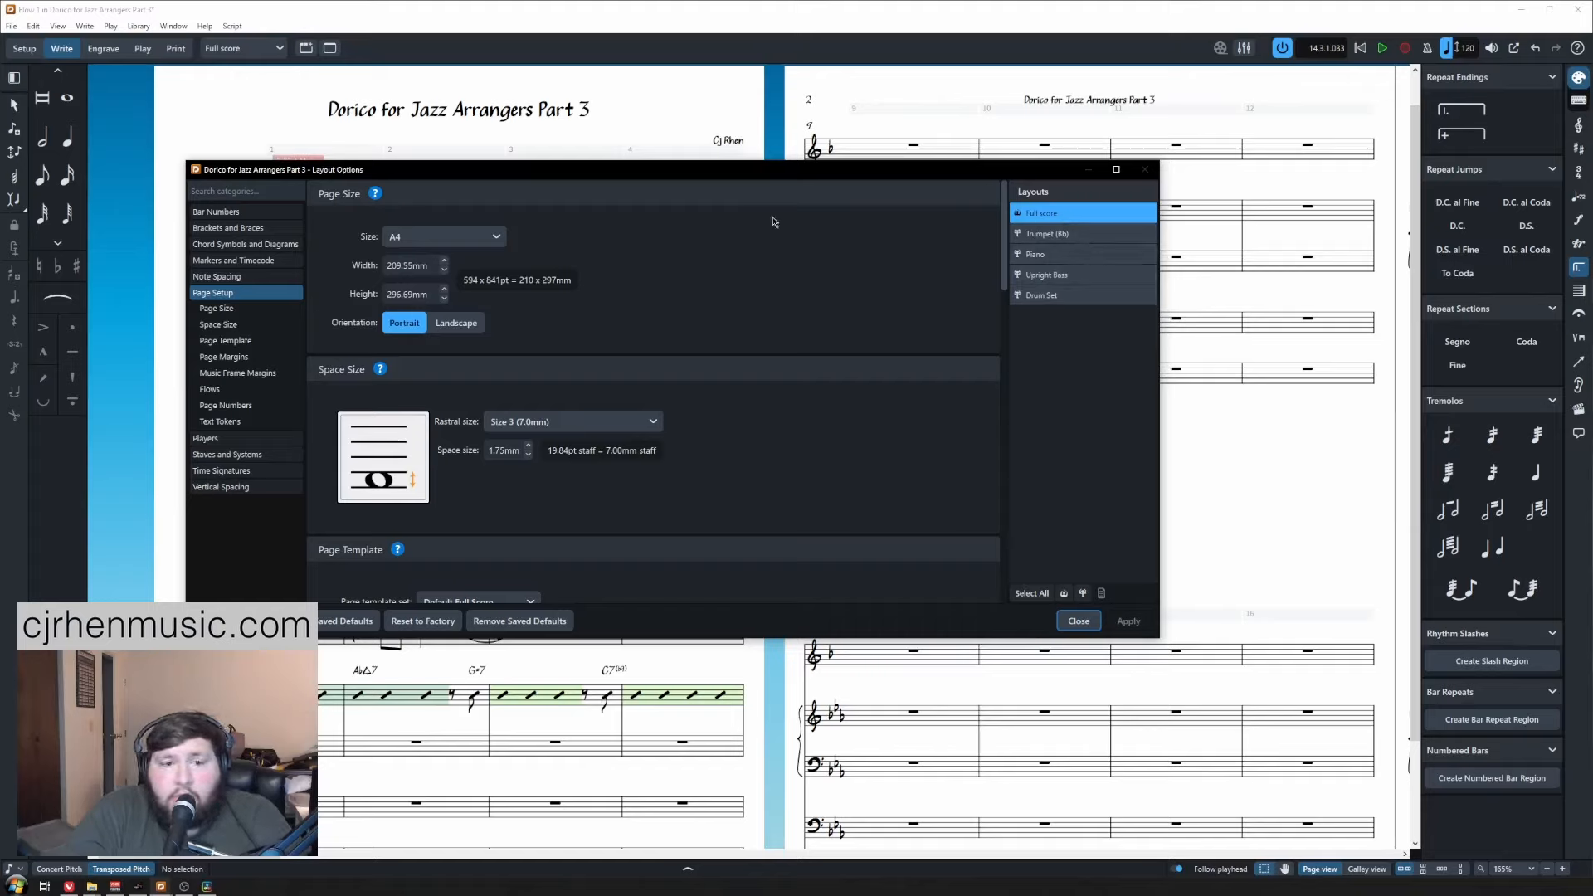
Find the Numbered Bar Regions settings and apply showing the bar count in numbered bar regions to the full score layout.
left_click(237, 190)
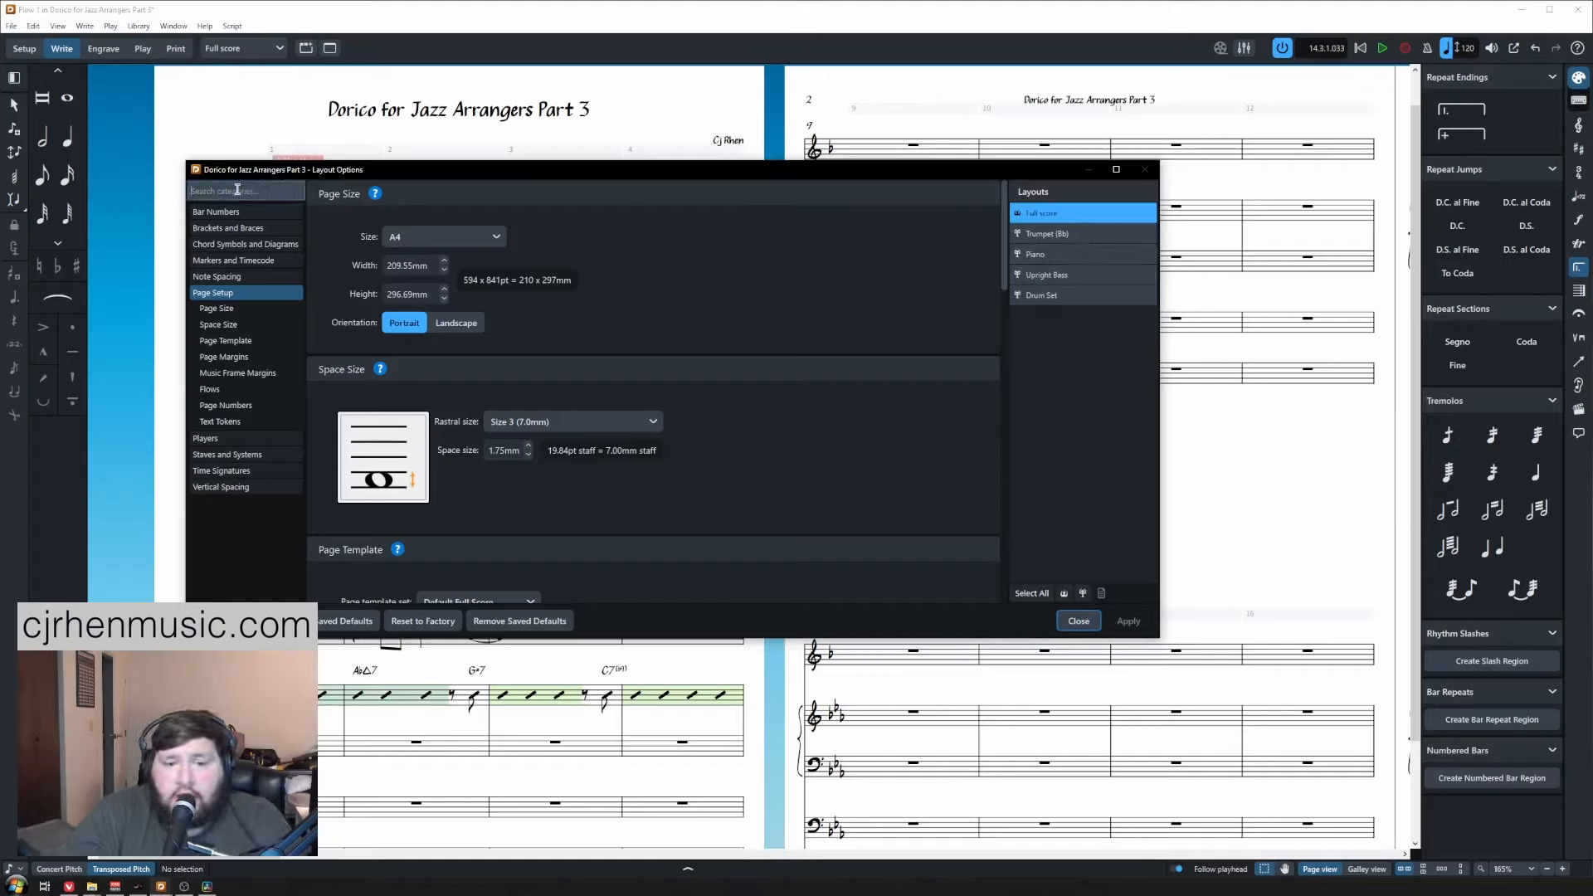
type("number")
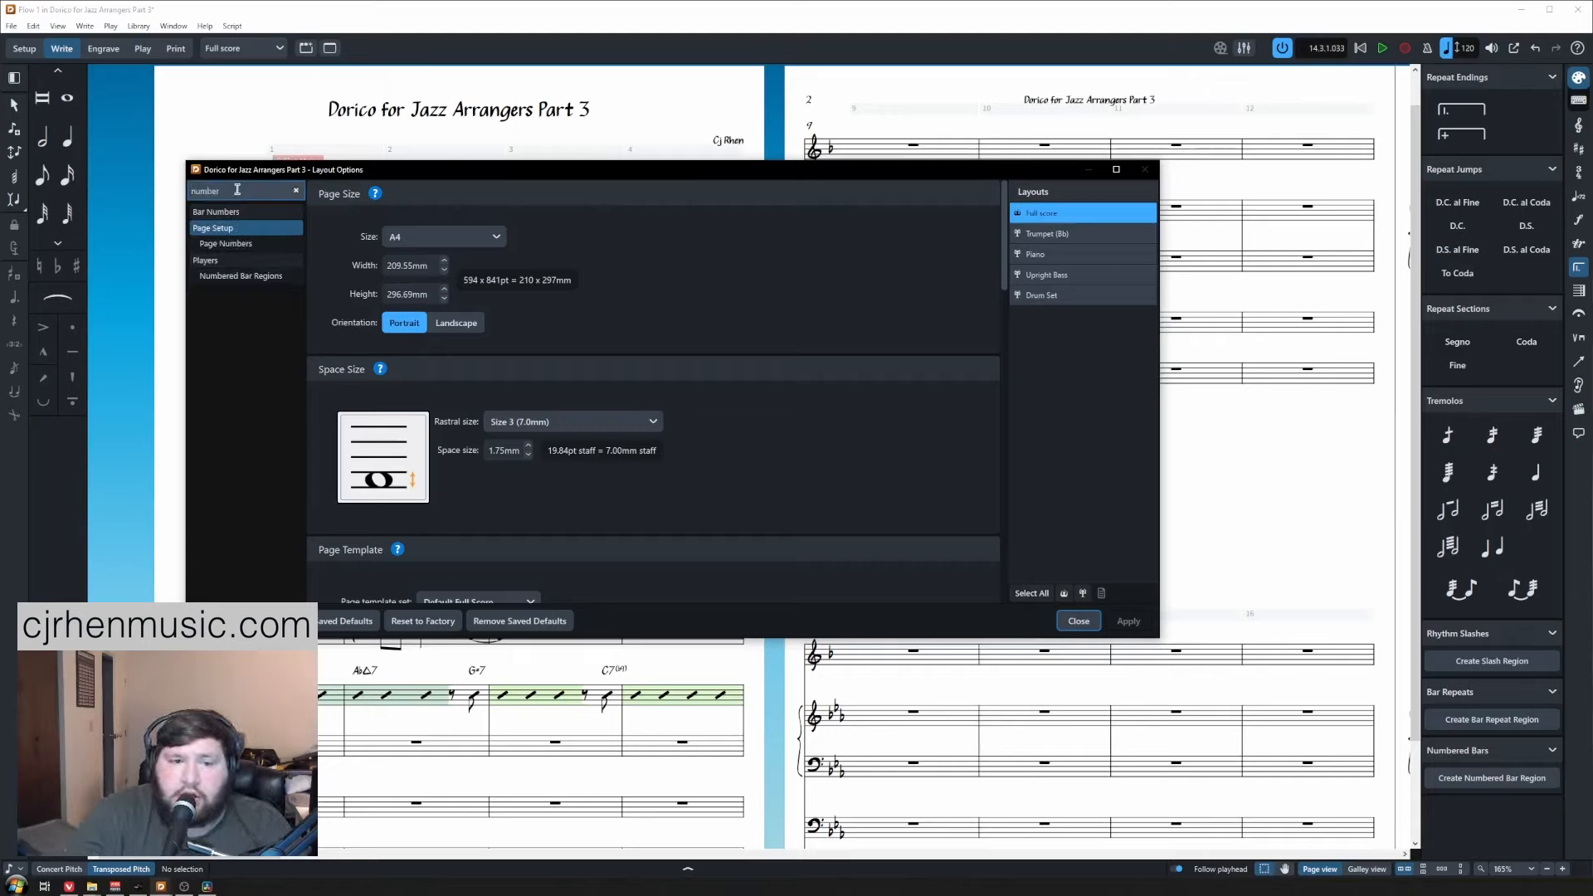
left_click(263, 279)
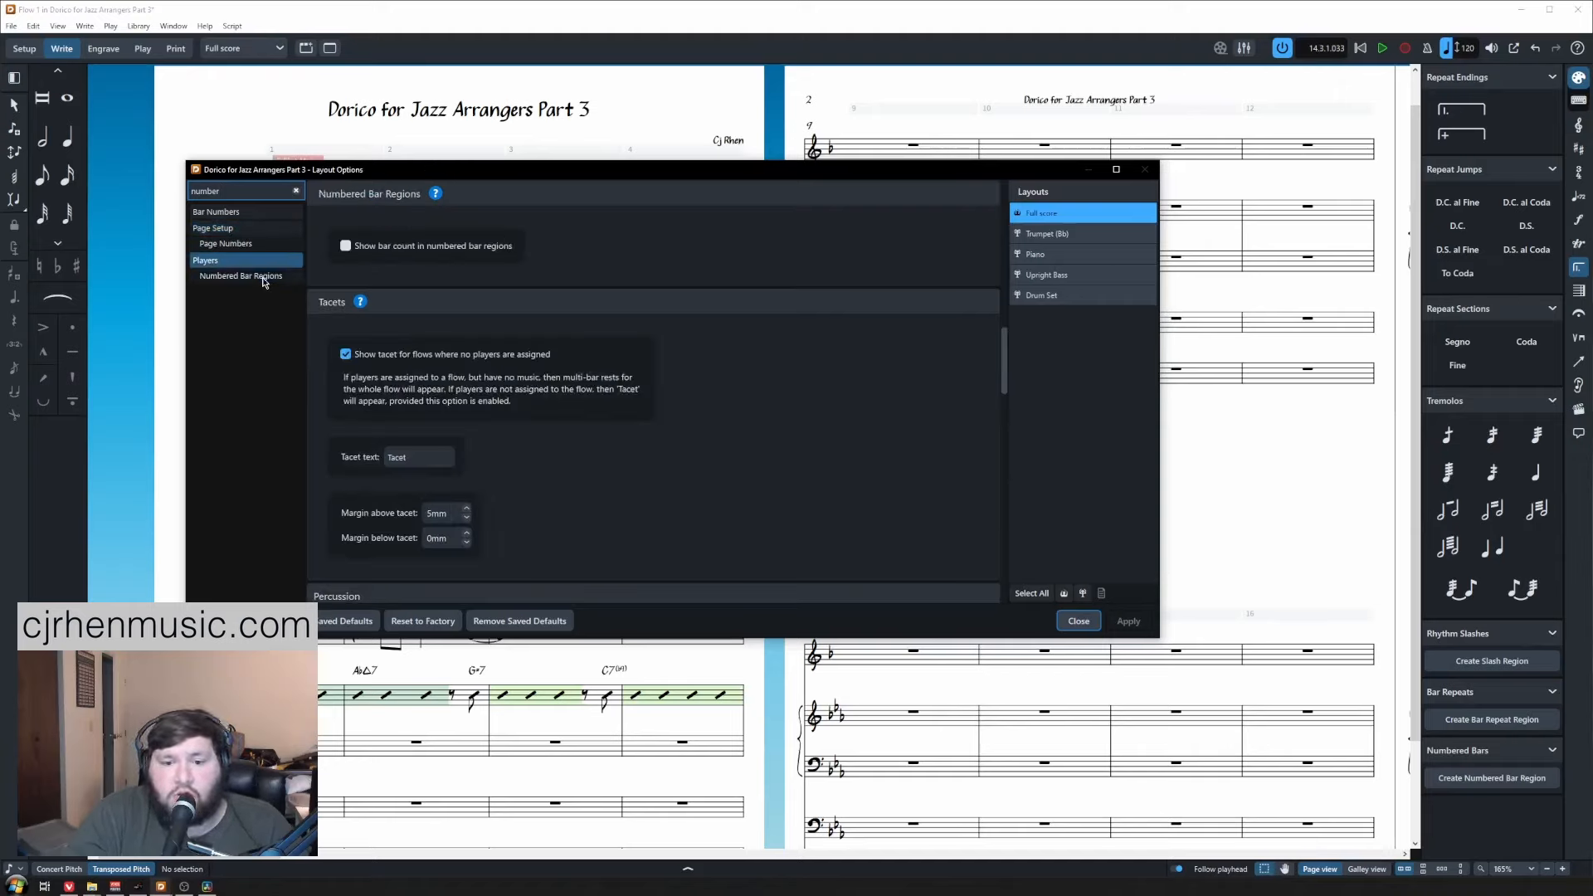
left_click(346, 249)
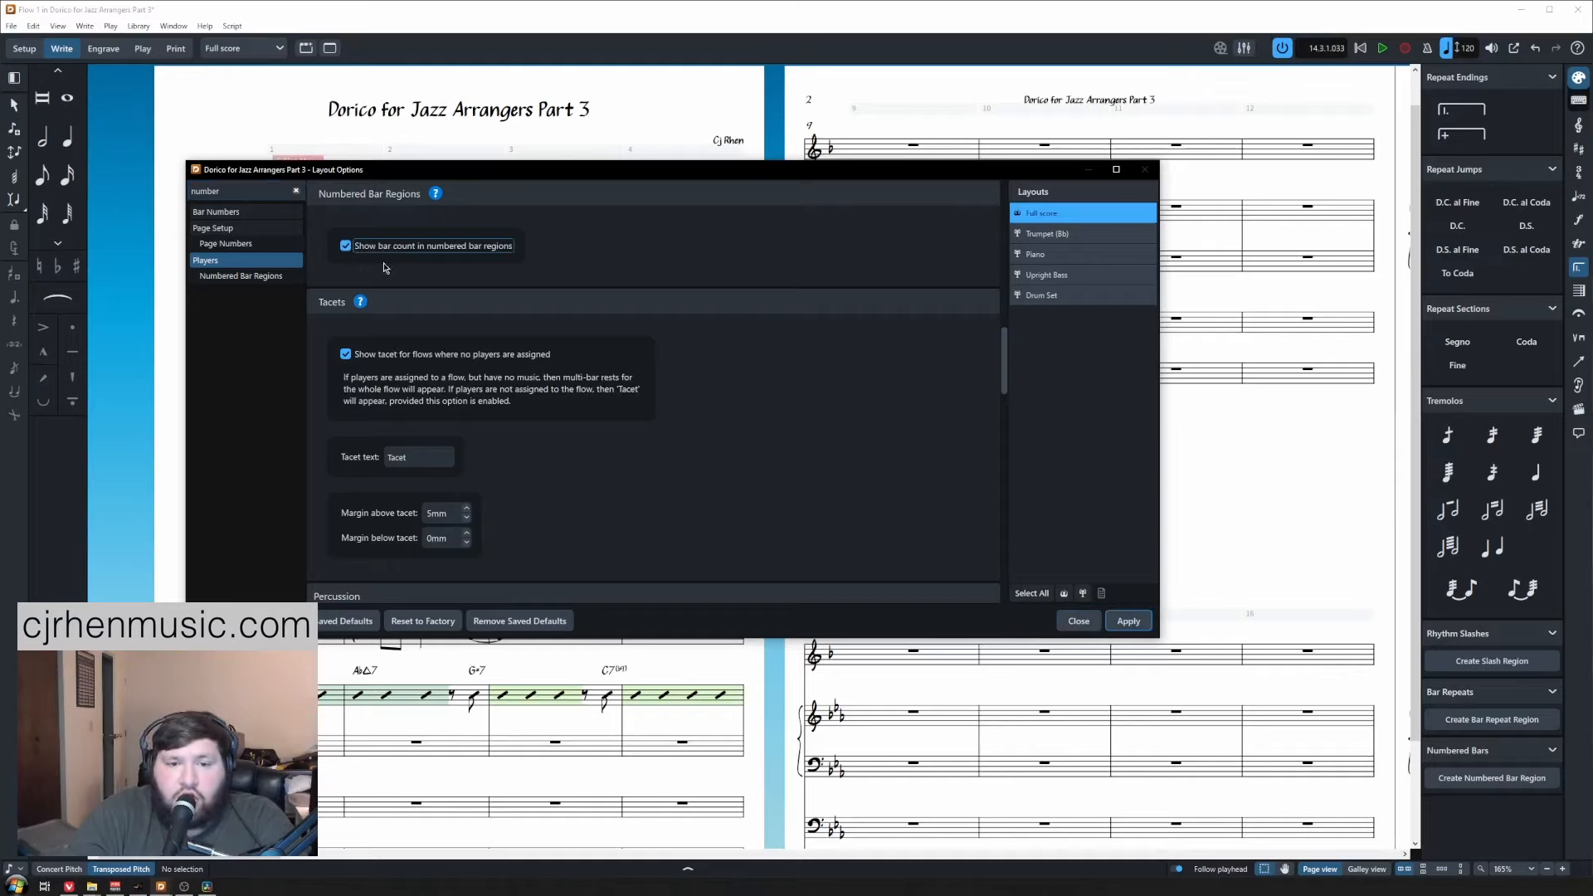
left_click(1126, 622)
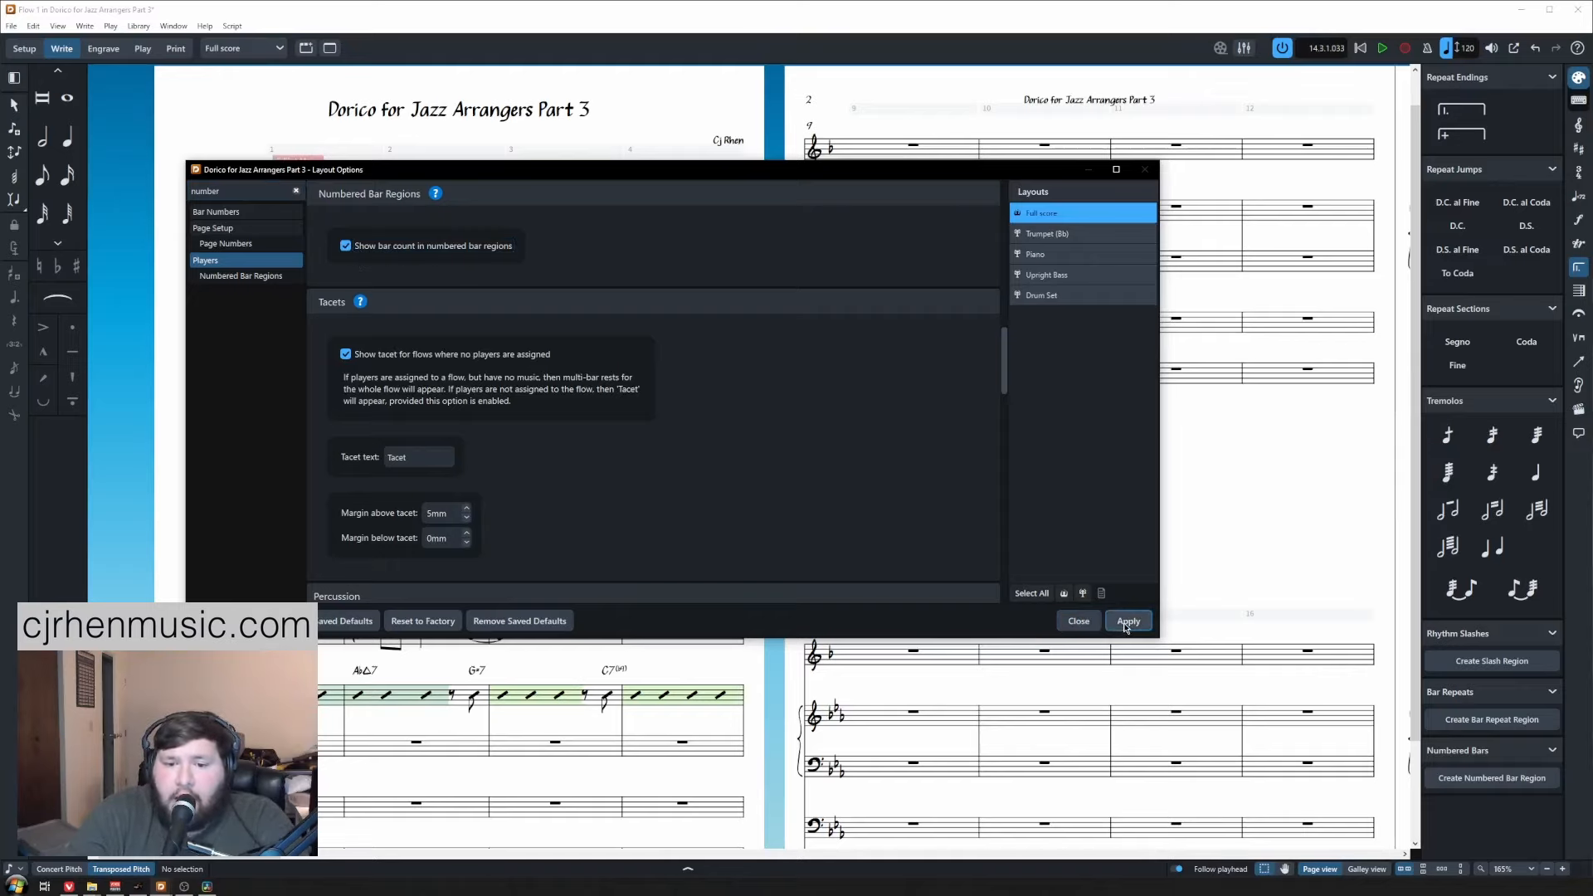
left_click(1077, 620)
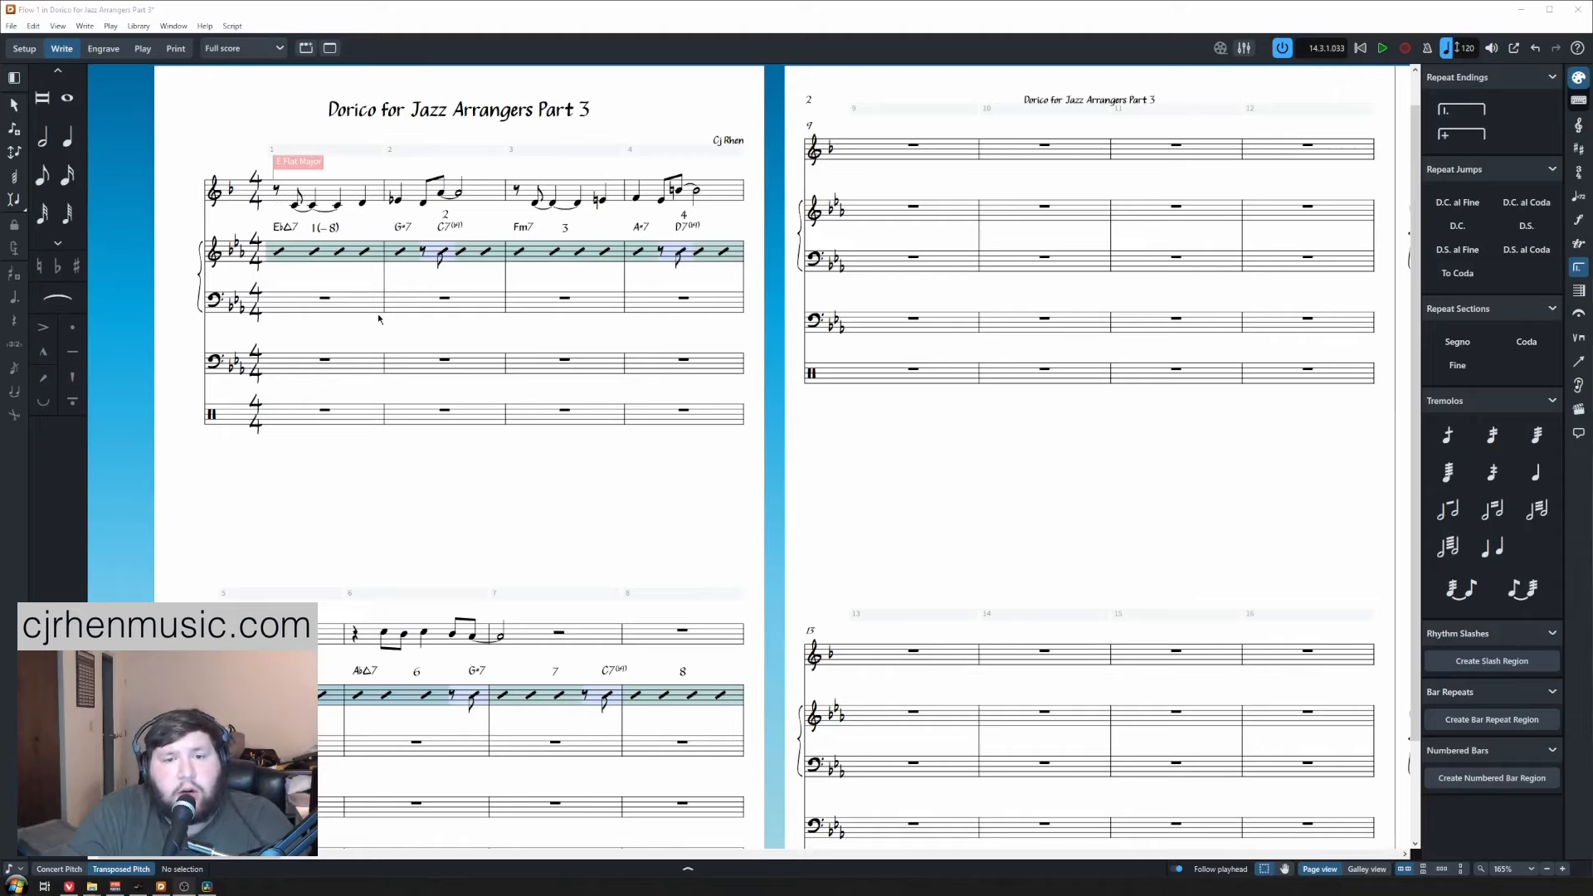
Open the Engraving Options and find the Numbered Bar Regions settings by searching for "number".
scroll(379, 318, "down", 2)
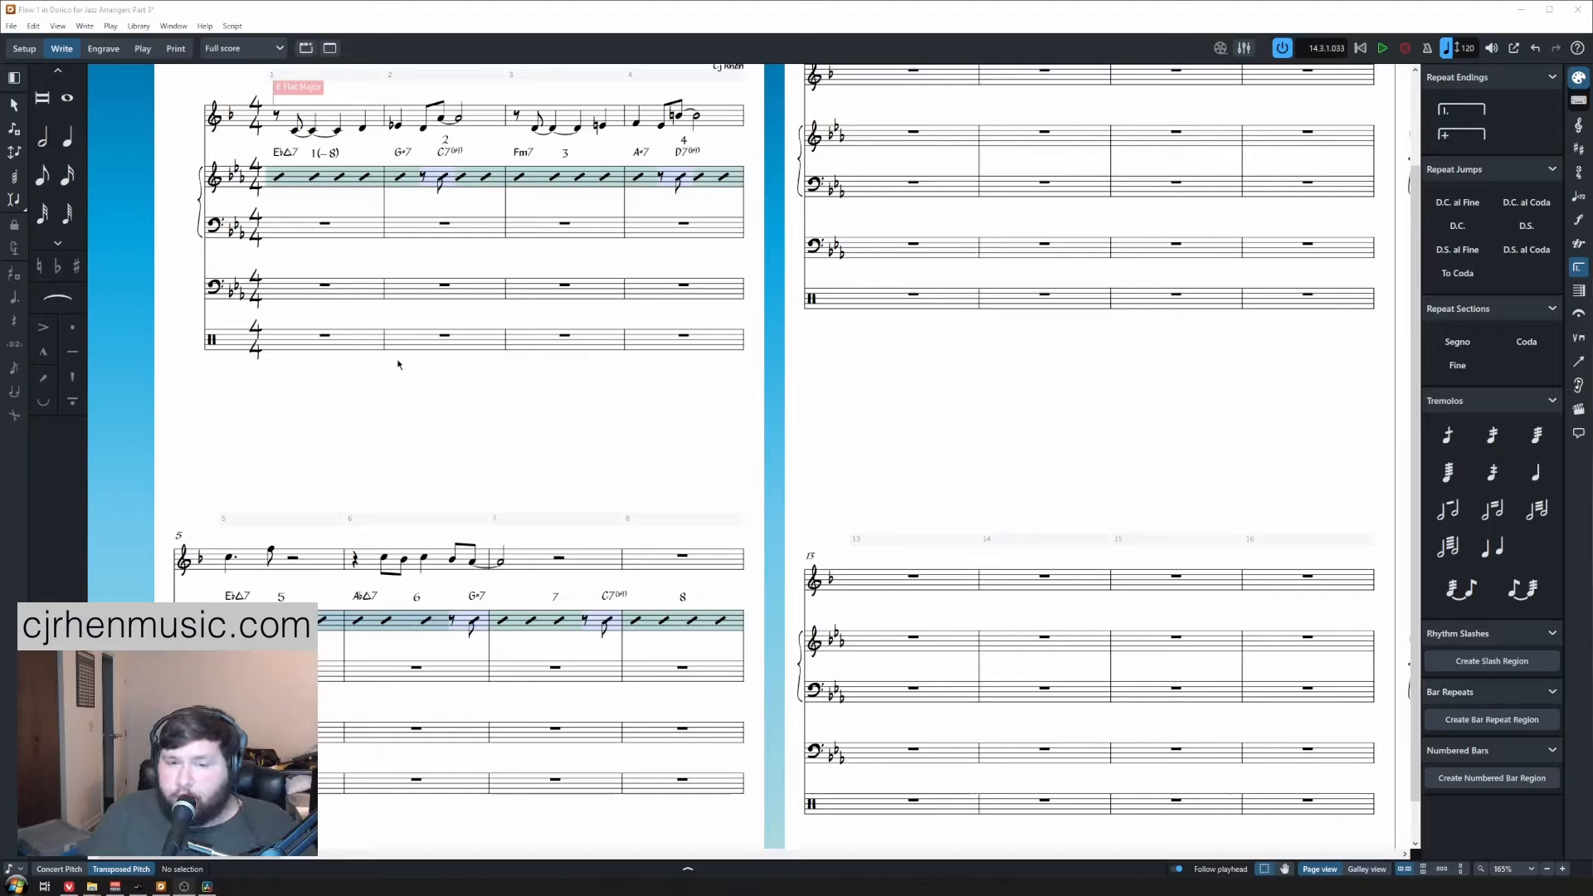
left_click(372, 429)
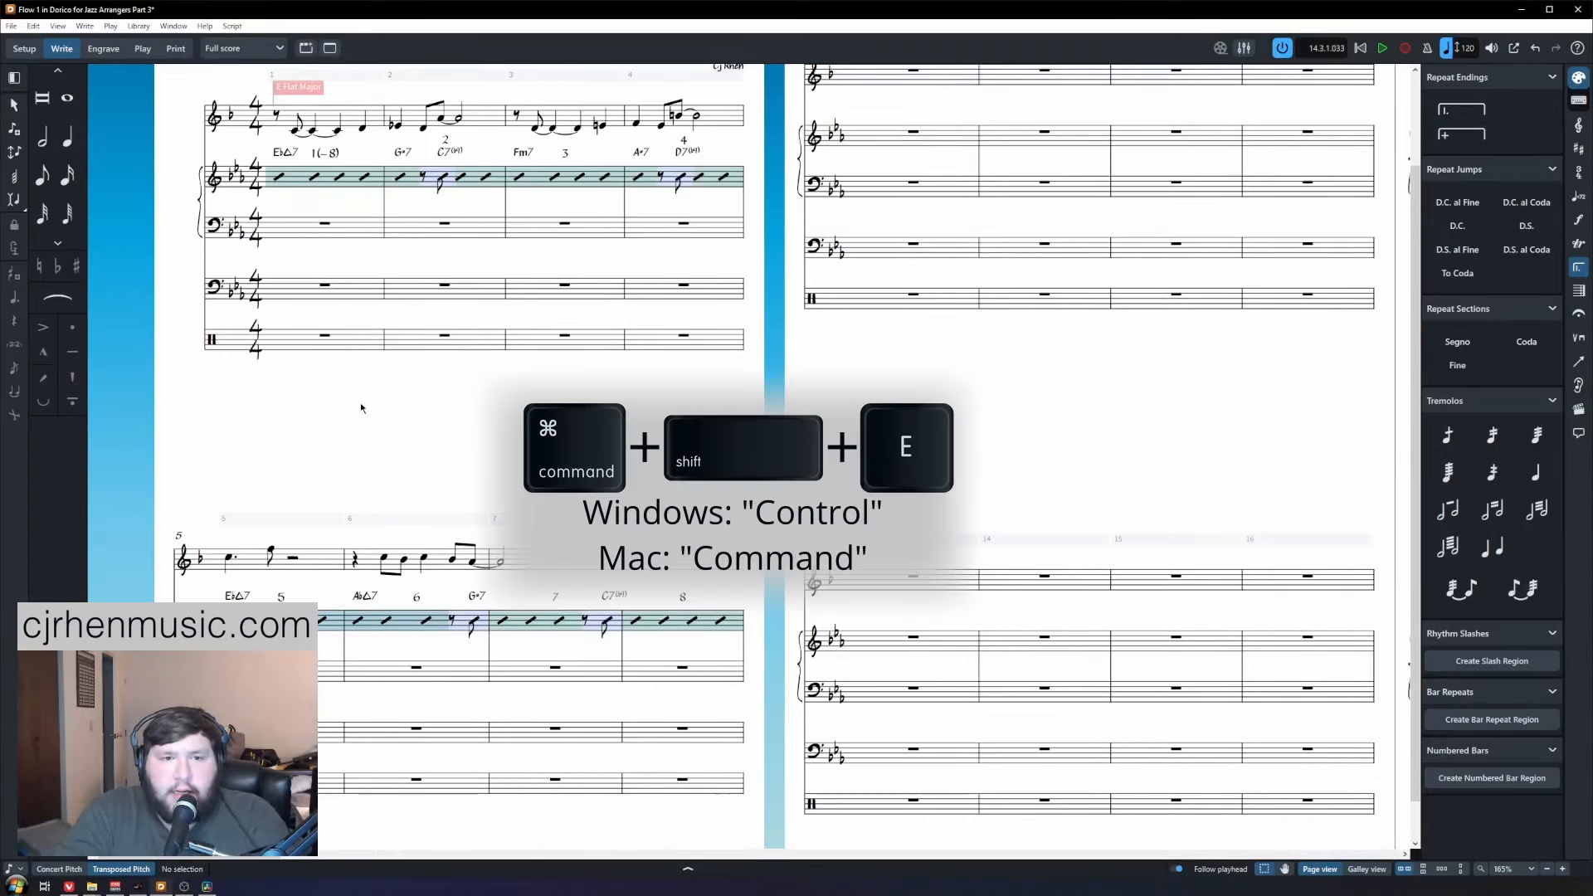
key("ctrl+shift+e")
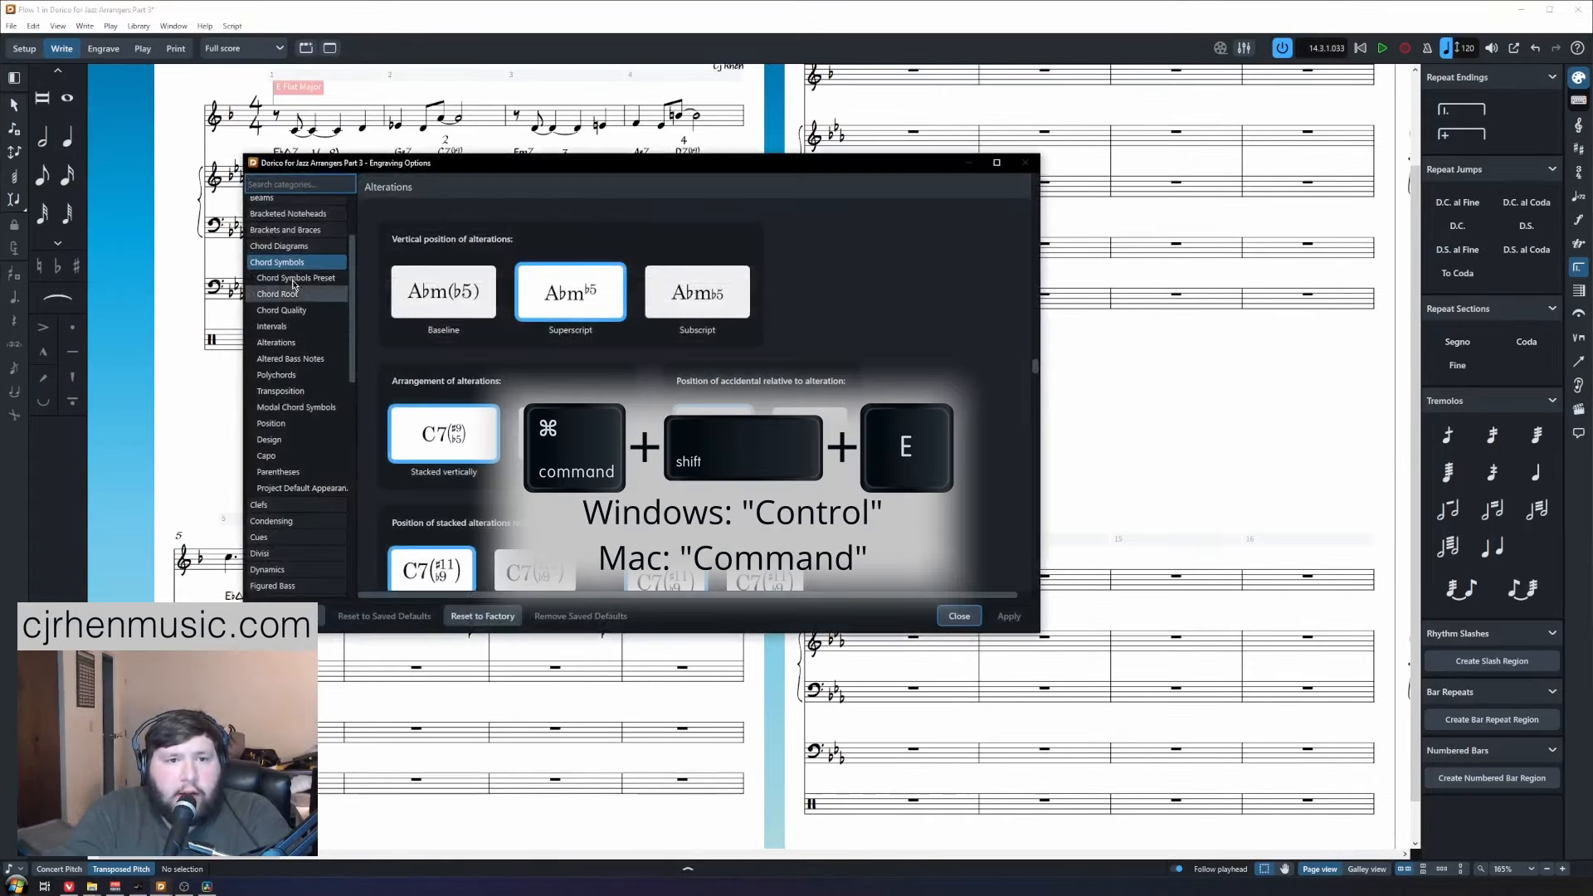
key("Escape")
left_click(137, 26)
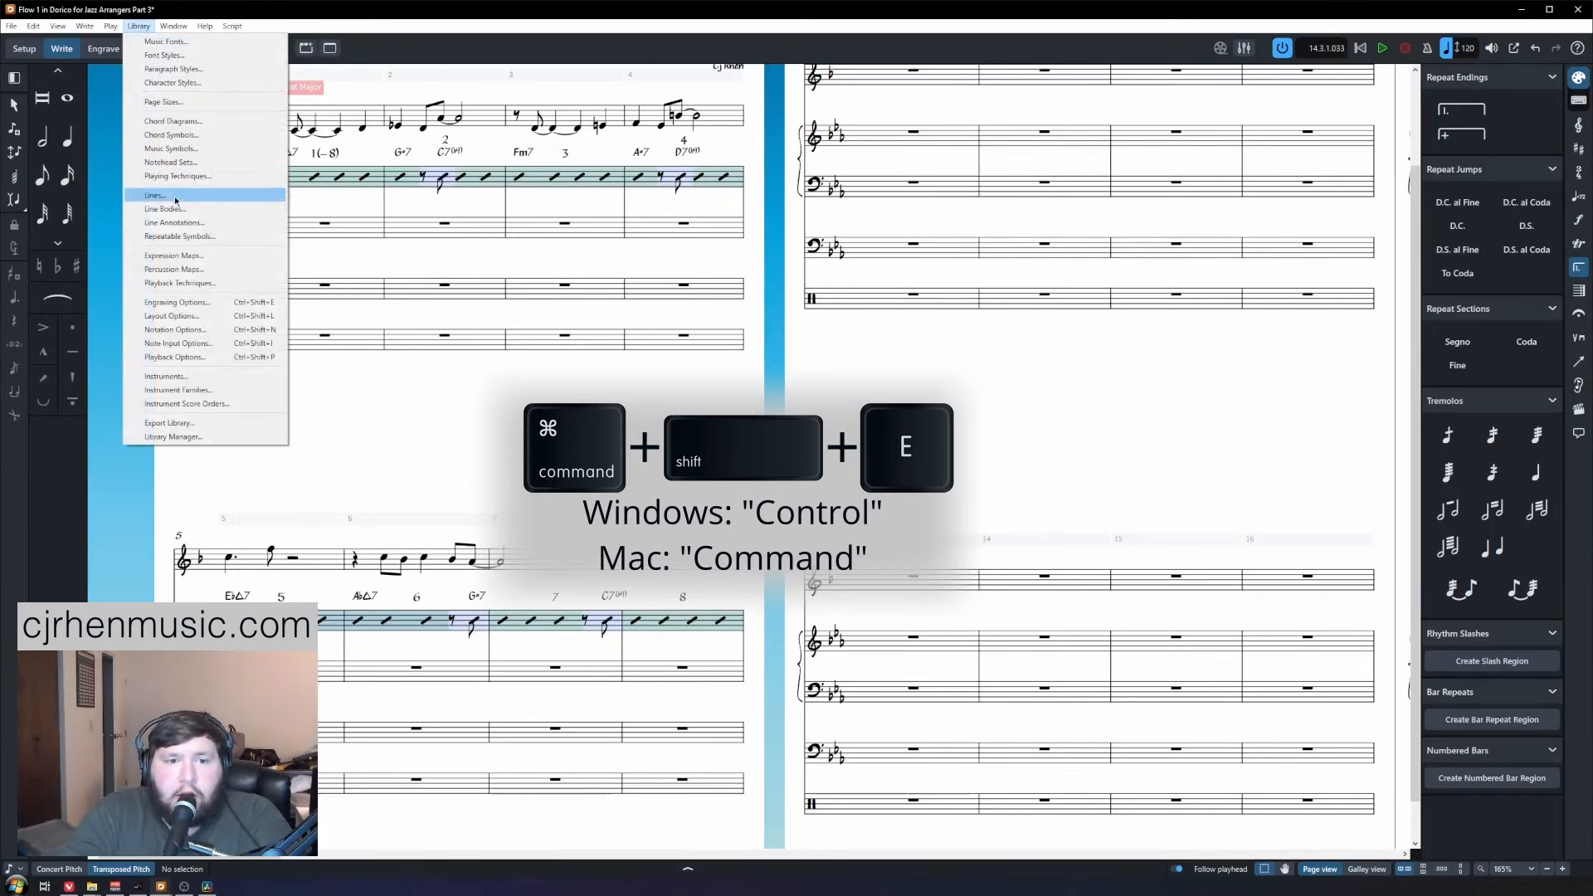
left_click(167, 304)
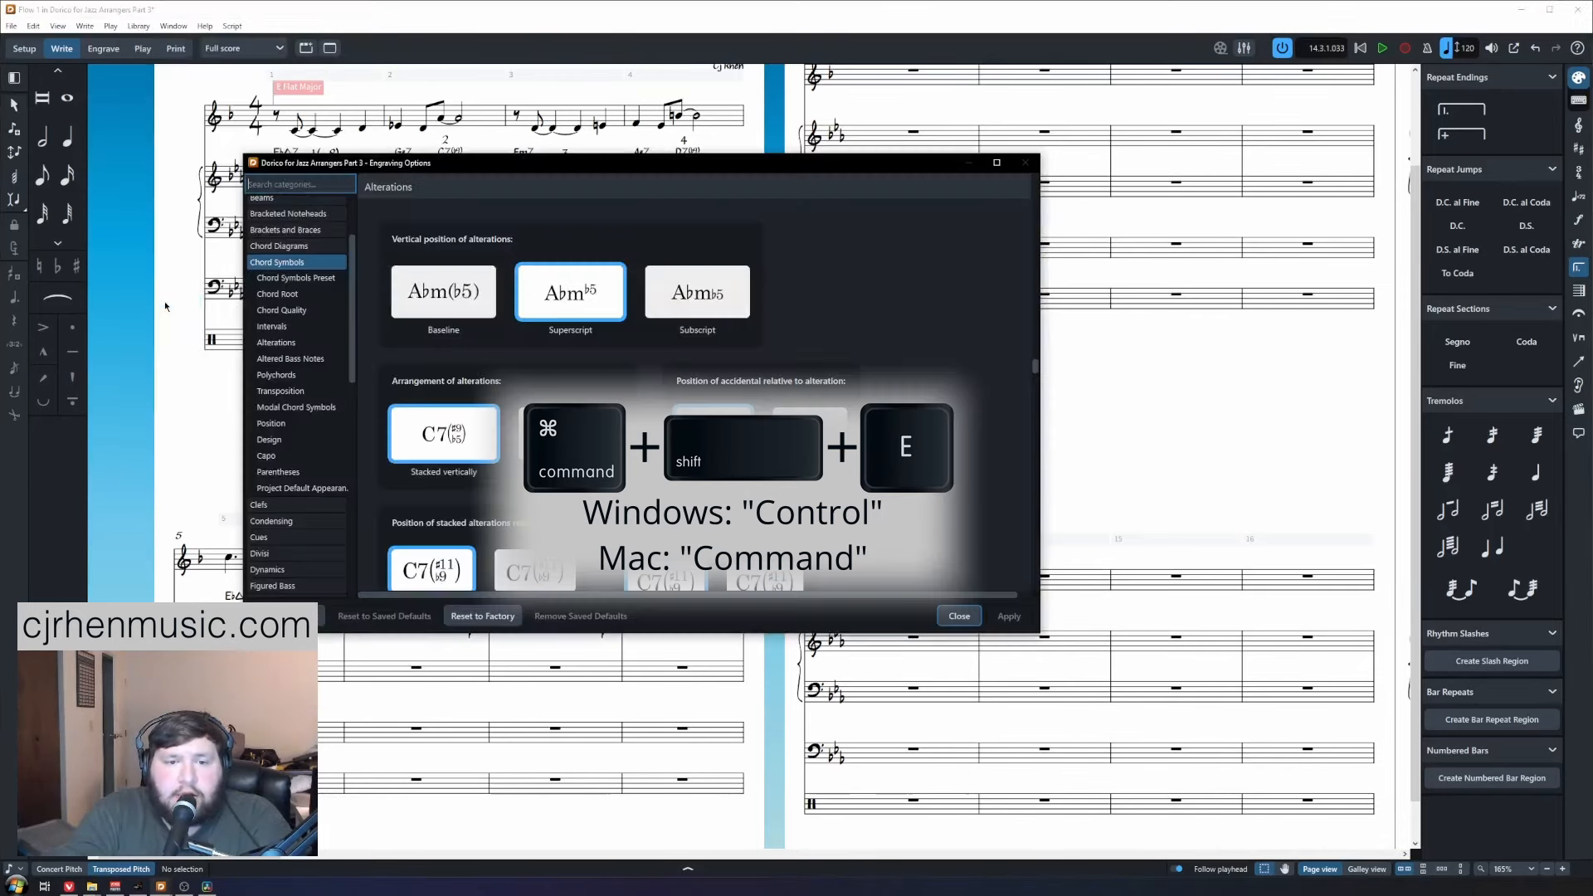
left_click(325, 184)
type("number")
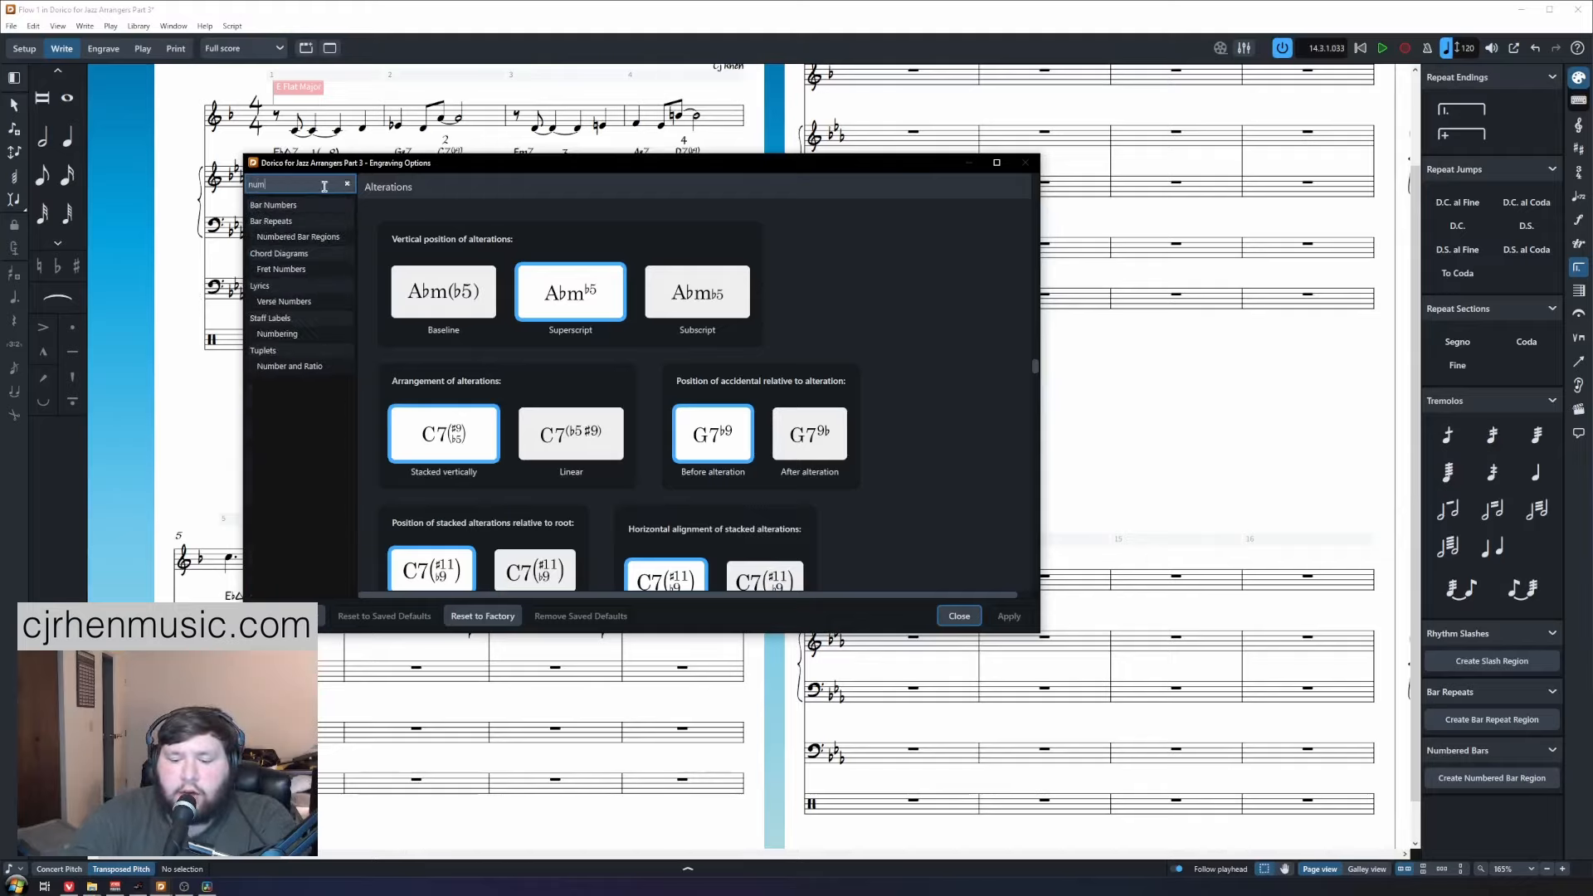
left_click(306, 238)
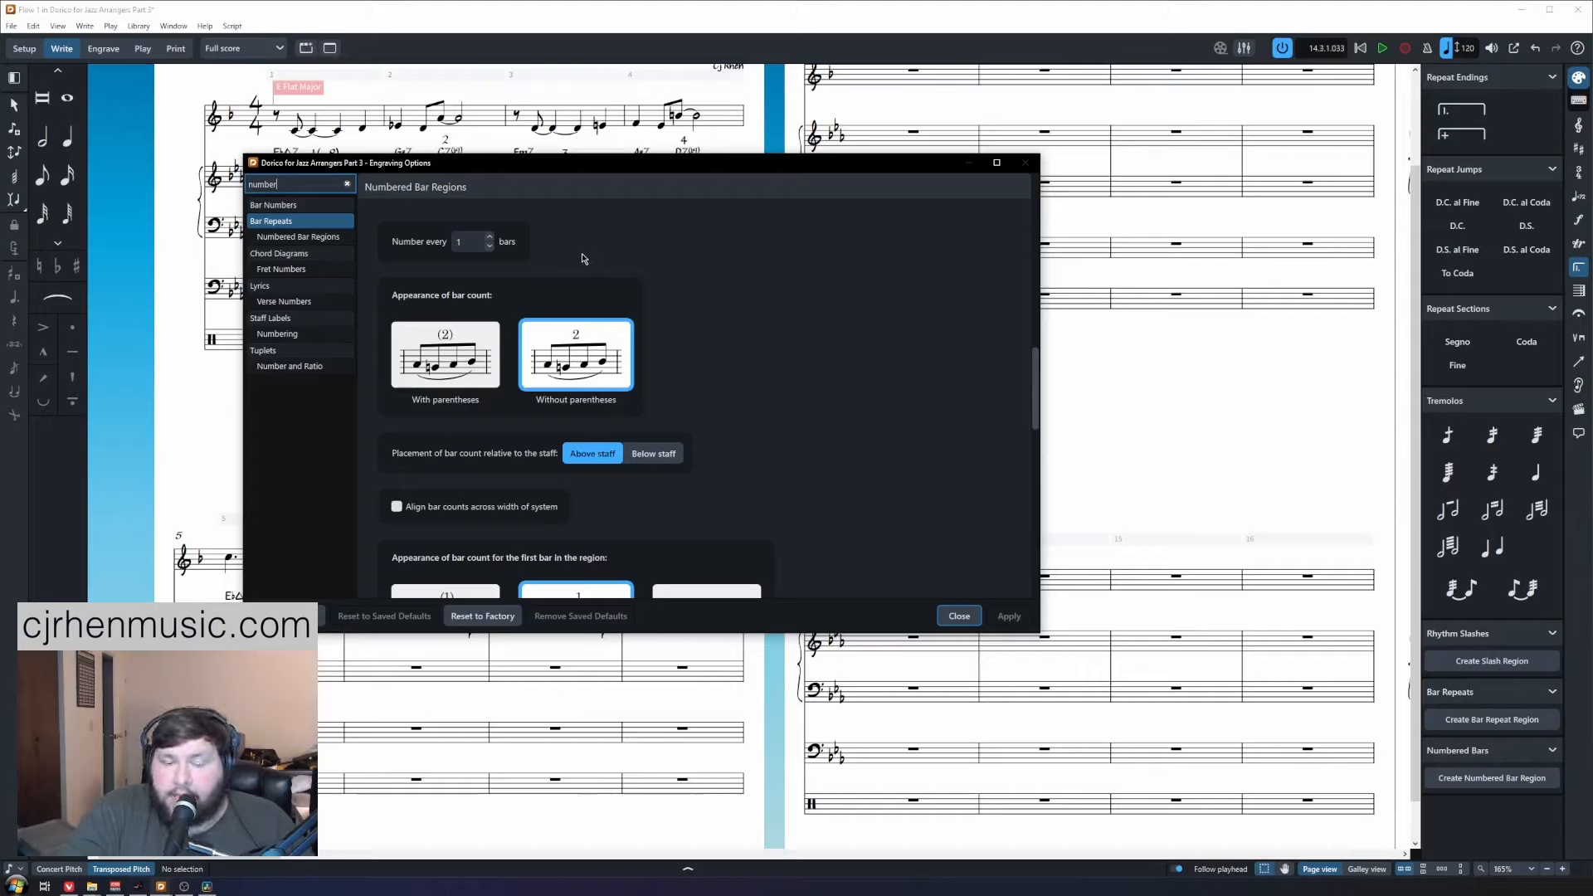
Apply numbering every 4 bars with parenthesised bar counts placed below the staff, and check the piano staff in the score.
left_click(471, 243)
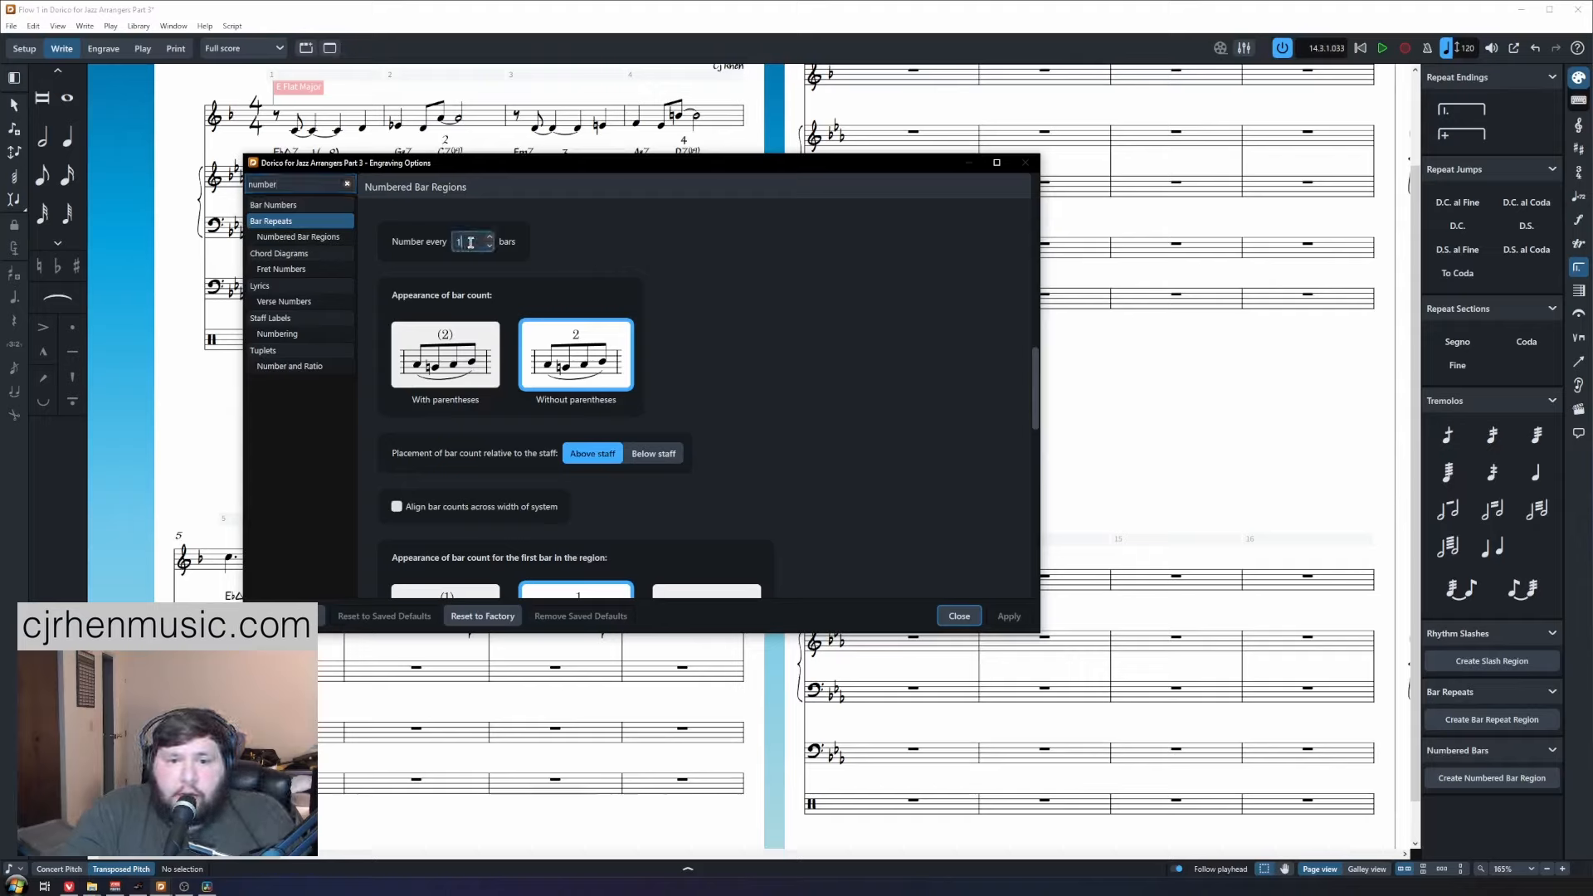
type("4")
left_click(610, 272)
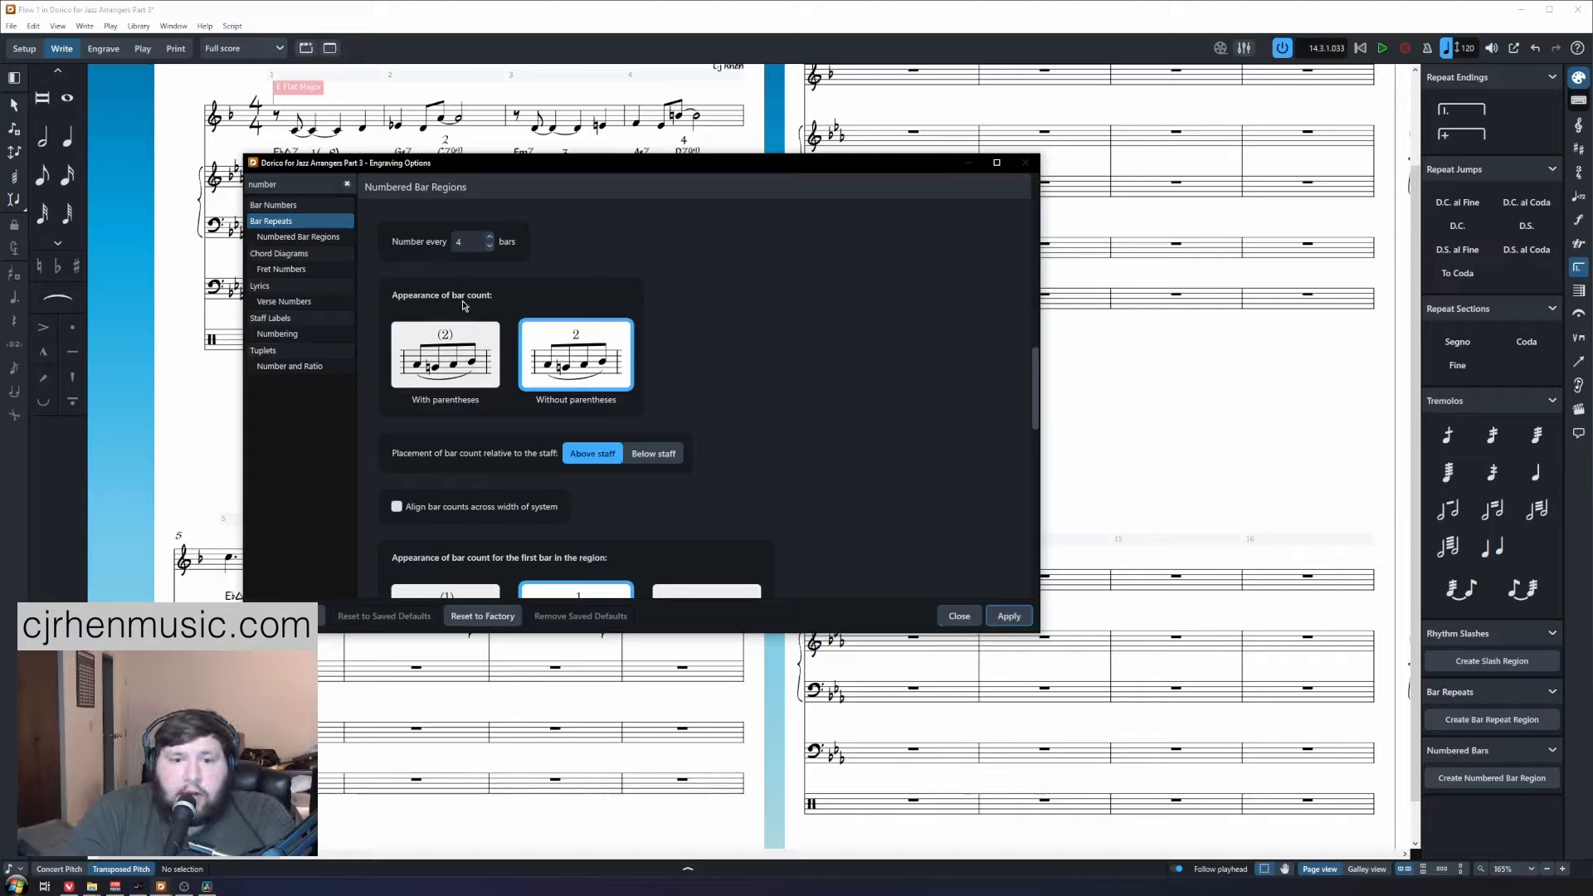
left_click(461, 337)
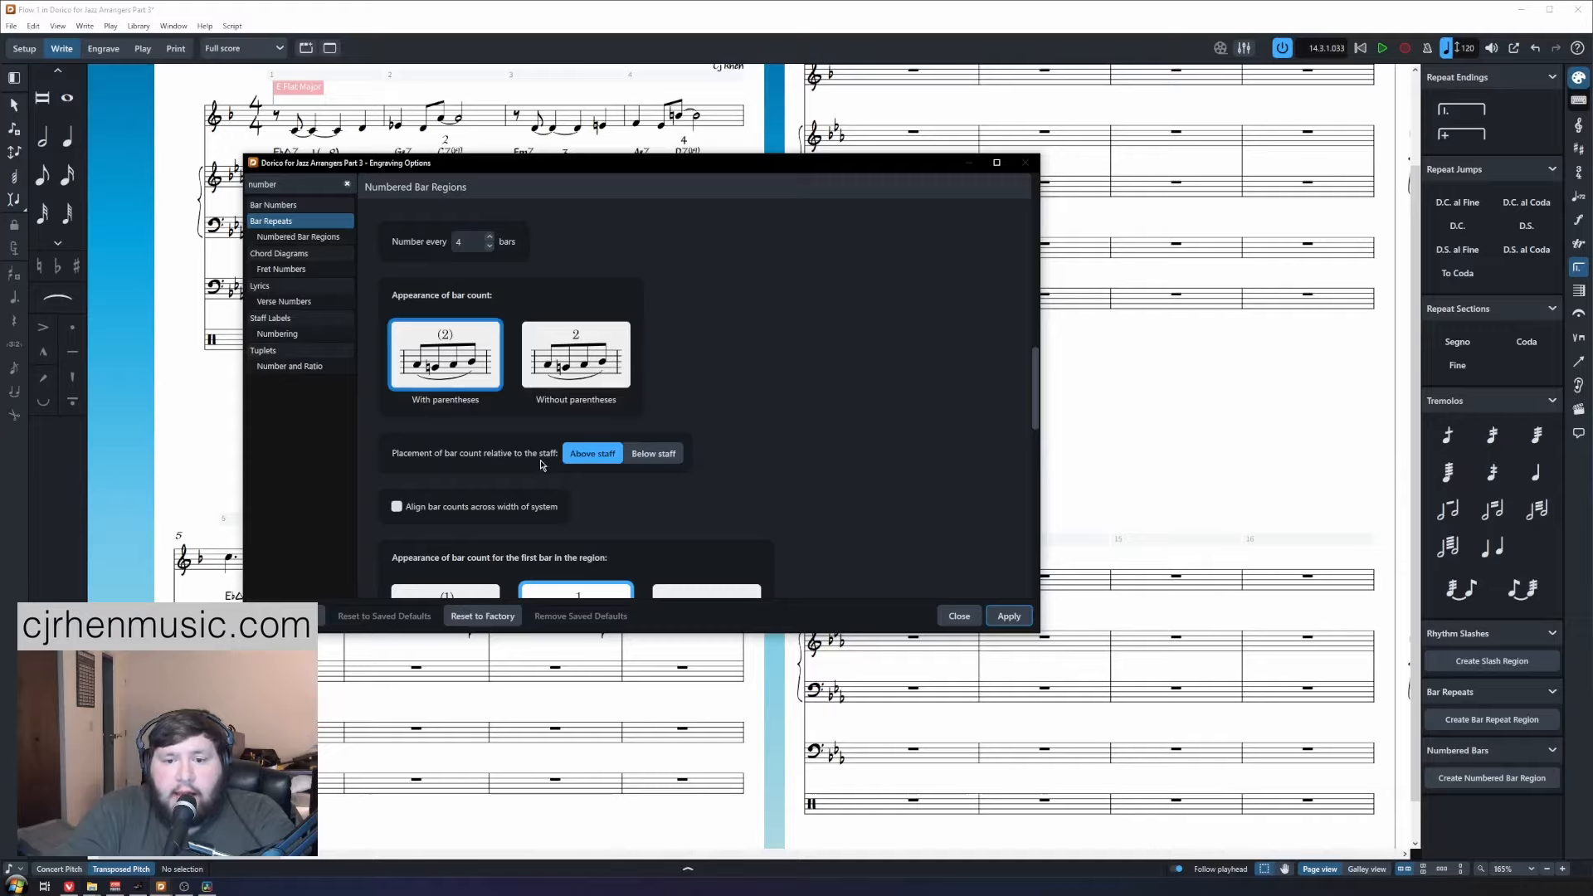
left_click(651, 455)
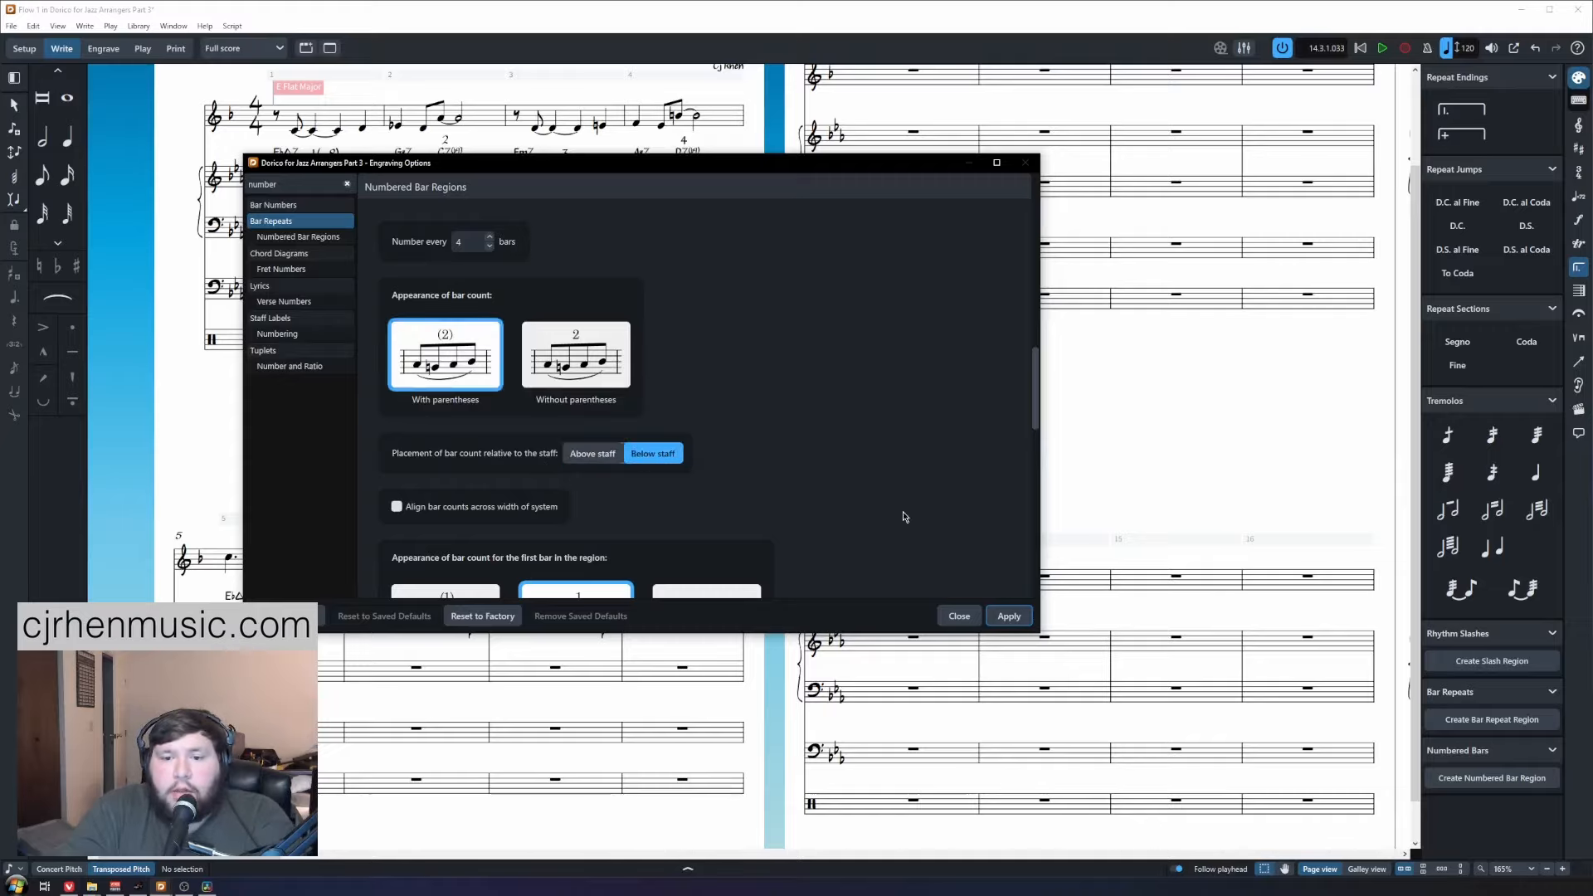
left_click(1009, 617)
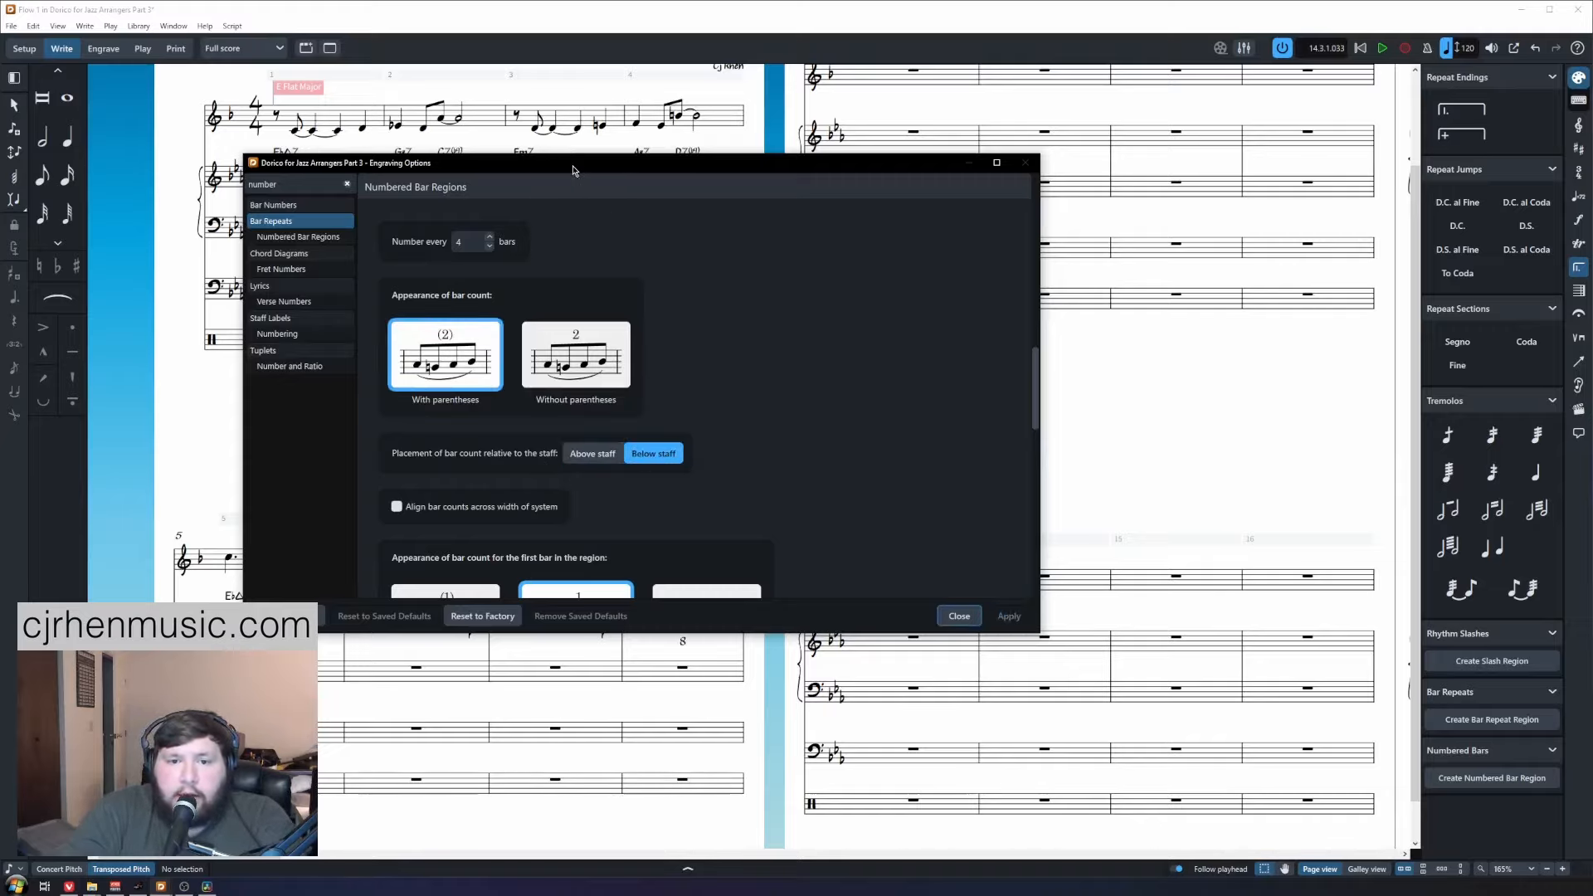
left_click_drag(572, 170, 633, 363)
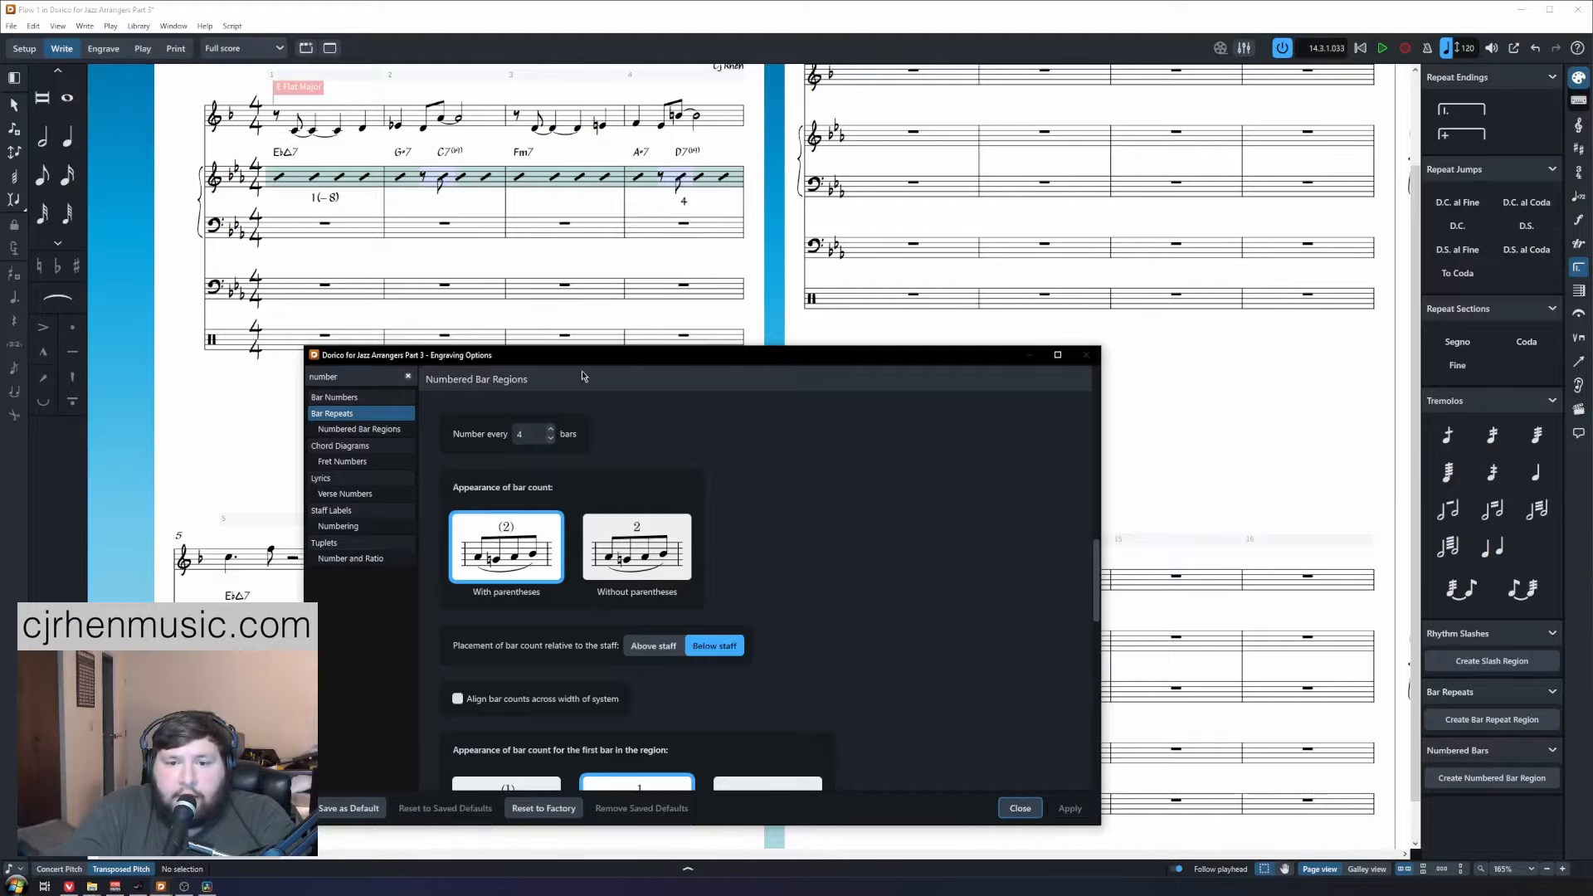
left_click_drag(585, 357, 492, 334)
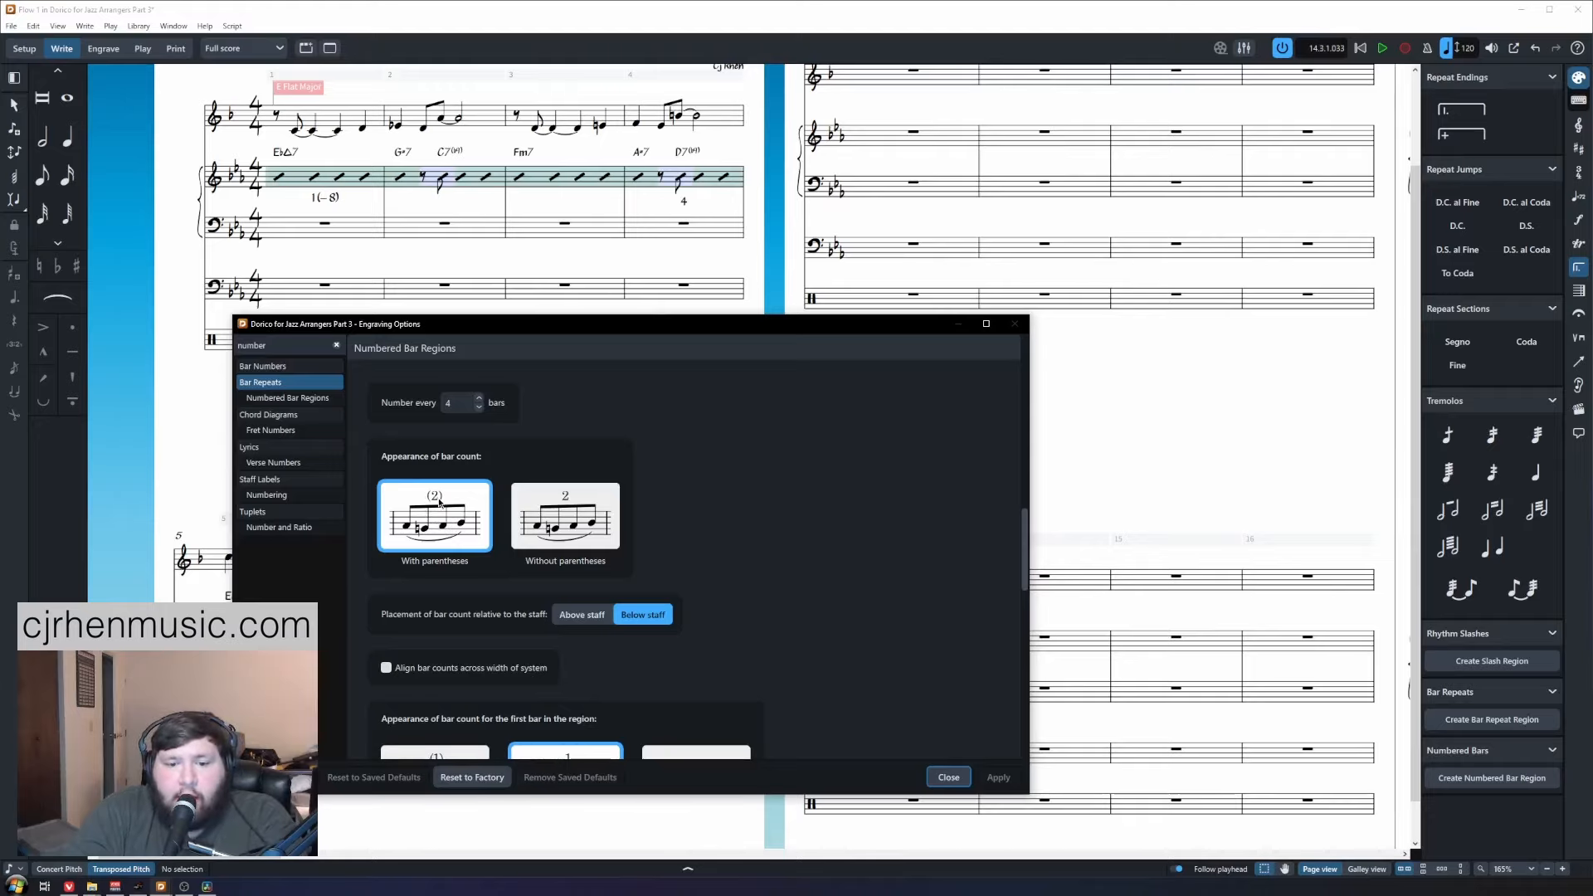
Set the bar count for the first bar in the region to Do not show and apply the change.
left_click_drag(555, 326, 544, 198)
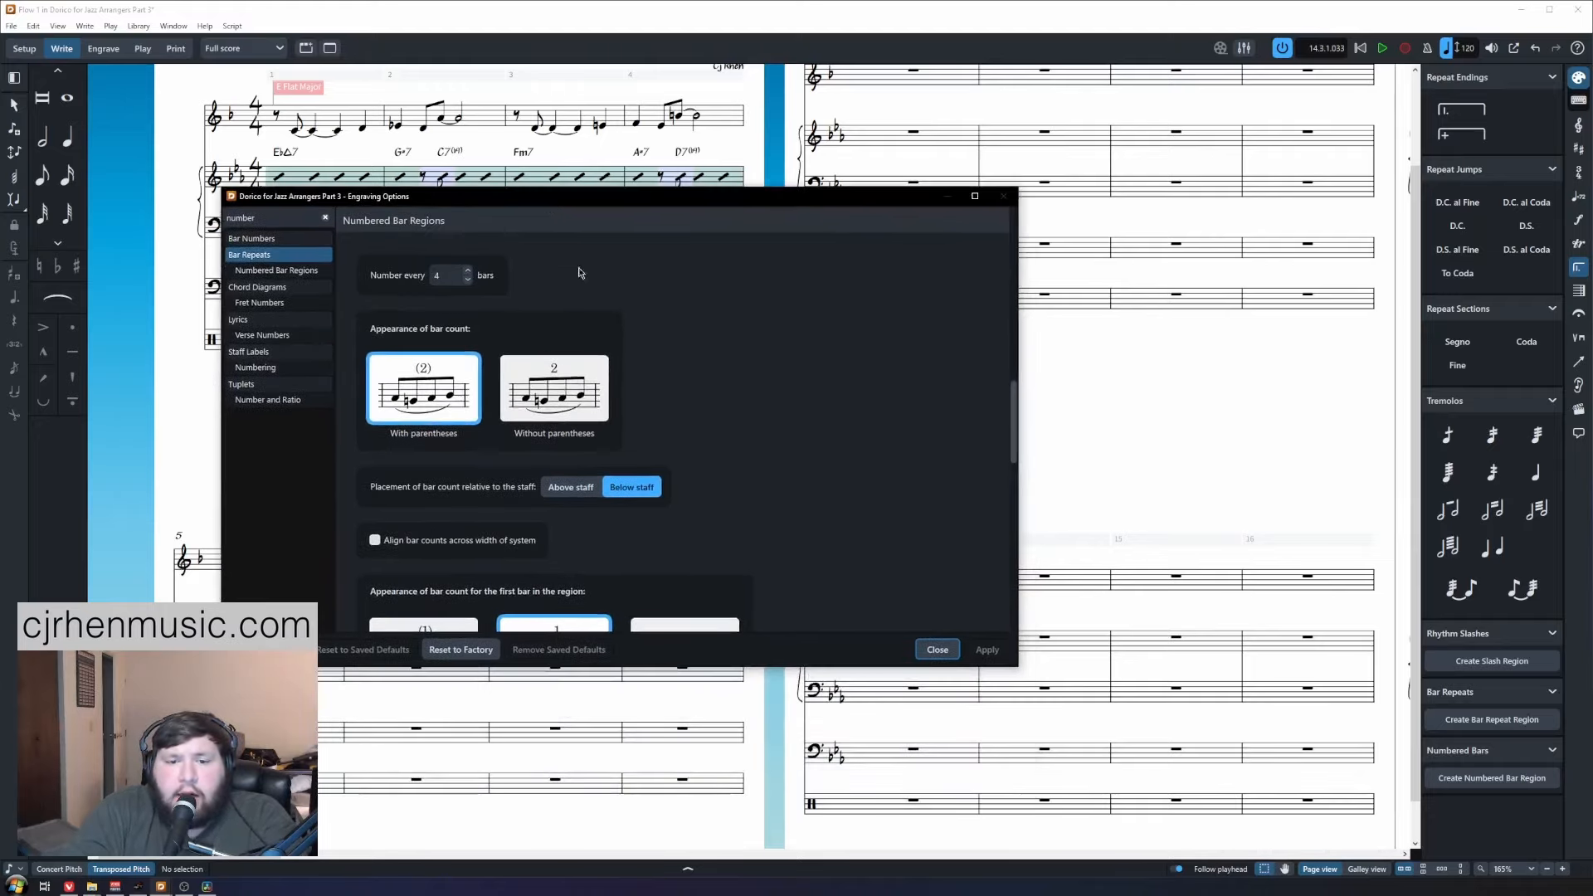
scroll(679, 374, "down", 3)
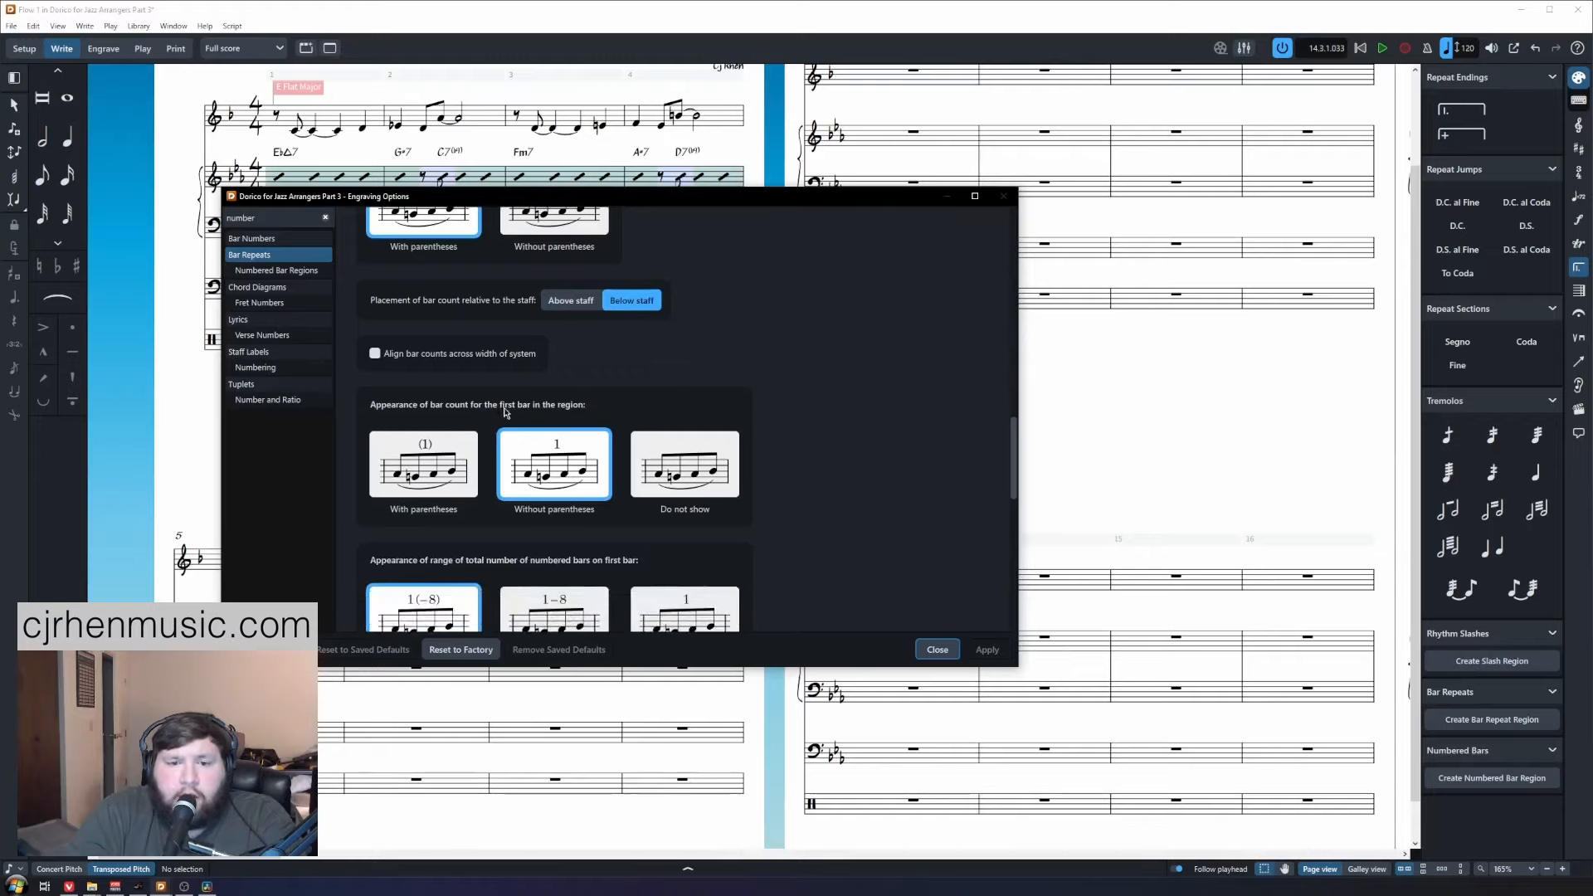
left_click_drag(555, 196, 545, 269)
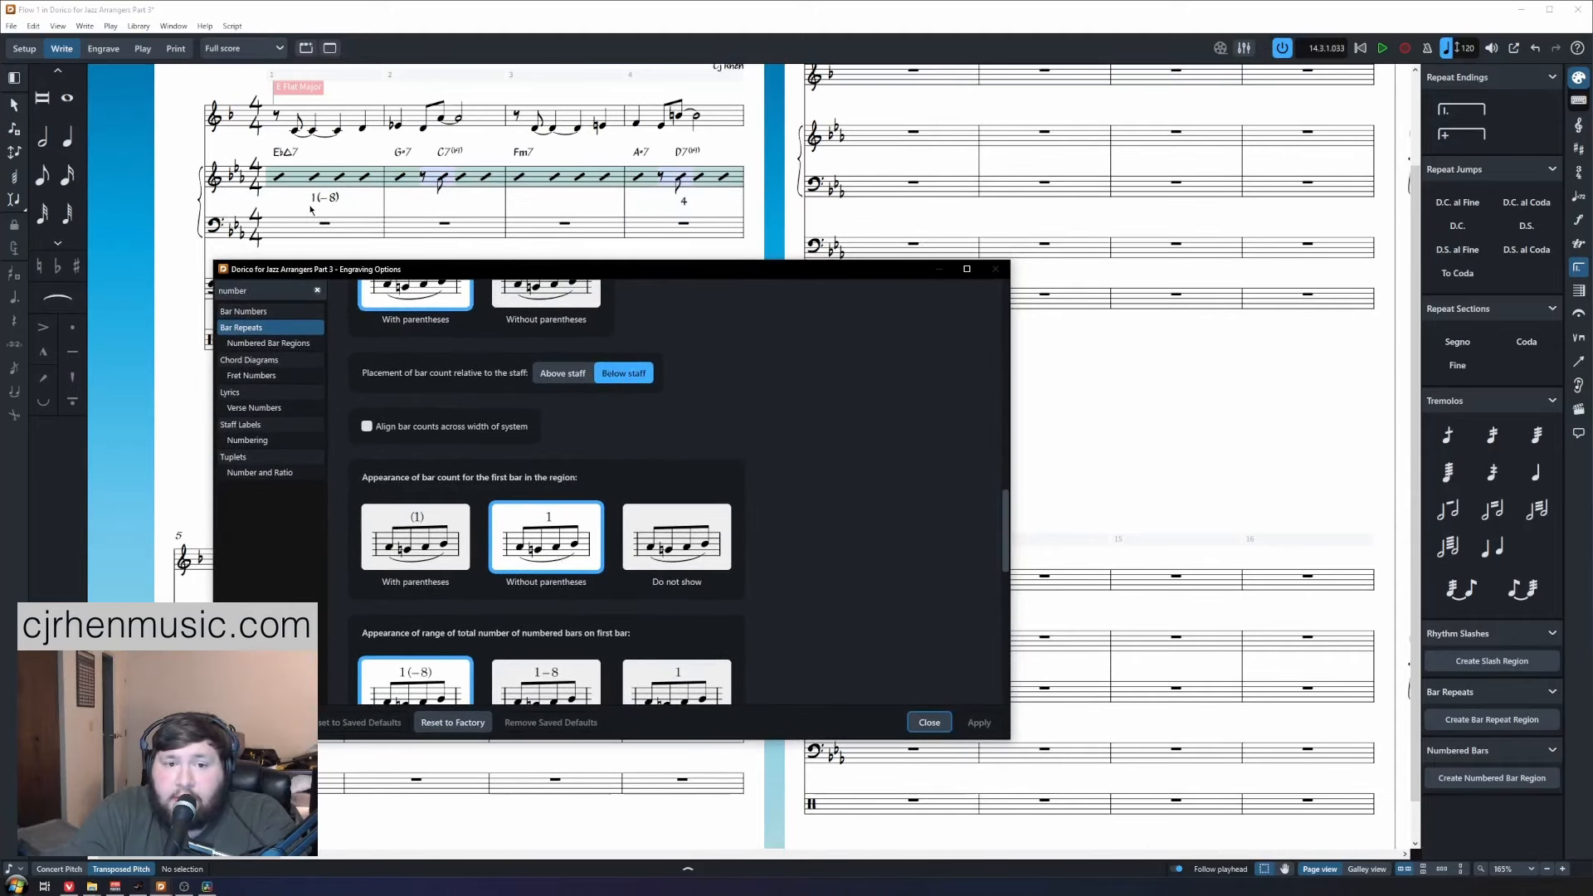
left_click(693, 543)
left_click(977, 724)
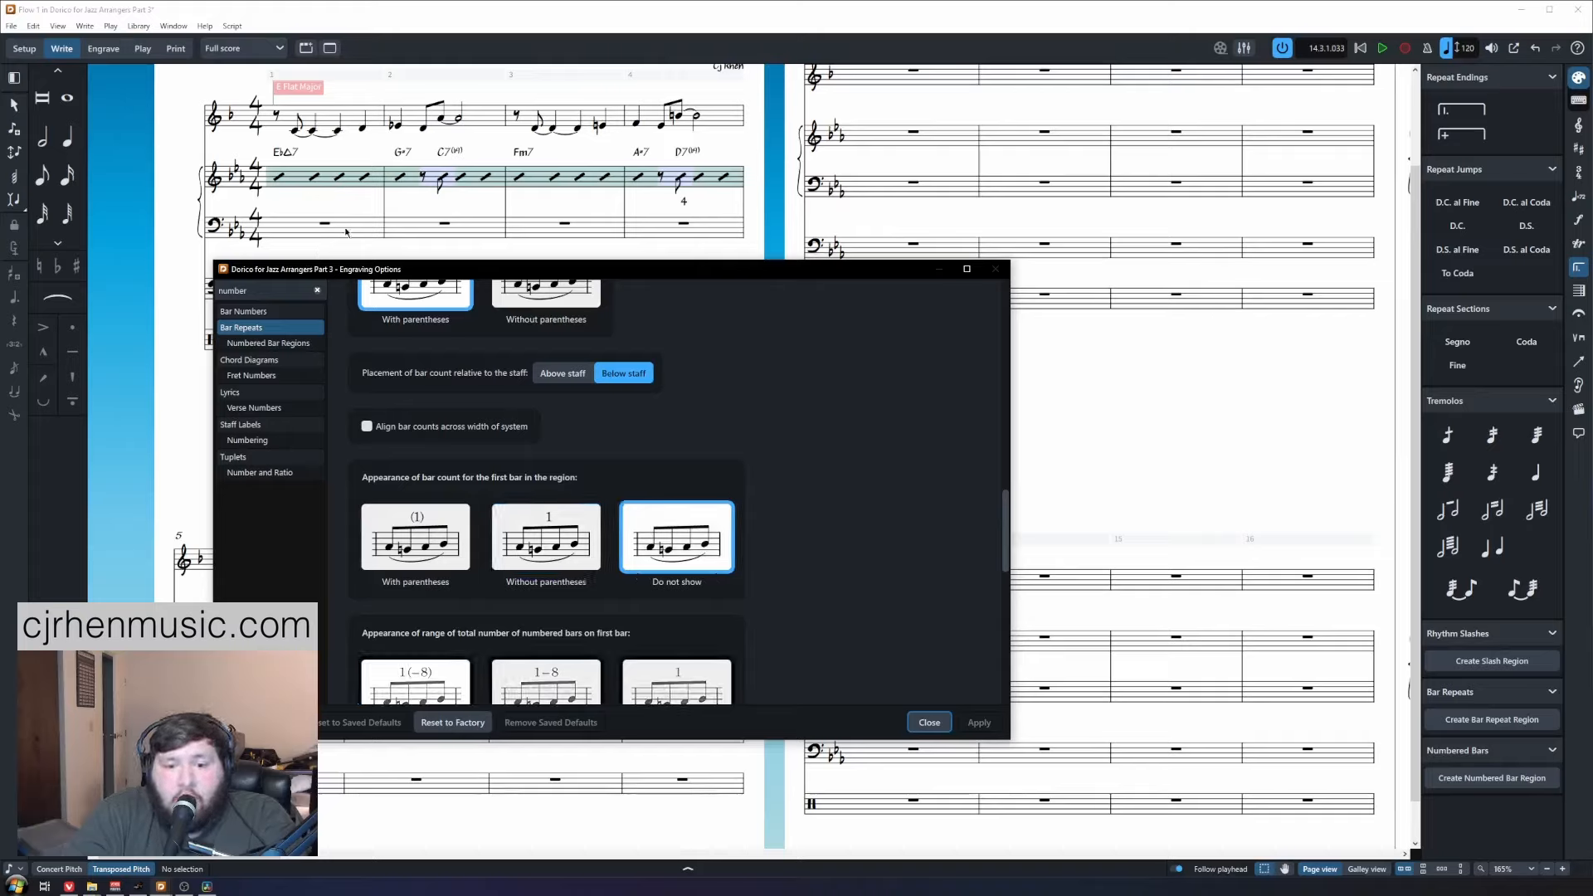
Set the bar count for the last bar in the system to With parentheses, apply it, and move the options window off the score.
scroll(390, 564, "down", 2)
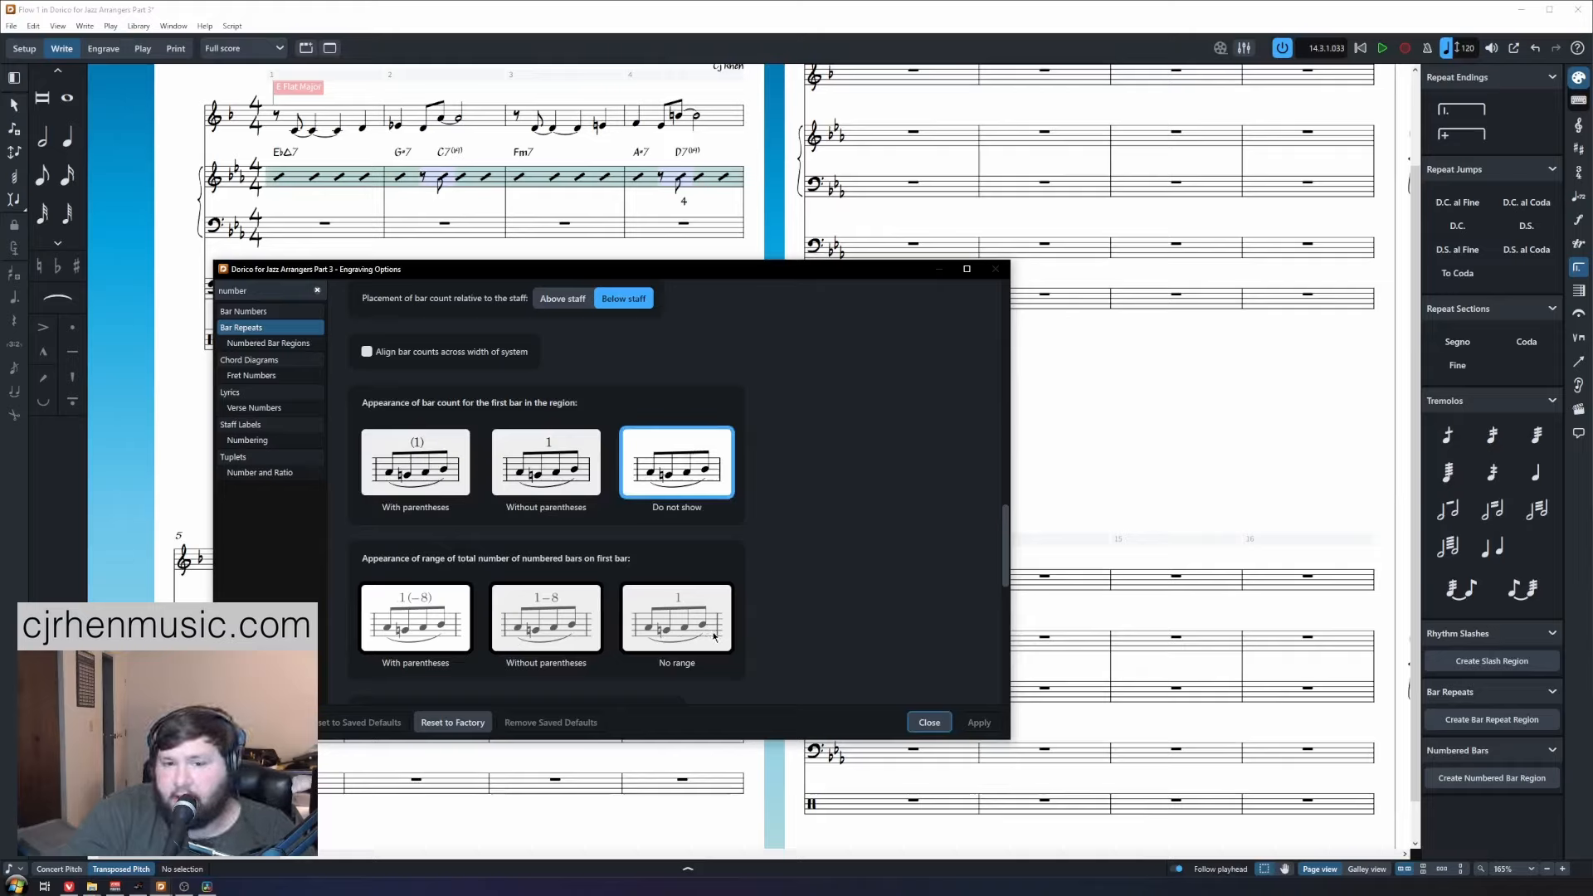
scroll(838, 549, "down", 3)
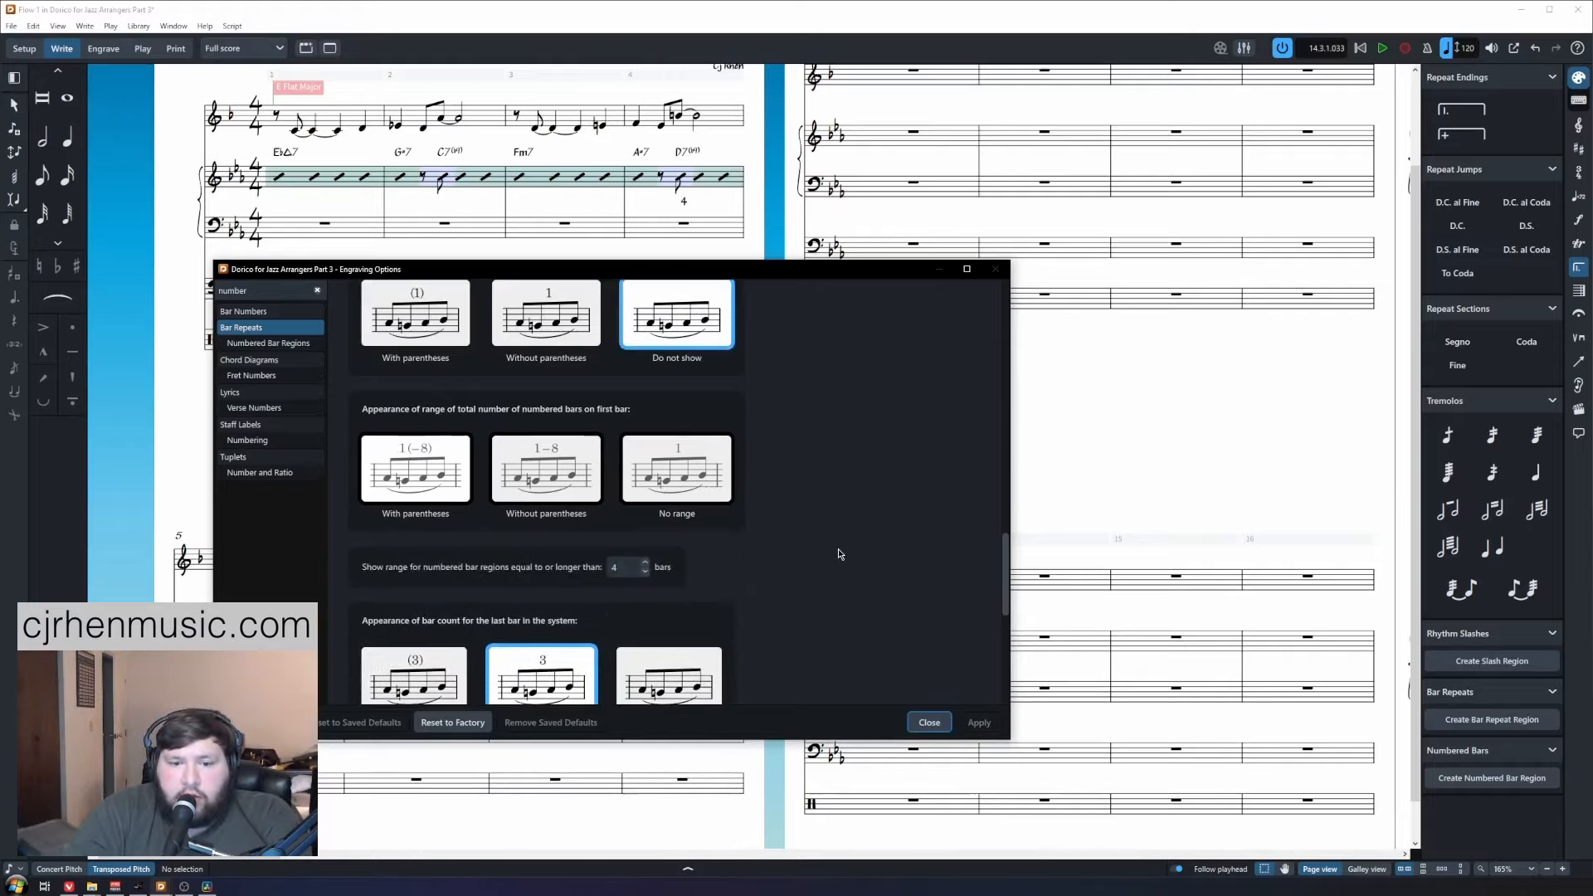
scroll(838, 549, "down", 3)
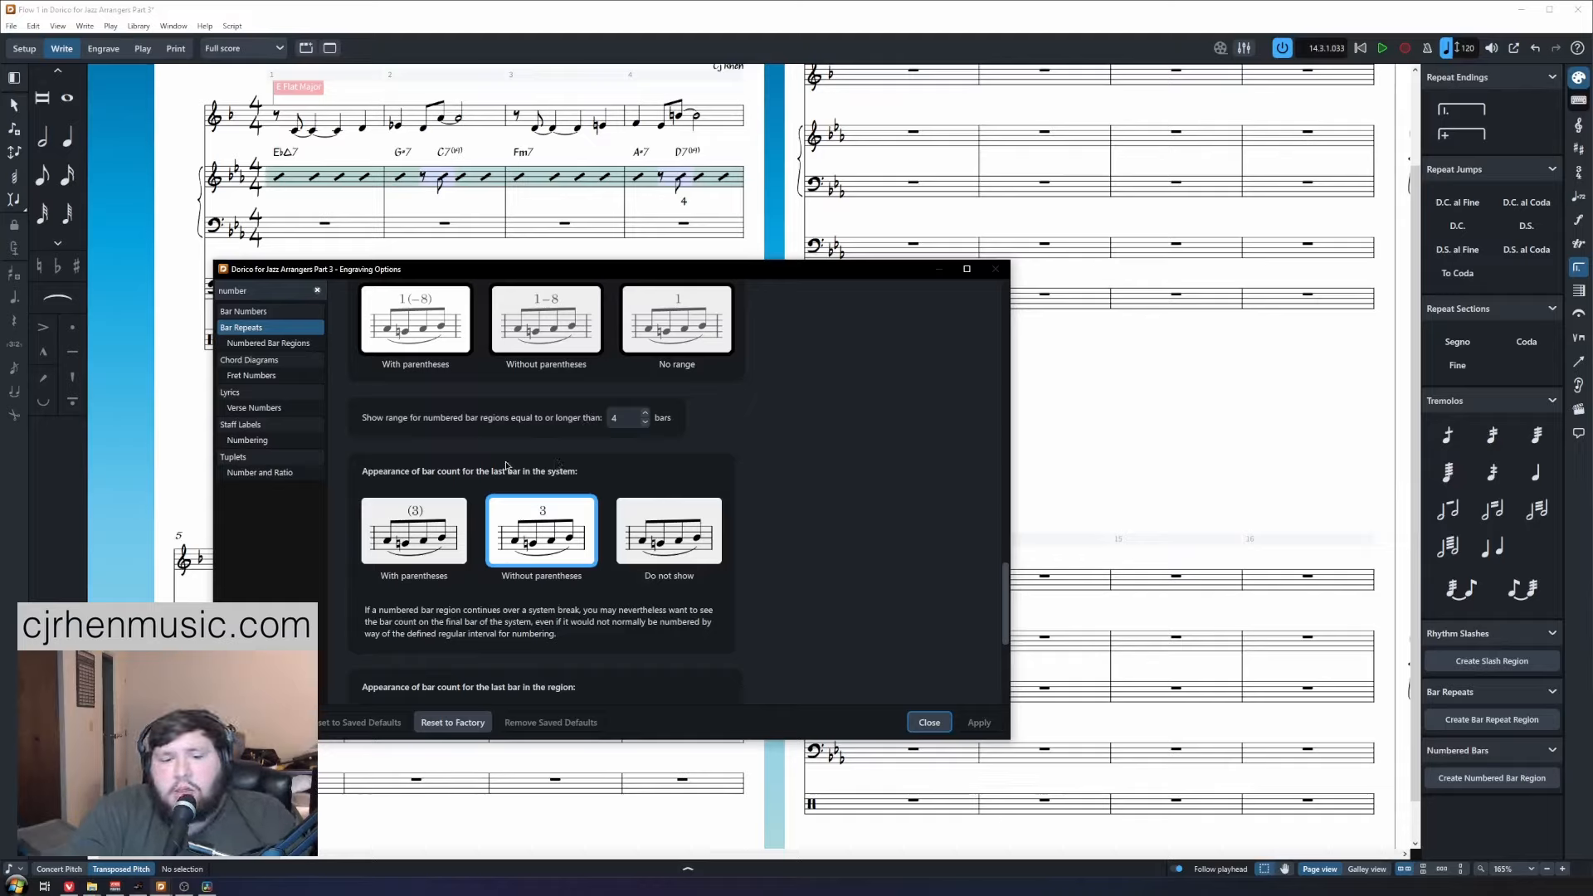
left_click(423, 546)
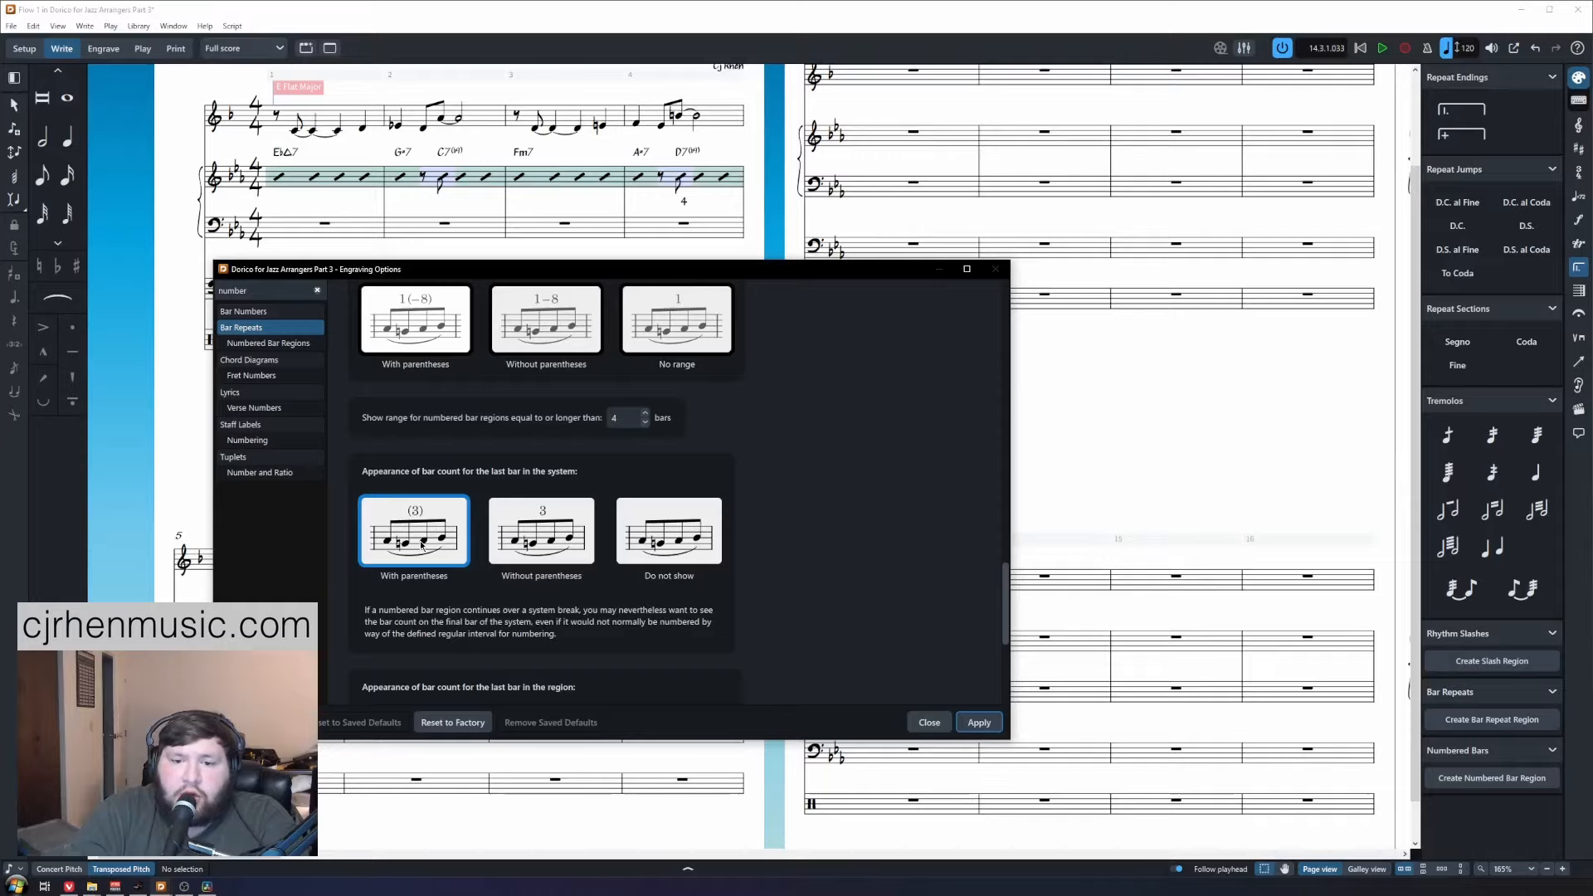
left_click(977, 723)
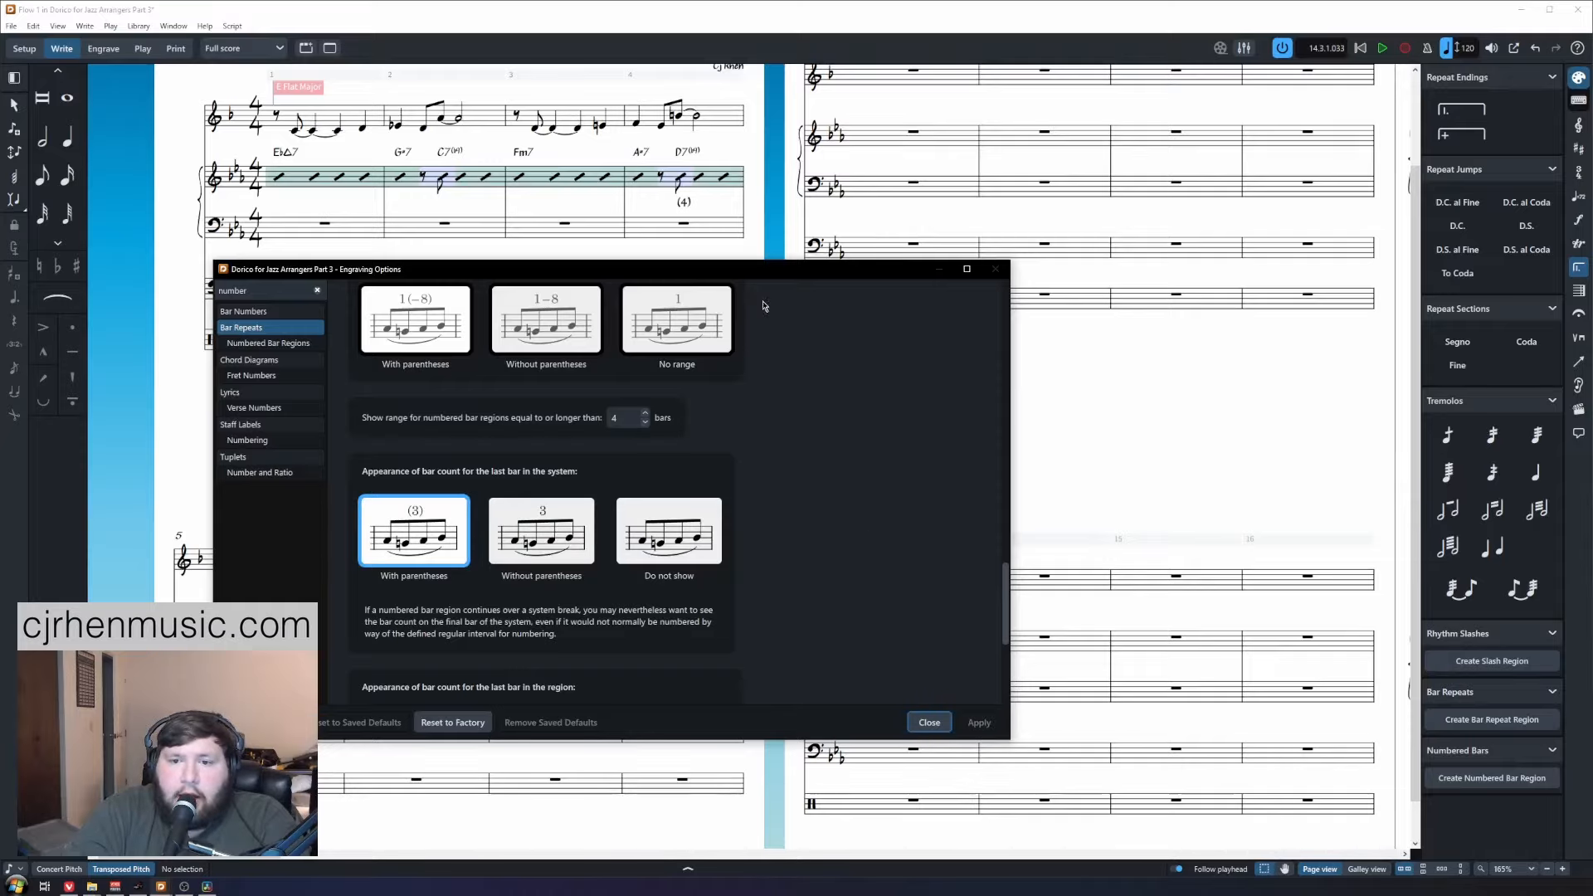
left_click_drag(741, 276, 1326, 230)
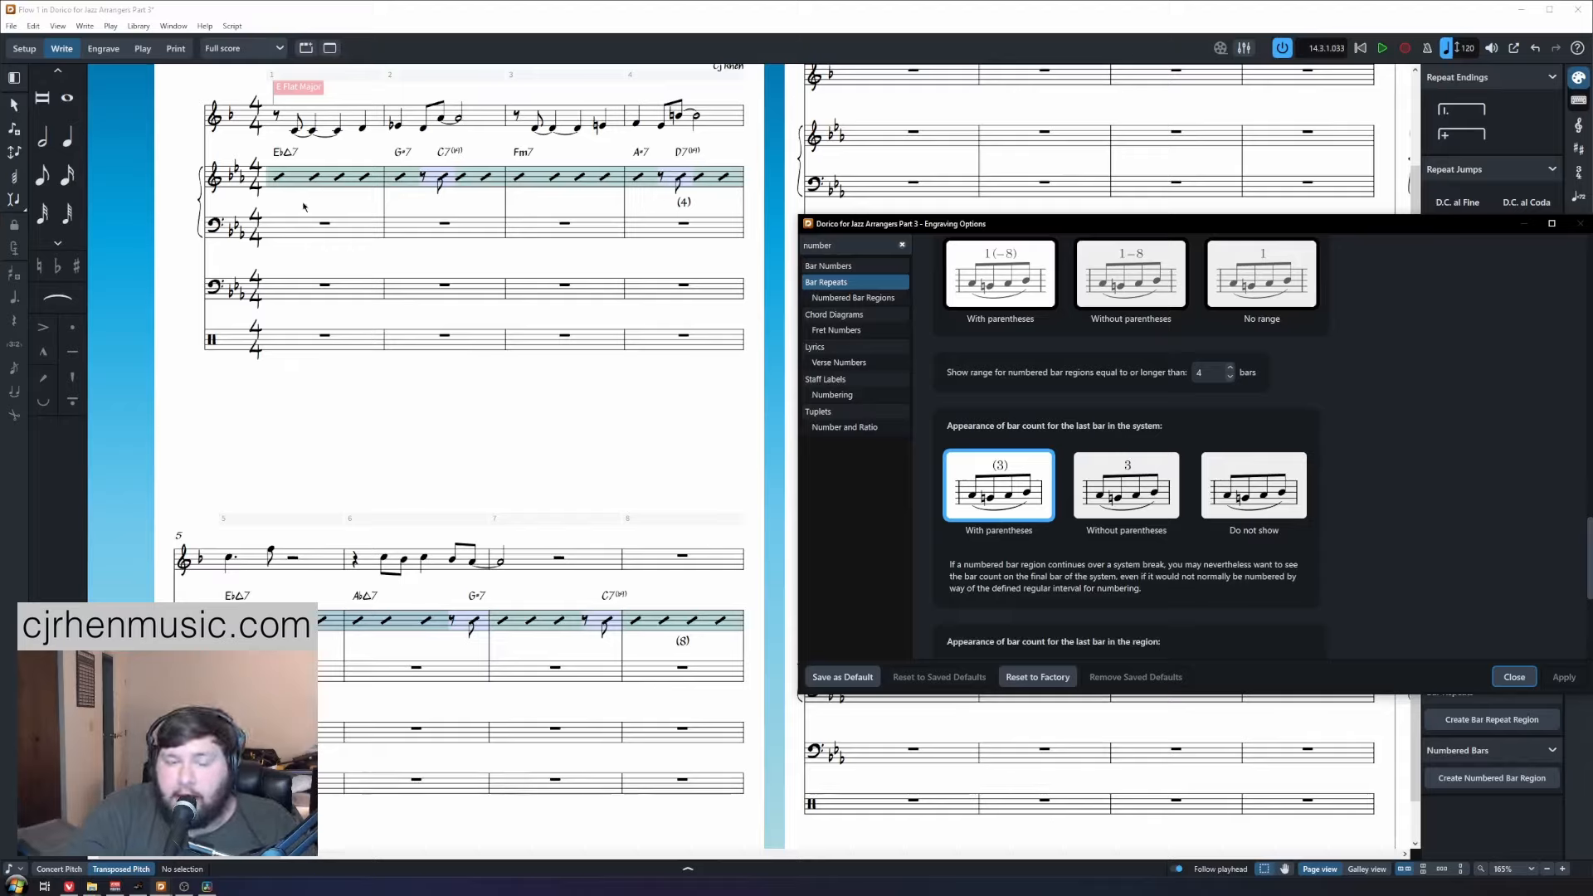
Switch to Engrave mode and create a system break at bar 5 of the full score.
left_click(106, 53)
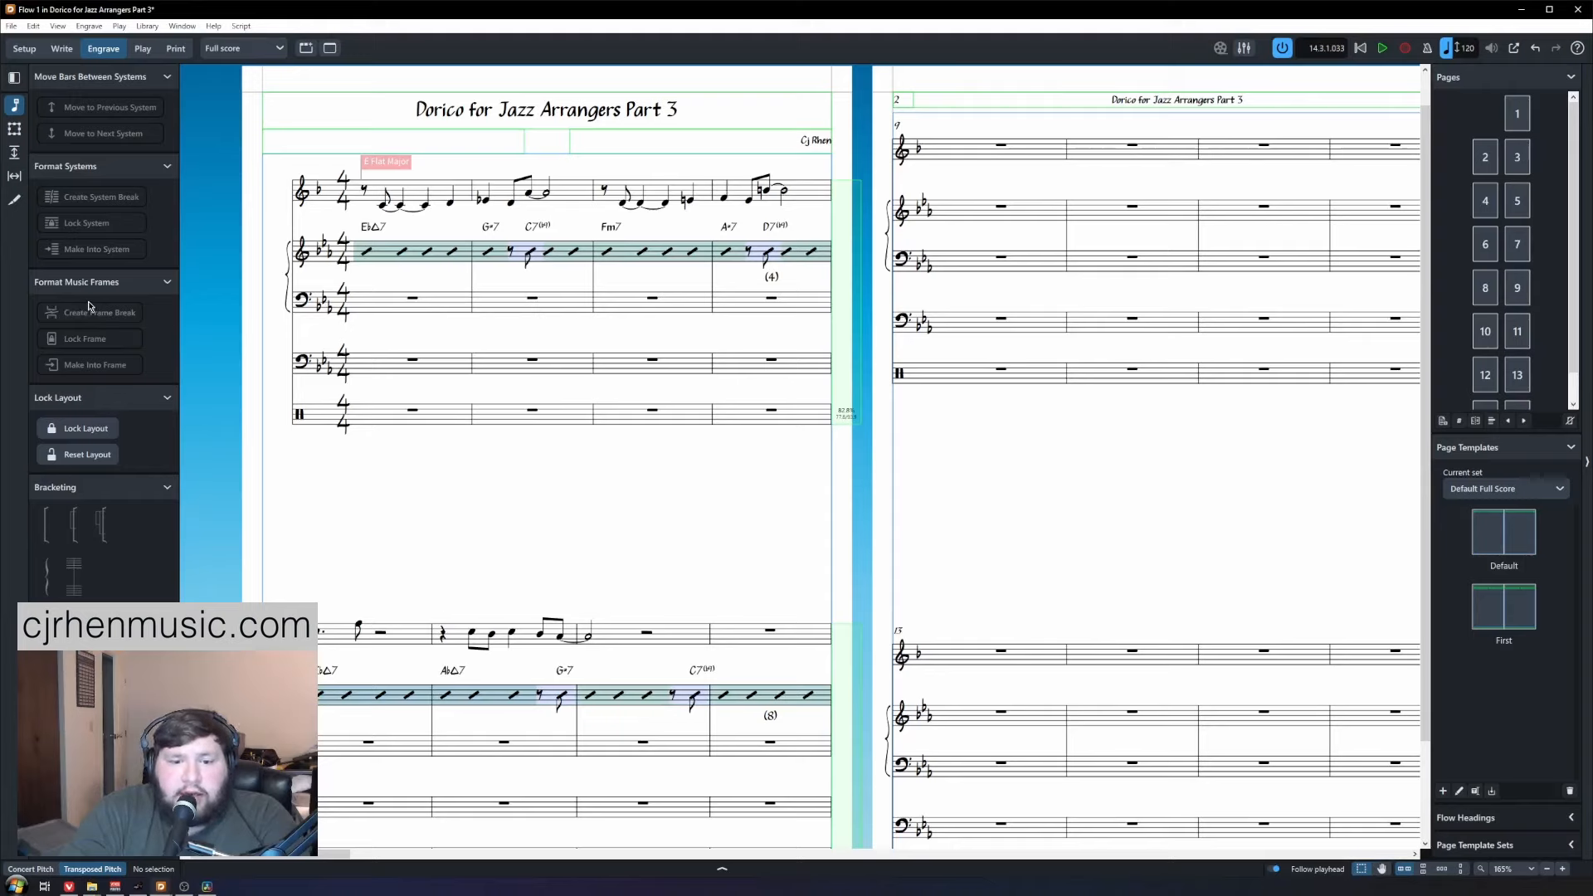
left_click(319, 700)
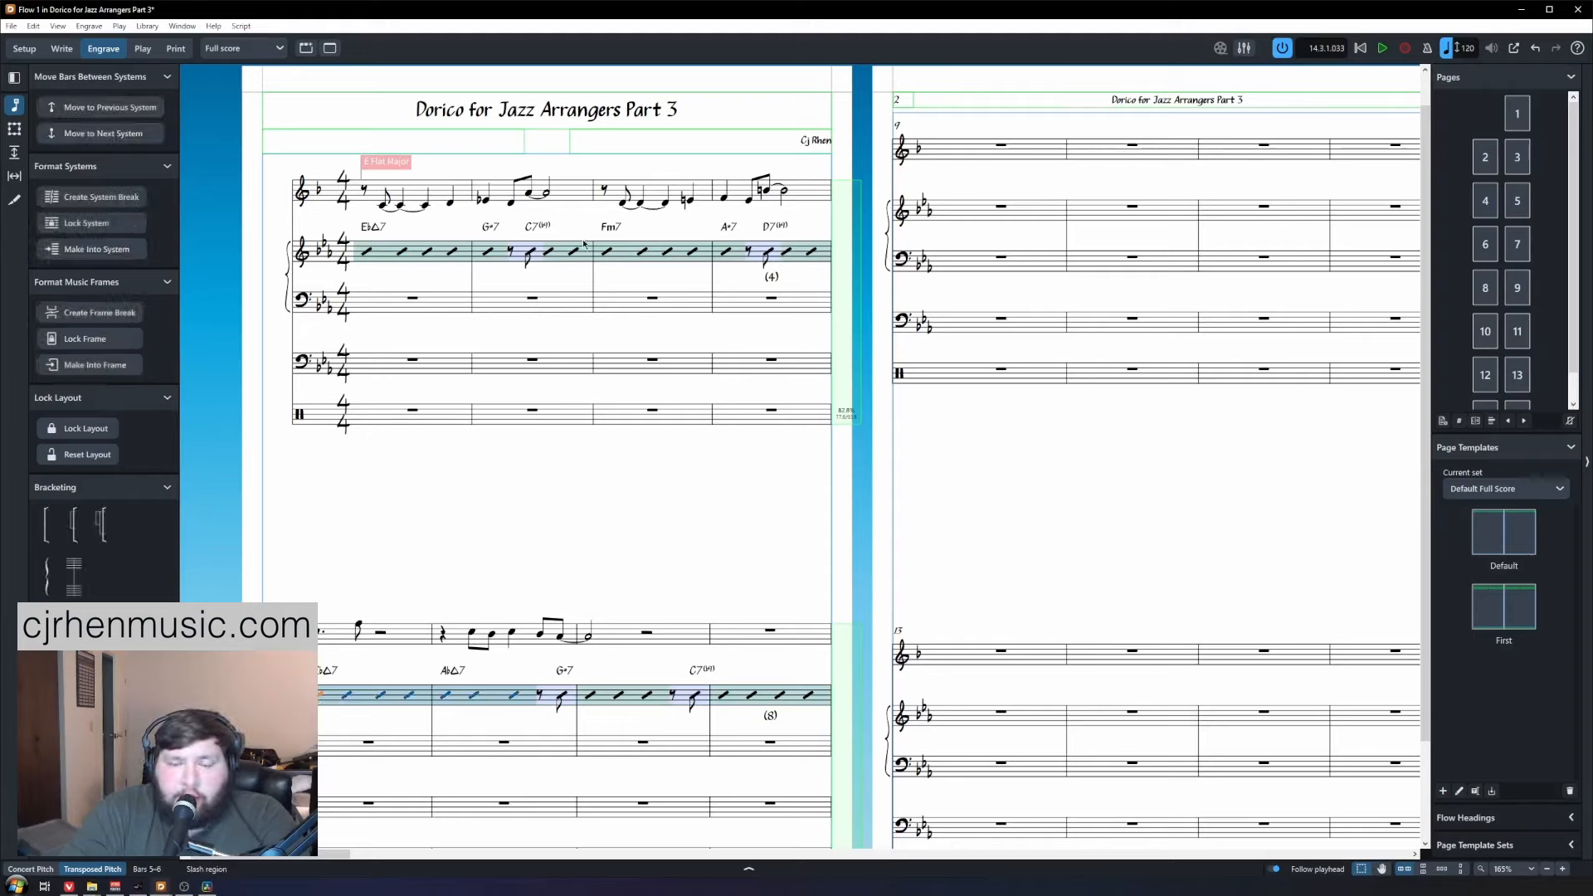
left_click(101, 197)
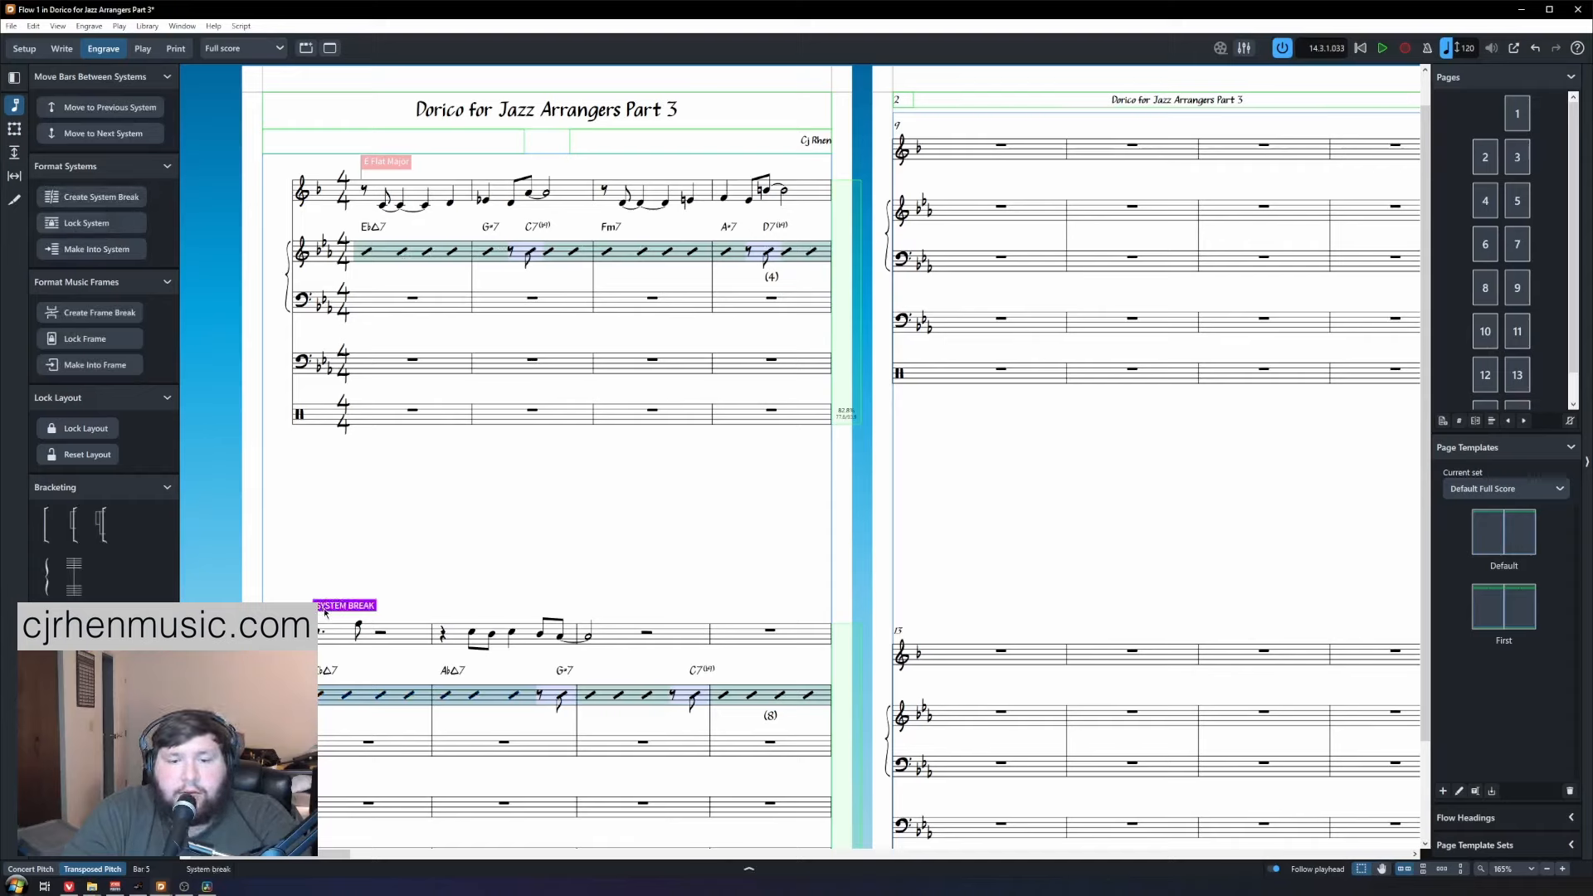
left_click(408, 579)
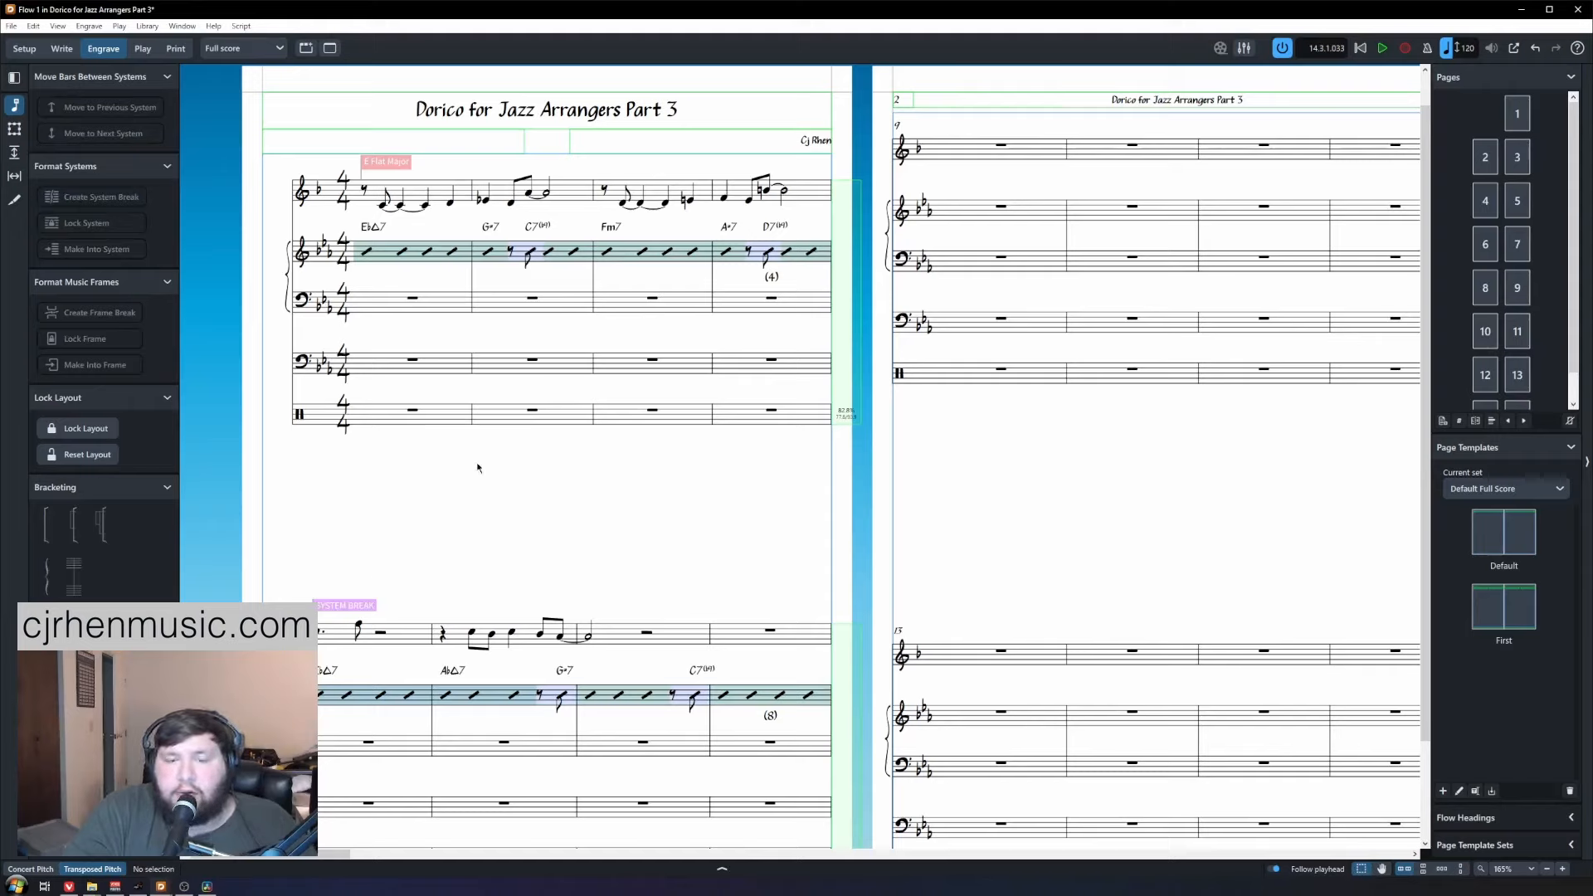
Try a system break at bar 3 of the full score and delete it again.
left_click(594, 262)
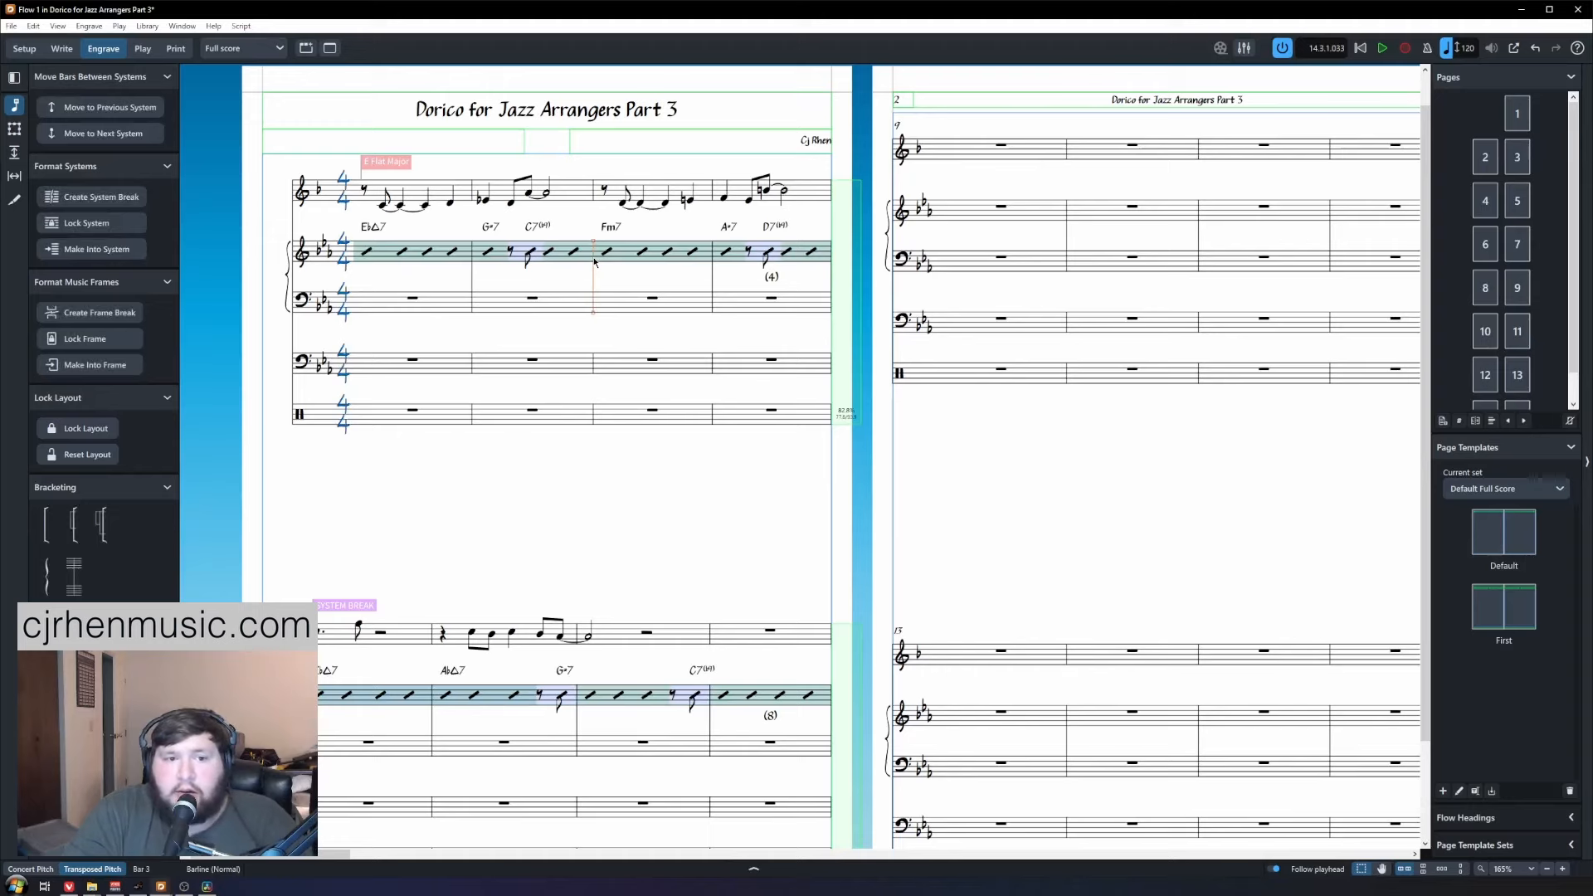
left_click(77, 200)
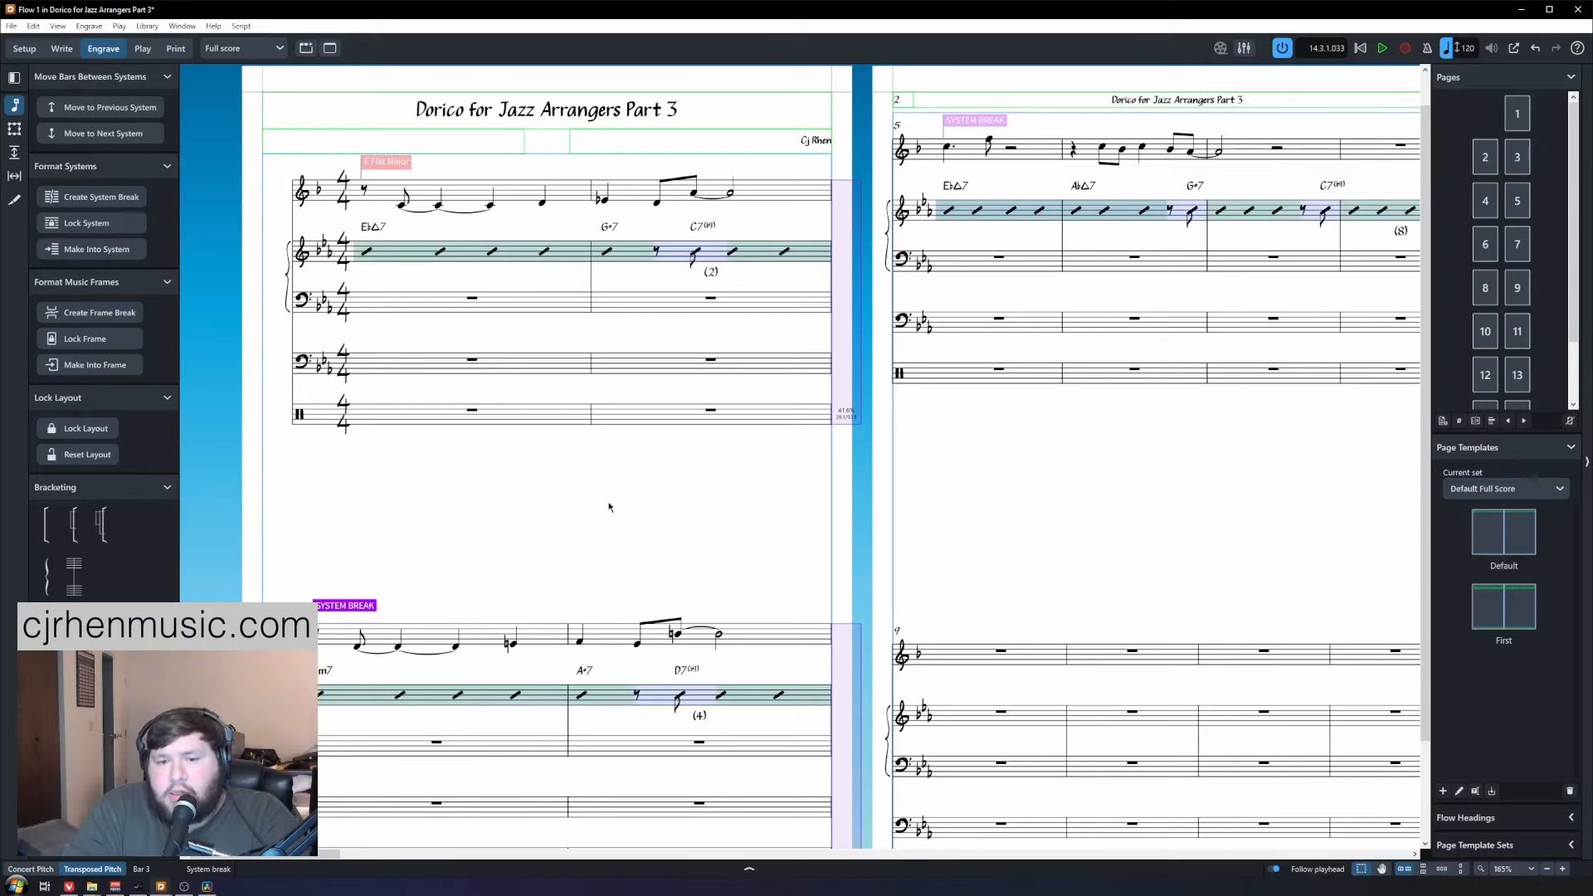
key("Delete")
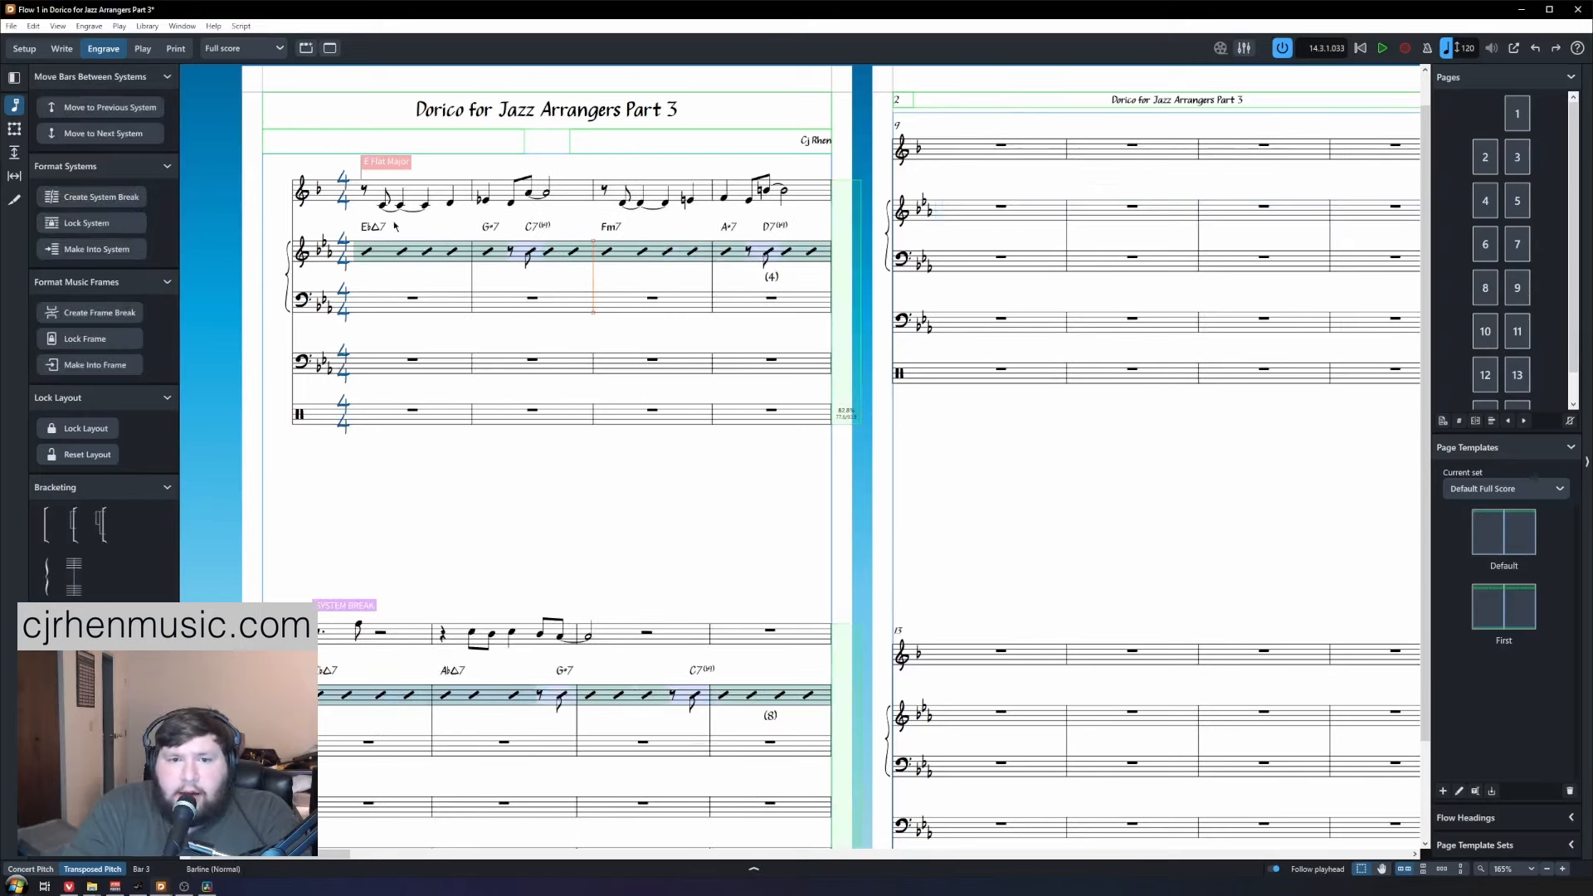
left_click(347, 605)
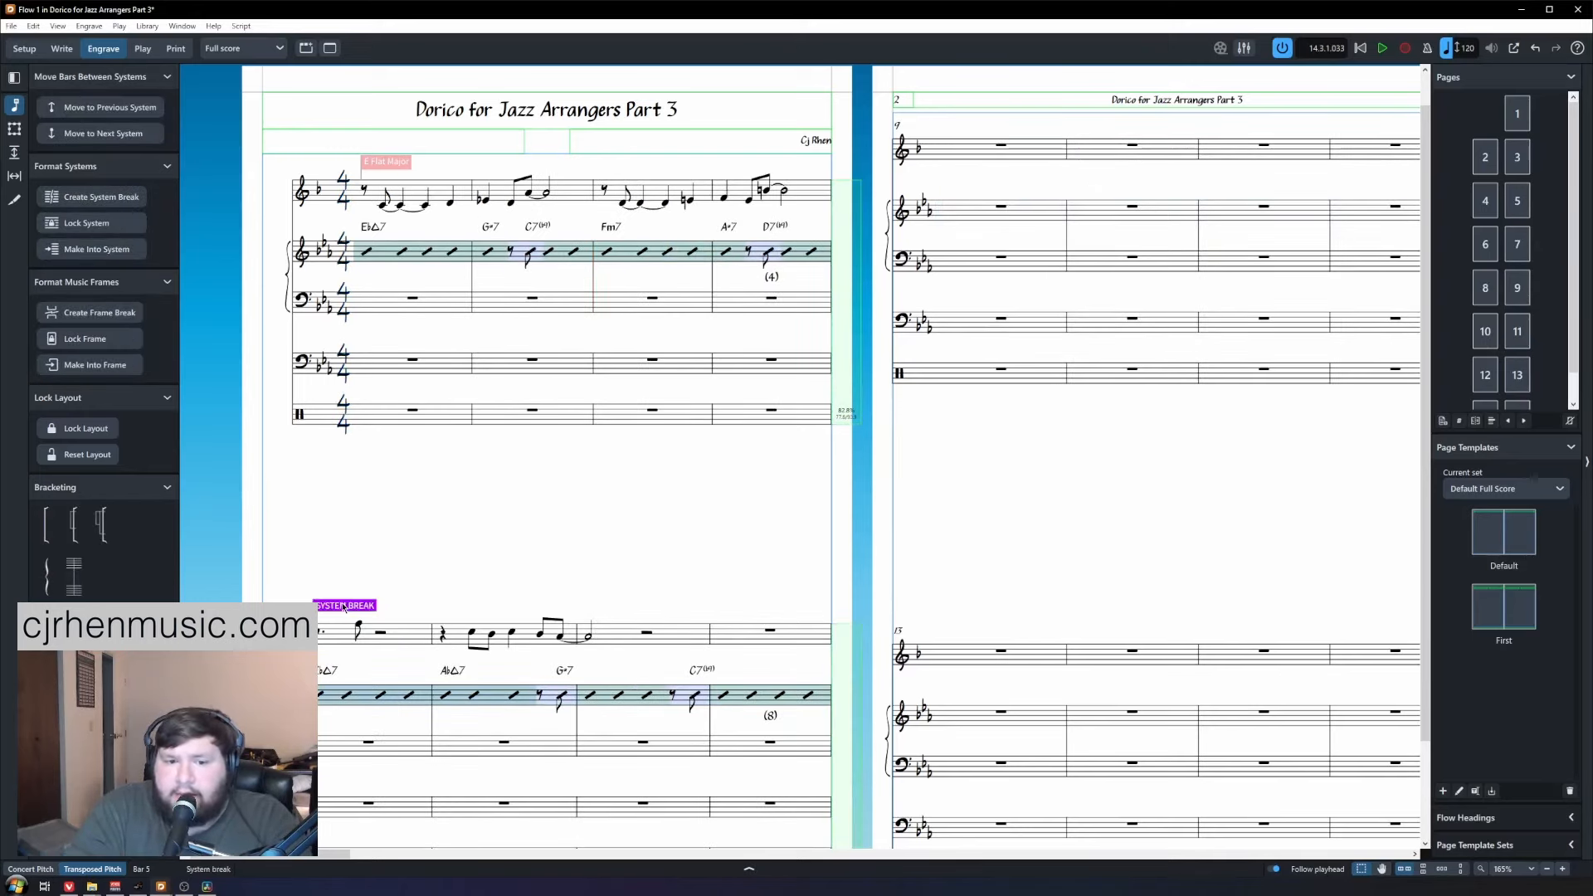
scroll(353, 531, "down", 1)
scroll(351, 531, "up", 1)
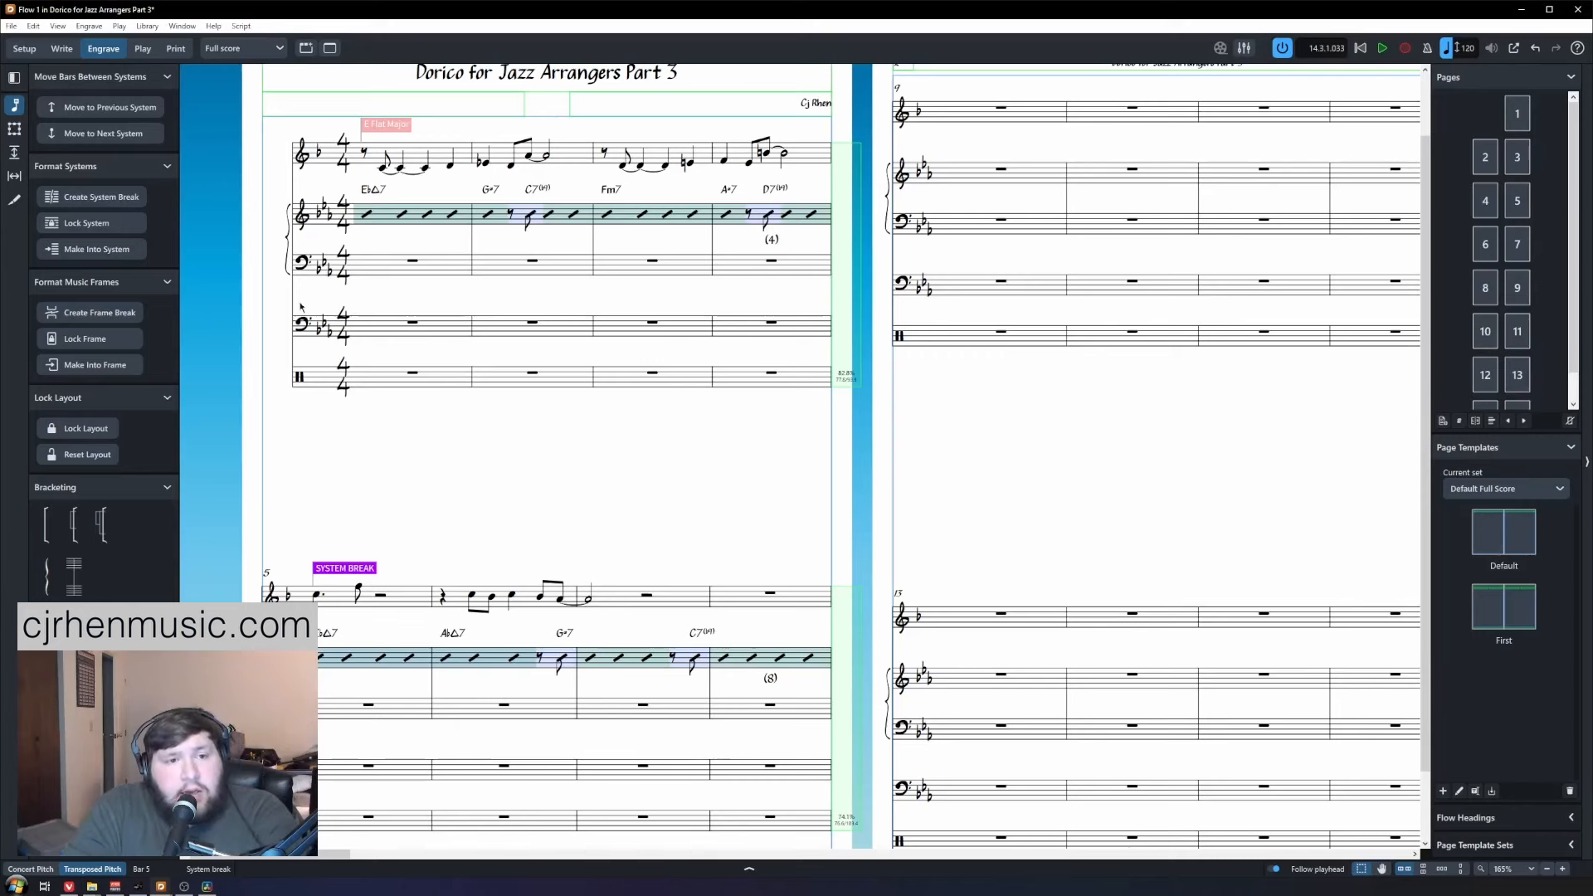
Return to Write mode and reopen the Engraving Options at the bar repeat settings.
left_click(62, 49)
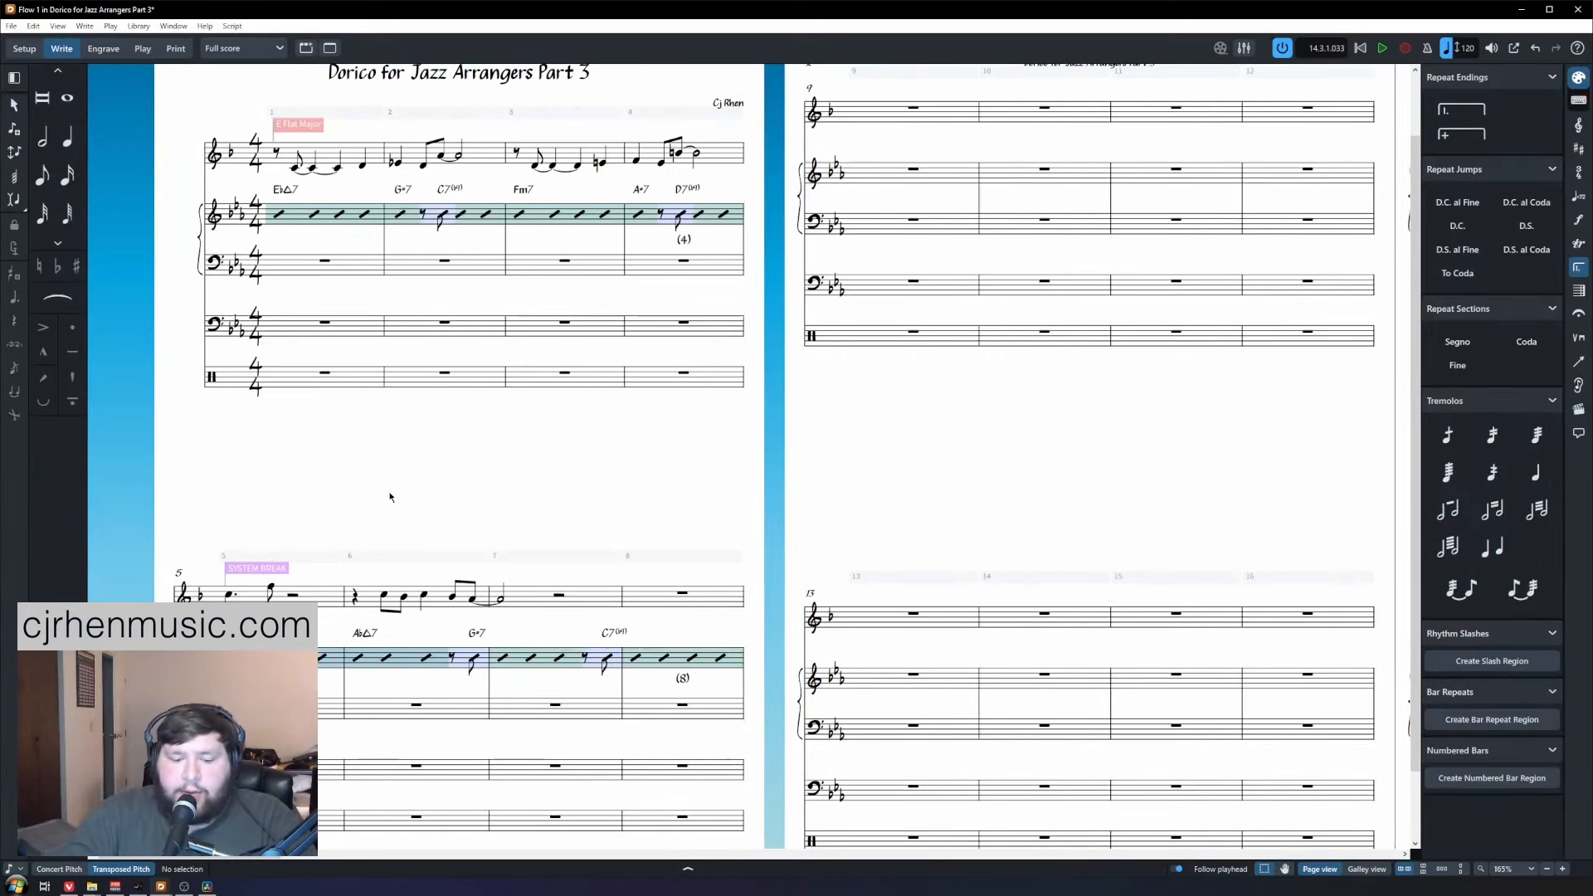
key("ctrl+shift+e")
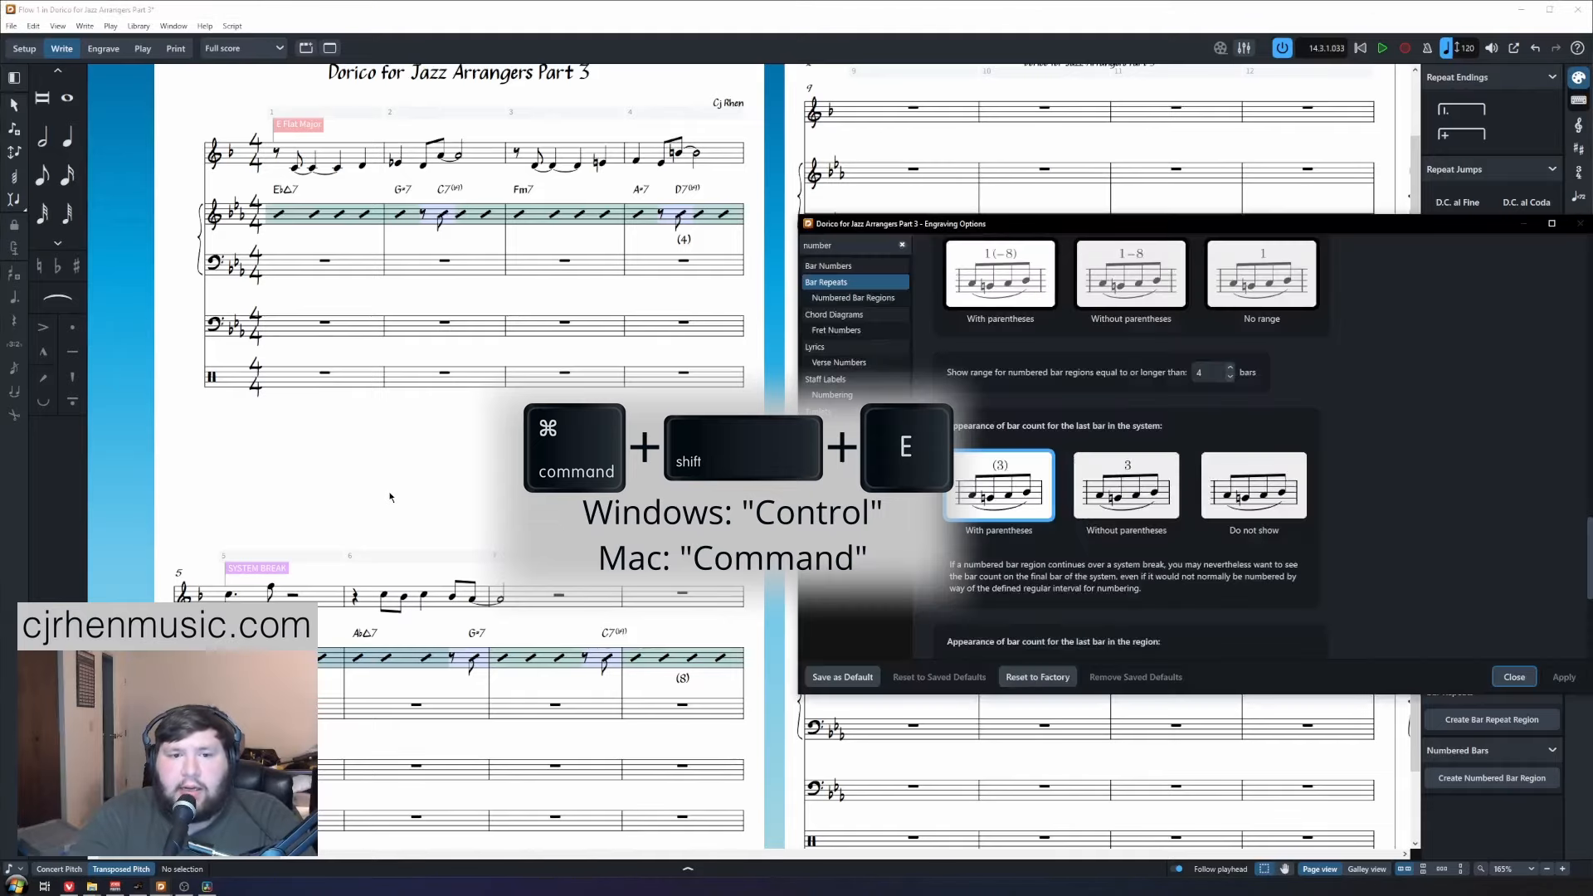
left_click(139, 25)
left_click(221, 297)
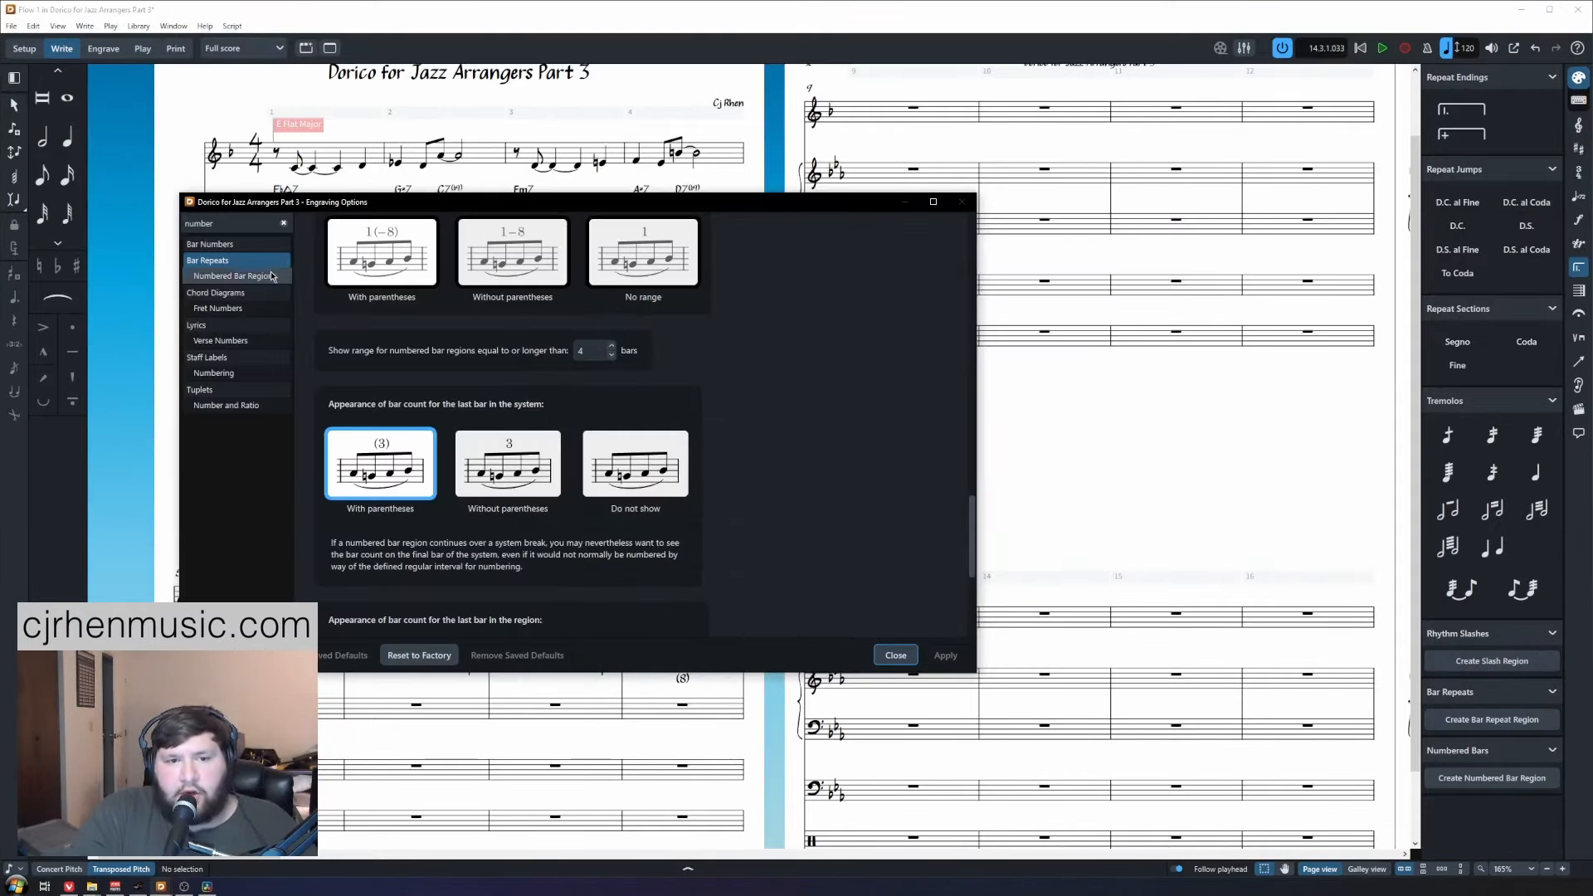
left_click(235, 224)
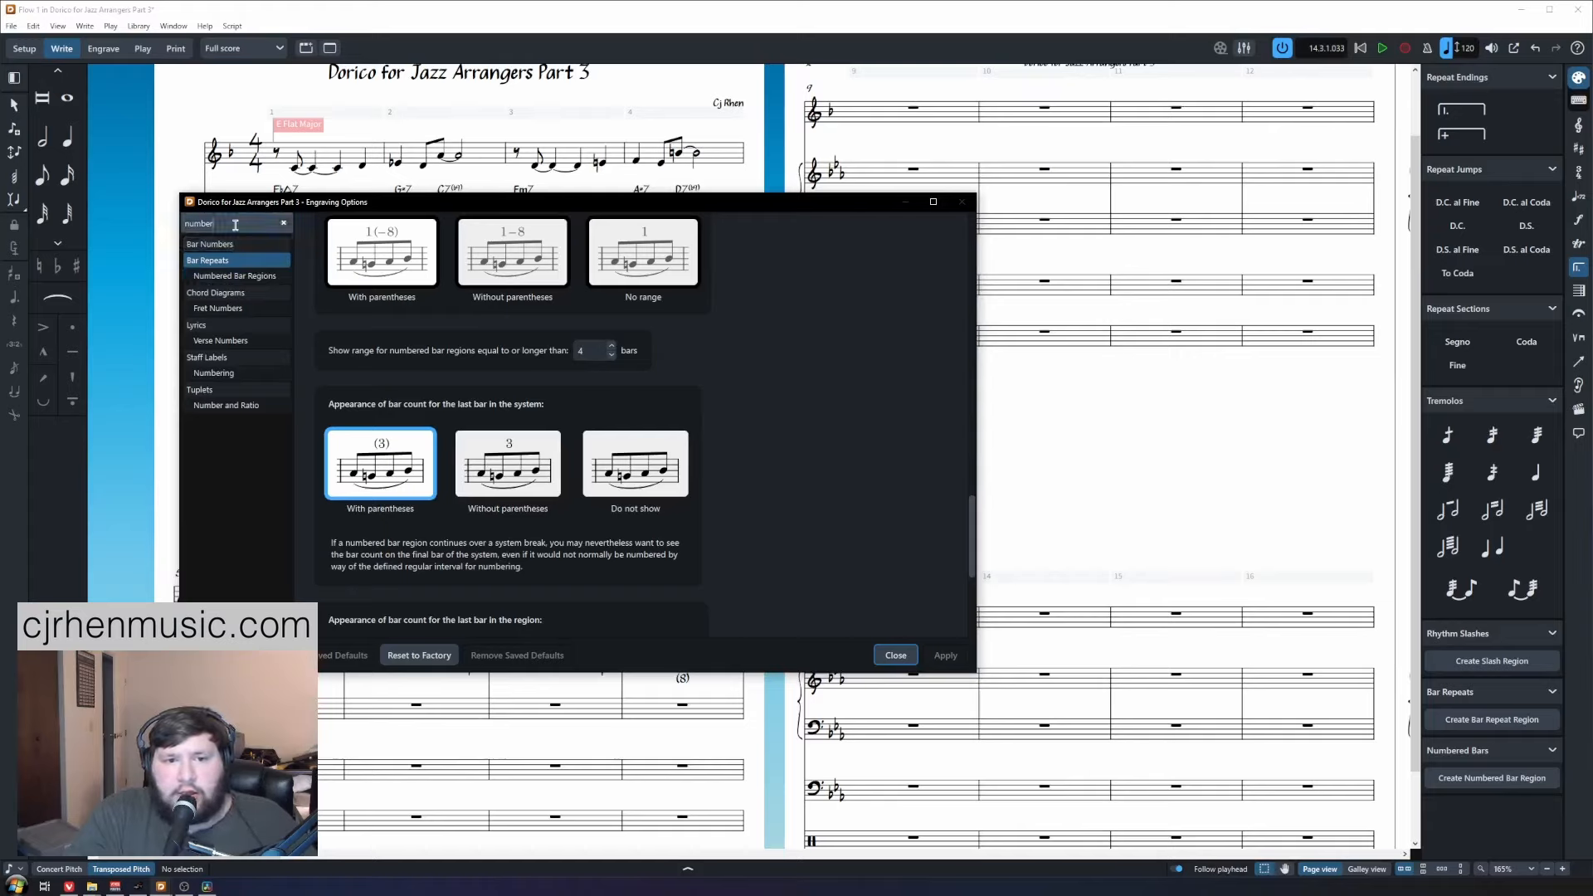
left_click(239, 276)
Set the bar count for the last bar in the region to With parentheses, apply it, and close the Engraving Options.
scroll(722, 407, "down", 6)
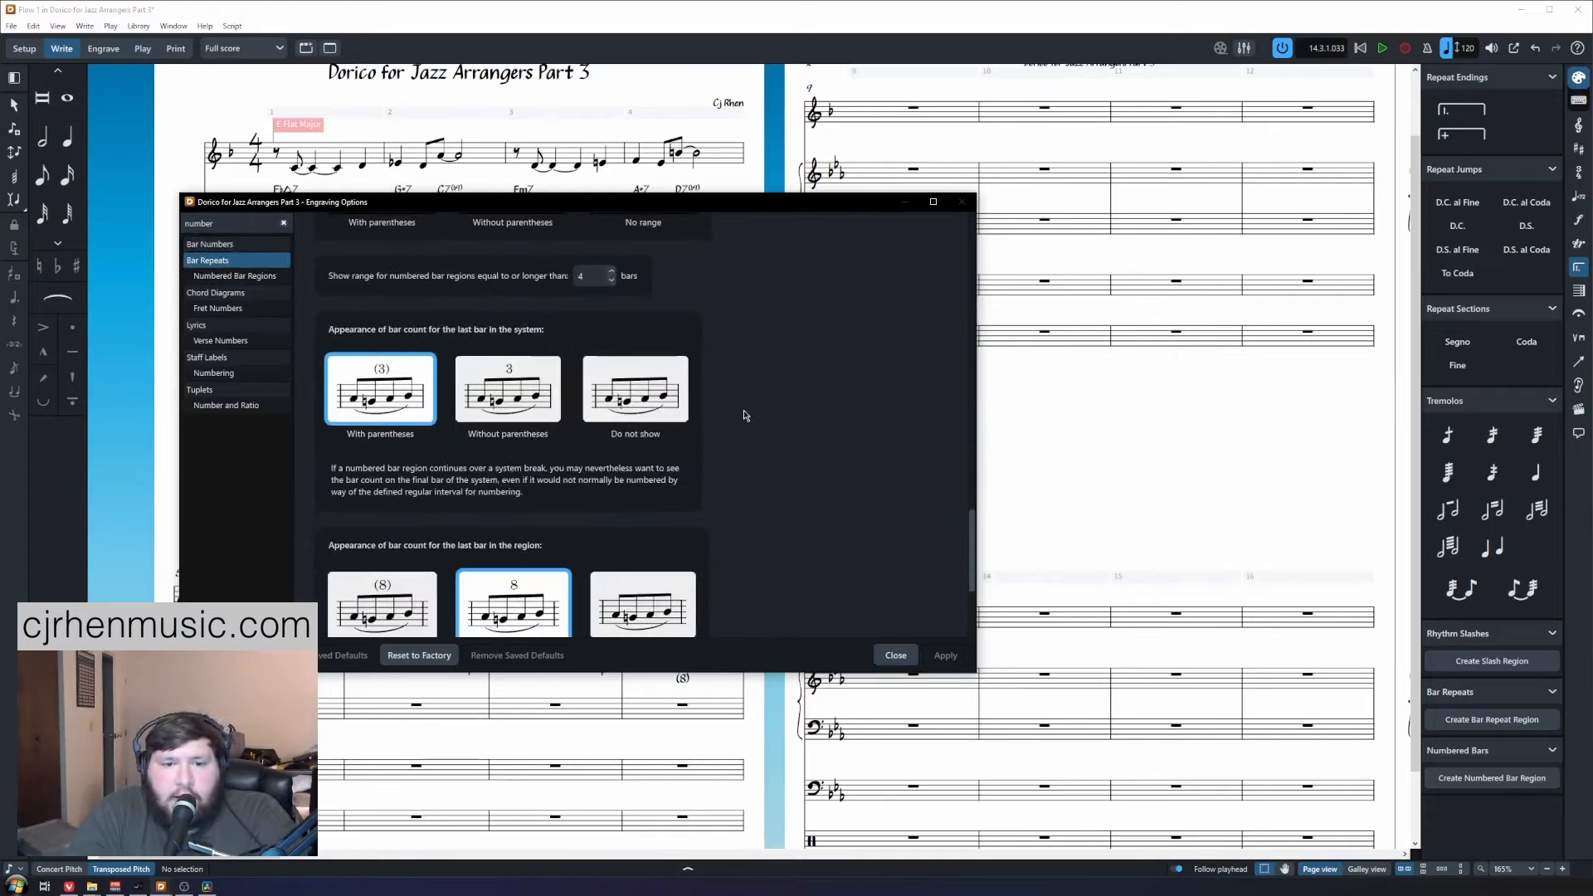
scroll(745, 416, "down", 1)
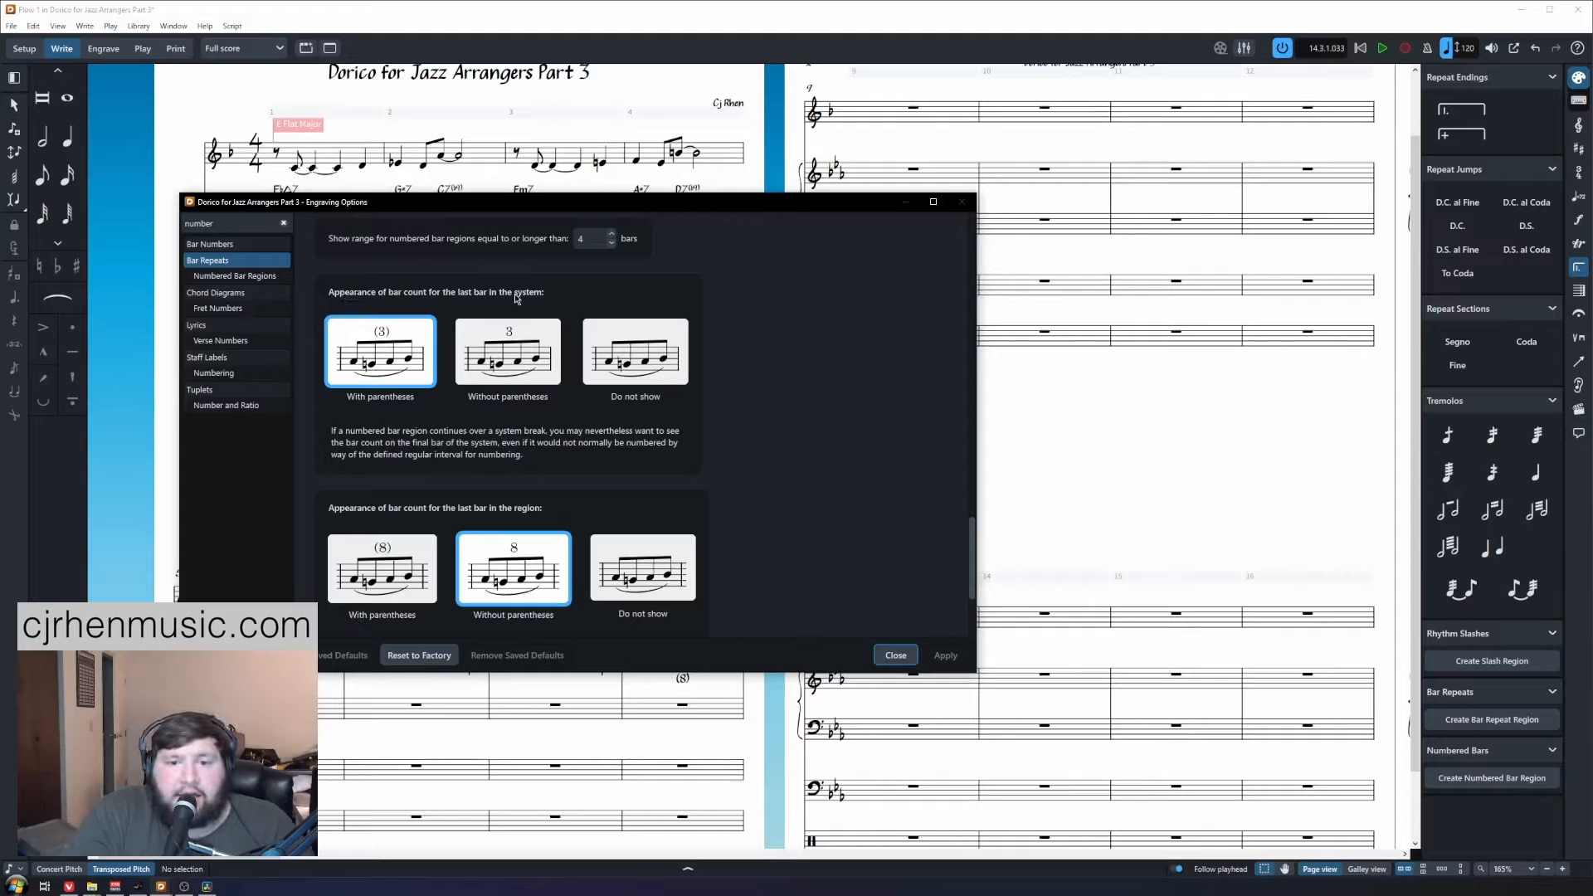
scroll(372, 472, "down", 2)
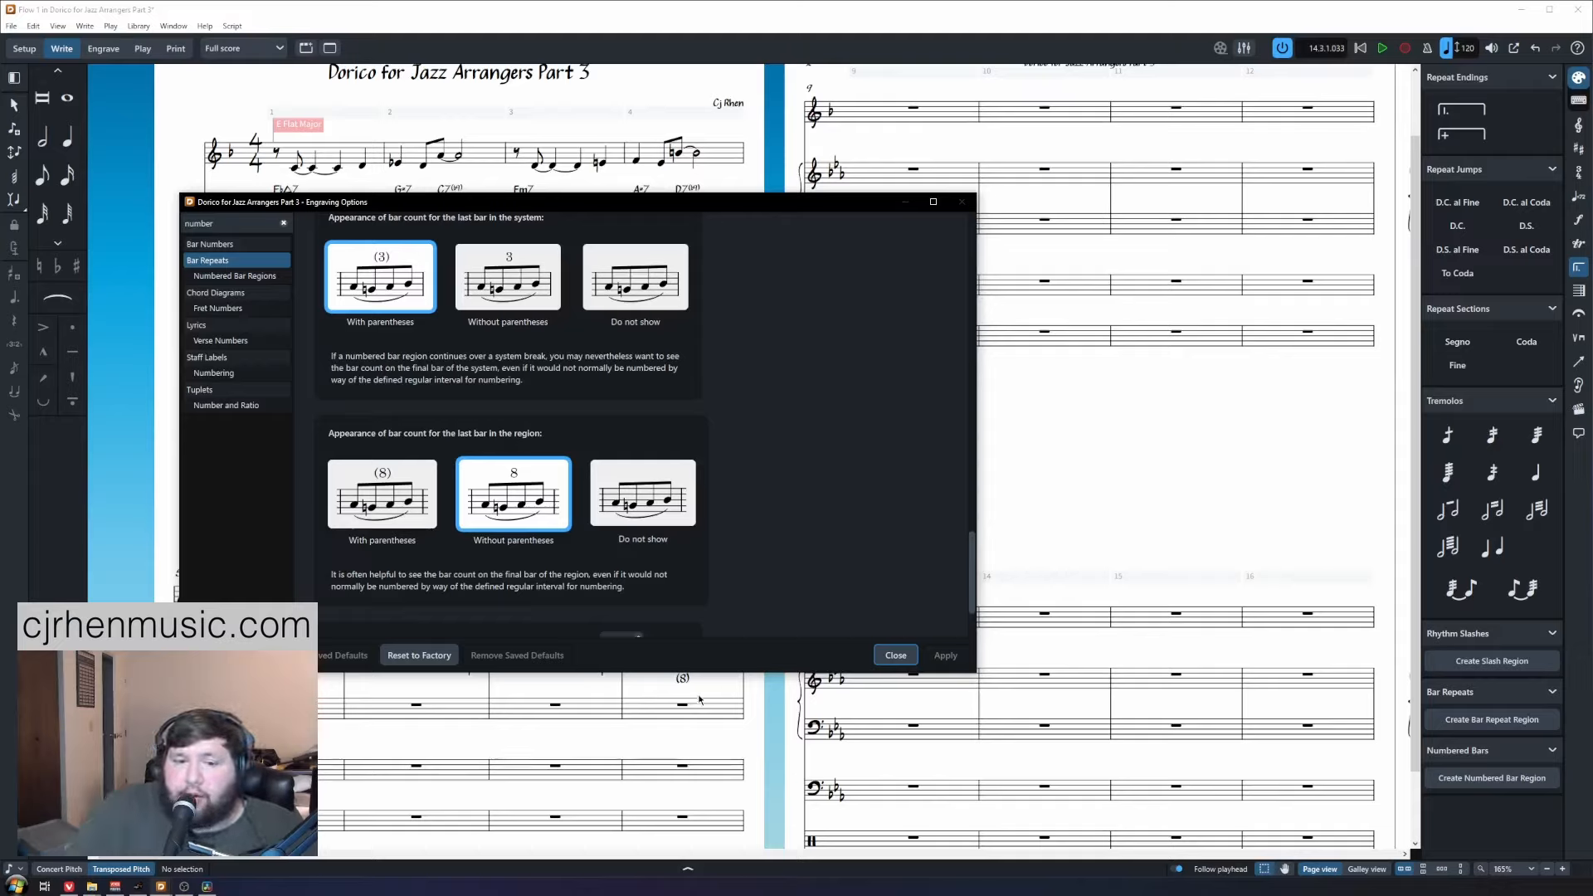
left_click(381, 491)
scroll(922, 553, "down", 2)
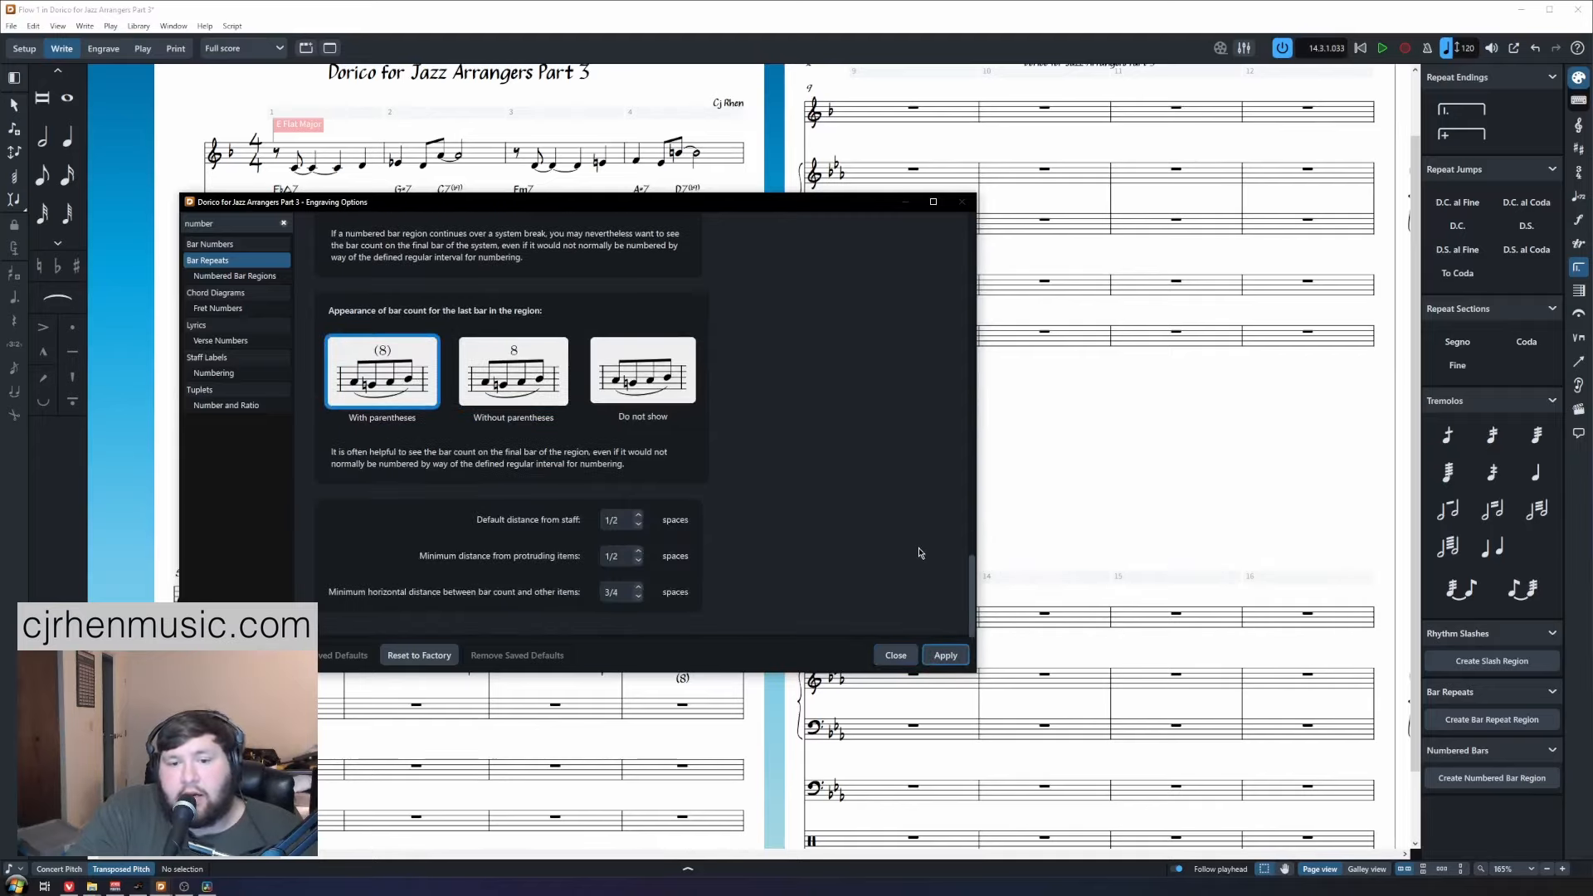
left_click(942, 654)
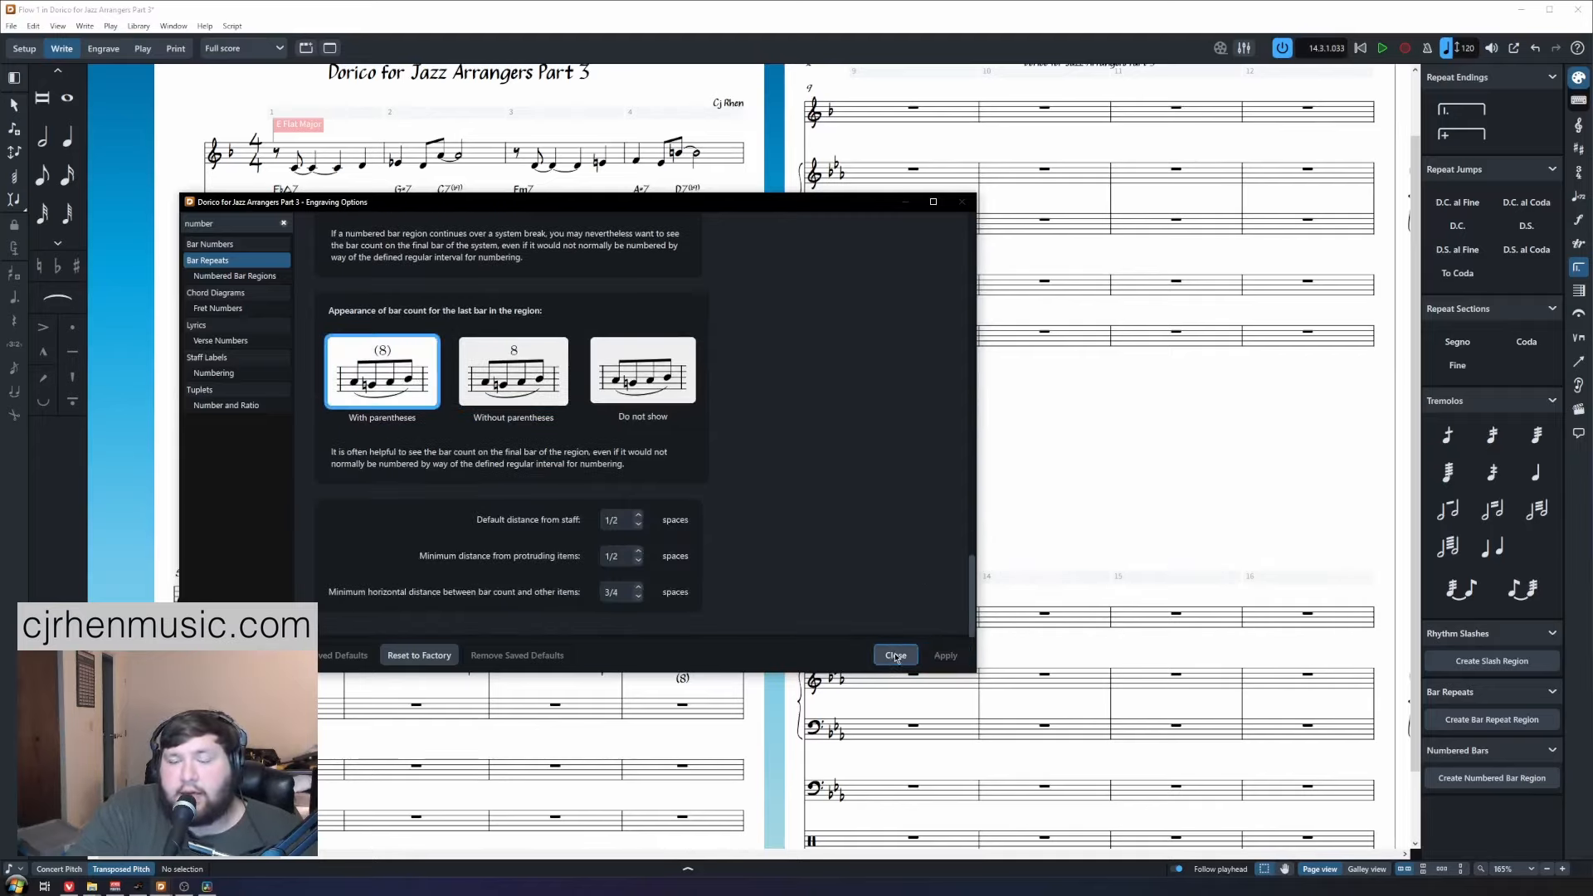
left_click(896, 657)
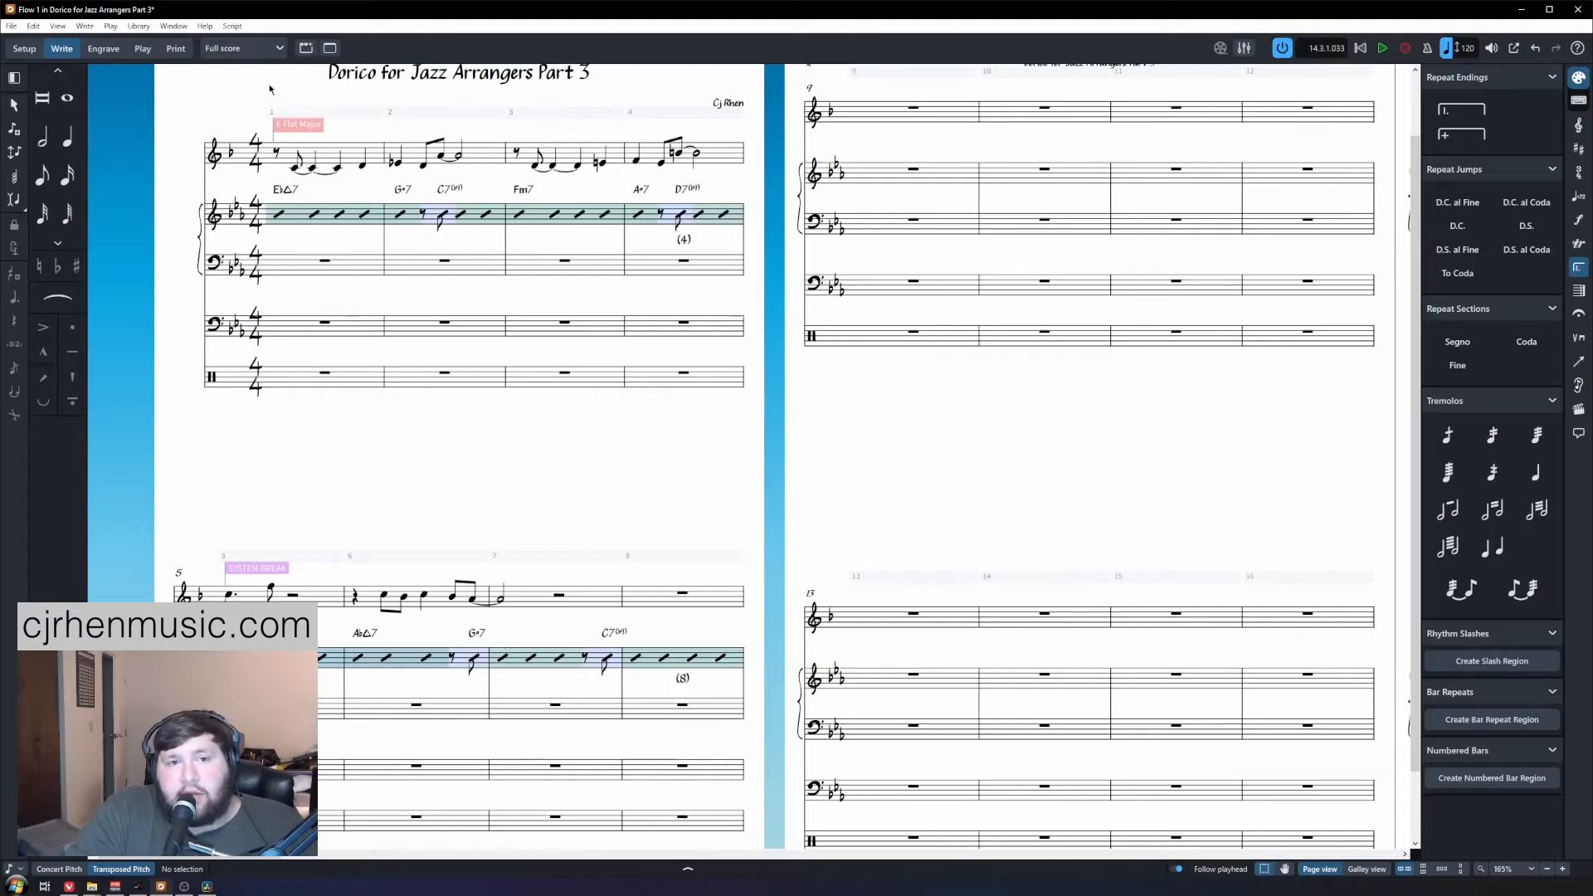
Open the Piano part layout and create a system break at bar 5 in Engrave mode.
left_click(271, 50)
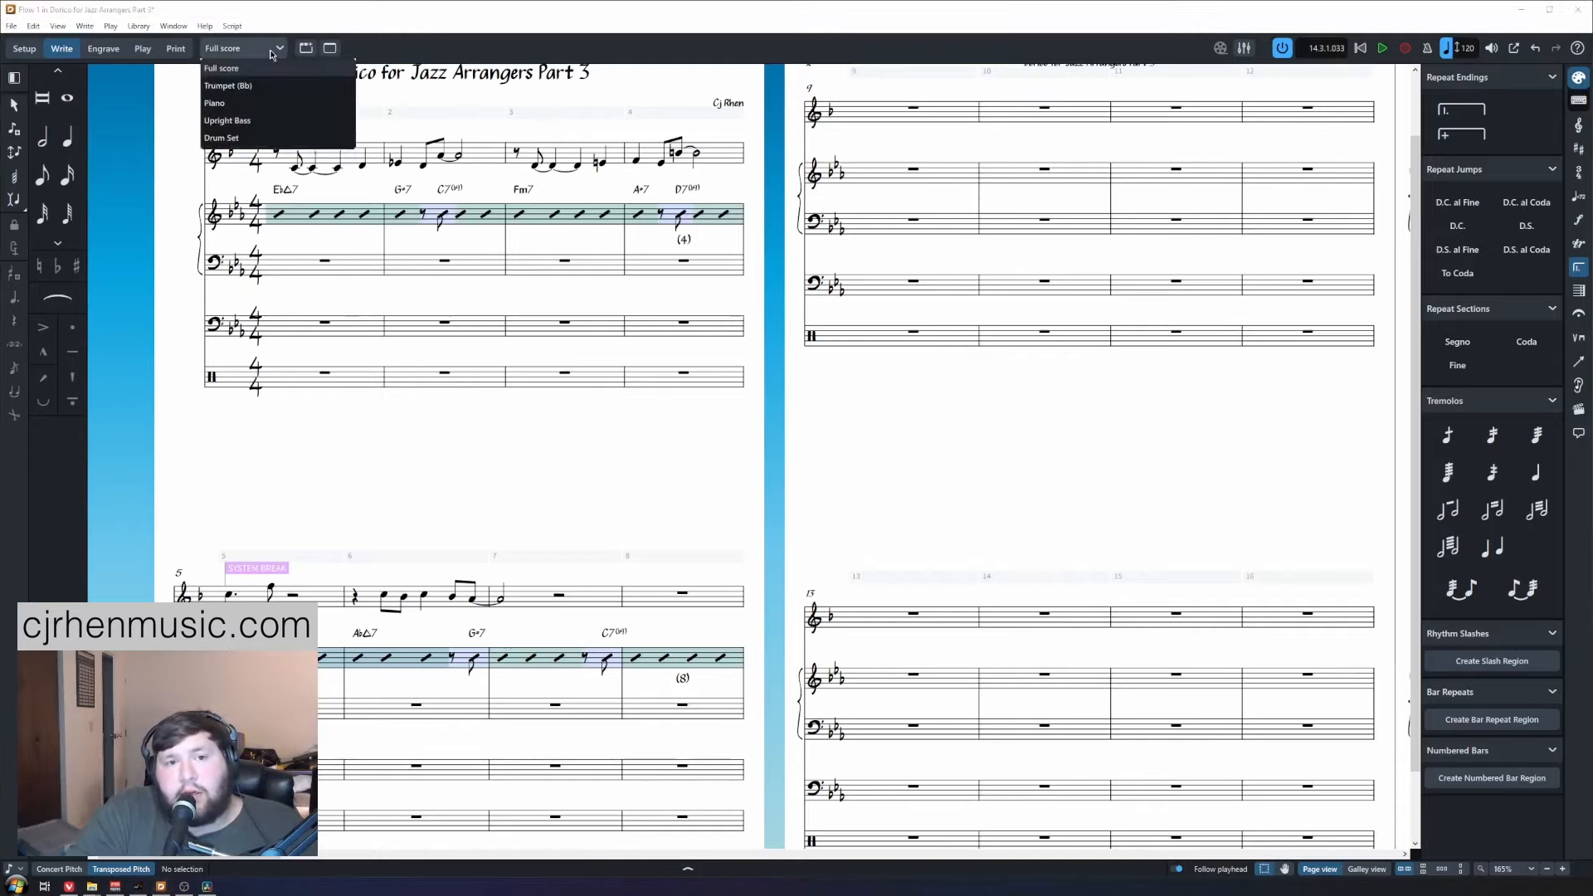
left_click(251, 109)
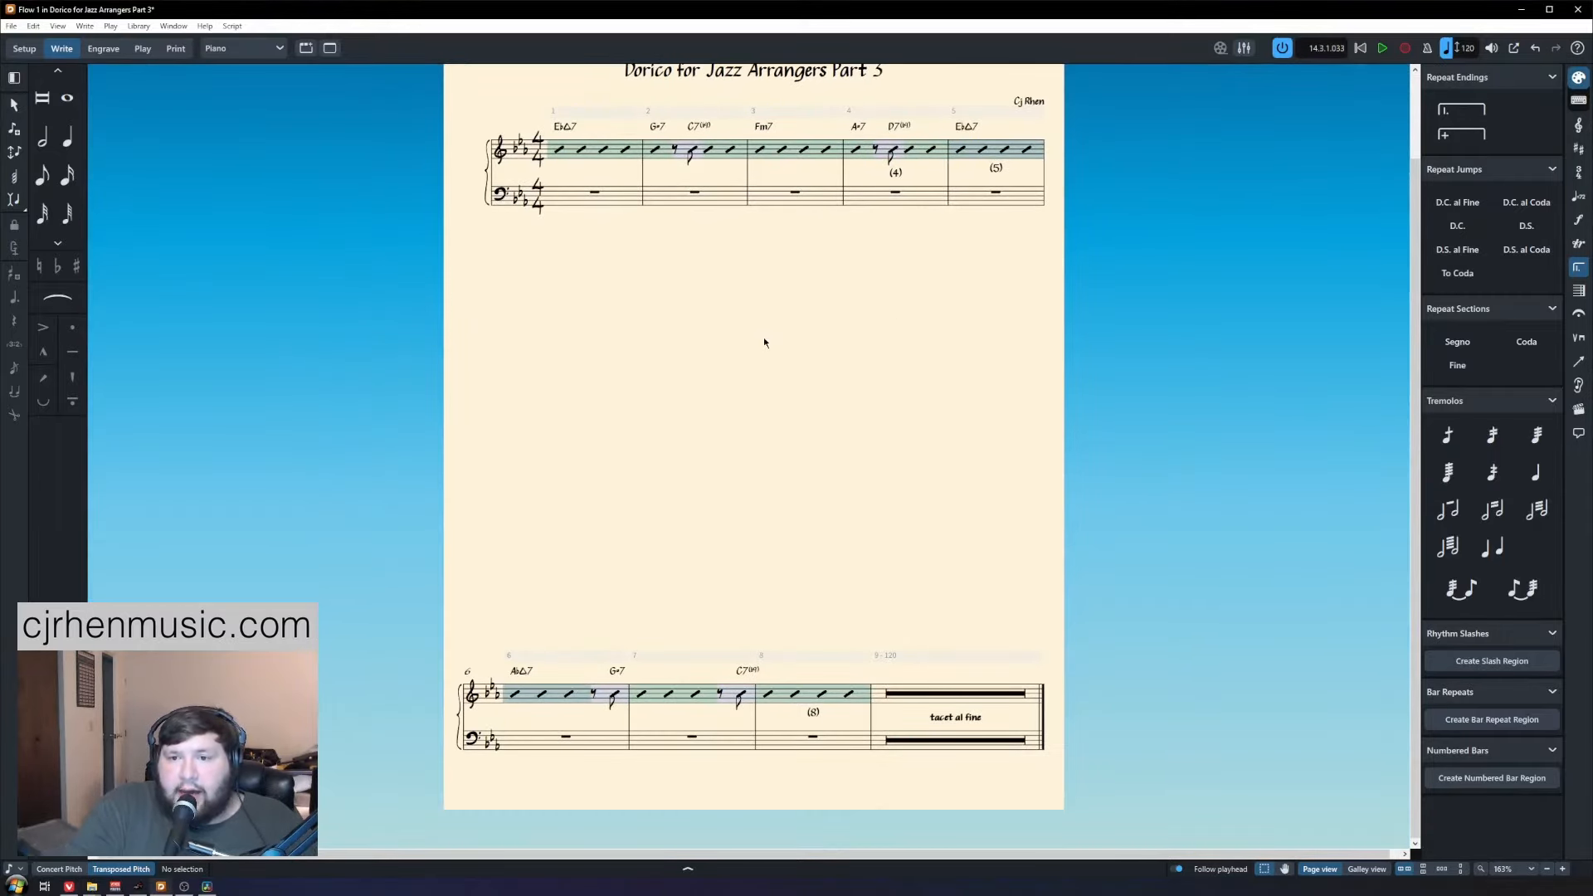
left_click(949, 171)
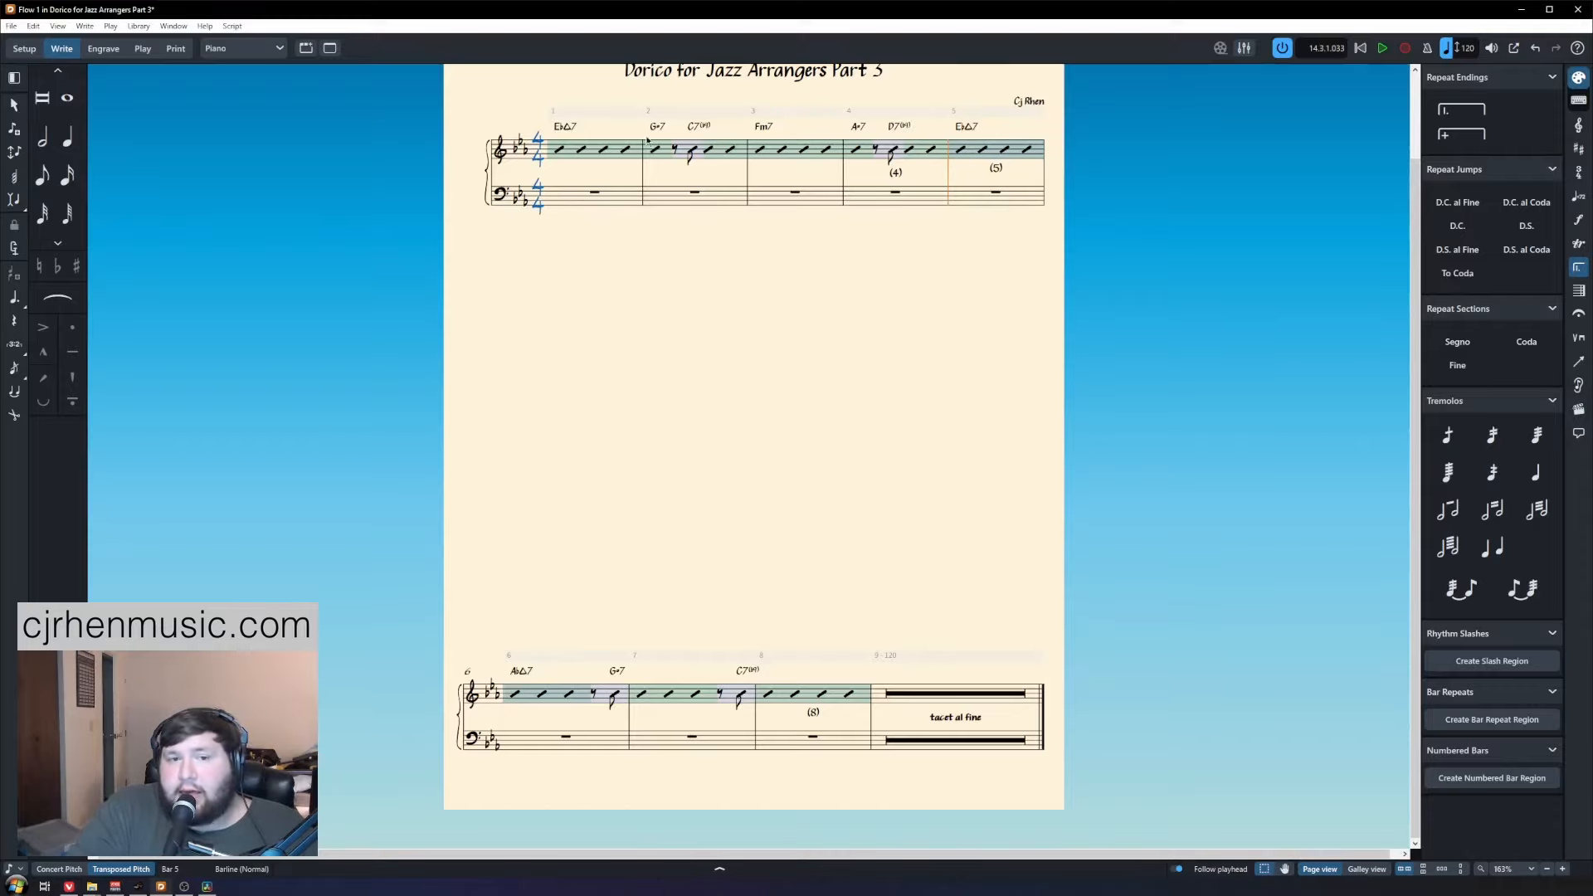
left_click(104, 49)
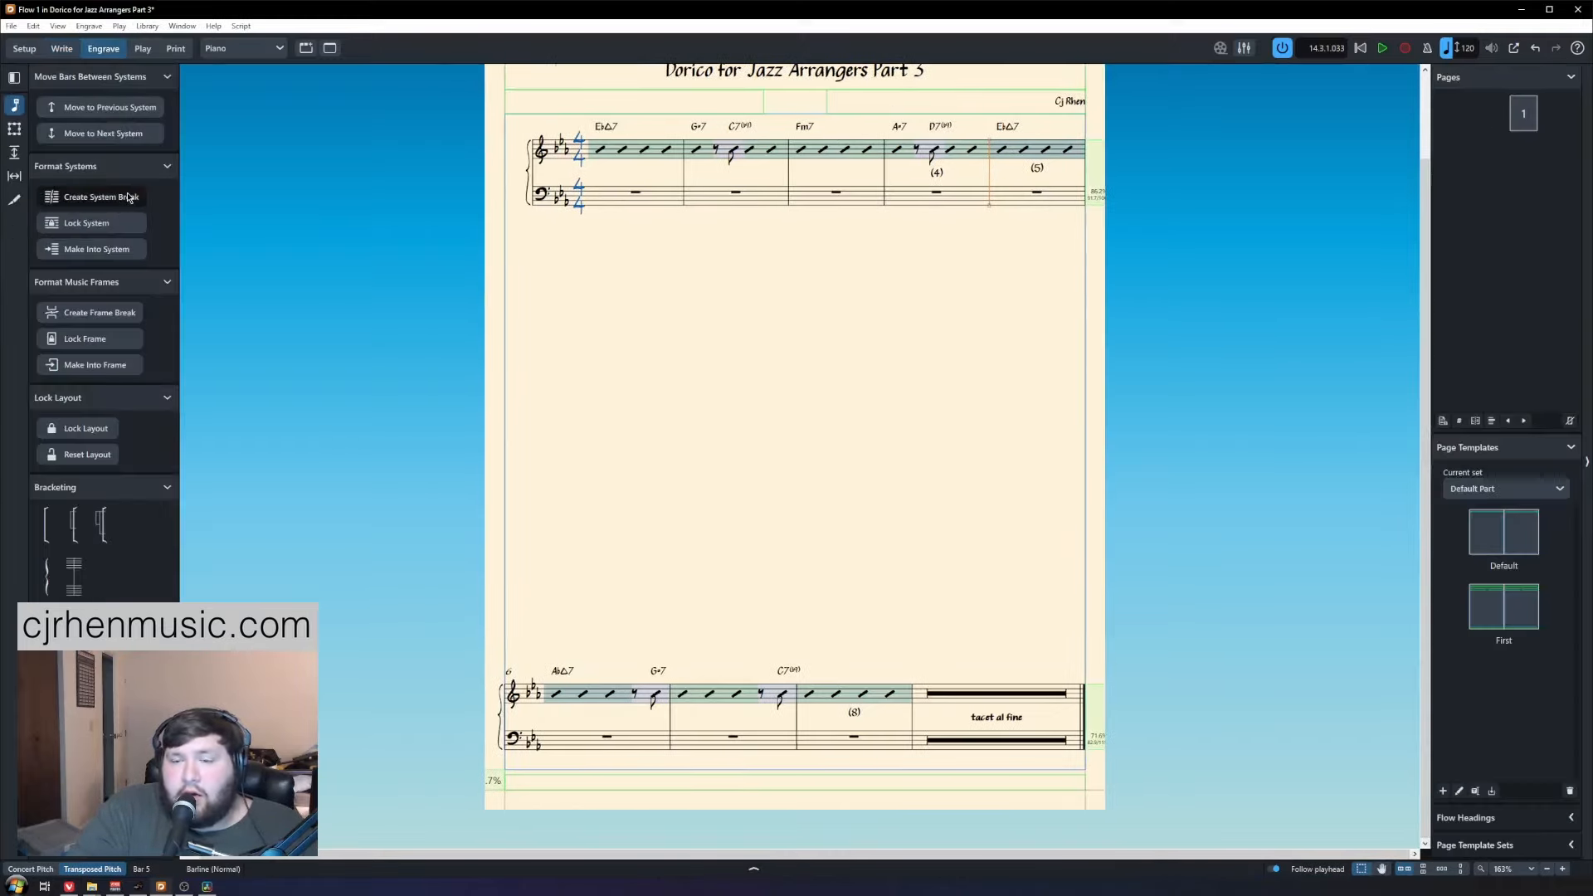
left_click(92, 197)
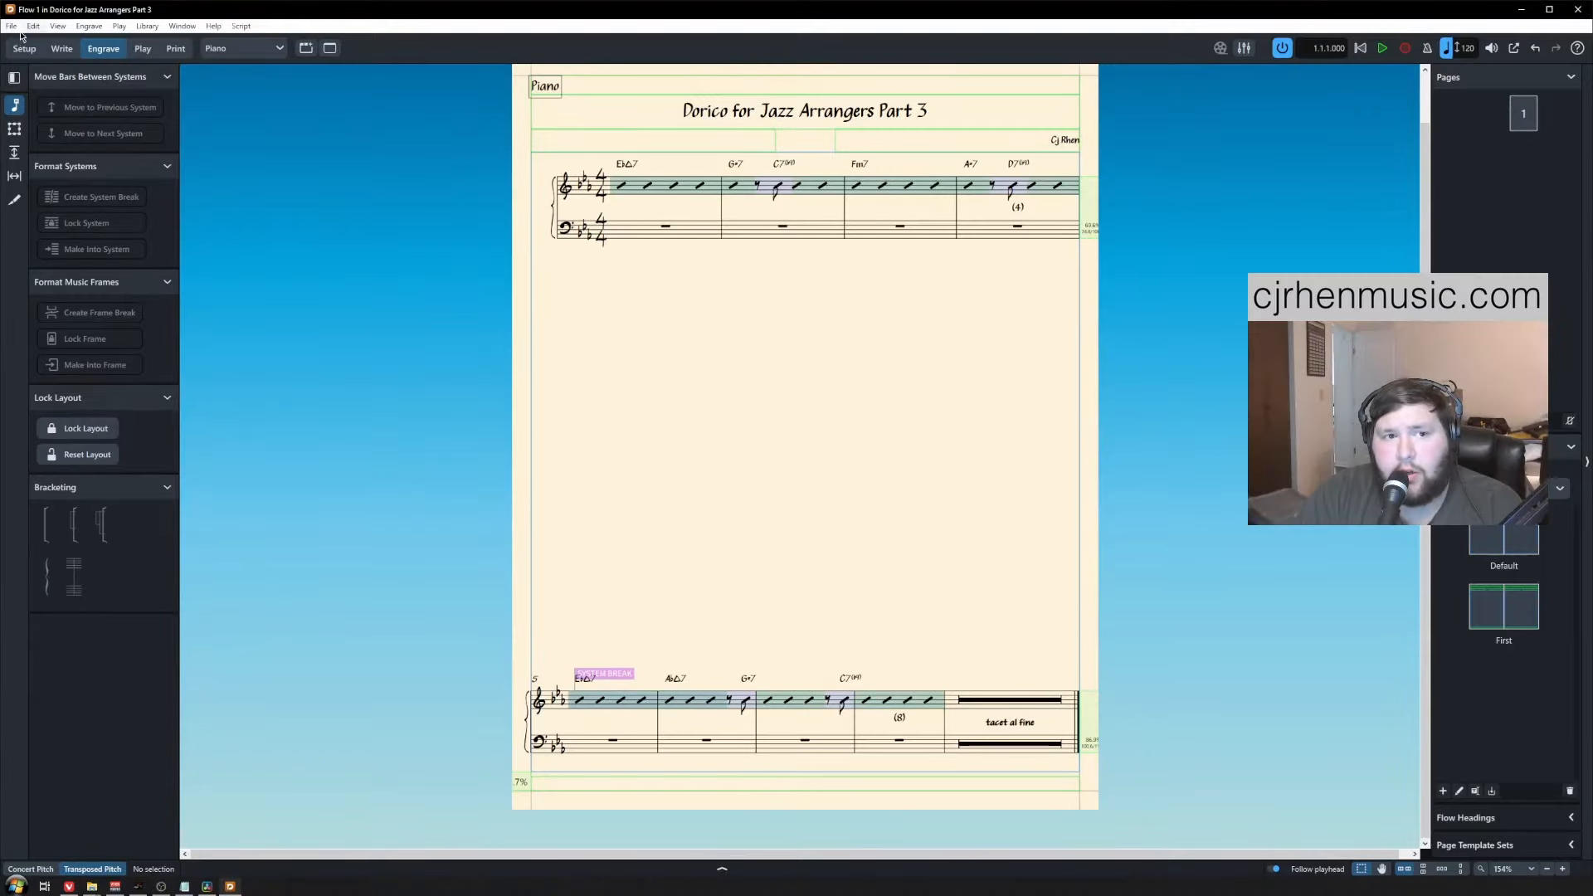
In Write mode, select the piano's bar repeat region through the bar count under bar 8 and show its properties.
left_click(62, 49)
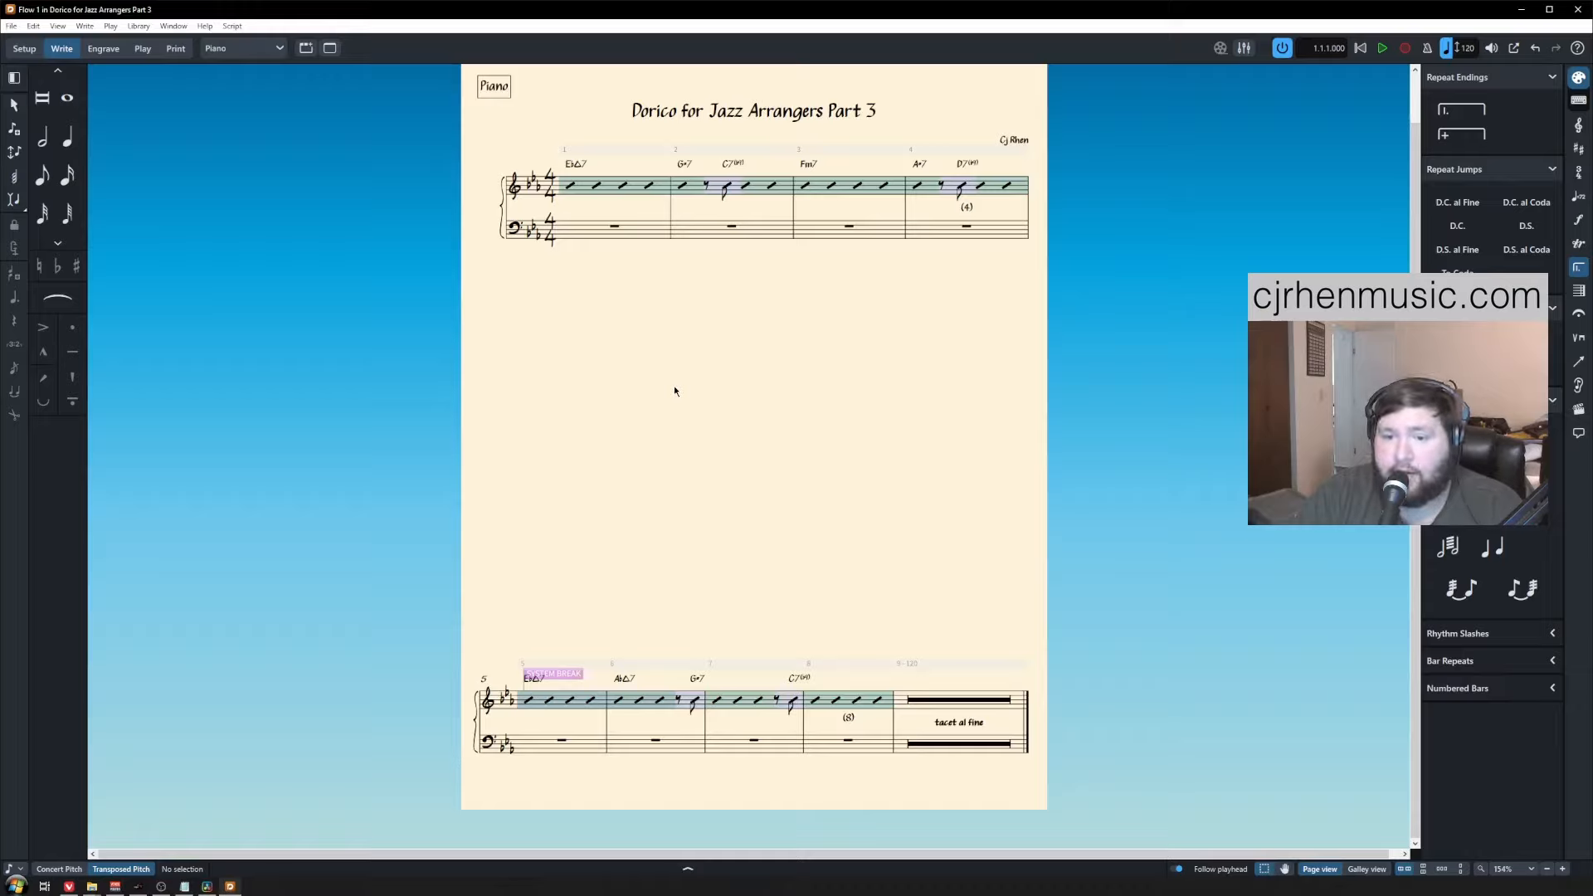
left_click(848, 725)
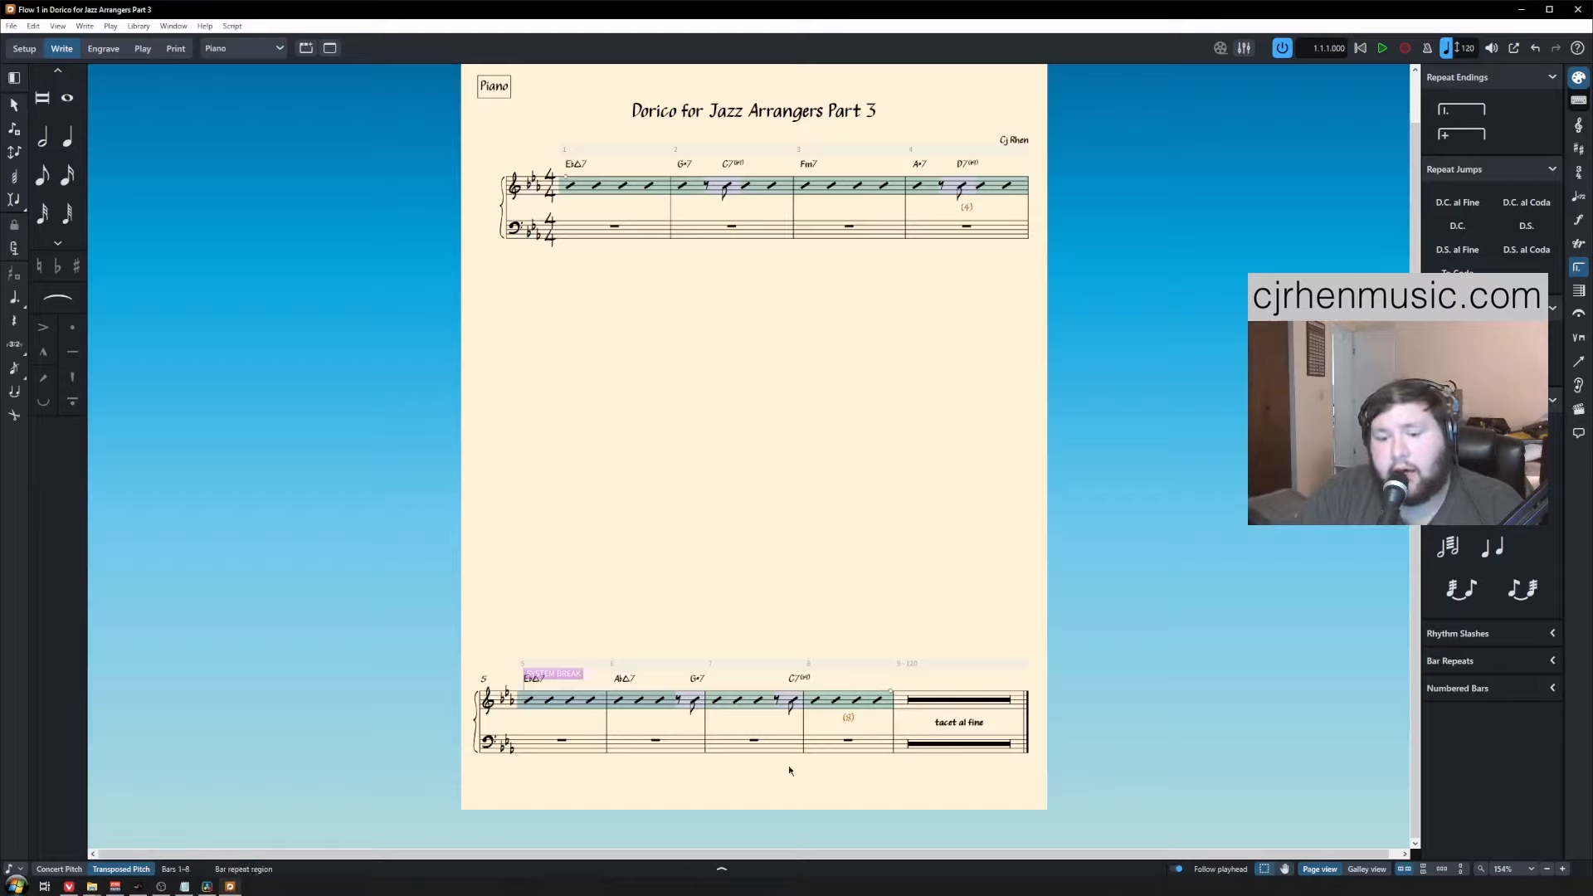
left_click(722, 869)
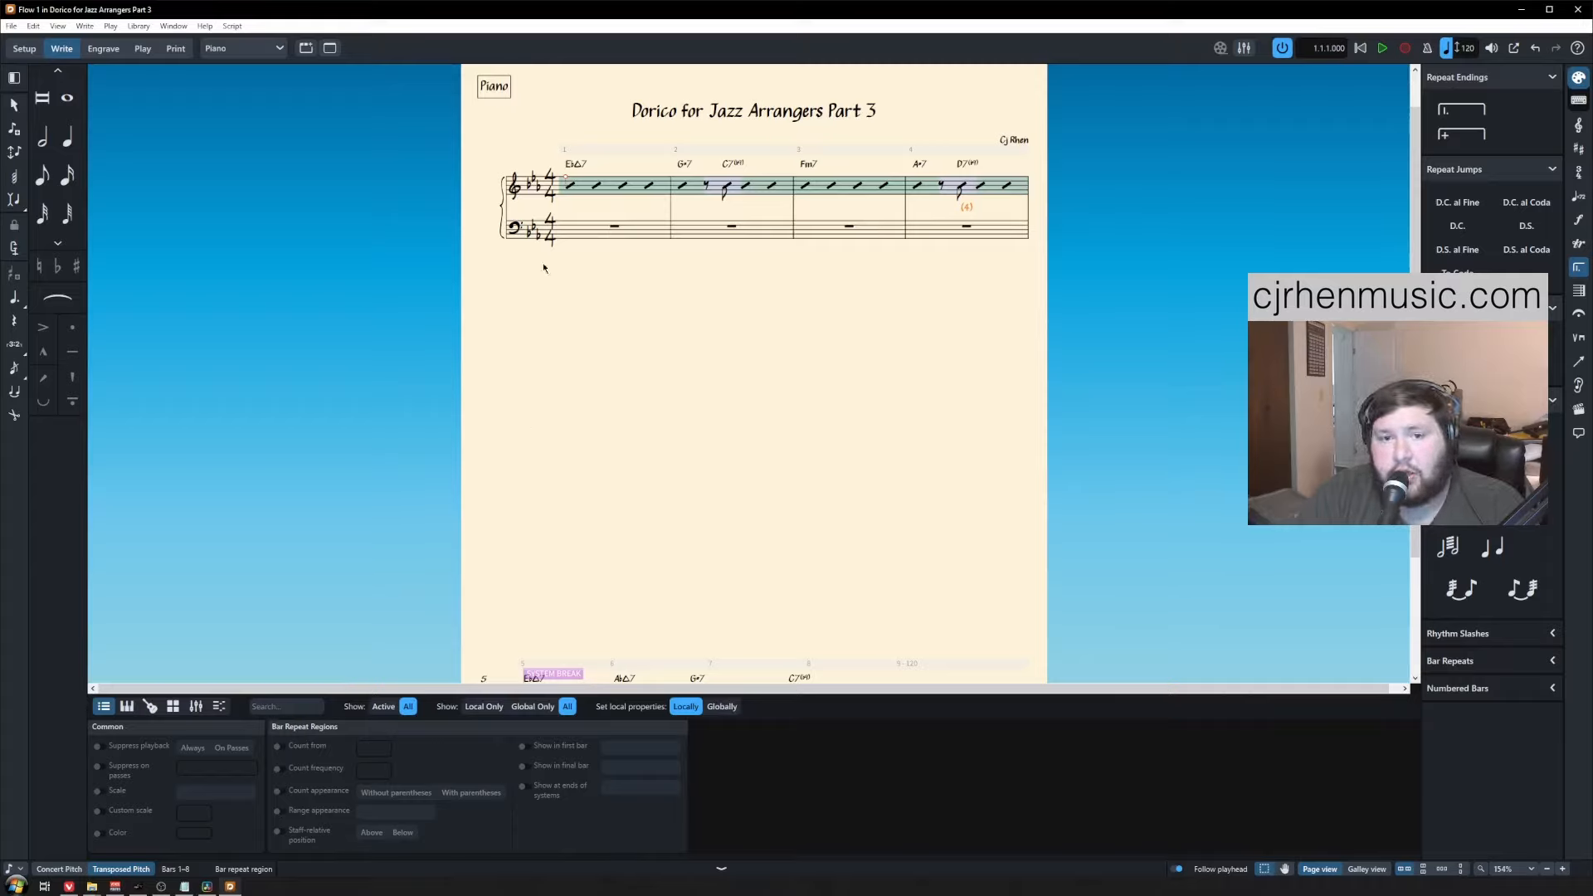
Try placing bar 1's chord symbol below the staff, and reset its placement property.
left_click(578, 165)
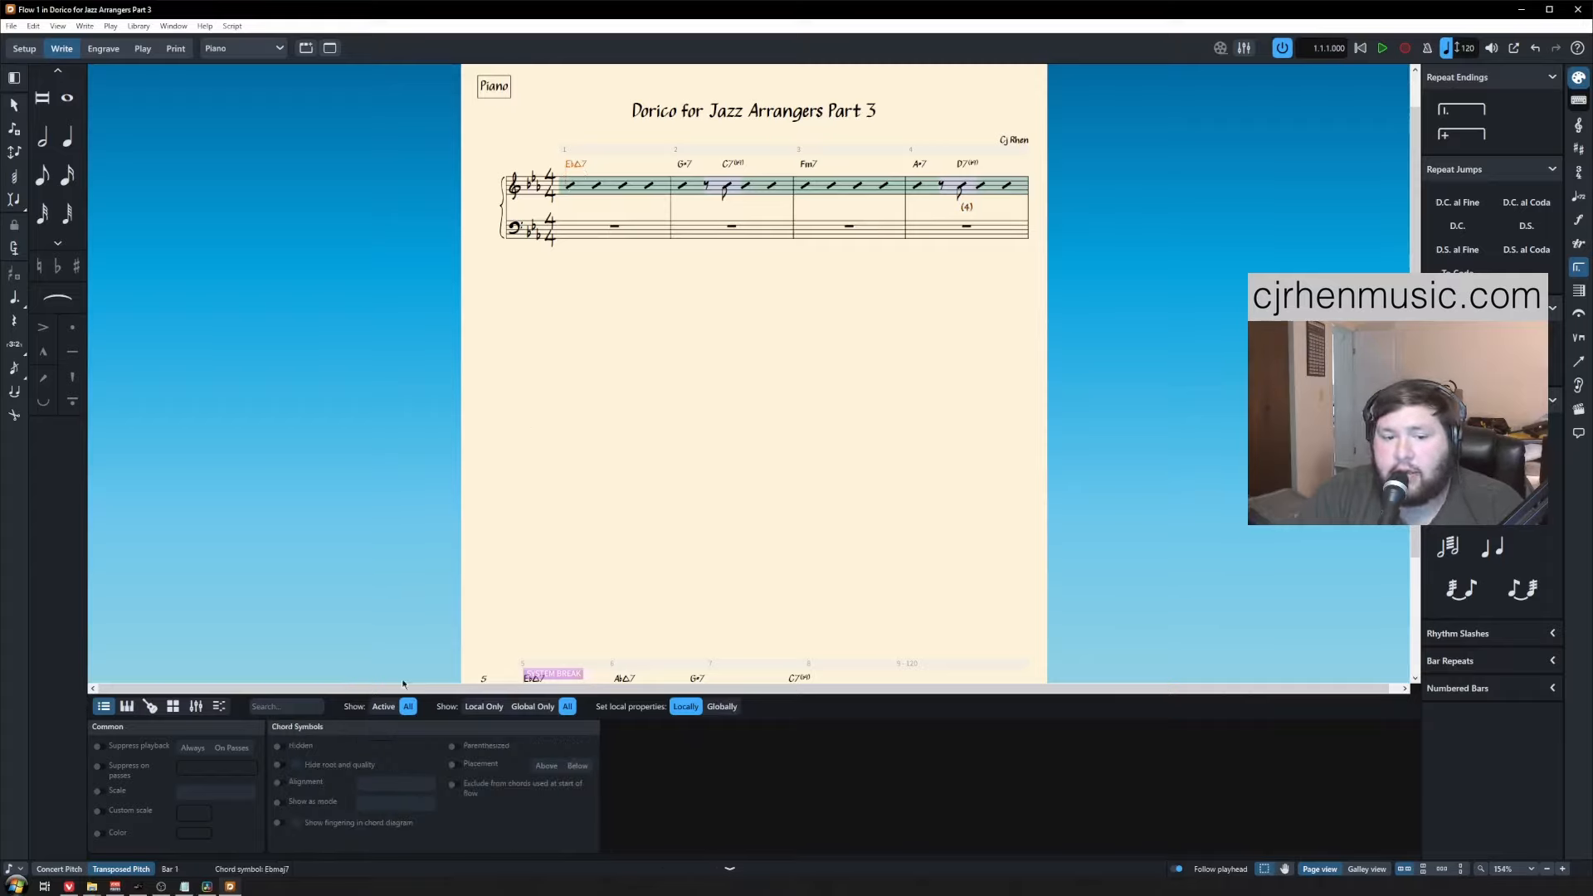
left_click(454, 764)
left_click(577, 766)
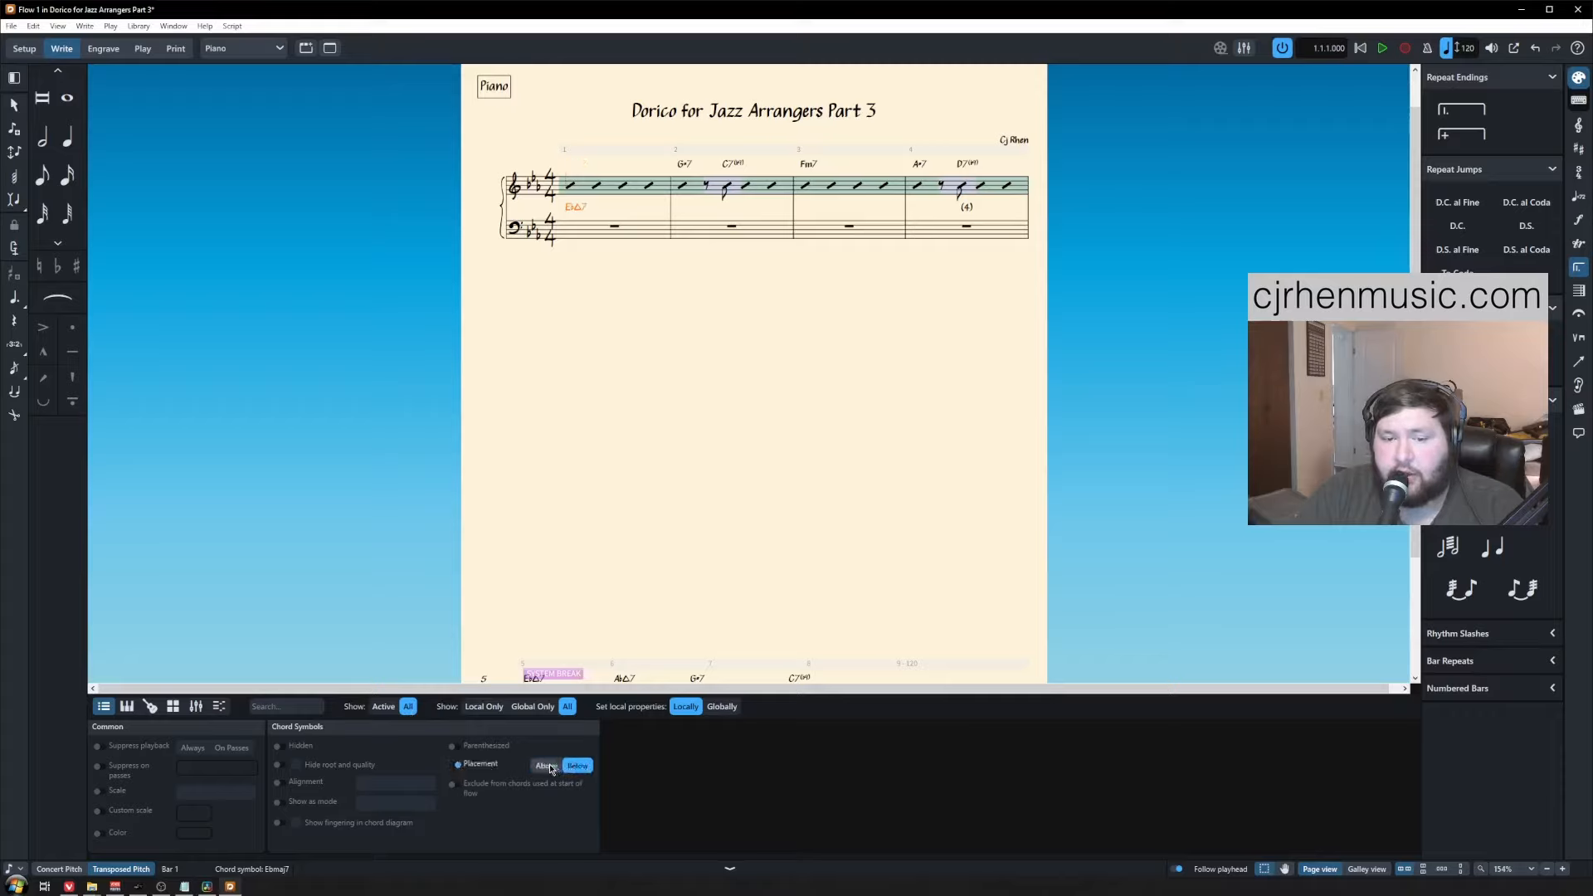
left_click(546, 766)
left_click(456, 765)
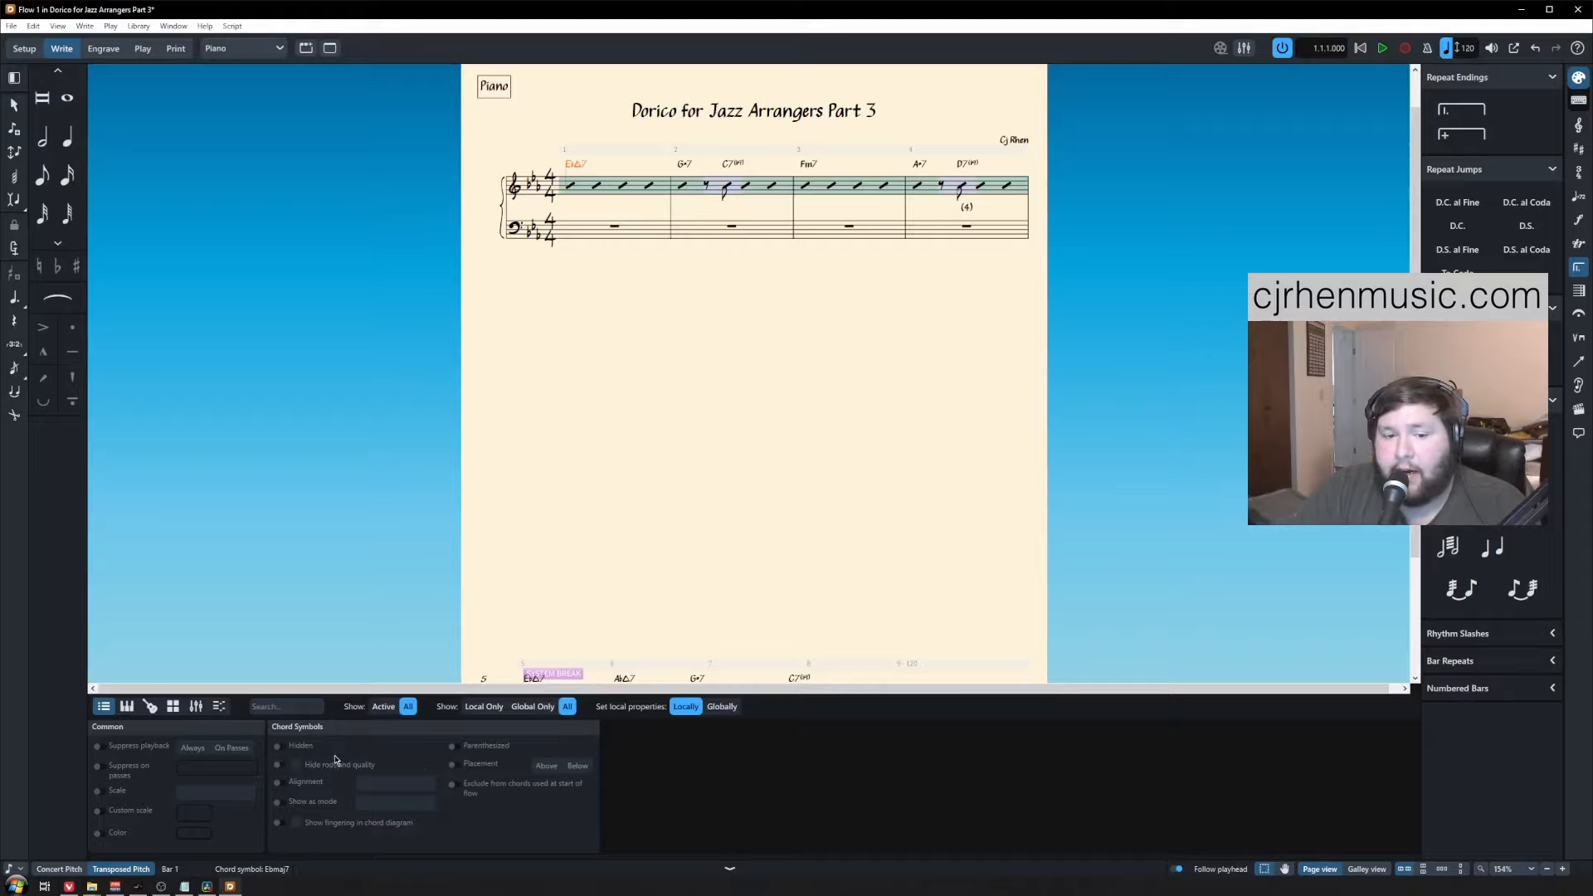
Switch from the Piano part to the full score layout.
left_click(243, 48)
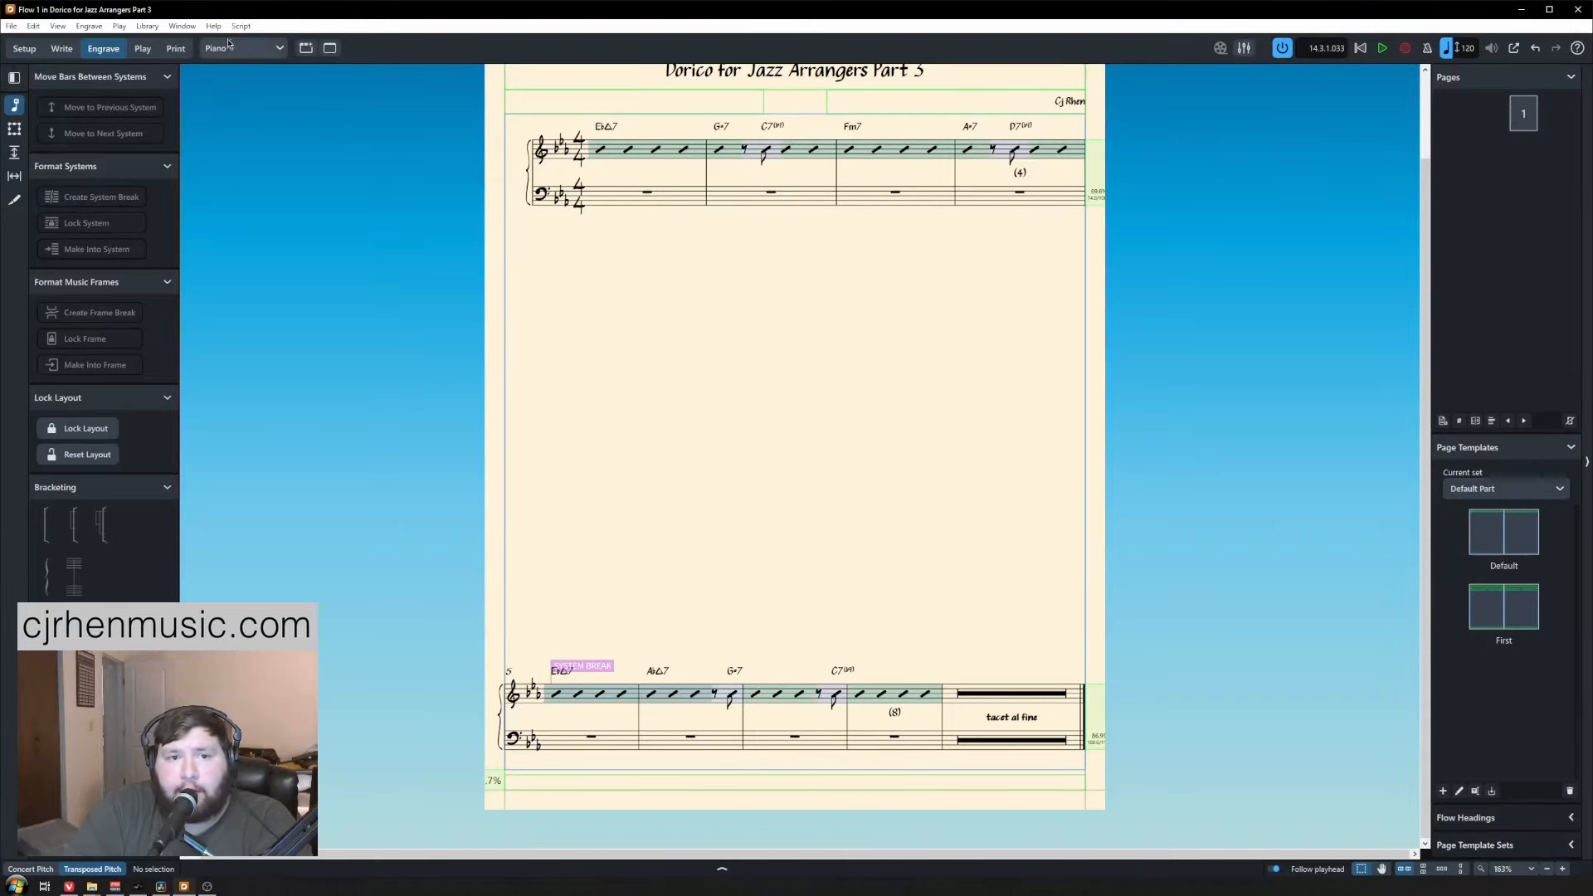
left_click(278, 49)
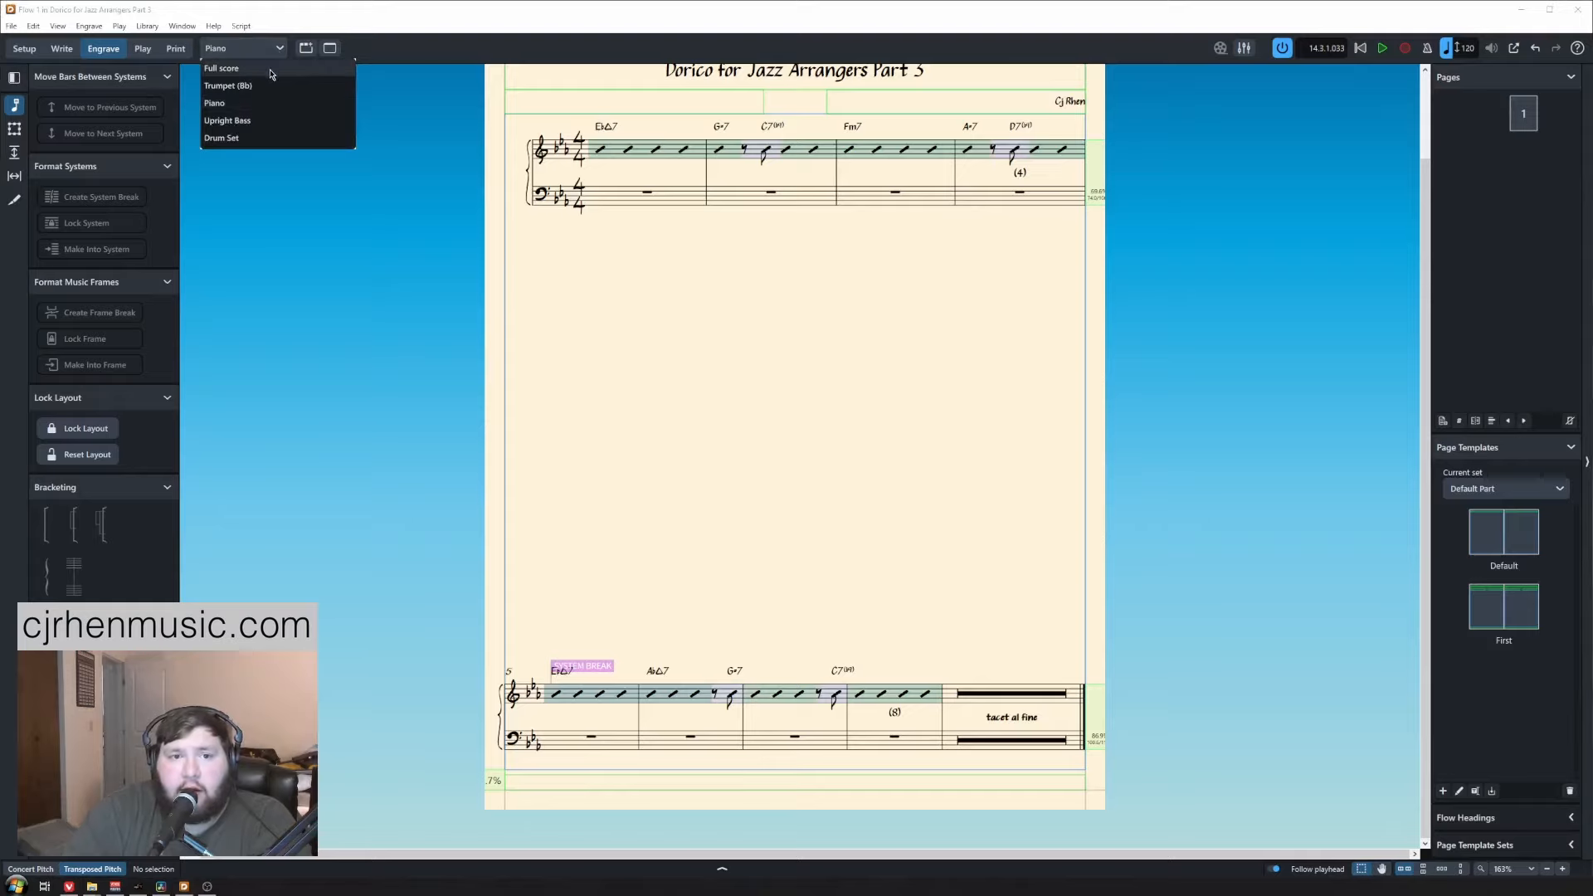